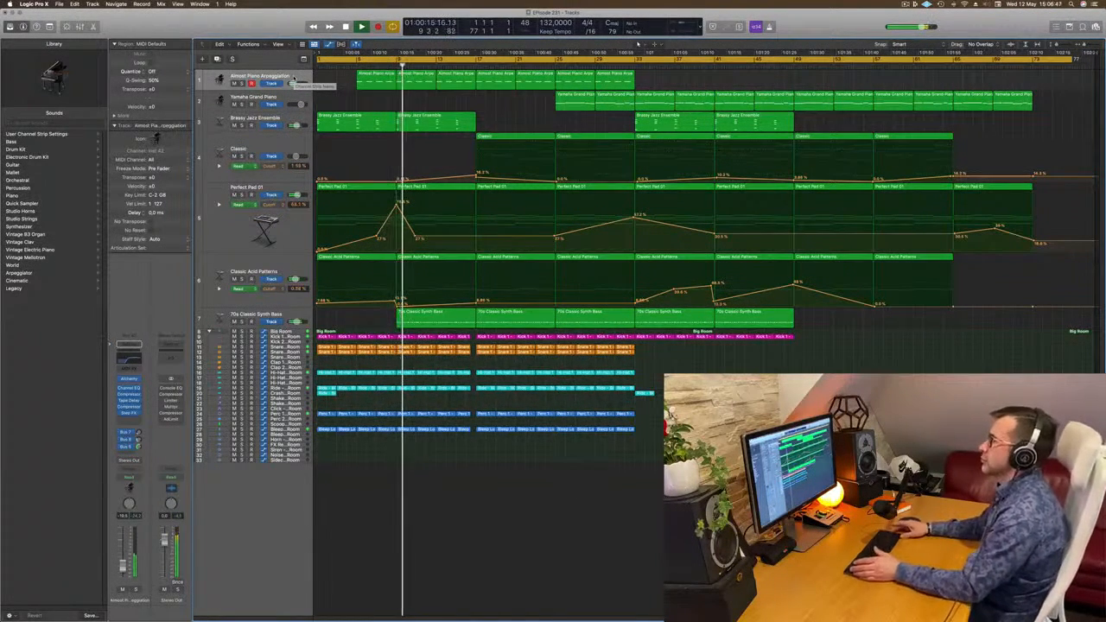
- During playback, bring up the 70s Classic Synth Bass and Almost Piano Arpeggiation tracks and solo the Classic track briefly to check its part
click(284, 313)
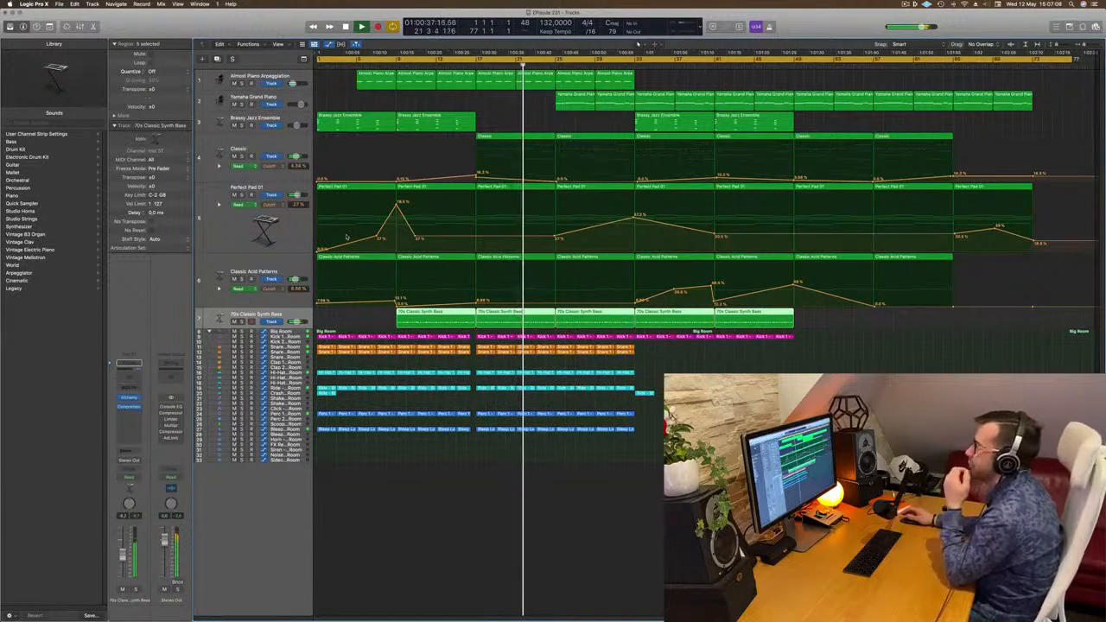
click(292, 76)
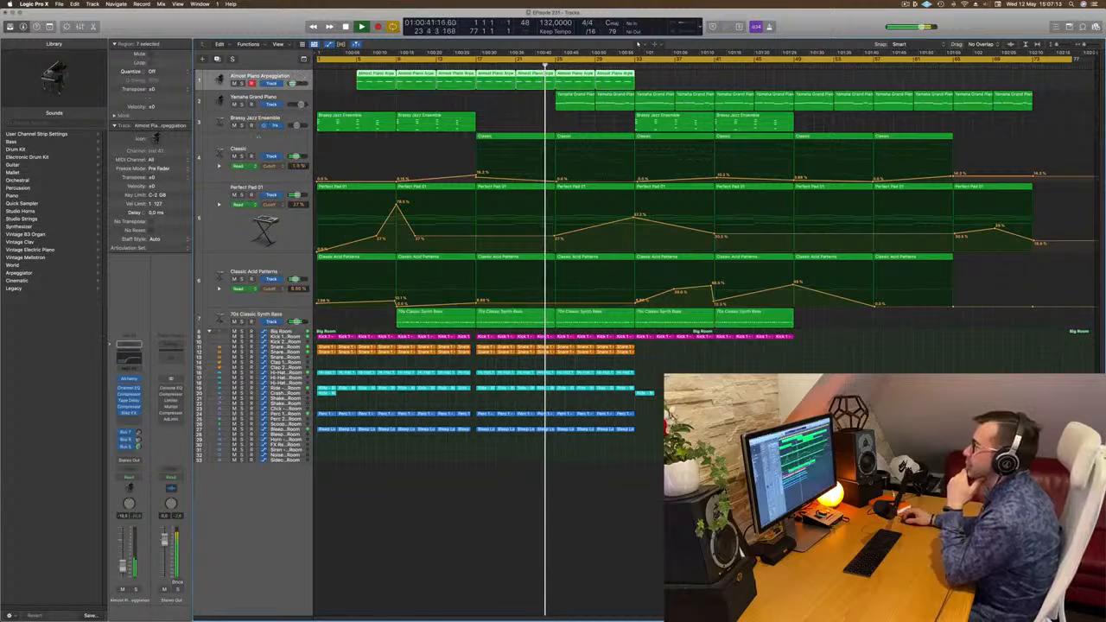
click(242, 156)
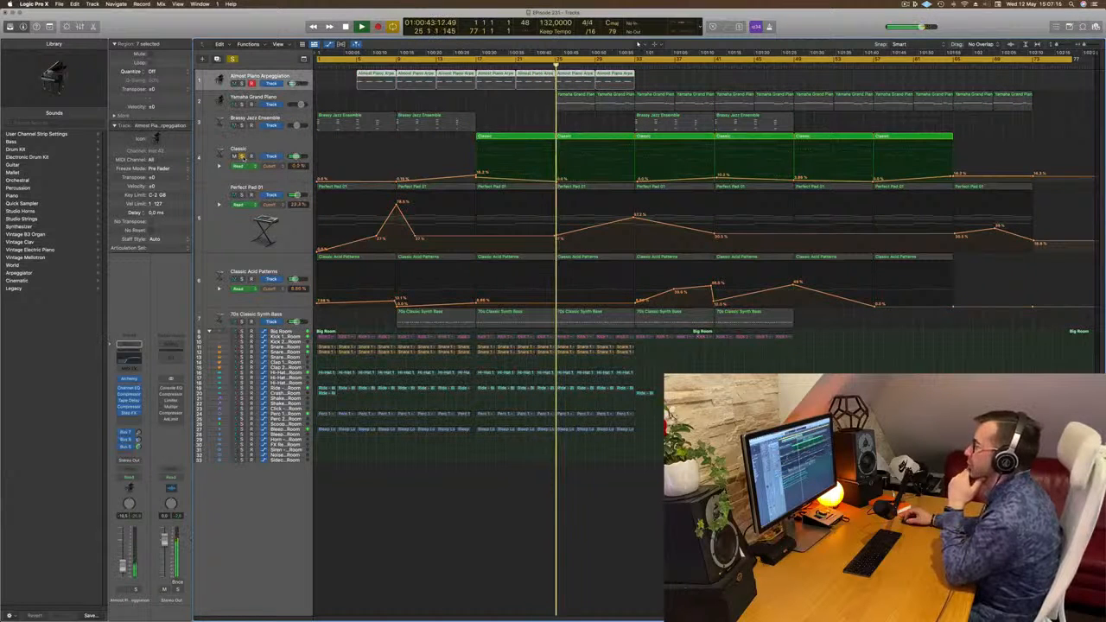
click(242, 156)
click(243, 174)
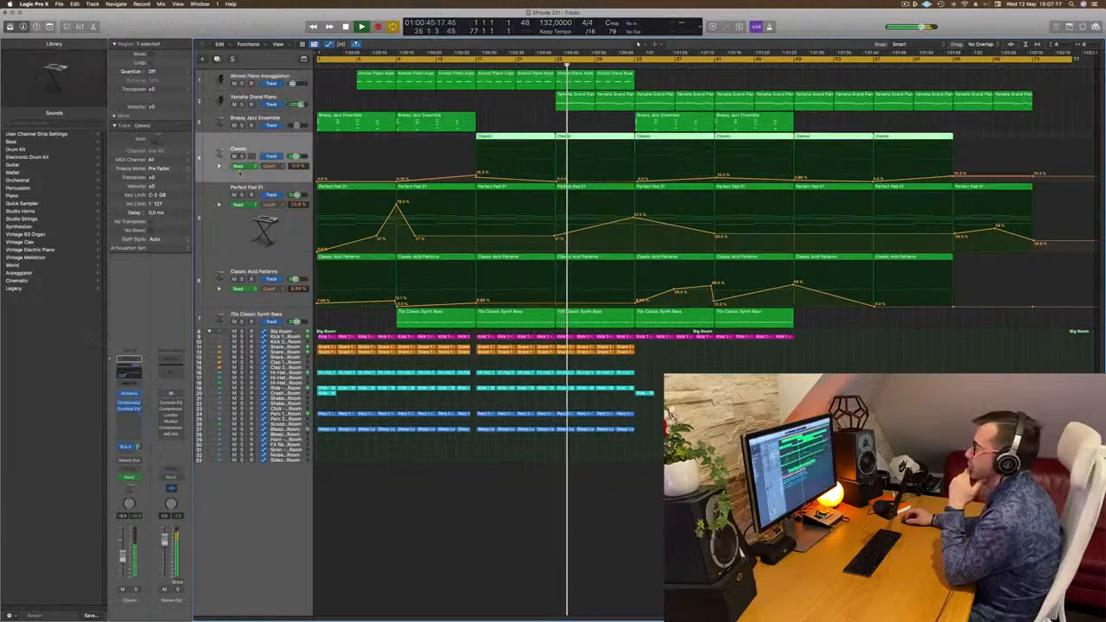
- Audition the Perfect Pad 01 and Classic Acid Patterns tracks in solo, one after the other
click(243, 196)
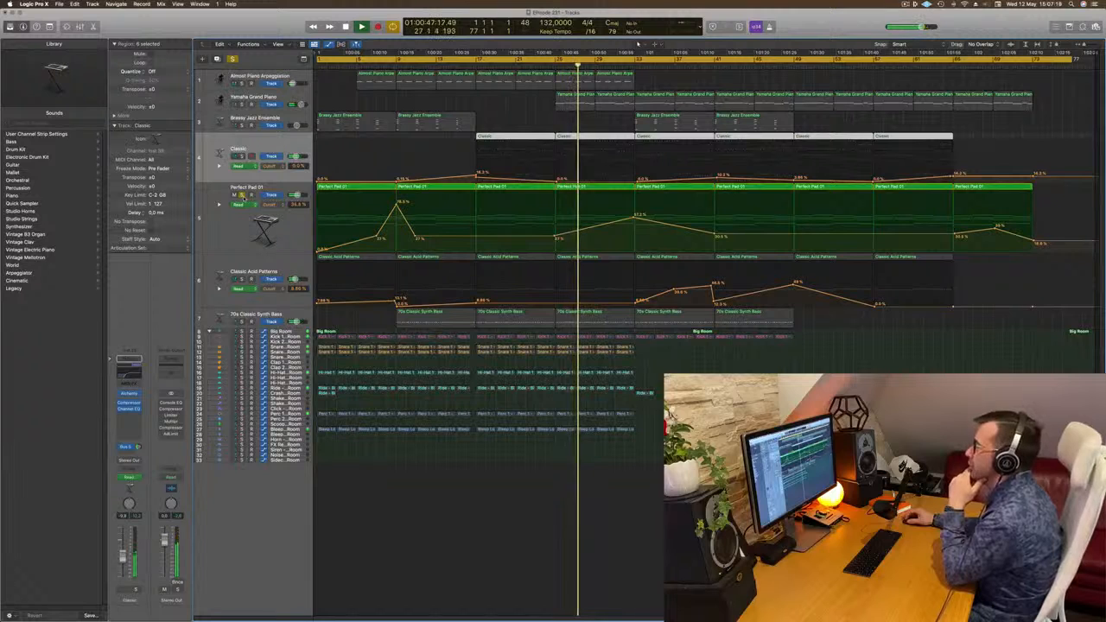
click(243, 196)
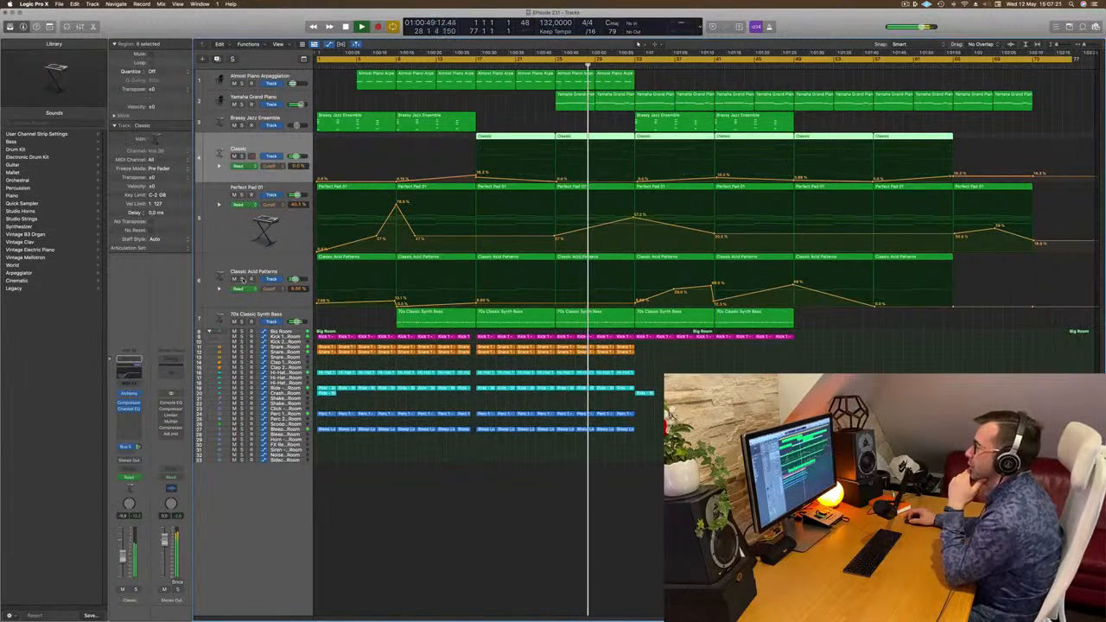
click(243, 280)
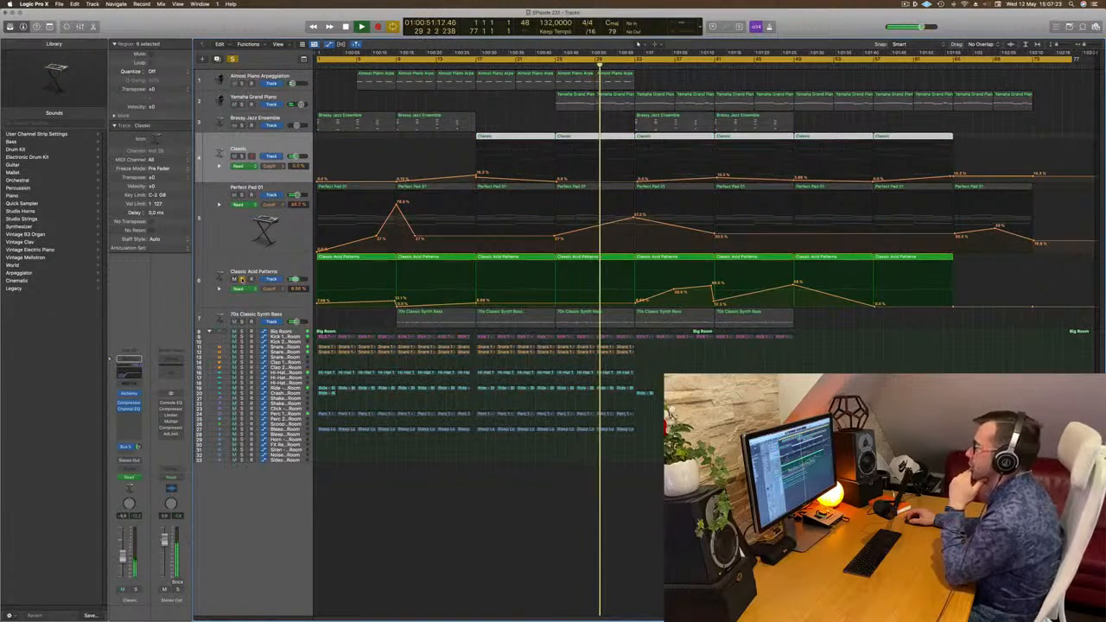
click(243, 280)
- Audition the Yamaha Grand Piano and Brassy Jazz Ensemble tracks in solo, one after the other, and return to the full mix
click(243, 104)
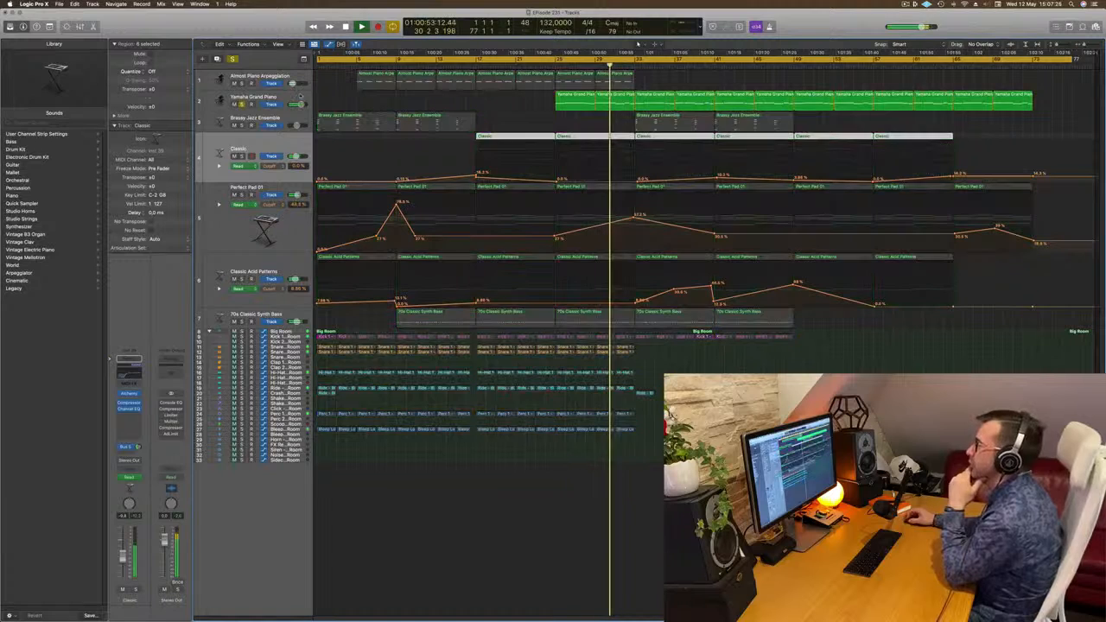
click(297, 98)
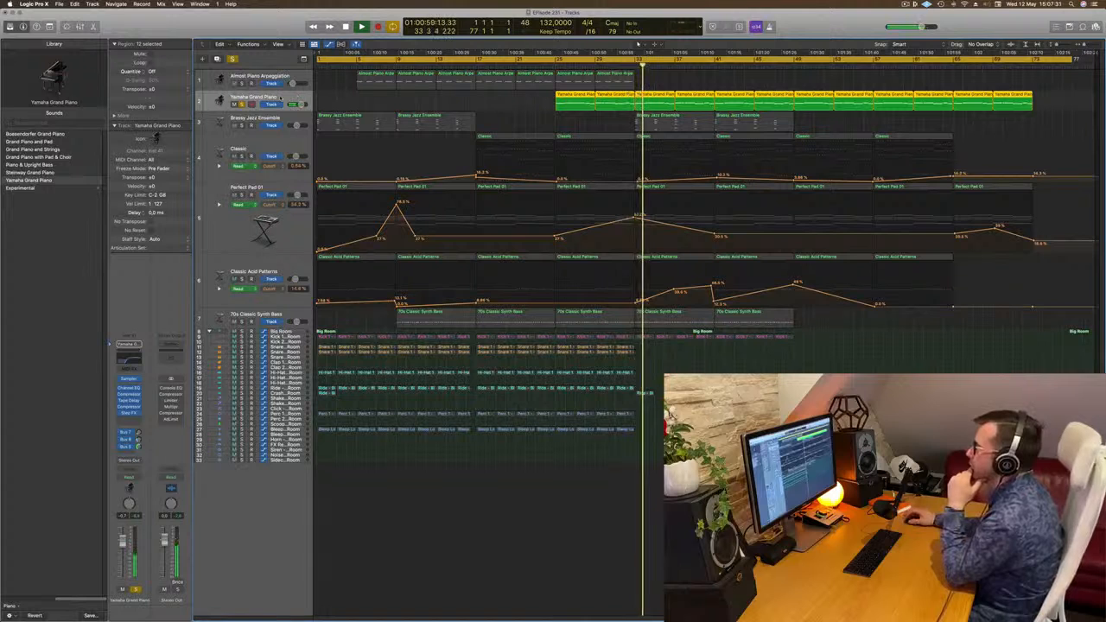
key(super+a)
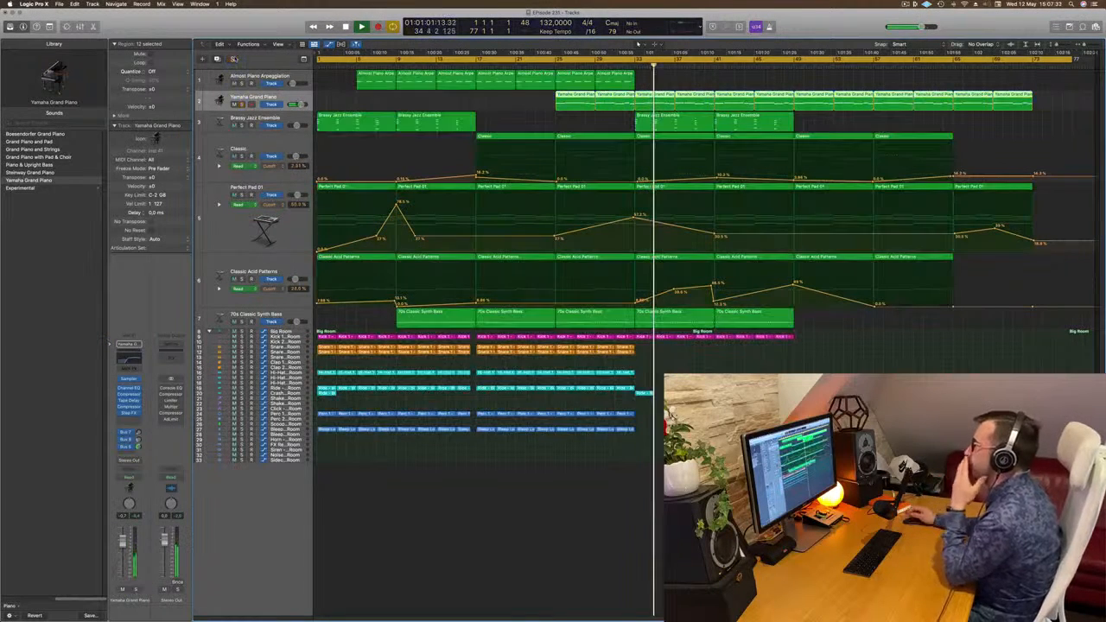
click(242, 126)
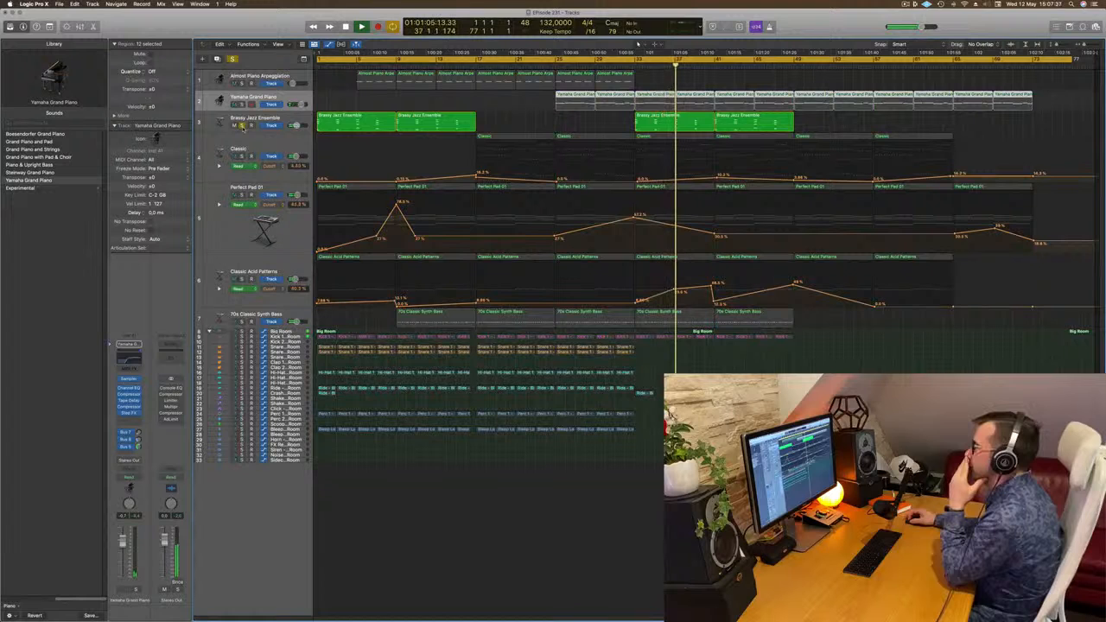
click(243, 126)
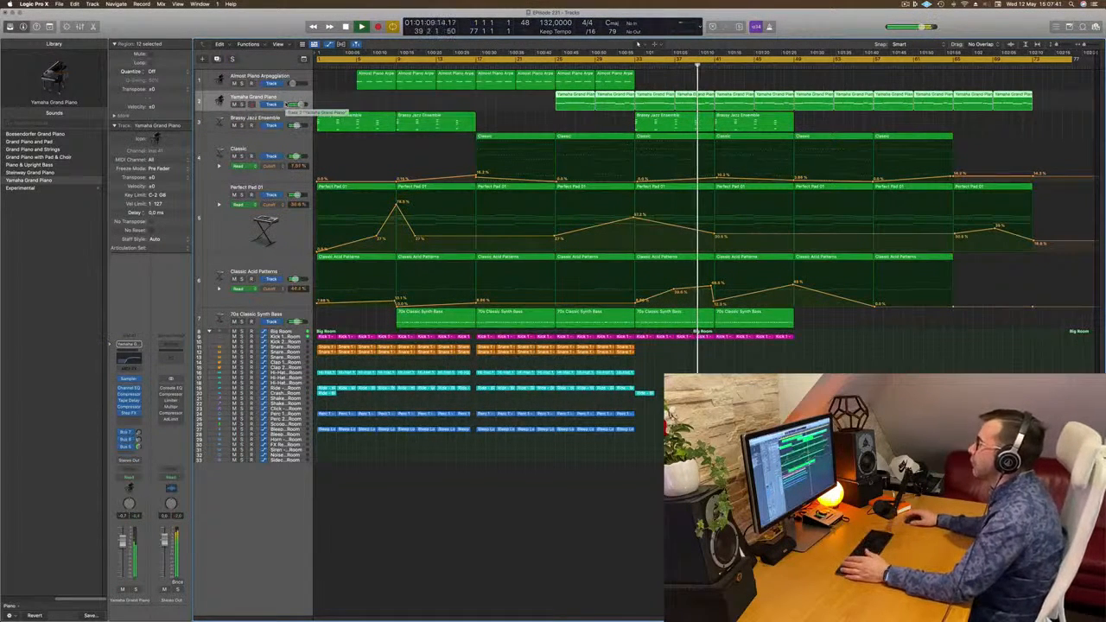
- Set the cycle range to bars 1 to 17 and repeat that section across all tracks directly after itself
click(275, 271)
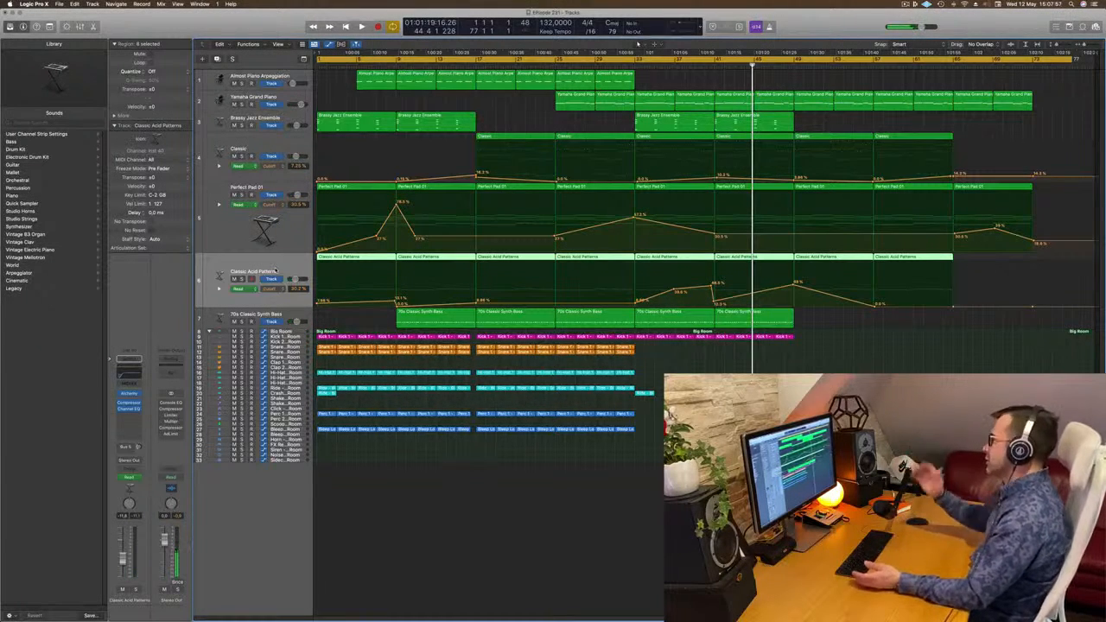
click(335, 100)
key(Return)
key(space)
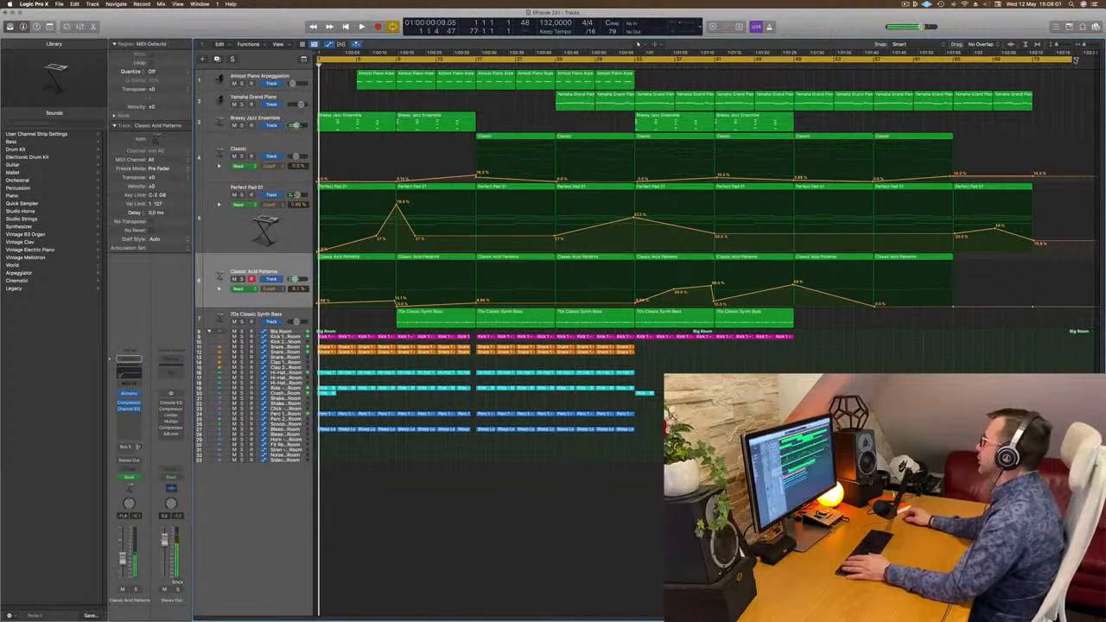
drag(1076, 58, 475, 102)
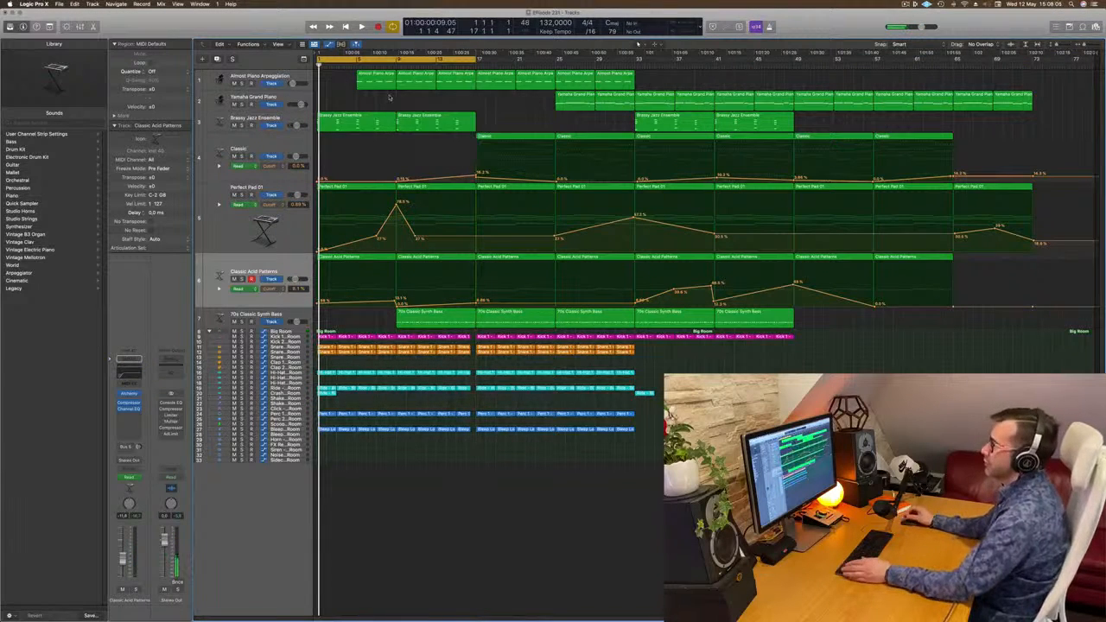
key(ctrl+super+r)
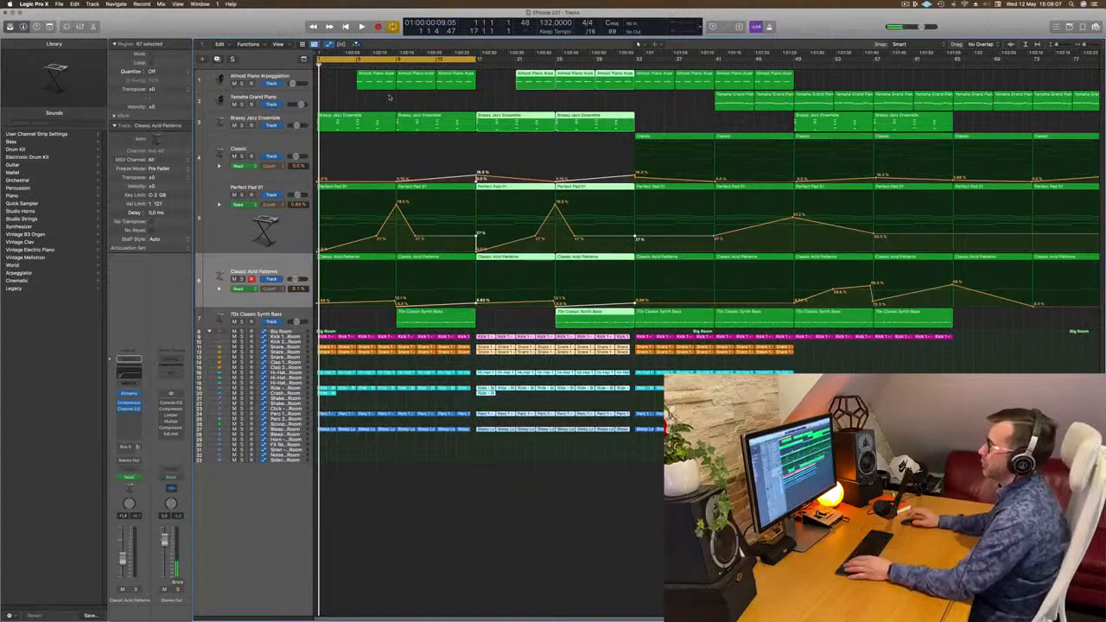
- Delete the first Brassy Jazz Ensemble region and all Almost Piano Arpeggiation regions before bar 17
click(348, 118)
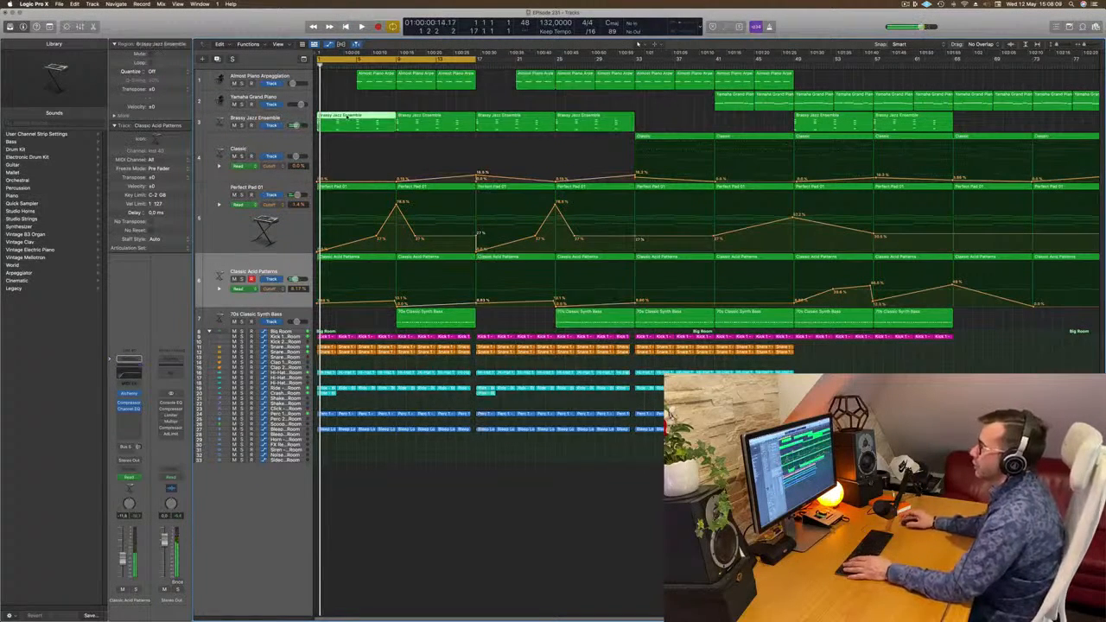
key(Delete)
key(space)
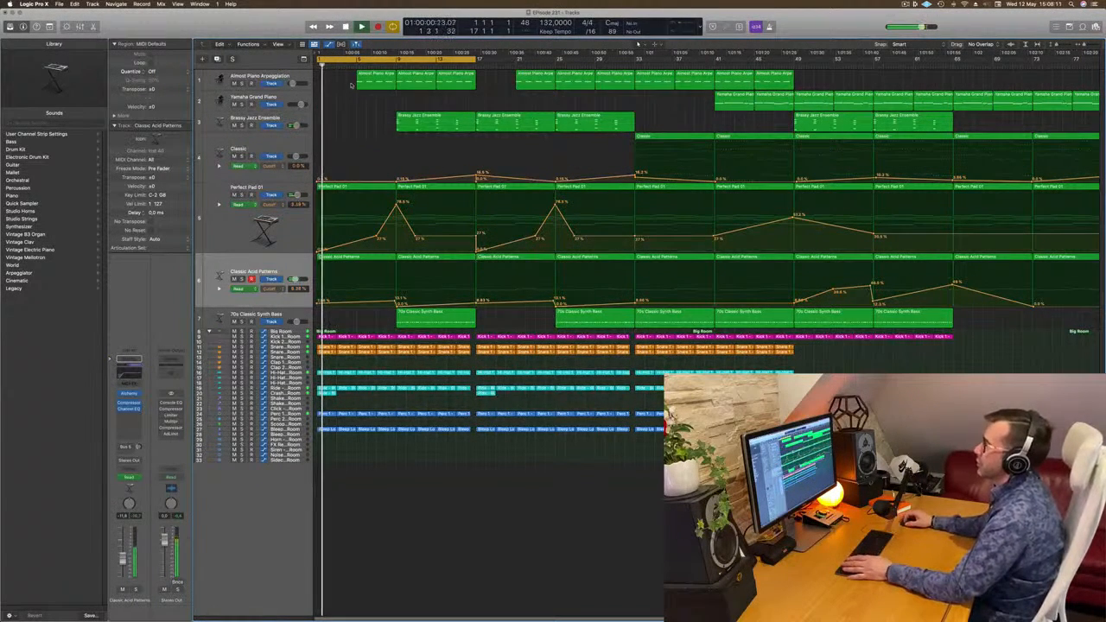
drag(352, 85, 468, 91)
key(Delete)
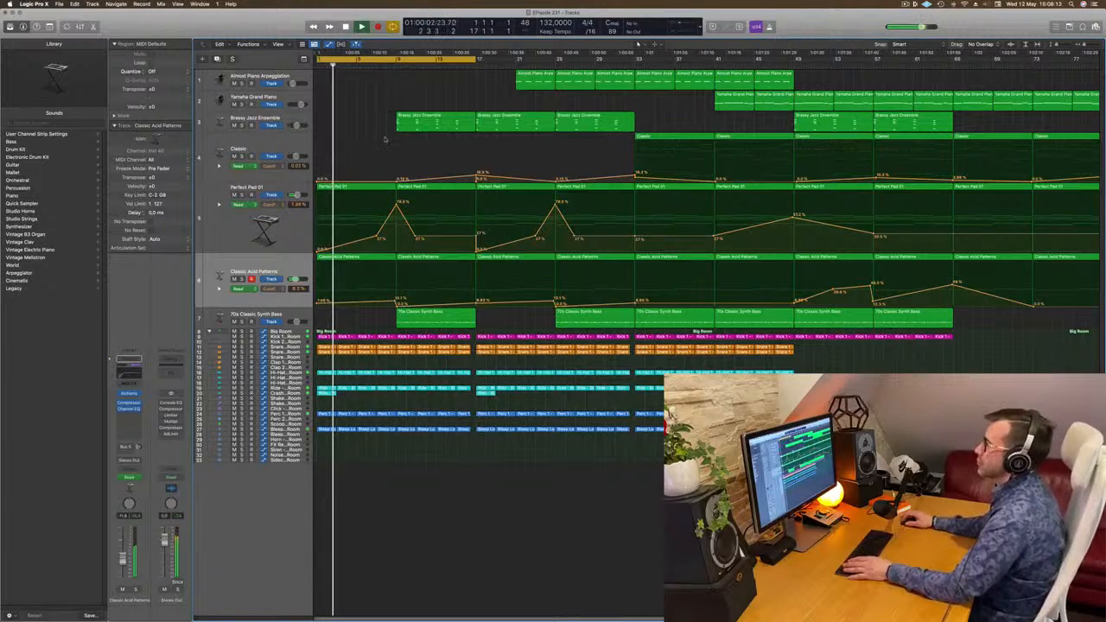
- Restart playback from the beginning and listen to the Perc 1 drum track in solo
key(Return)
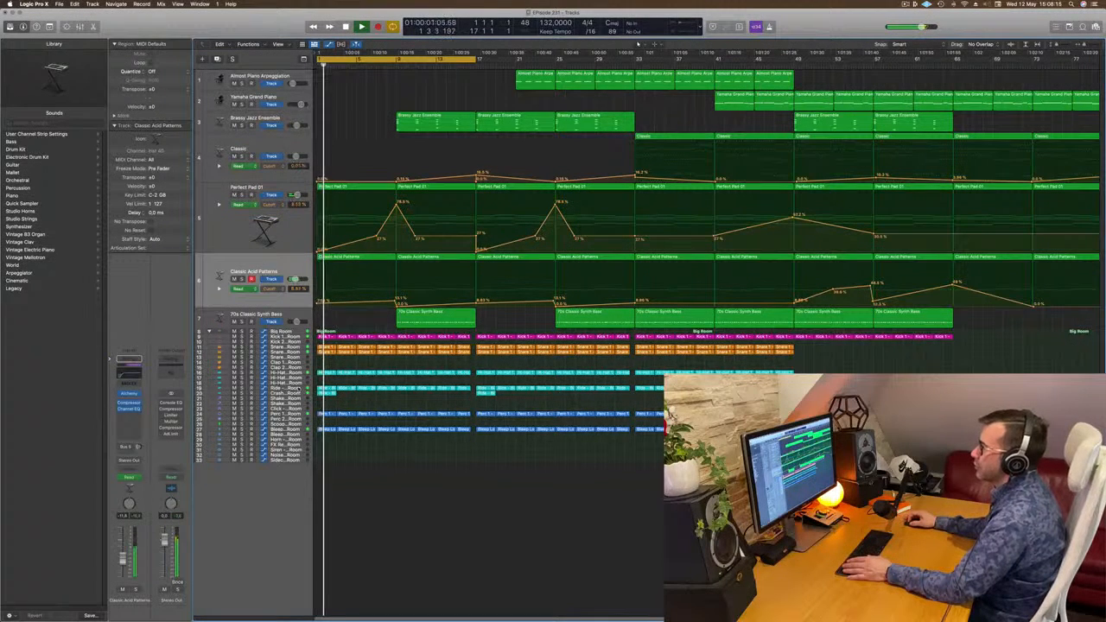
key(Return)
click(244, 415)
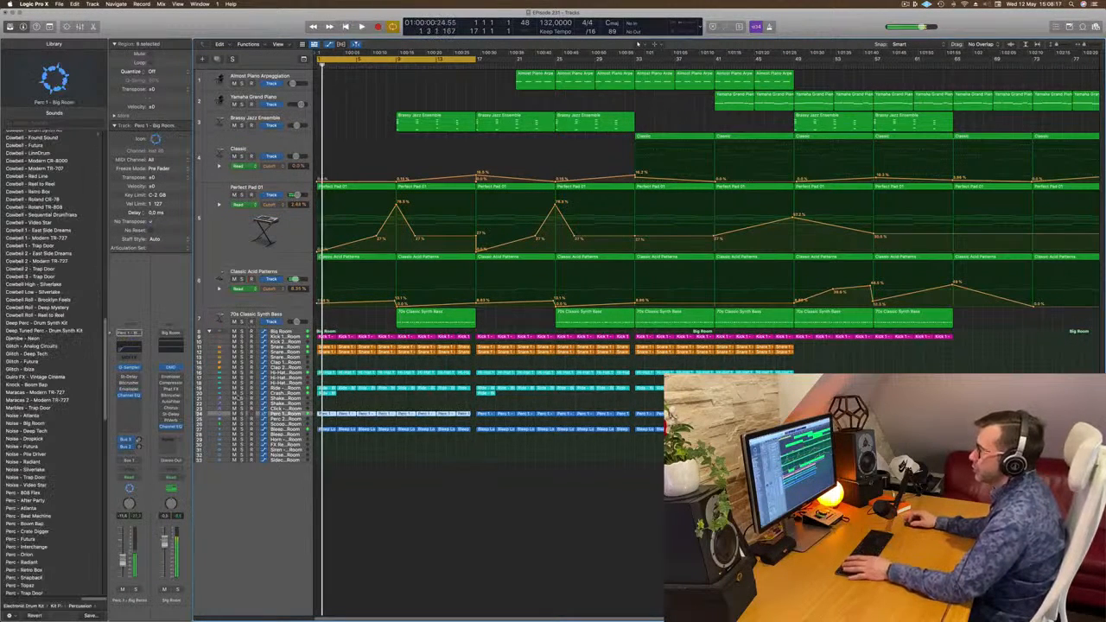
key(Return)
click(243, 415)
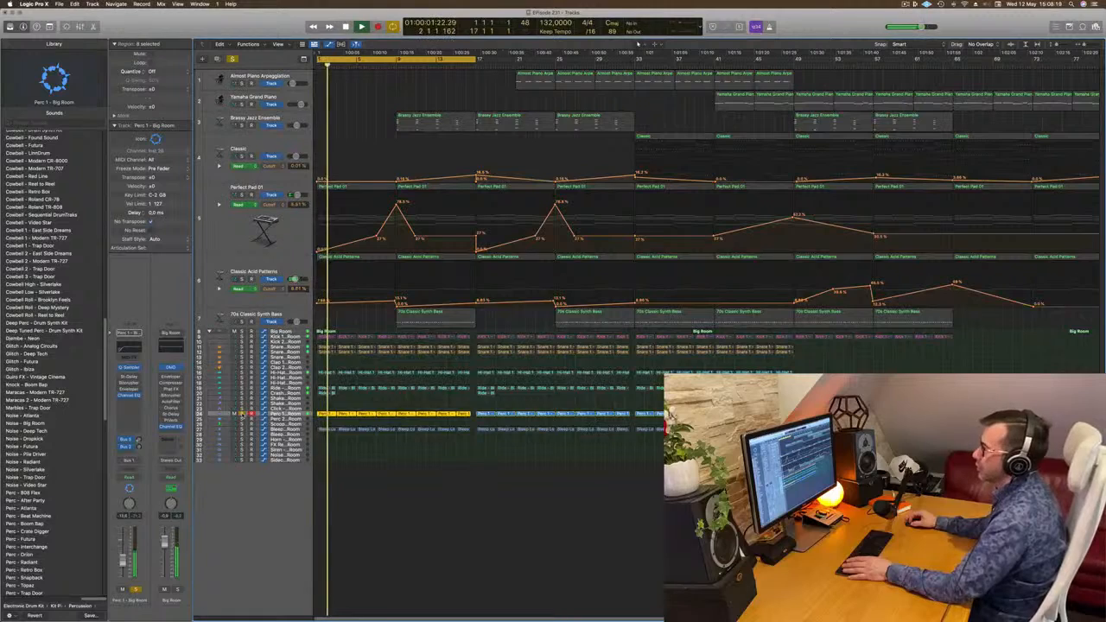
click(243, 415)
- Listen to the Bleep Low and Snare 1 drum tracks in solo
click(243, 430)
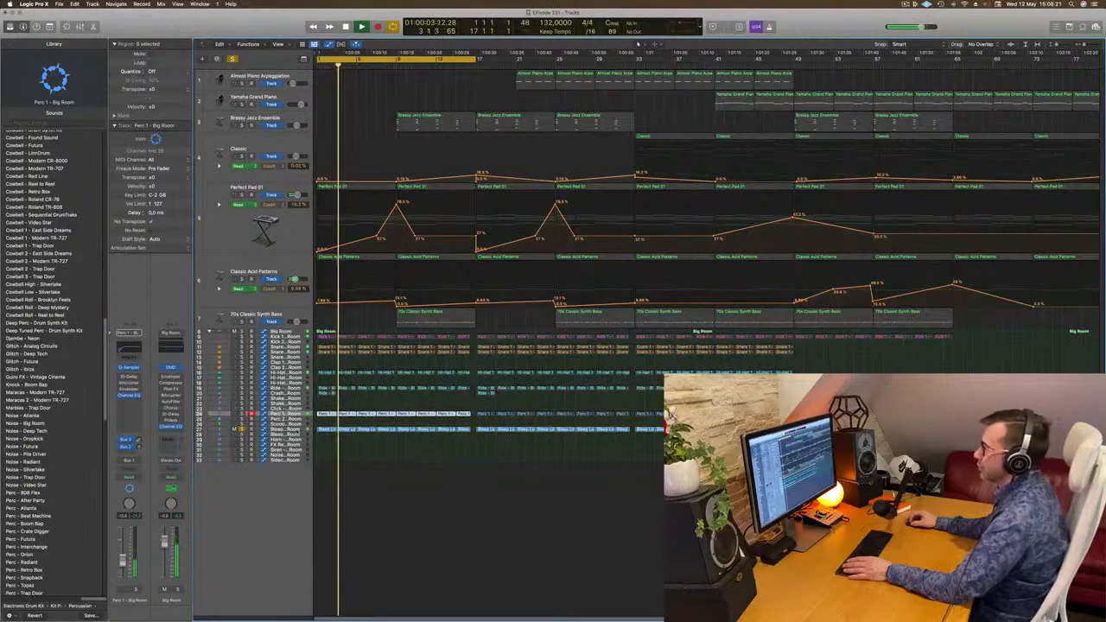
click(293, 430)
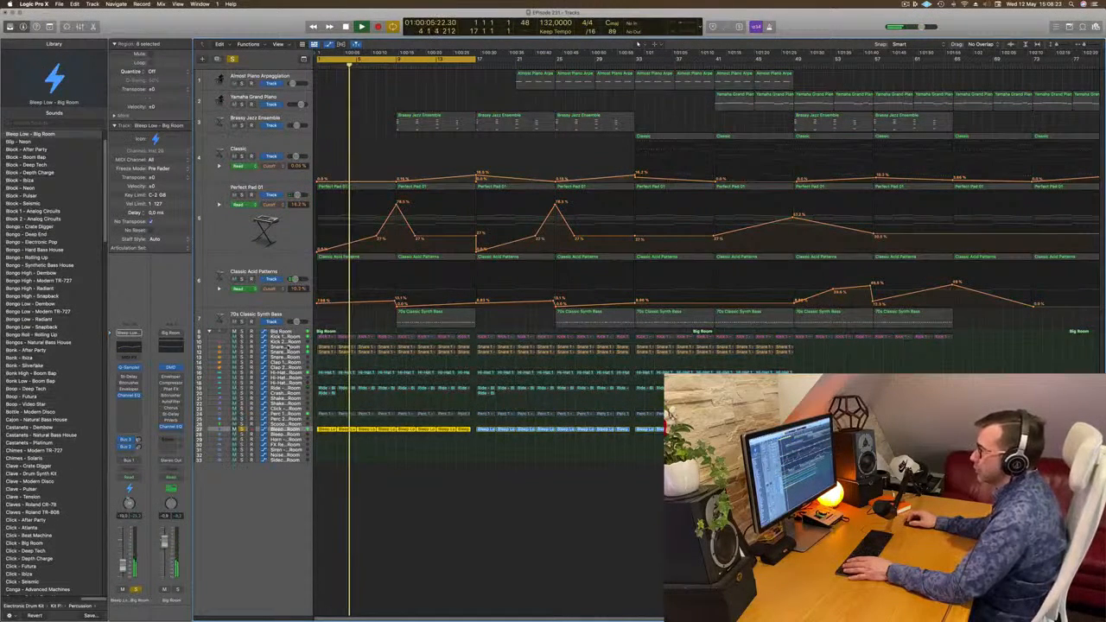
click(242, 352)
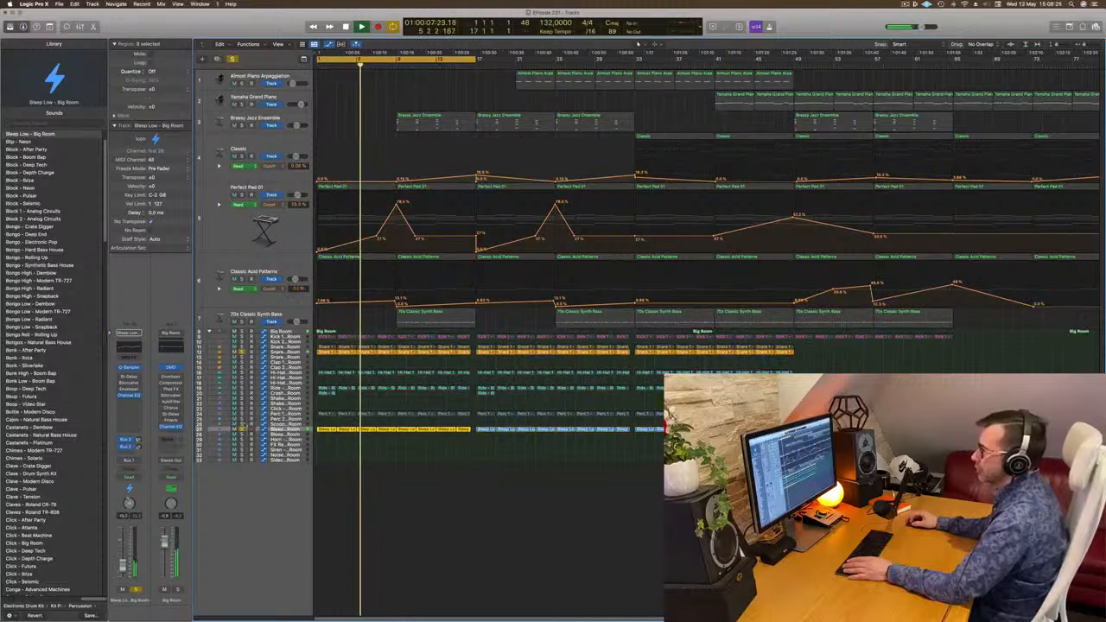
click(292, 352)
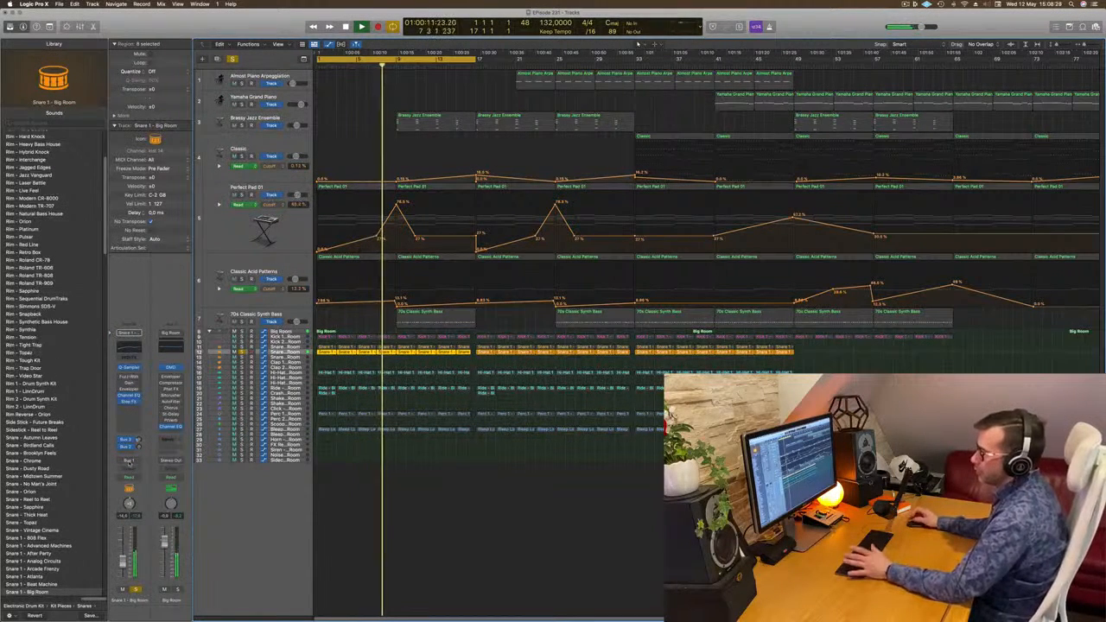
- Inspect the Step FX plug-in on the Snare 1 track, close it, and play the full mix from the start
click(129, 402)
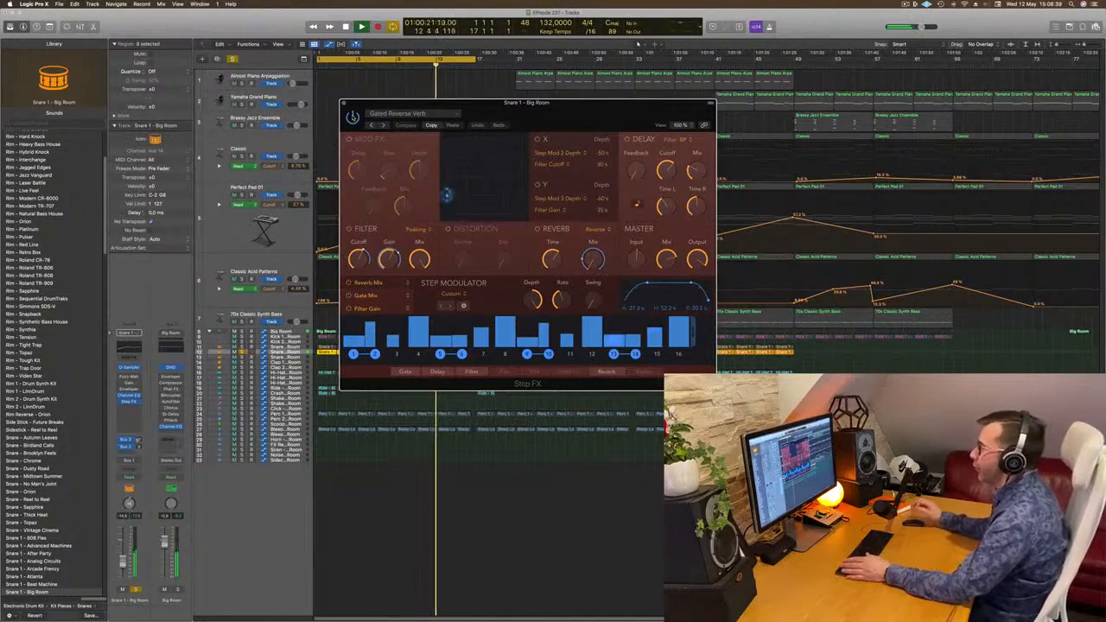
click(344, 102)
key(space)
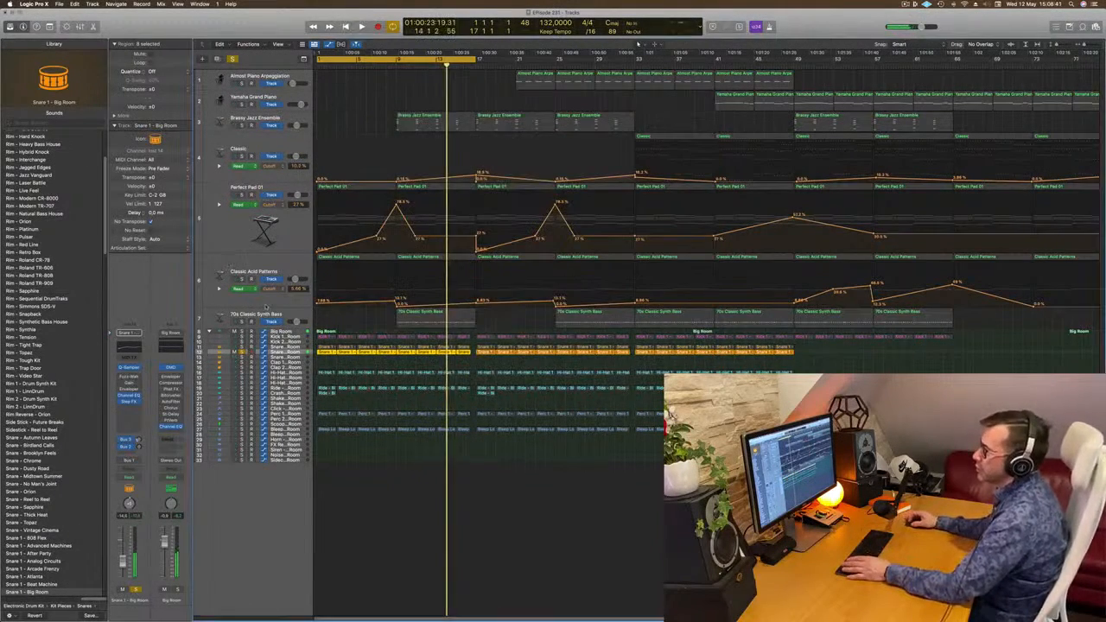
key(Return)
key(super+a)
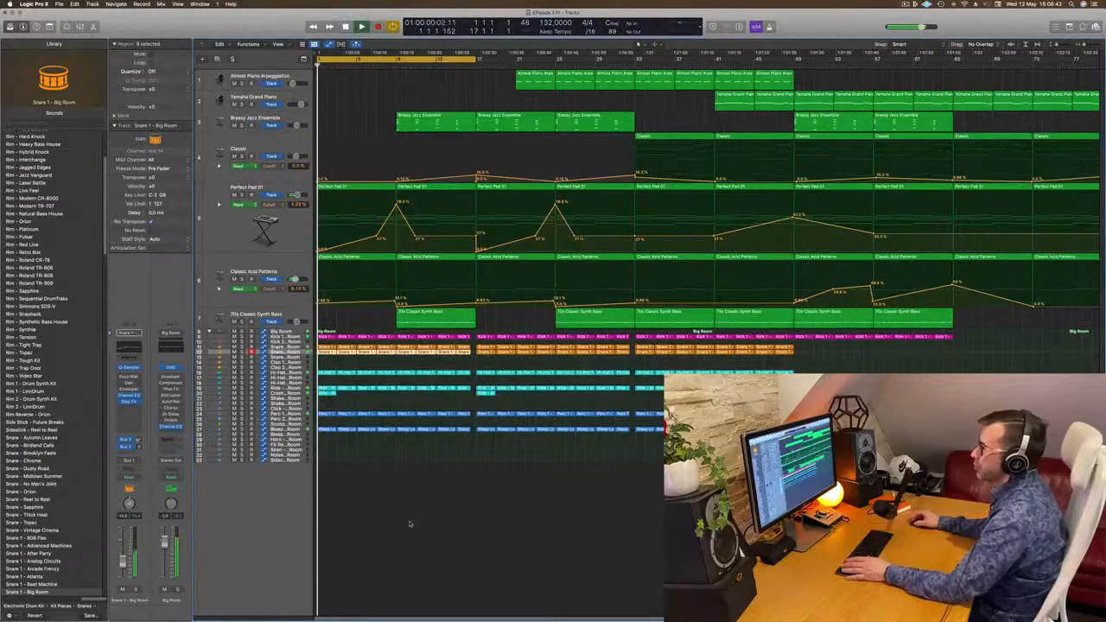
- Delete the Brassy Jazz Ensemble region that starts at bar 9
key(super+Right)
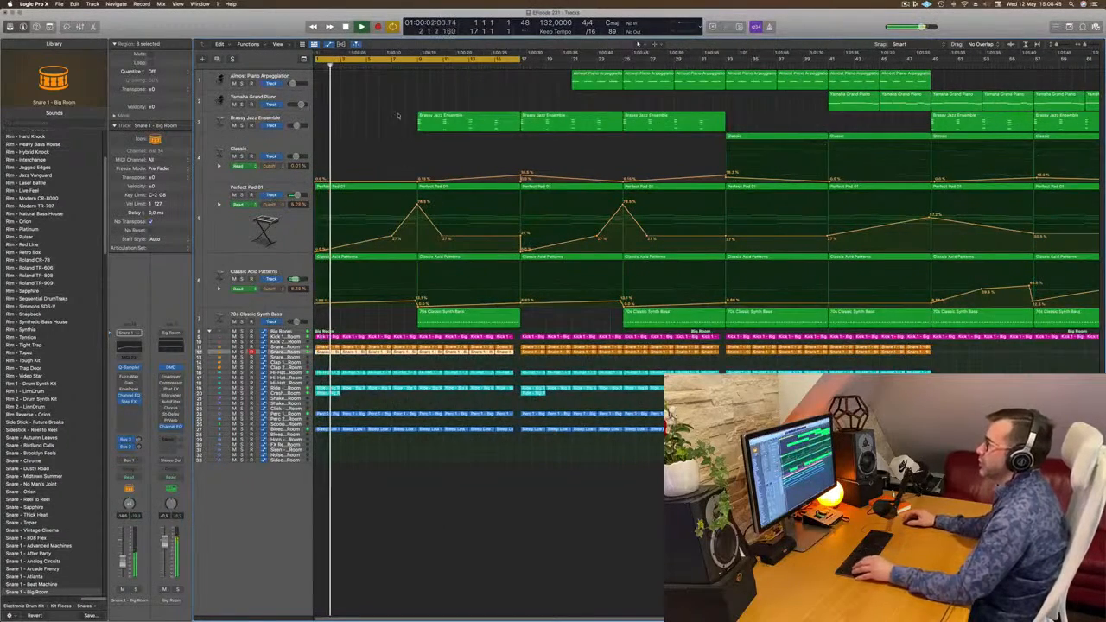
key(super+Left)
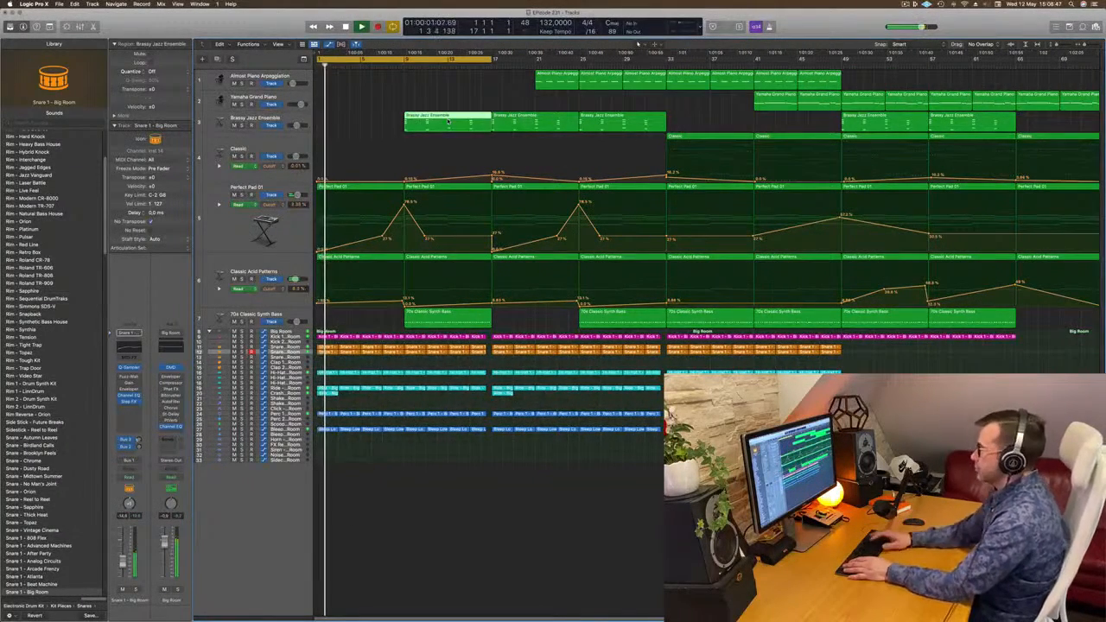
key(Delete)
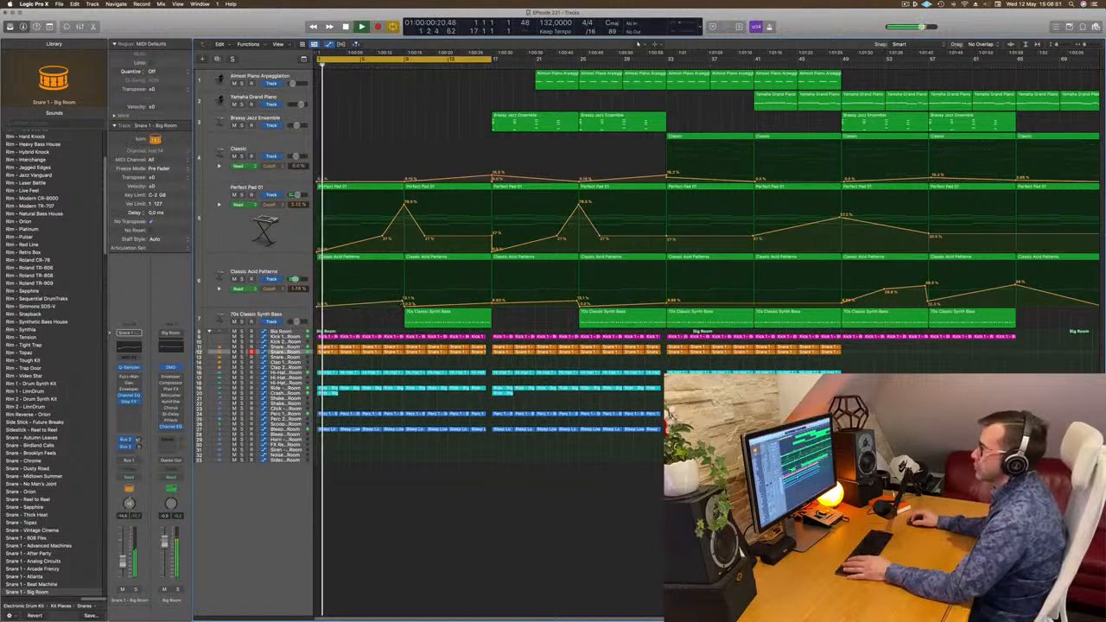
- Flatten the opening Cutoff automation on the Classic Acid Patterns track to 0.0 % and remove the track's first region
drag(402, 304, 402, 309)
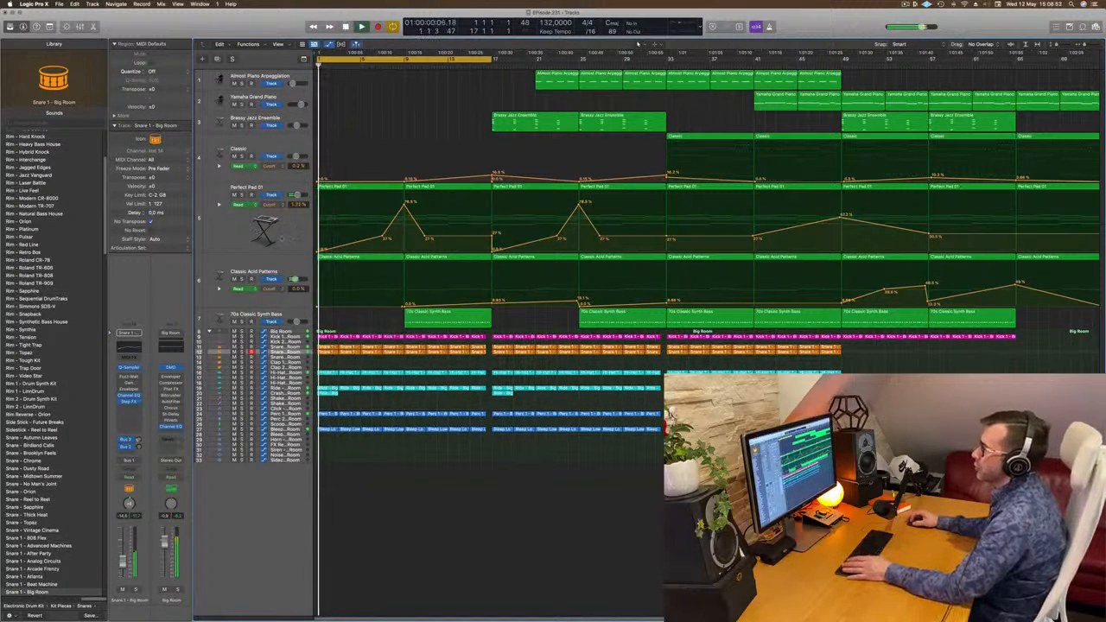
click(283, 238)
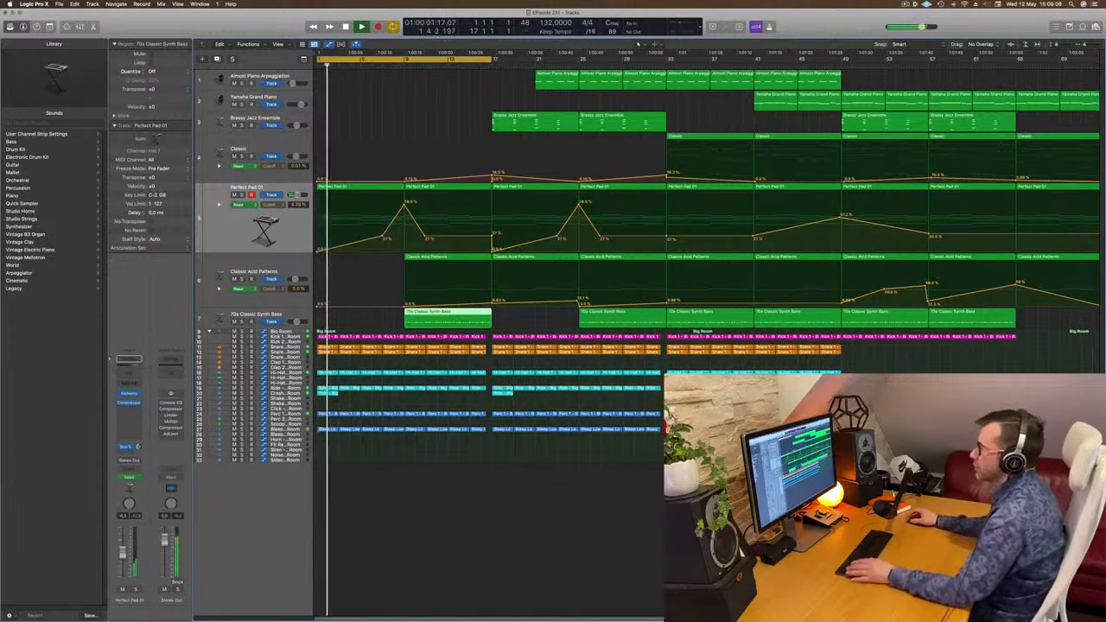
click(298, 352)
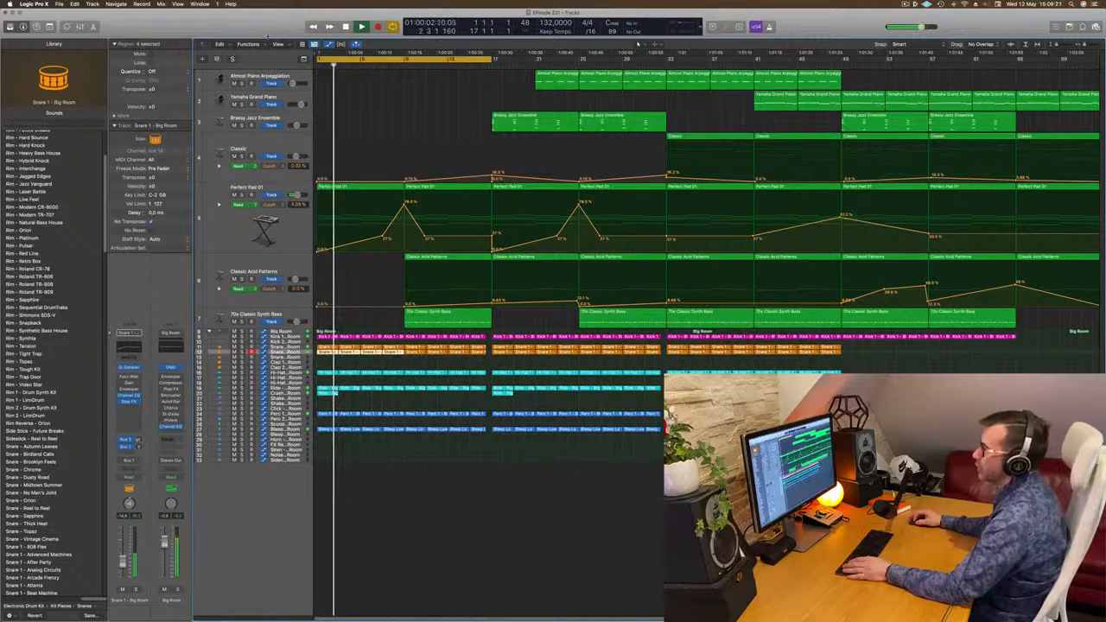
- Show the toolbar and turn on Track Zoom so the selected Snare 1 track is enlarged
drag(267, 36, 264, 110)
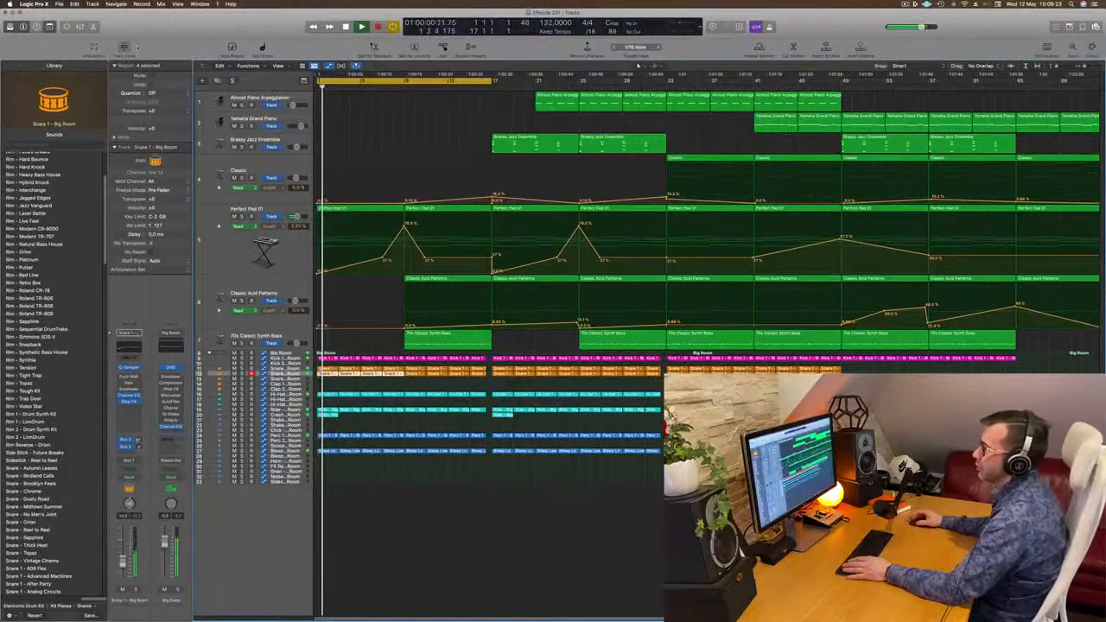
key(ctrl+z)
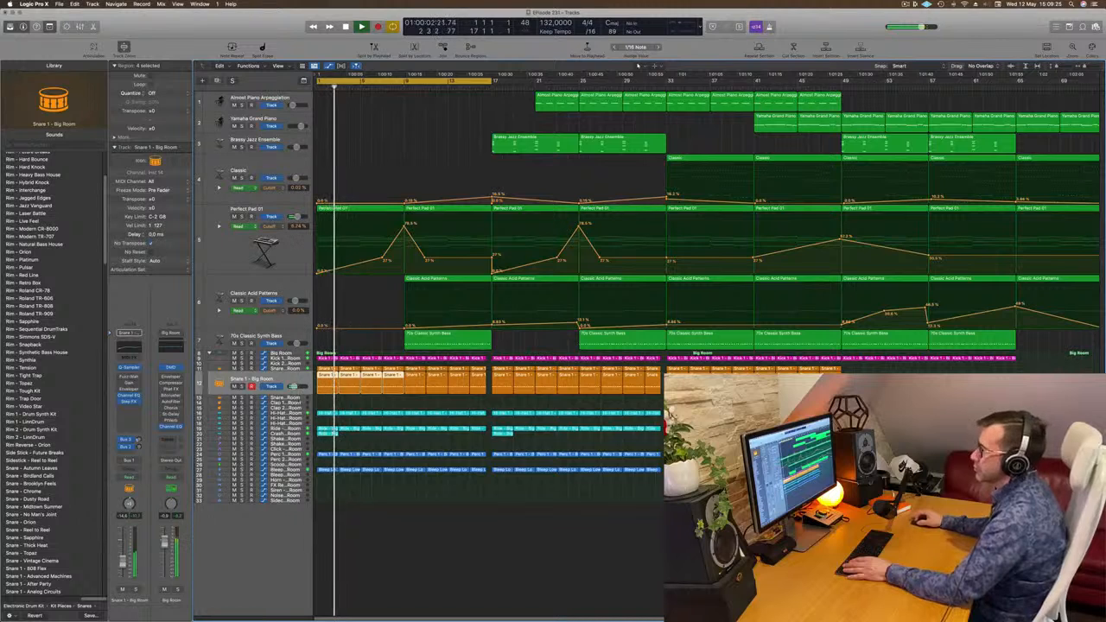
key(ctrl+z)
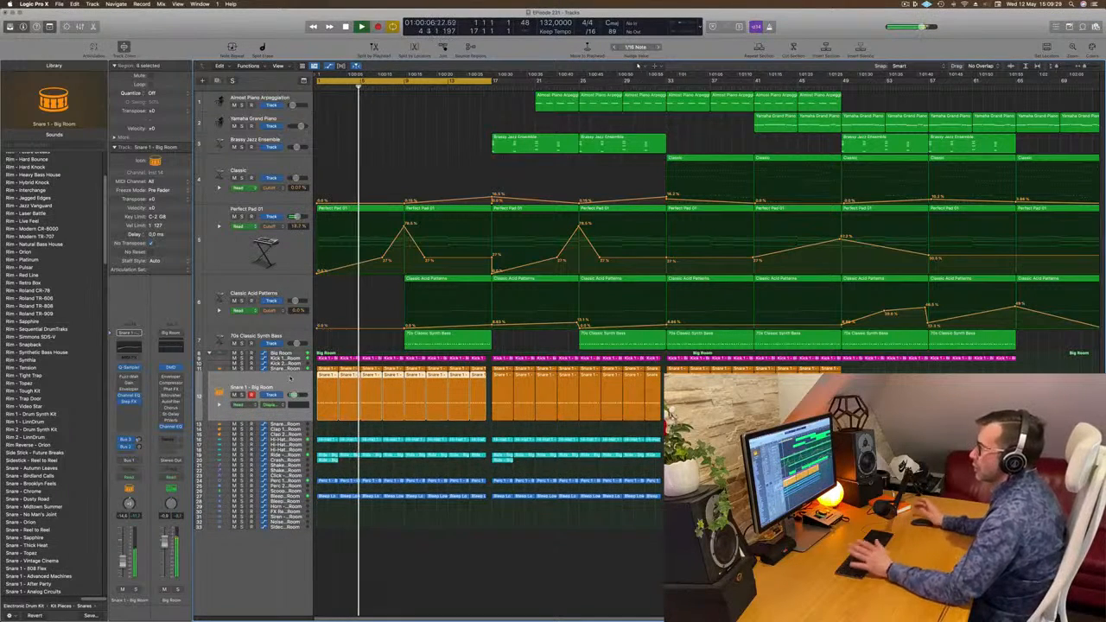
- Open the first Perfect Pad 01 region in the Piano Roll and delete every chord after the first one
click(346, 133)
key(space)
key(Return)
key(space)
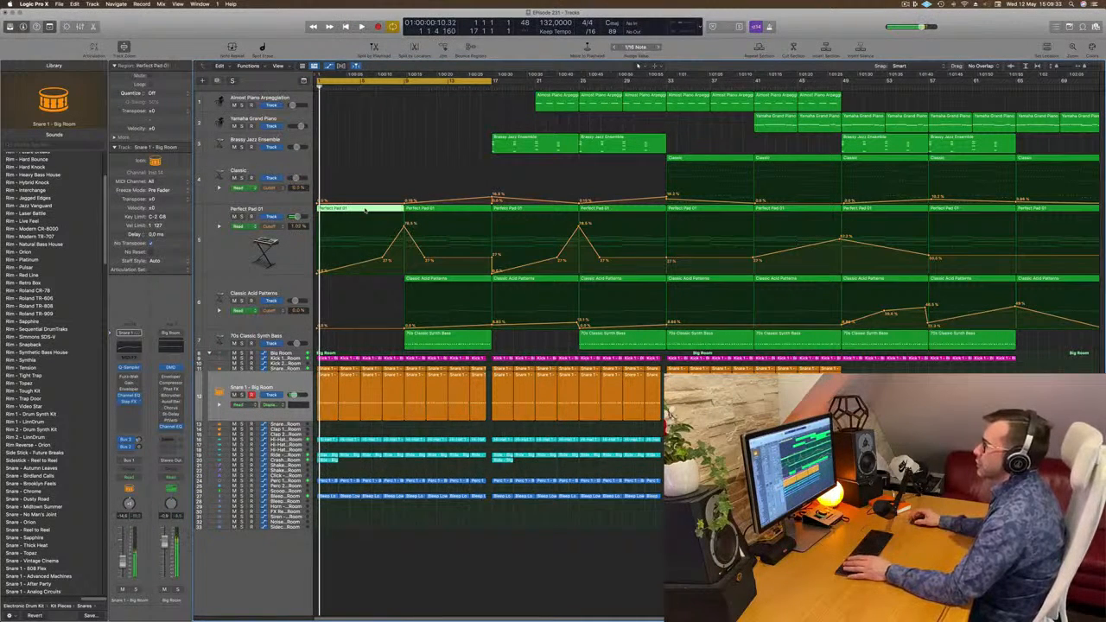
double_click(365, 210)
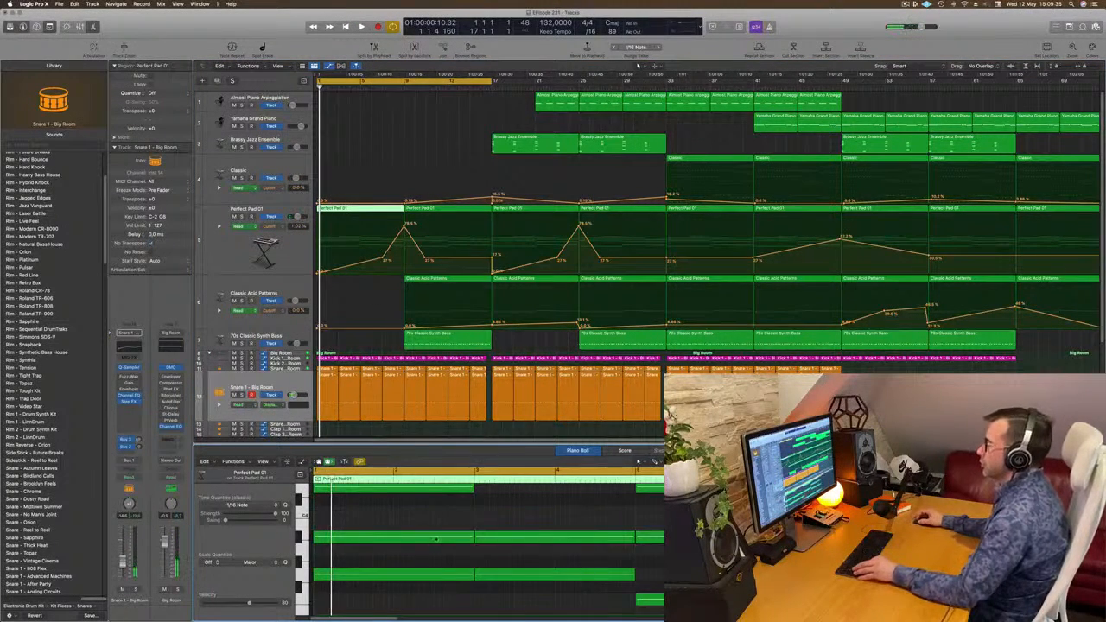
scroll(436, 538, up, 8)
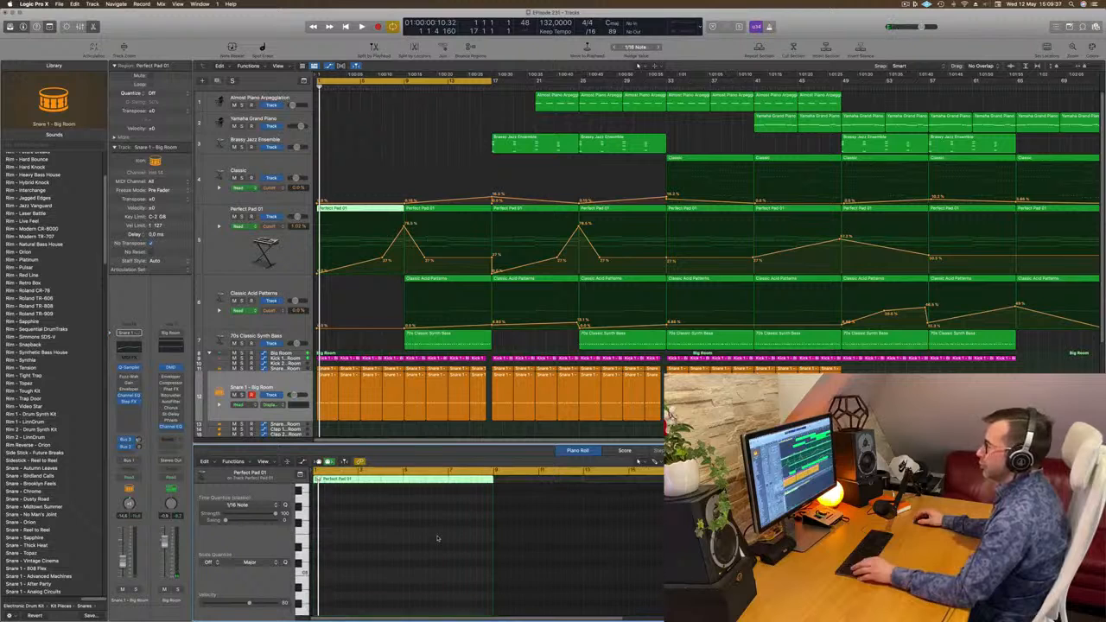
scroll(437, 538, down, 5)
scroll(388, 503, down, 3)
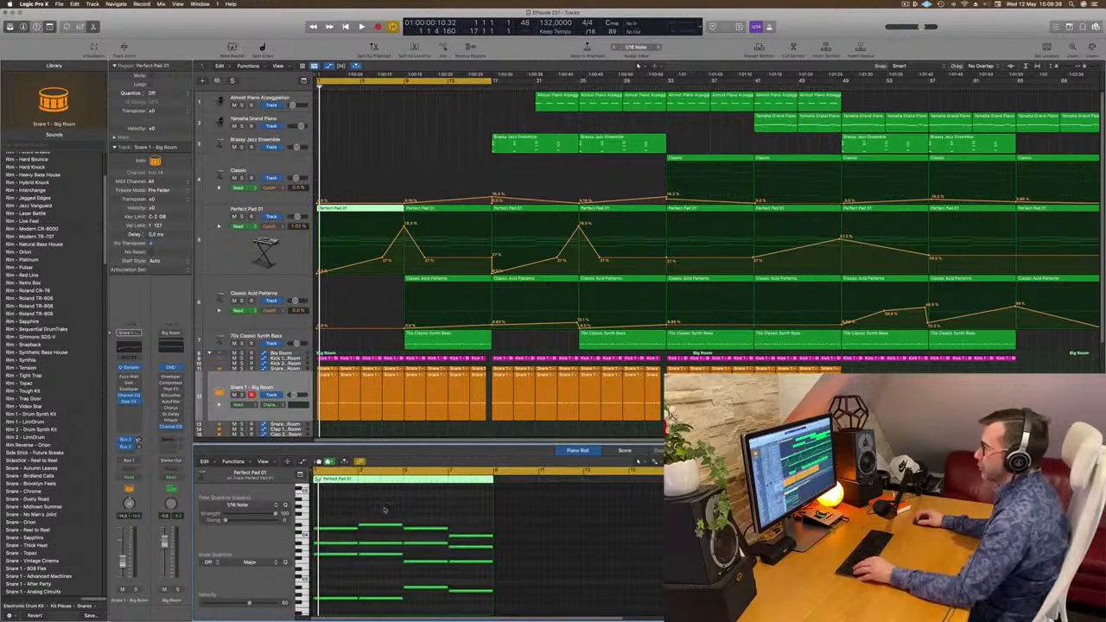
drag(385, 511, 485, 605)
key(Delete)
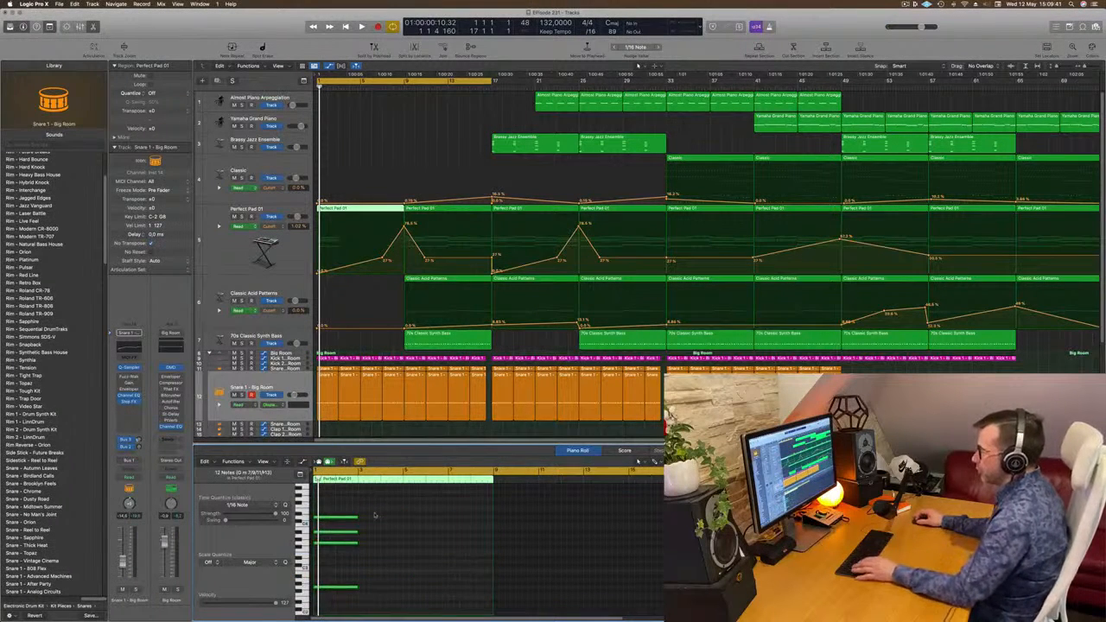
- Repeat the remaining Perfect Pad 01 chord three times to fill the eight bars and play the result
drag(381, 499, 318, 611)
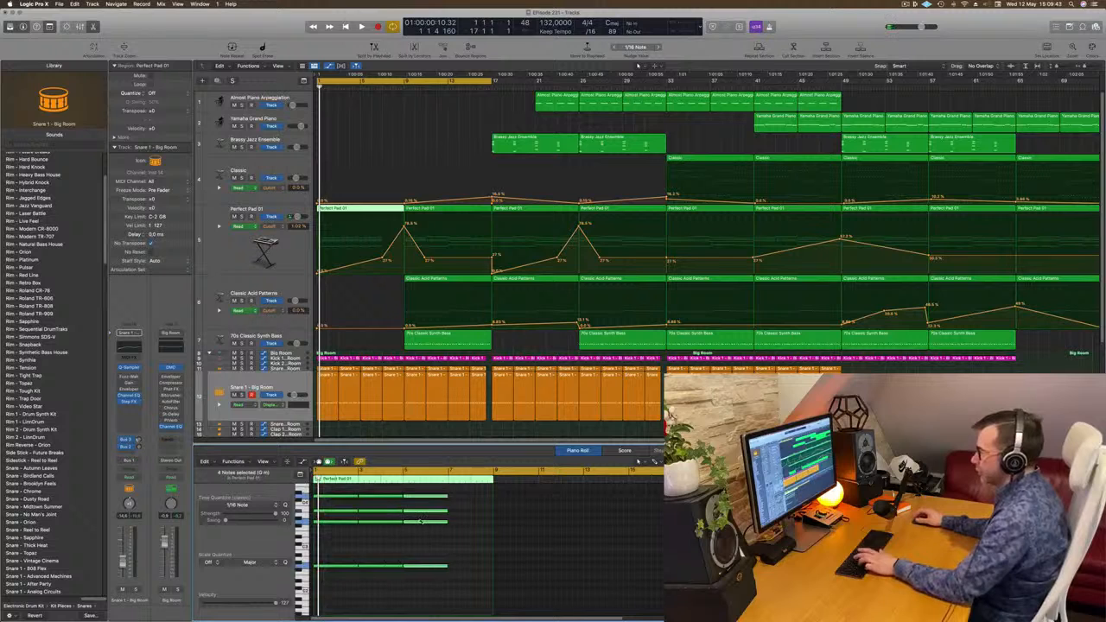
key(super+r)
key(space)
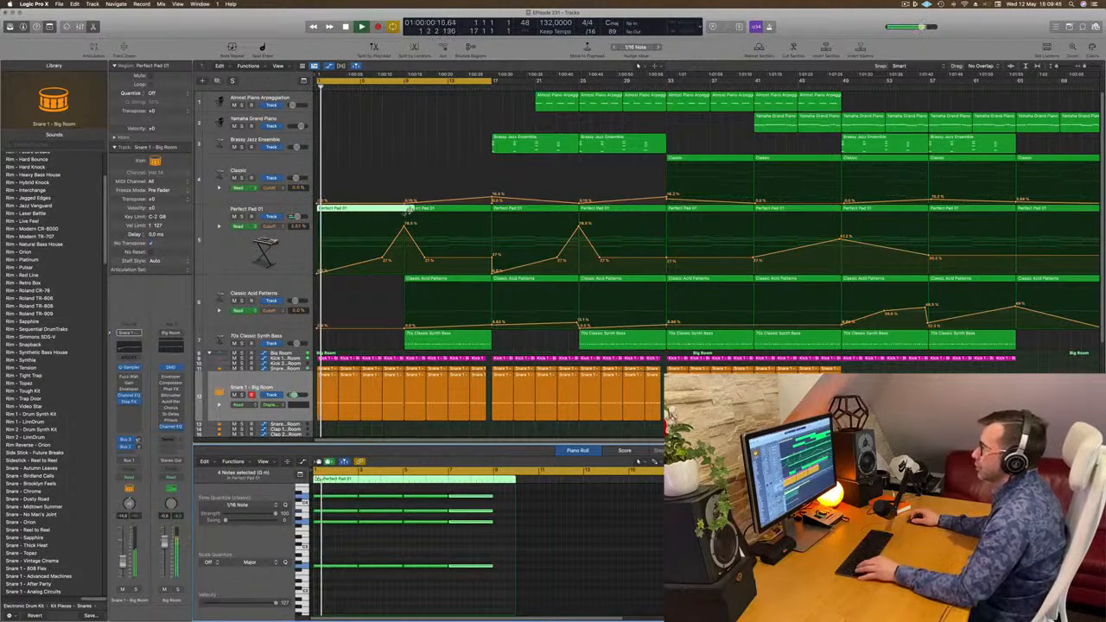
click(385, 302)
key(t)
key(i)
click(404, 211)
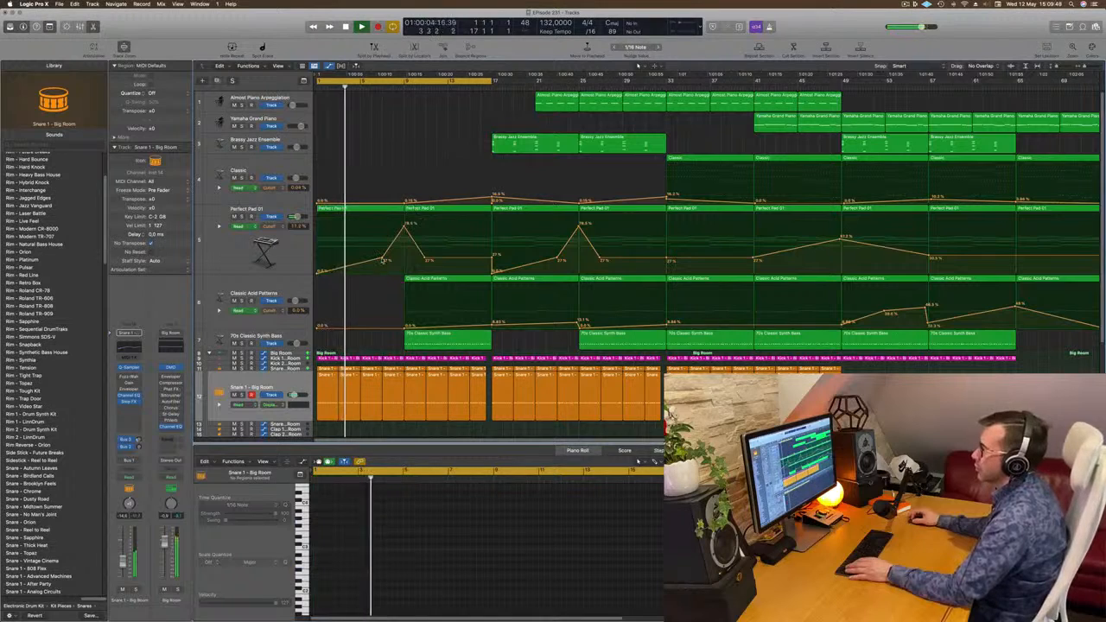
- Lower the Cutoff automation peak at bar 9 on the Perfect Pad 01 track and replay from the start
scroll(431, 114, down, 3)
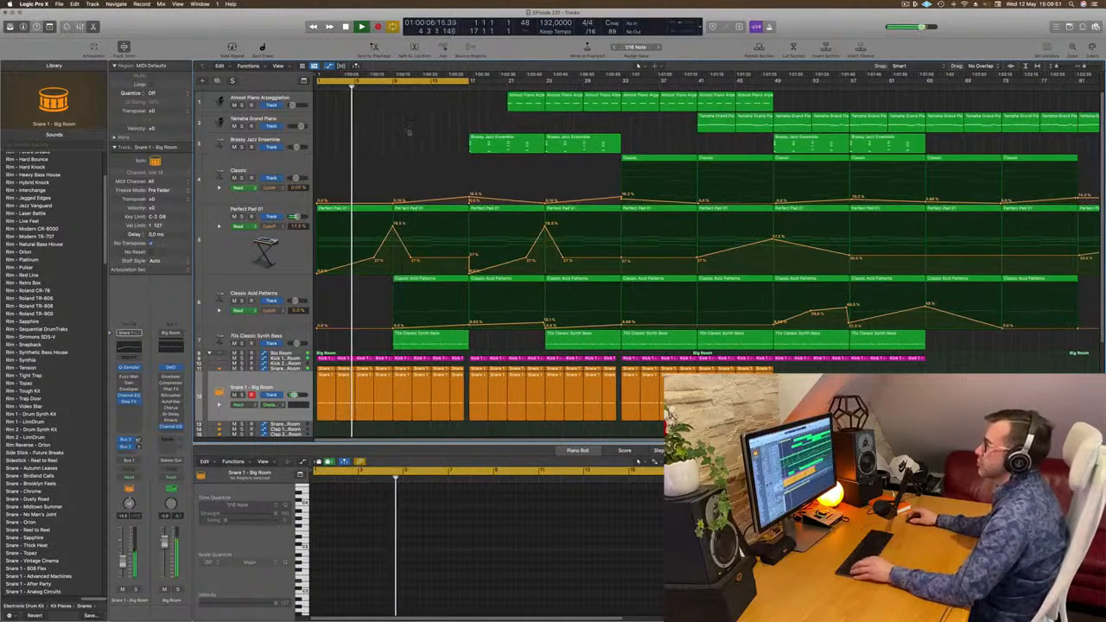
scroll(434, 141, up, 4)
drag(404, 226, 400, 252)
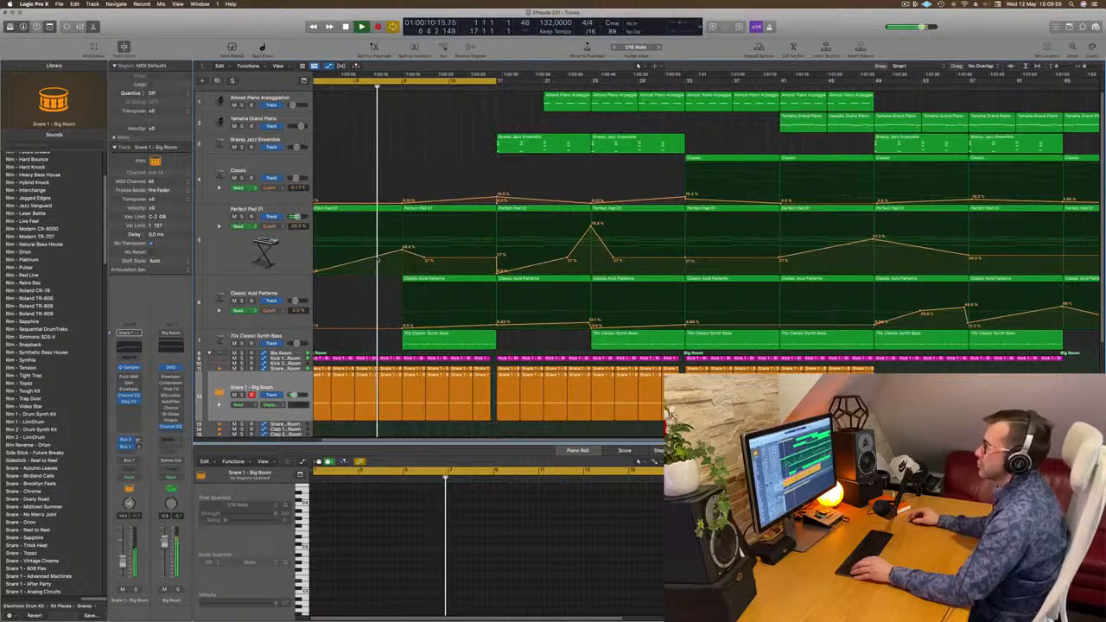
key(Return)
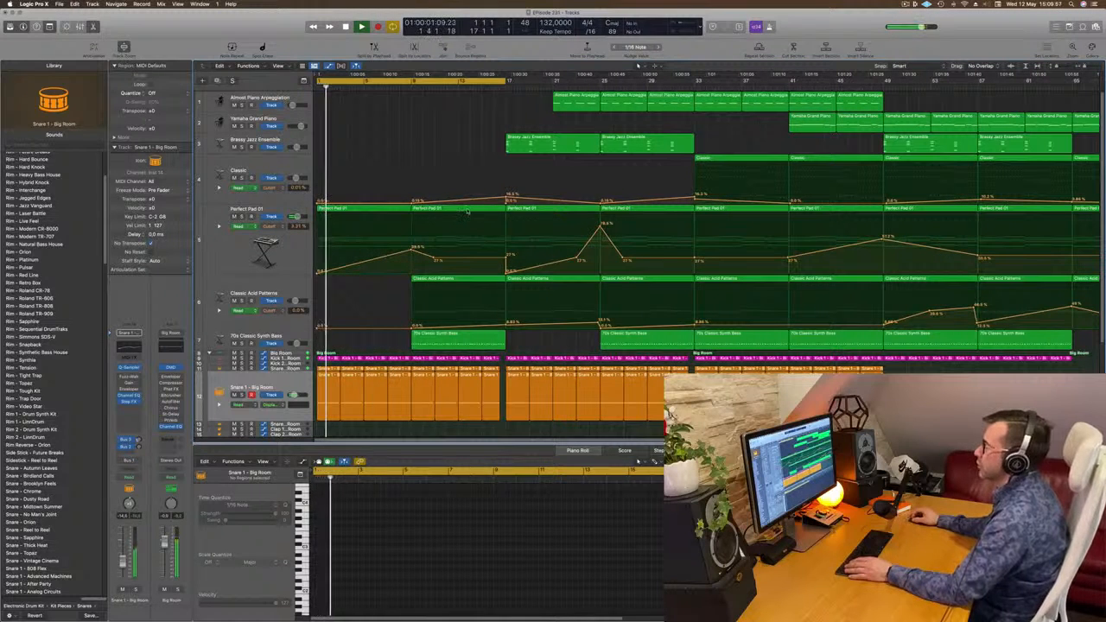
- Delete the Perfect Pad 01 and 70s Classic Synth Bass regions that start at bar 9
click(458, 208)
key(BackSpace)
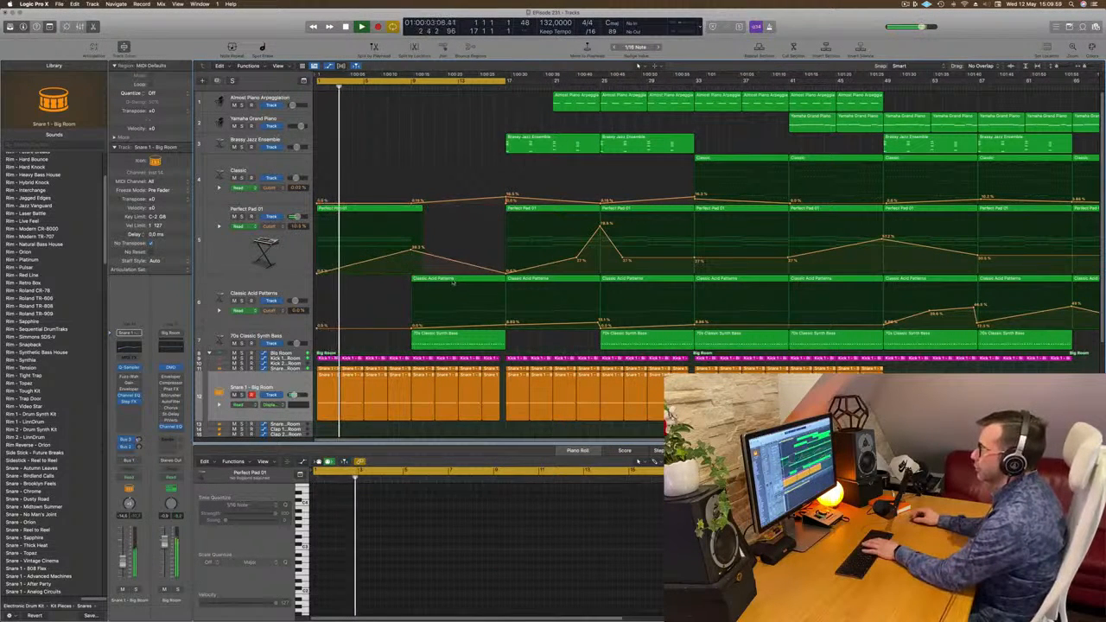
click(450, 340)
click(482, 278)
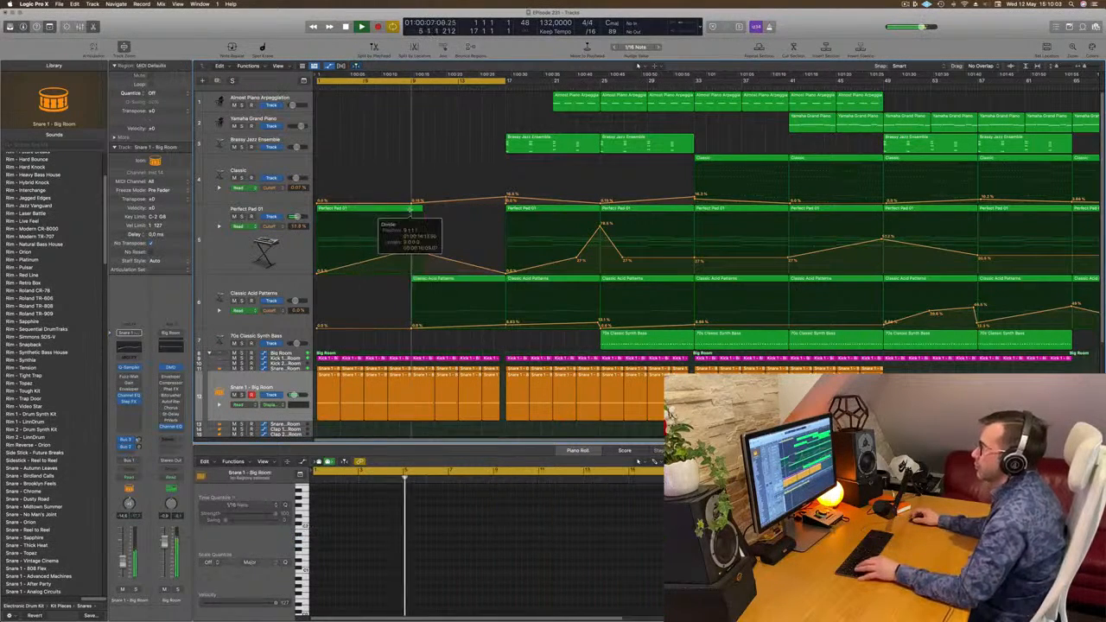
- Copy the first Perfect Pad 01 region, cut at bar 9, to bar 9 and shape the Cutoff into one steady rise up to bar 17
click(360, 208)
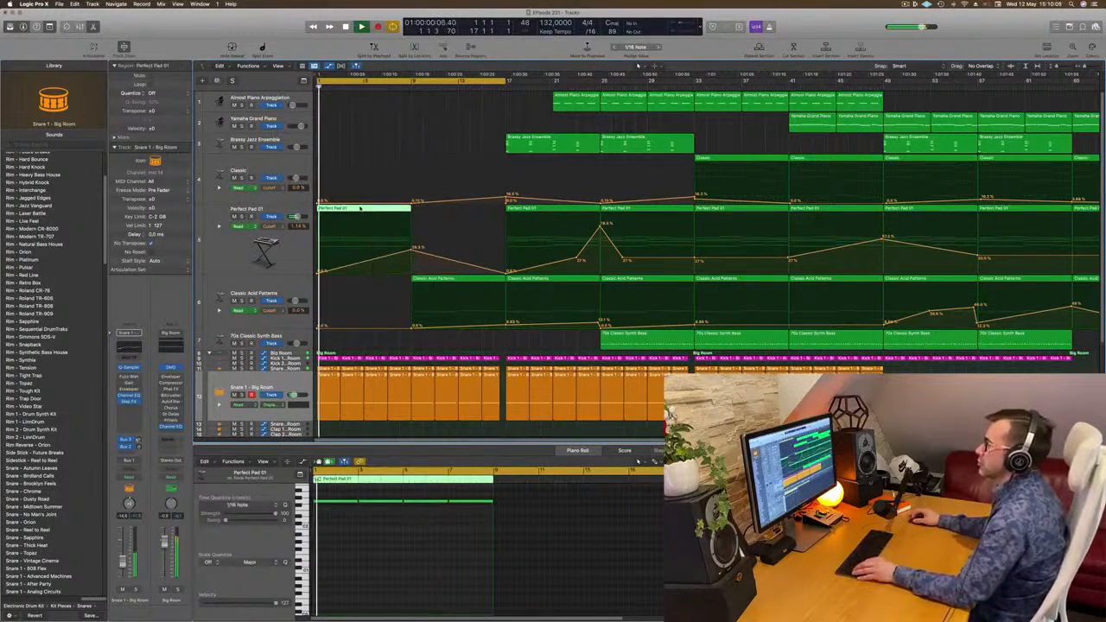
drag(360, 208, 449, 215)
drag(411, 274, 411, 256)
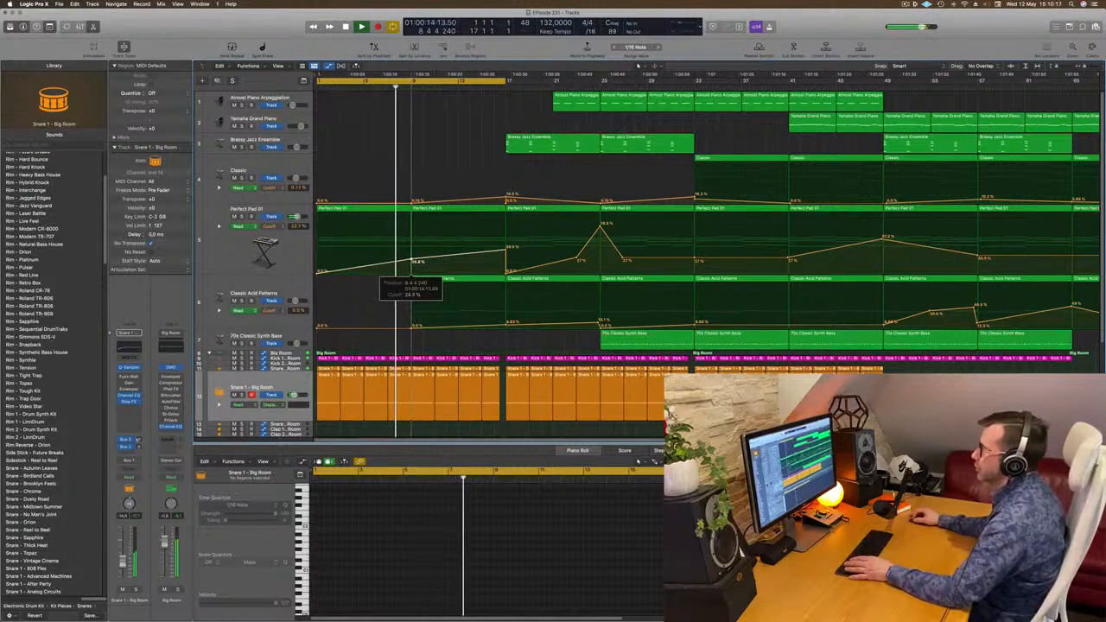
key(space)
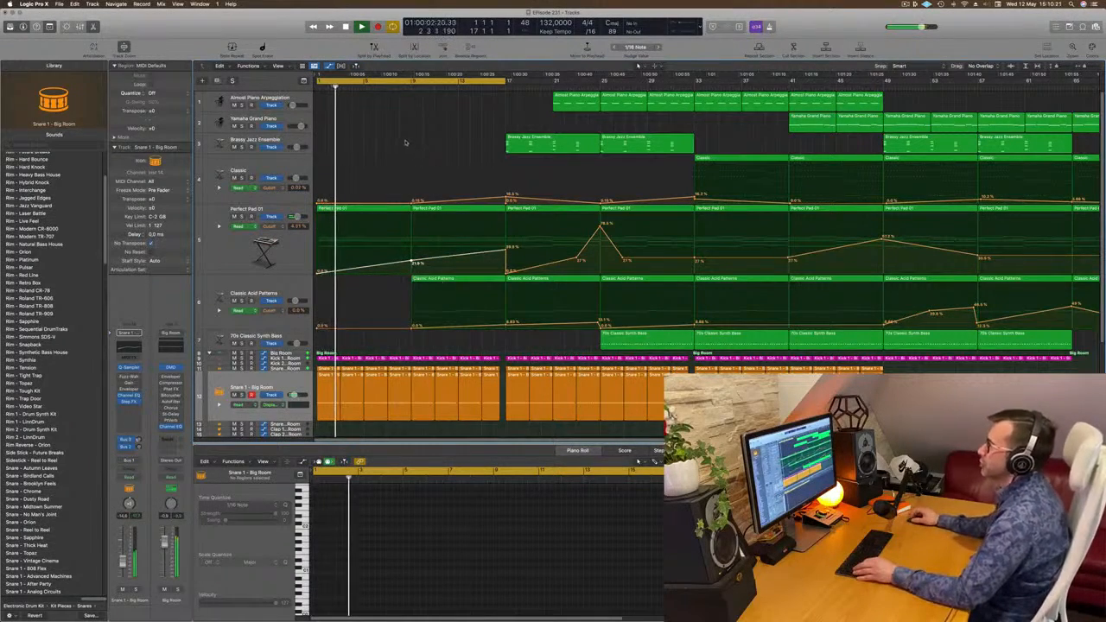
- Audition the Perc 1 track in solo, delete its regions in bars 1 to 8, and turn solo off
scroll(401, 142, down, 5)
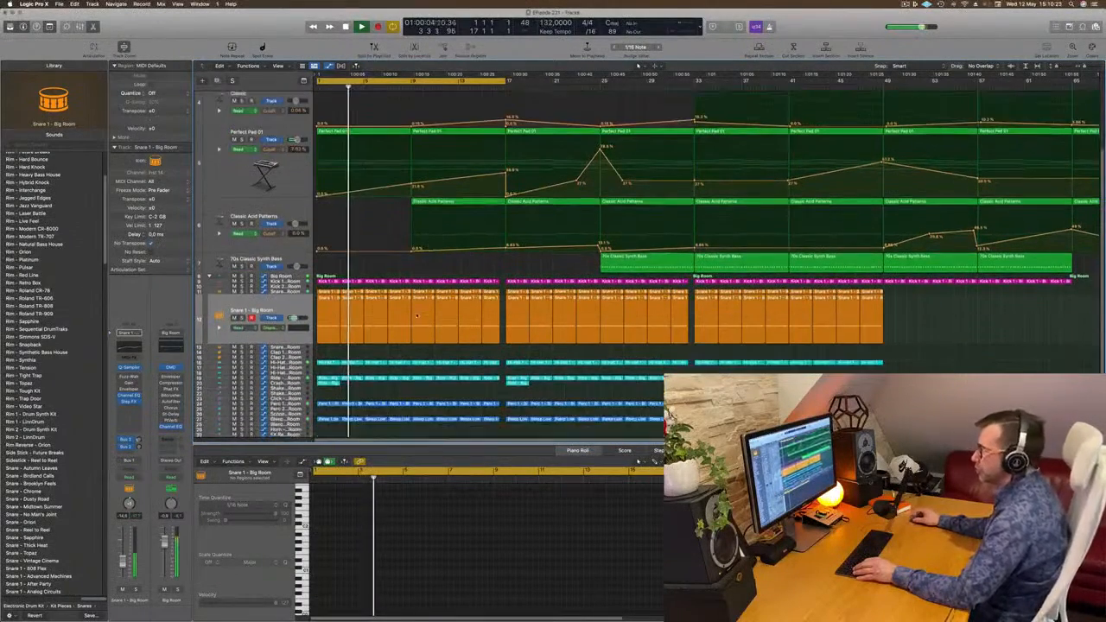
scroll(416, 316, down, 1)
scroll(322, 356, up, 1)
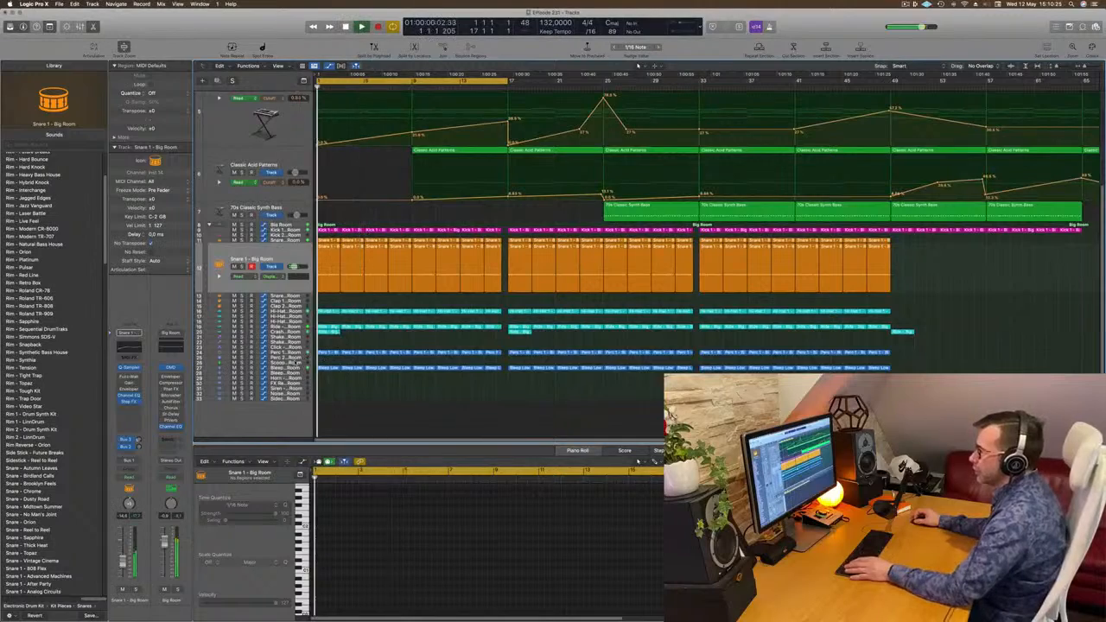
click(291, 353)
key(Return)
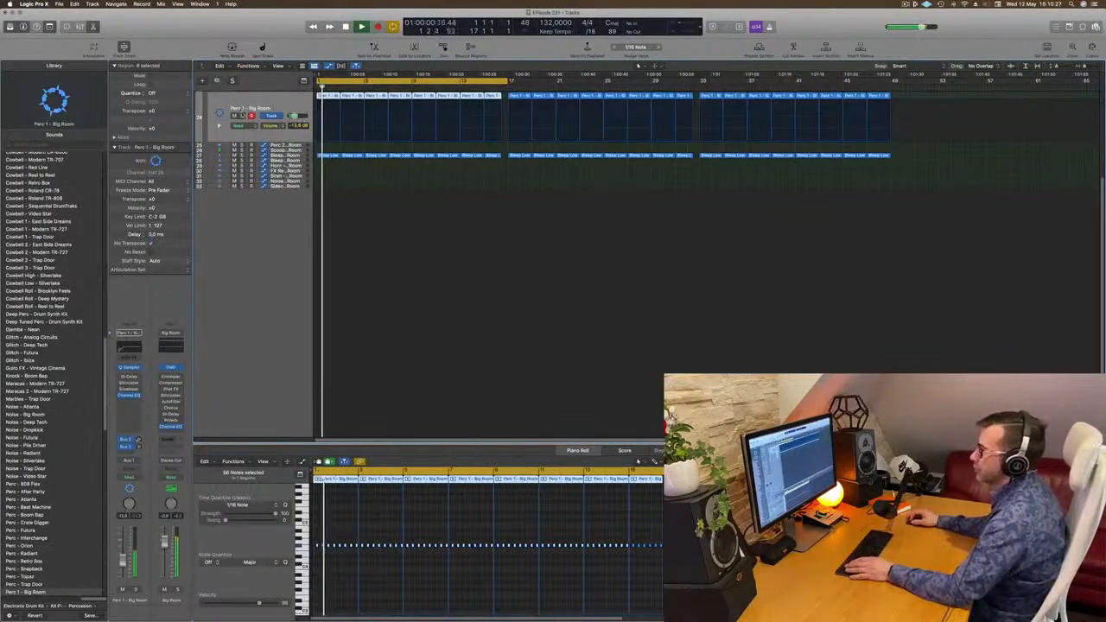
click(242, 115)
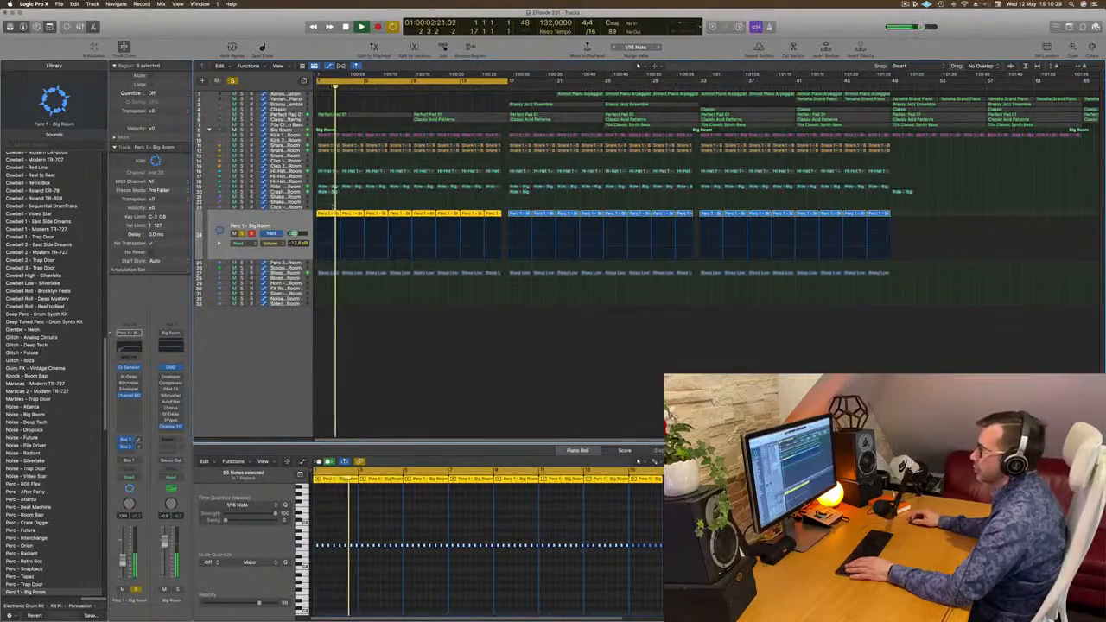
drag(334, 206, 385, 217)
key(Delete)
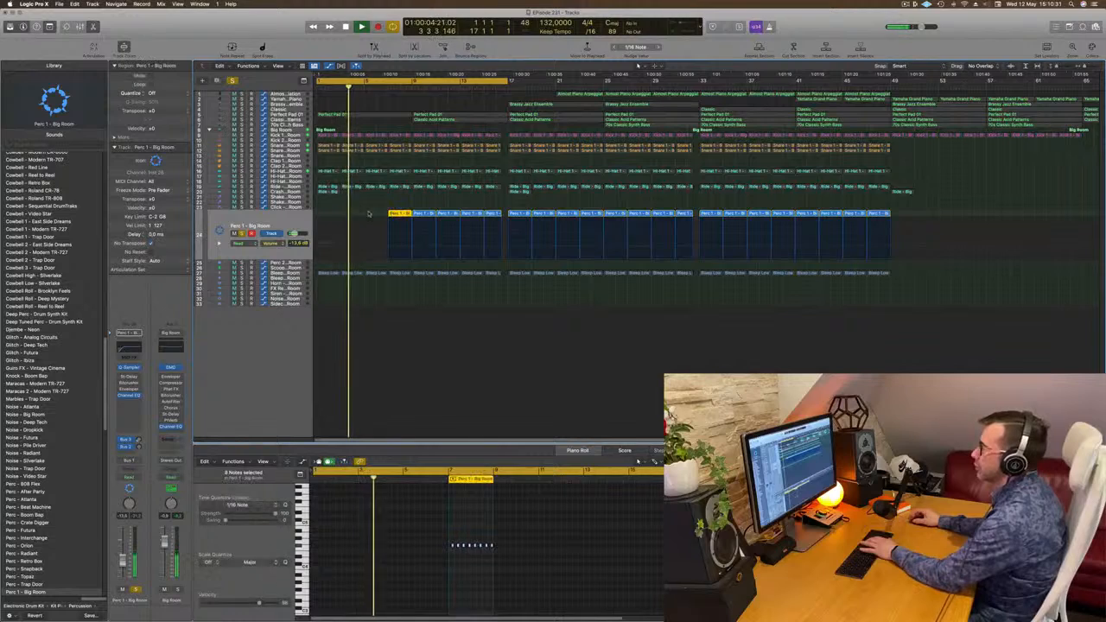
key(Delete)
click(243, 234)
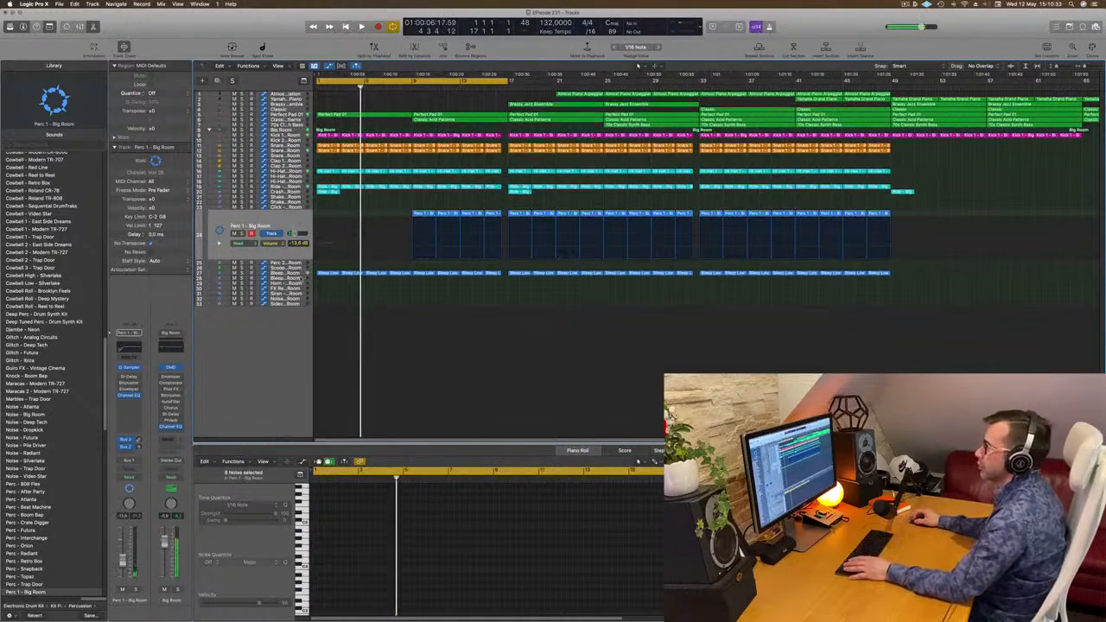
- Audition the Bleep Low track in solo and delete its regions in bars 1 to 8
click(292, 274)
key(space)
key(s)
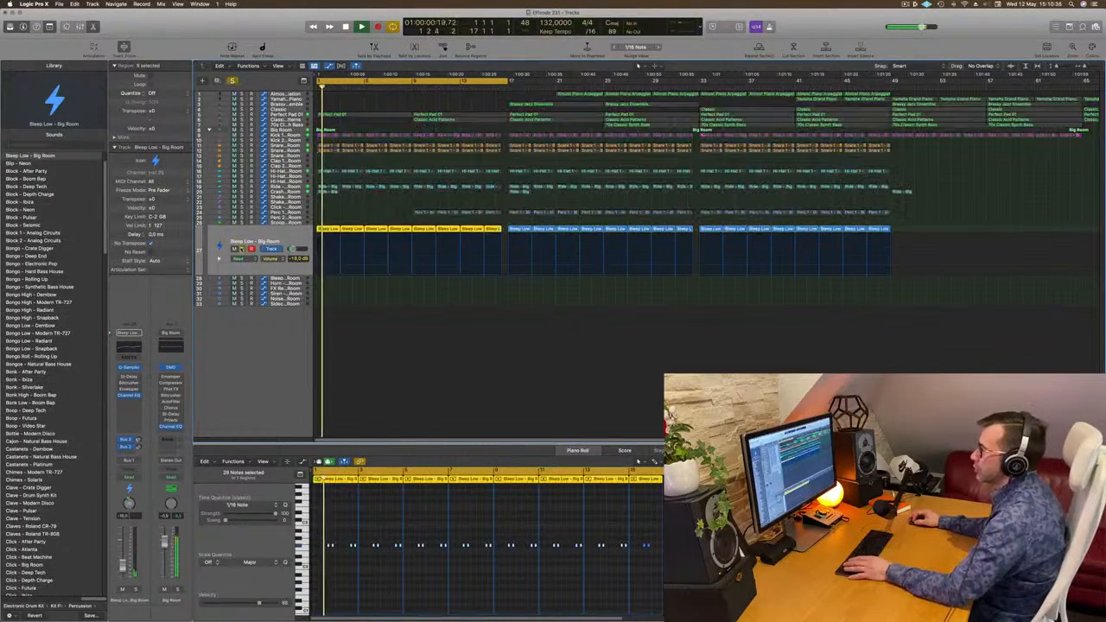
key(s)
drag(337, 220, 389, 228)
key(Delete)
key(space)
- Compare the mix with the Ride track muted and unmuted, and delete the Ride regions in bars 1 to 16
scroll(375, 222, up, 5)
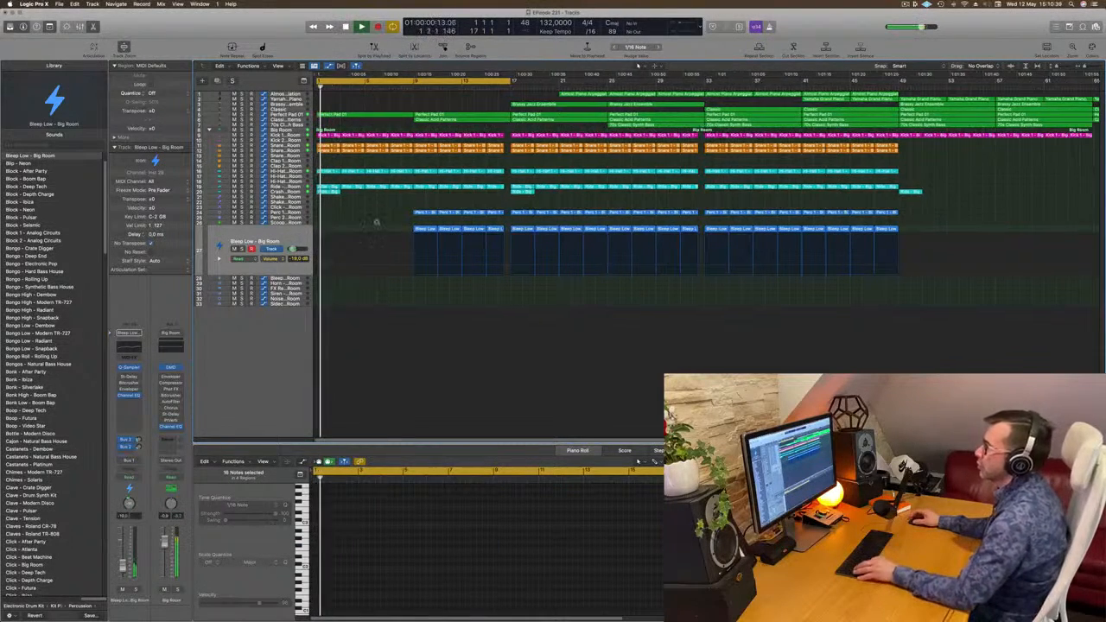
scroll(375, 222, down, 1)
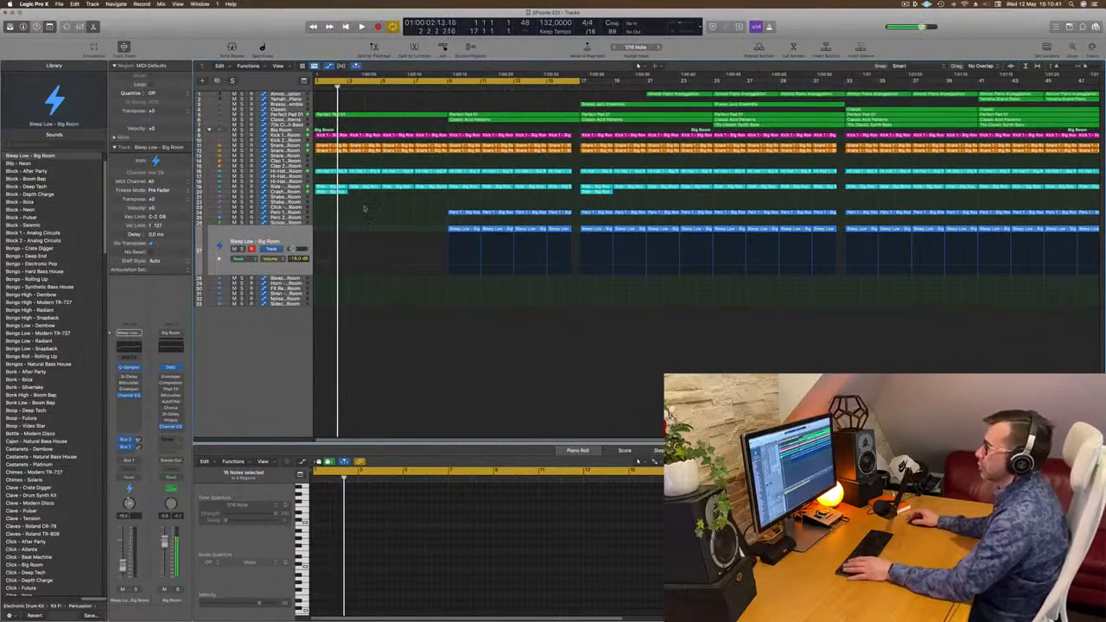
click(234, 187)
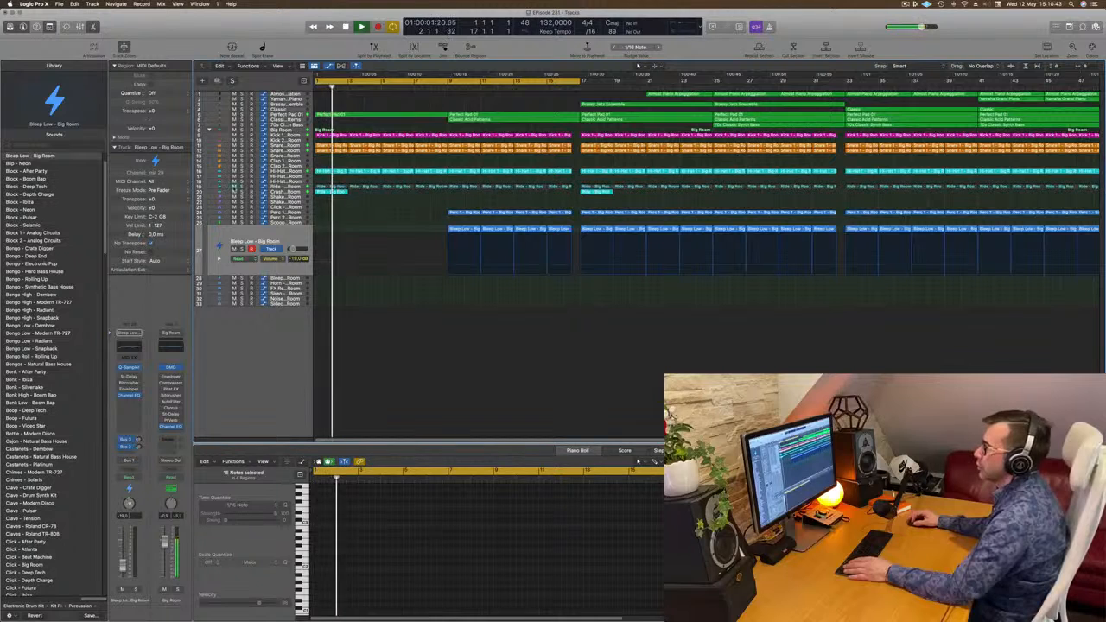
click(235, 188)
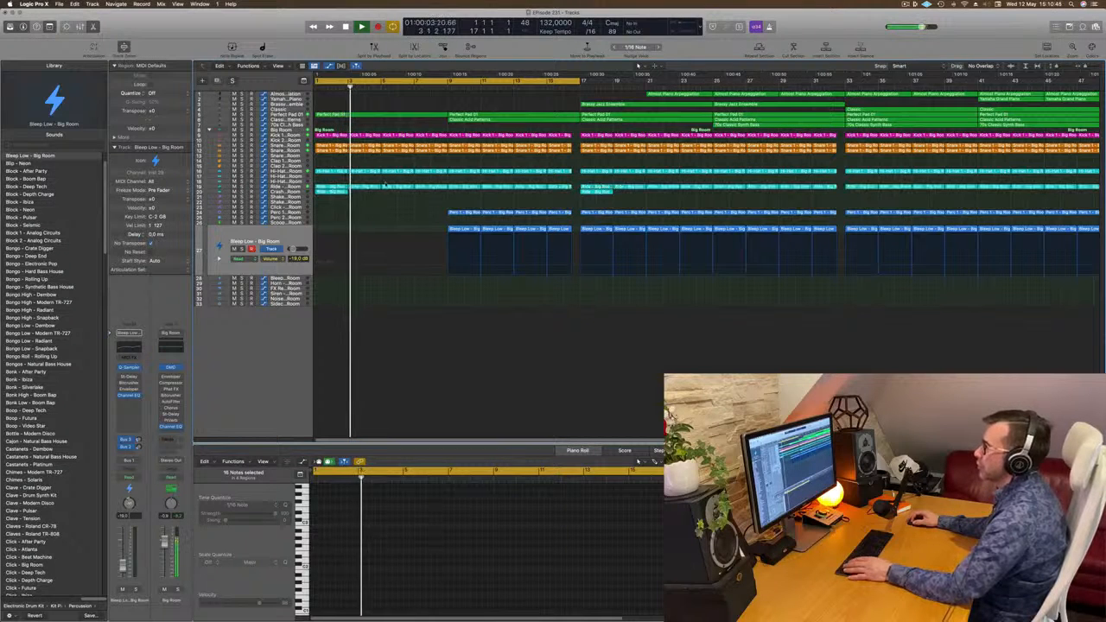
drag(338, 183, 577, 193)
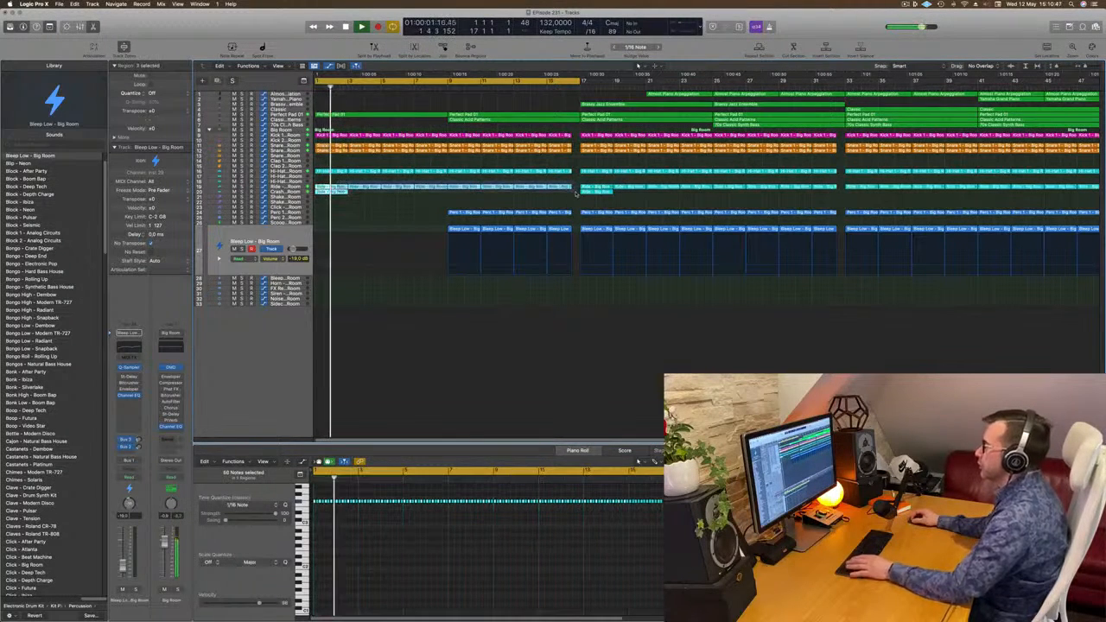
key(Delete)
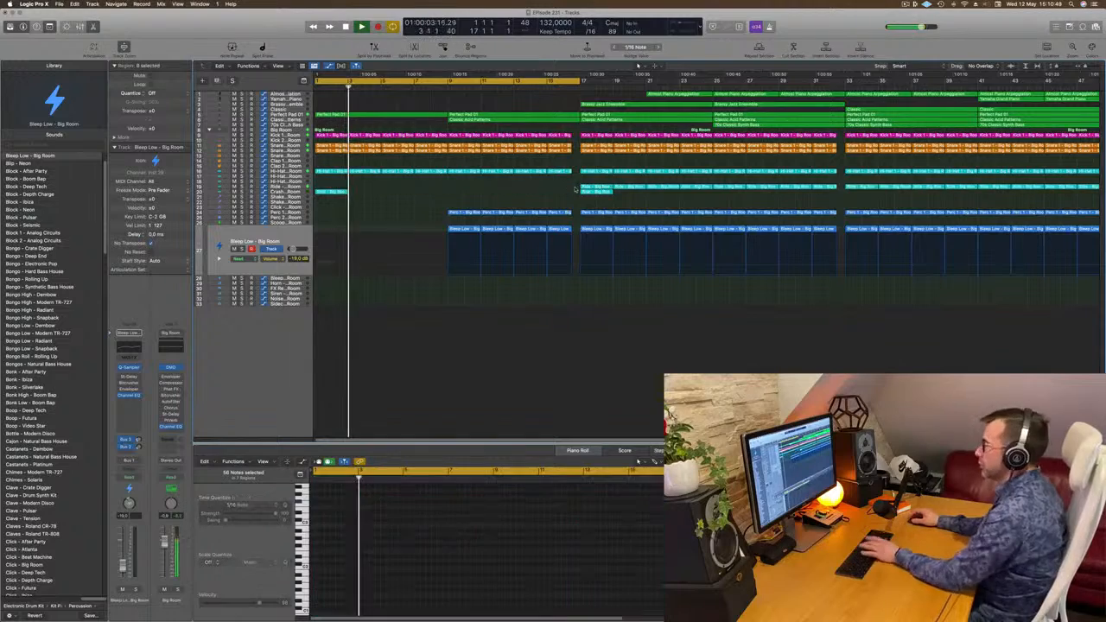
key(Return)
- Play back the thinned-out opening up to bar 9 and examine the Kick 1 region at bar 7 against the other drums
scroll(412, 380, up, 4)
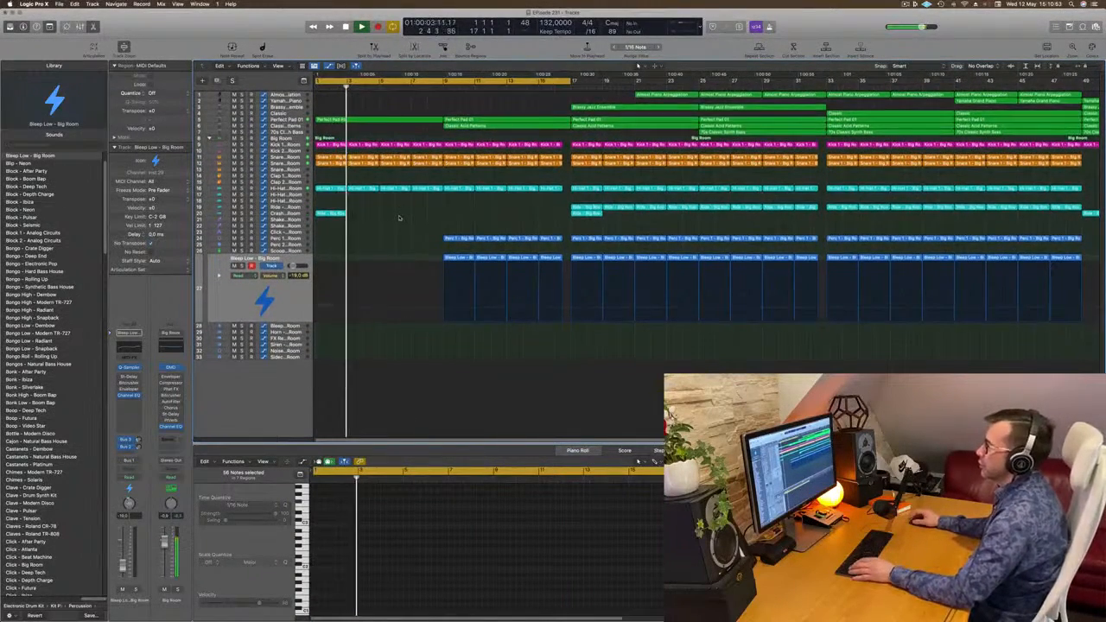
key(super+Right)
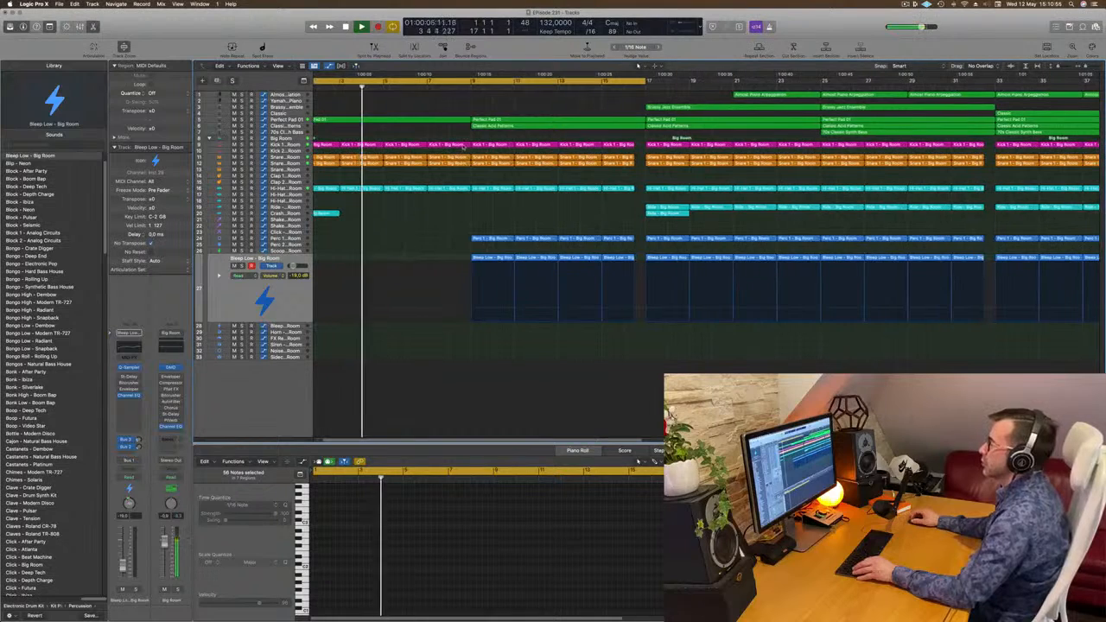
click(445, 144)
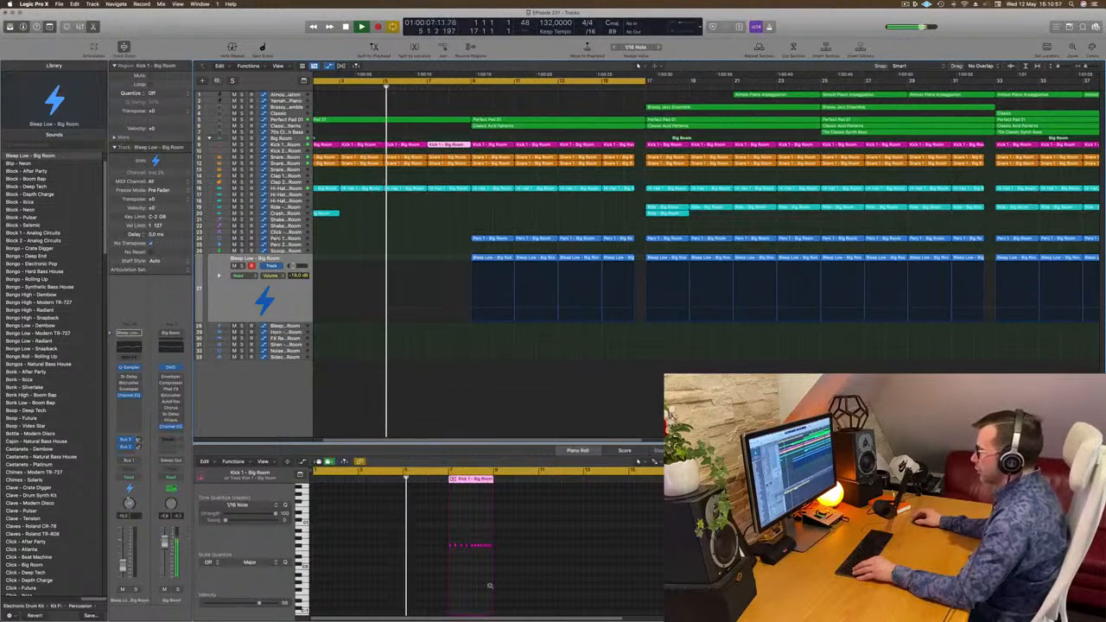
scroll(454, 565, up, 5)
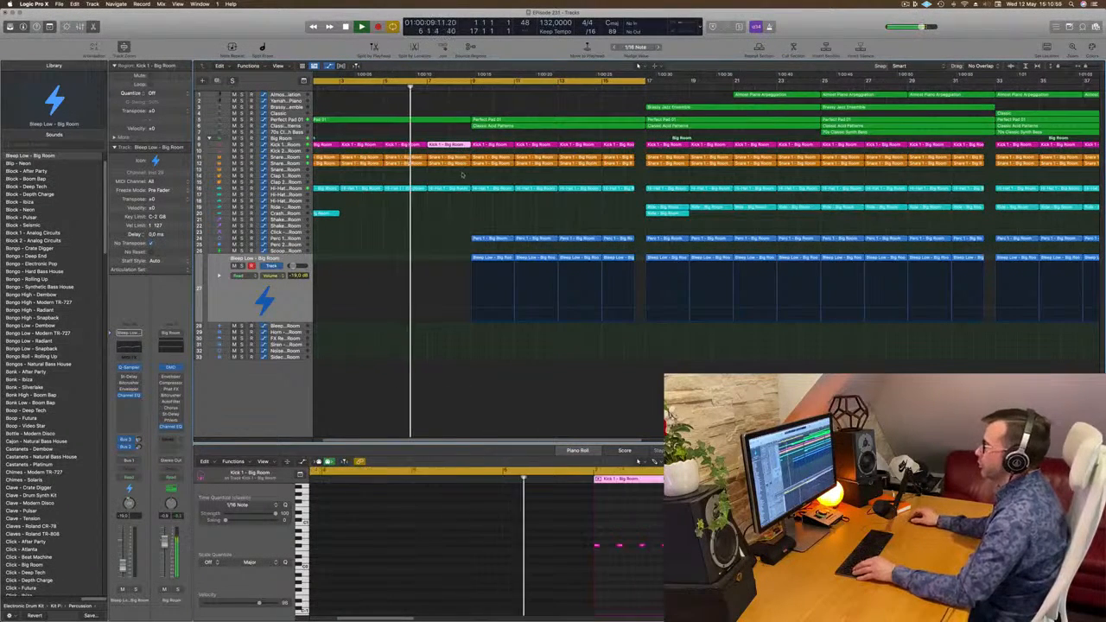
key(super+Left)
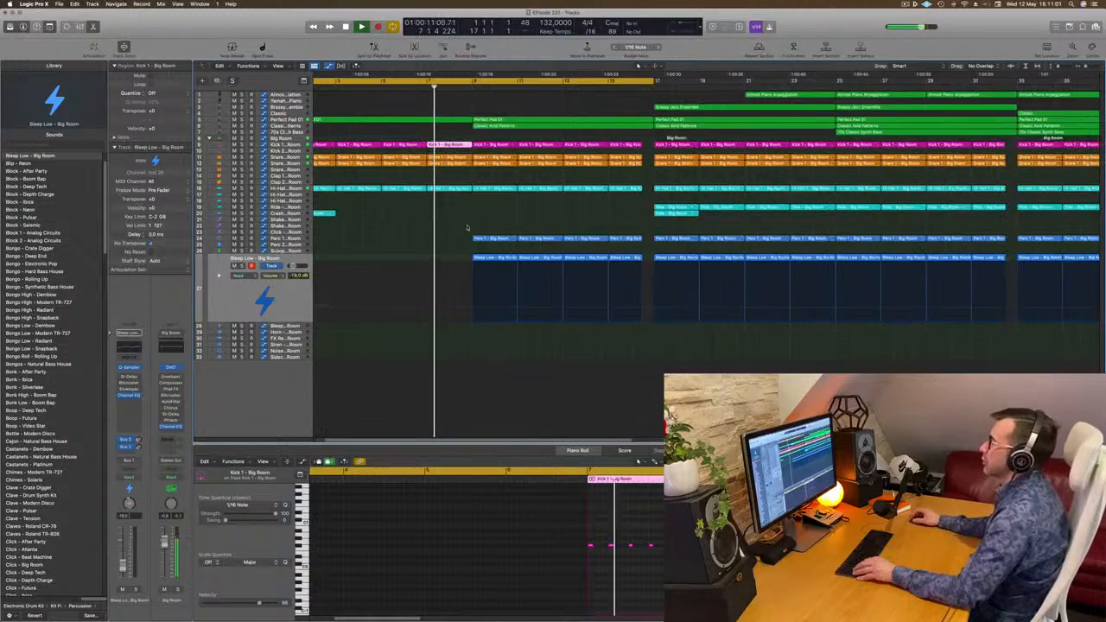
key(super+Right)
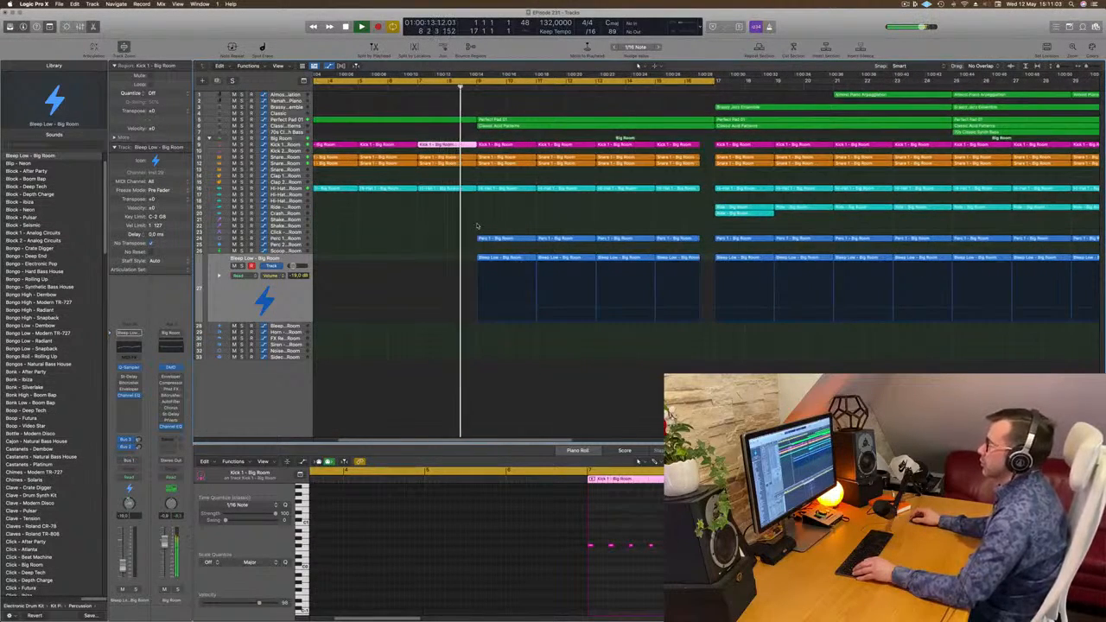
key(super+Left)
key(super+Left)
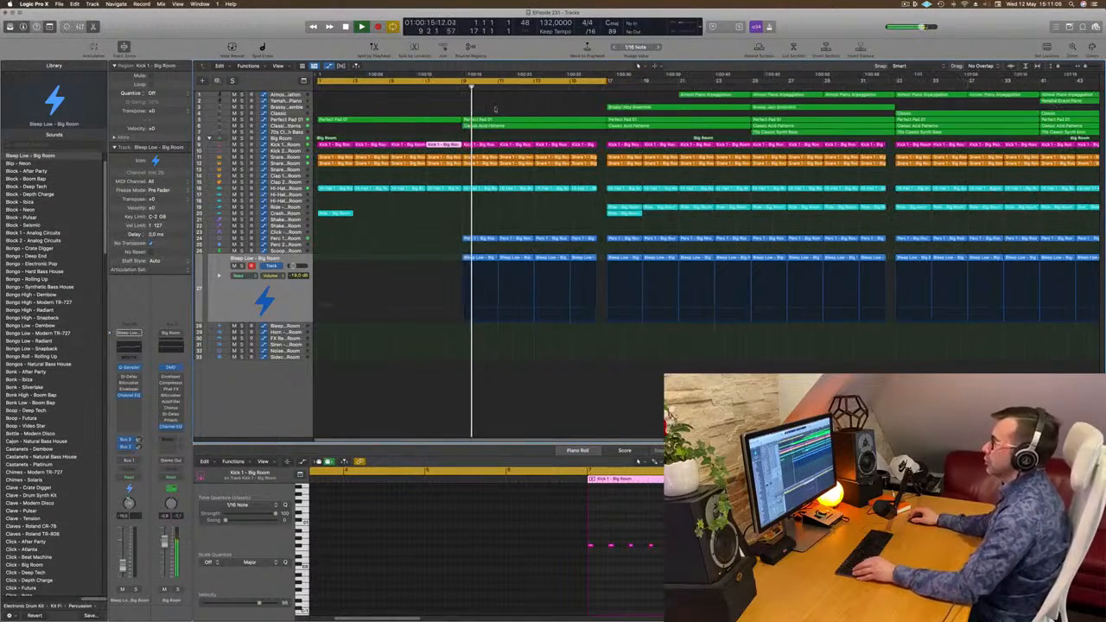
- Duplicate the Classic Acid Patterns track and move its bar 9 to 16 region onto the new track
click(484, 126)
key(space)
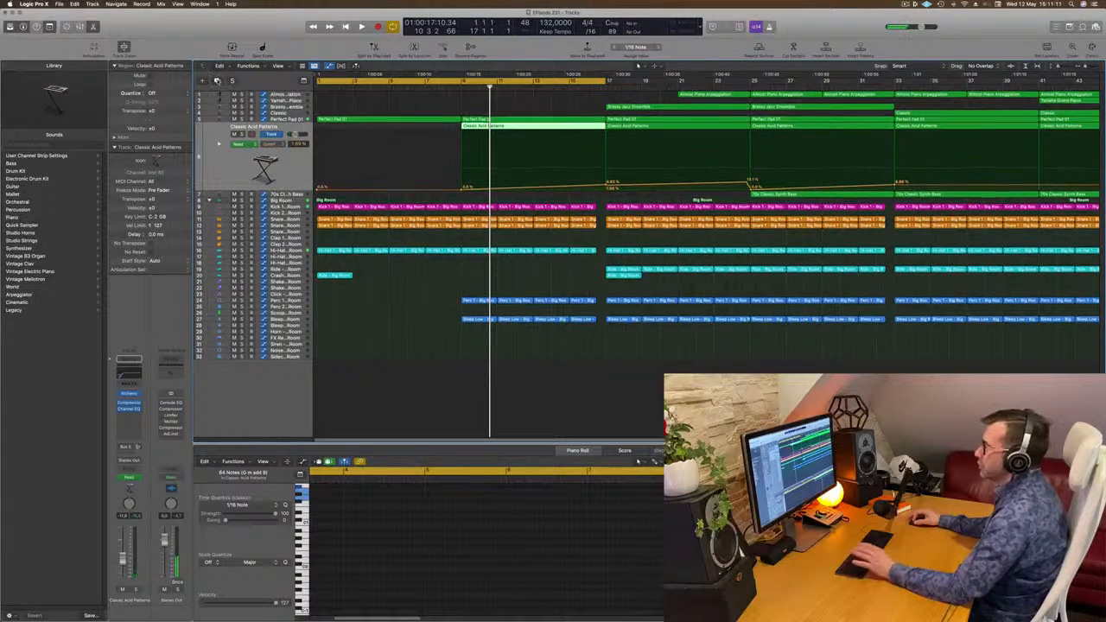
click(218, 81)
click(509, 127)
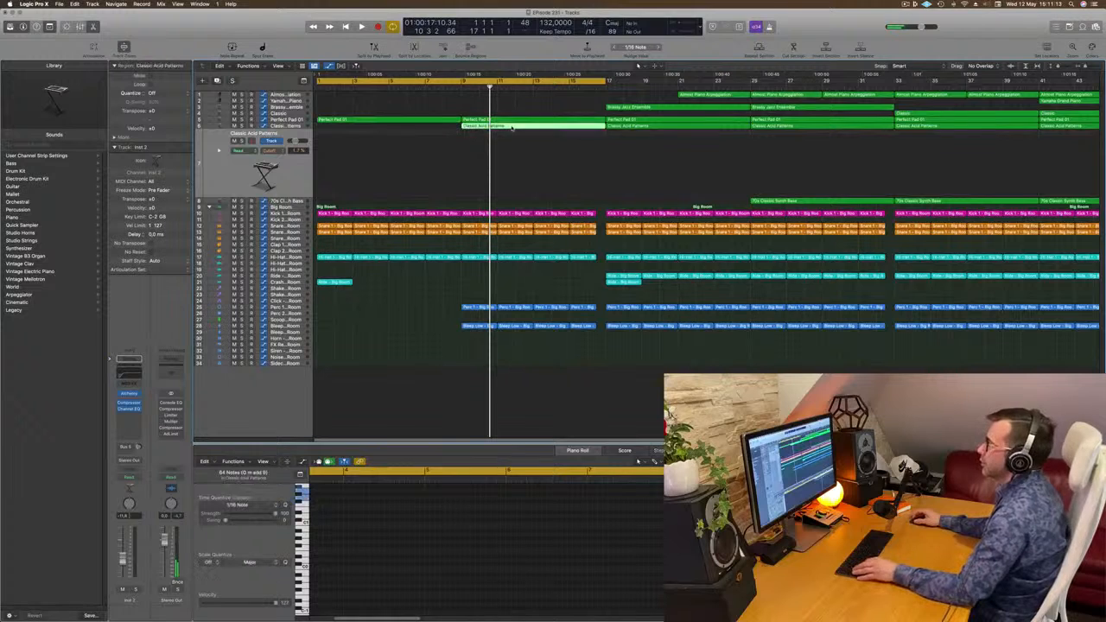
drag(513, 137, 522, 127)
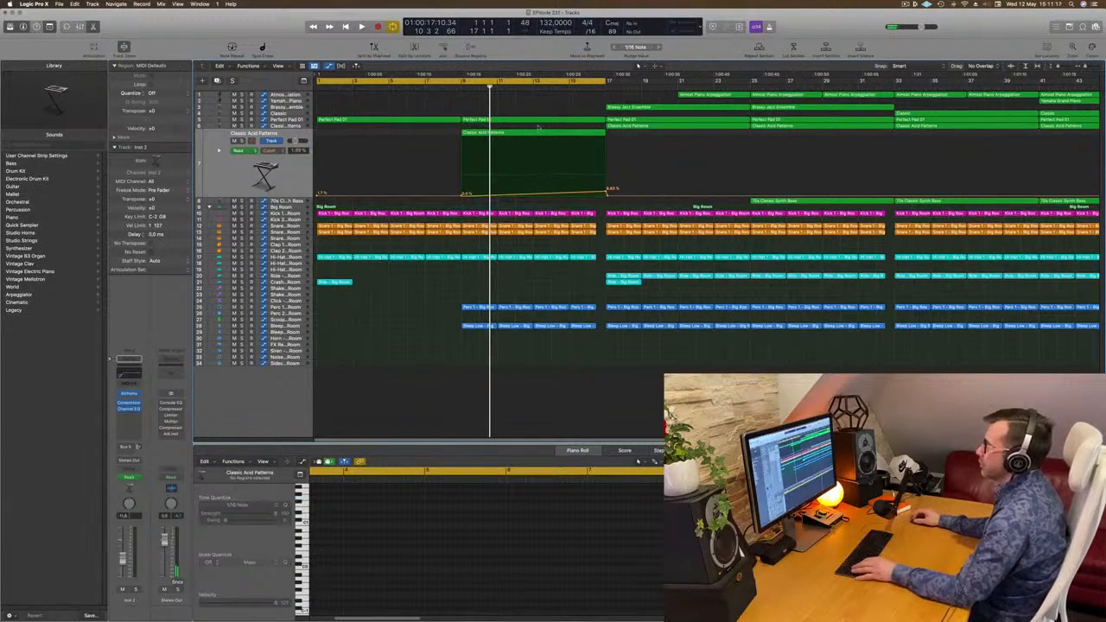
click(560, 135)
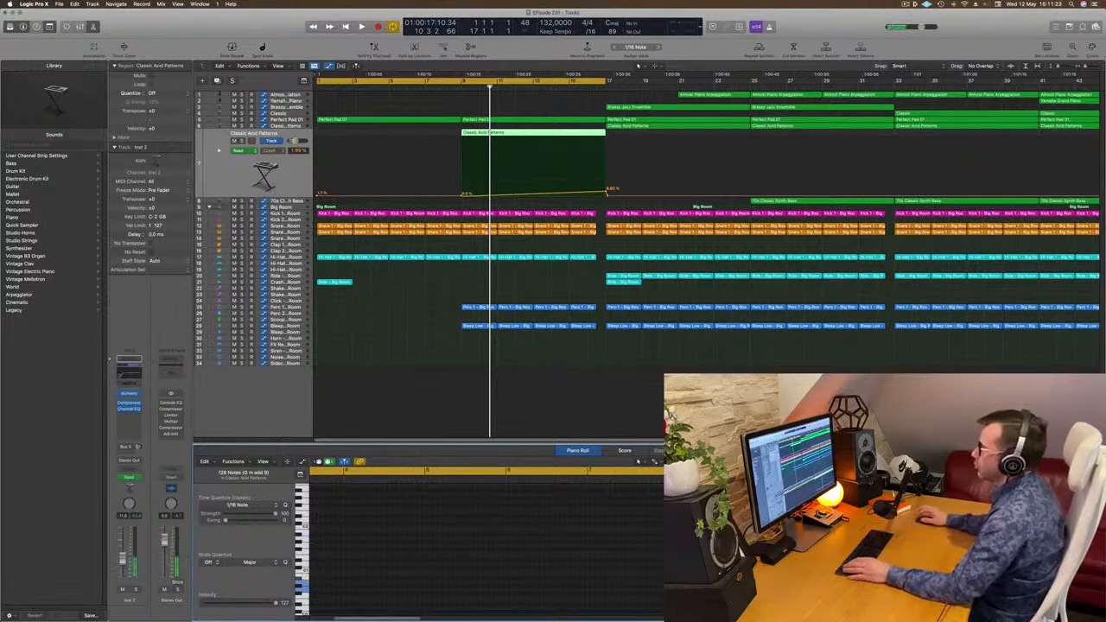
- Audition the intro and delete the Perc 1 and Bleep Low regions in bars 9 to 16
key(Return)
key(space)
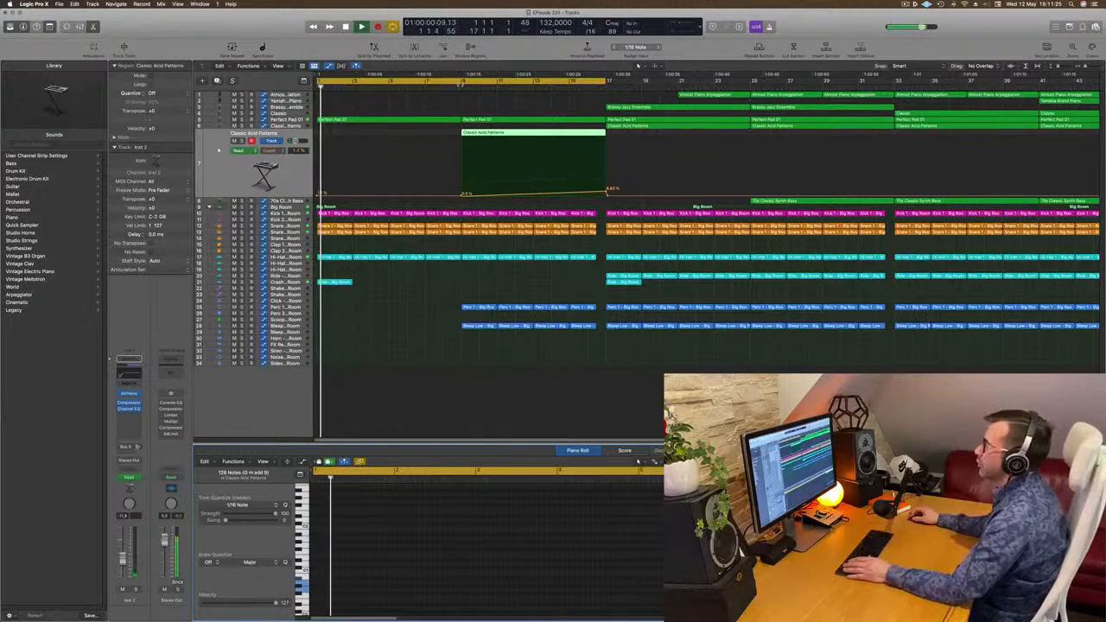
click(450, 86)
drag(485, 302, 587, 346)
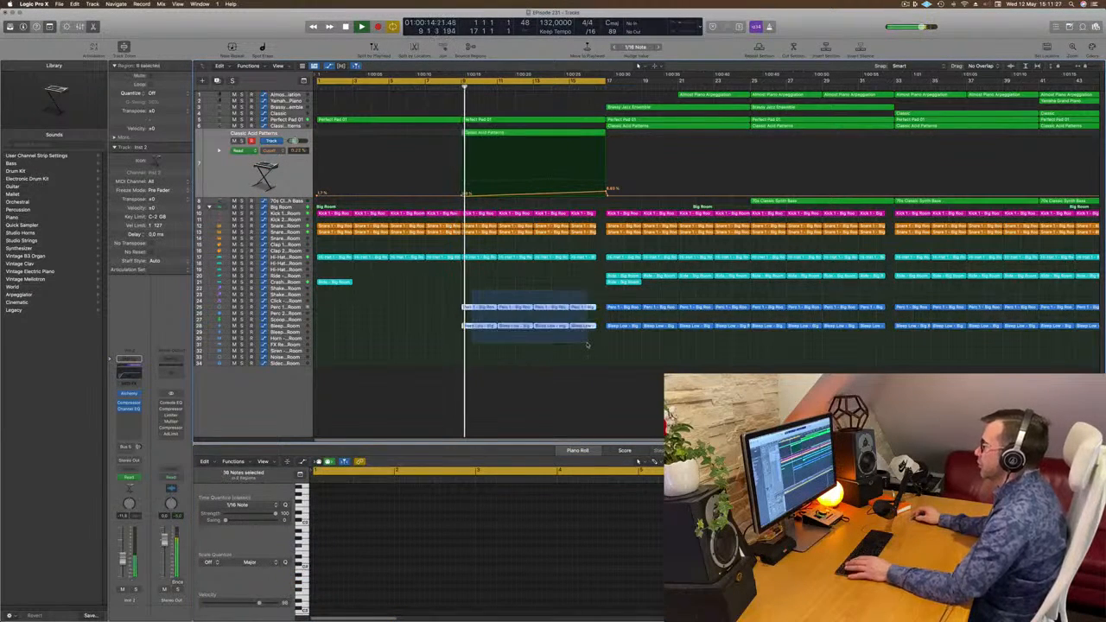
key(Delete)
key(super+Left)
key(super+Left)
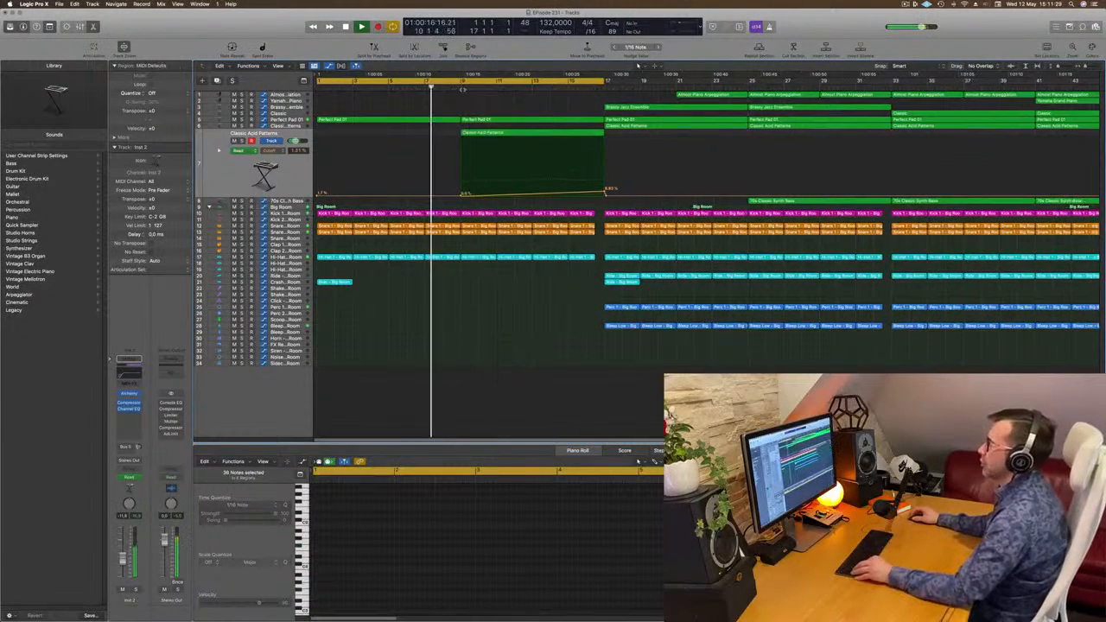
key(super+Right)
- Replace the notes from bar 13 onward in the moved Classic Acid Patterns region with a copy of the bar 9 to 12 notes
click(454, 136)
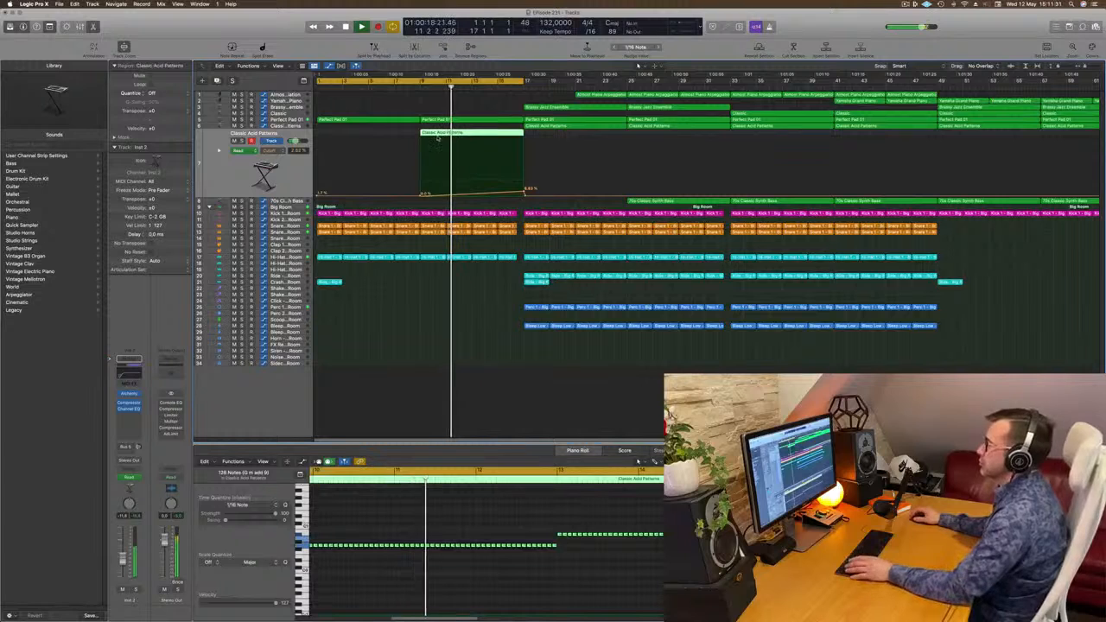
drag(562, 519, 662, 565)
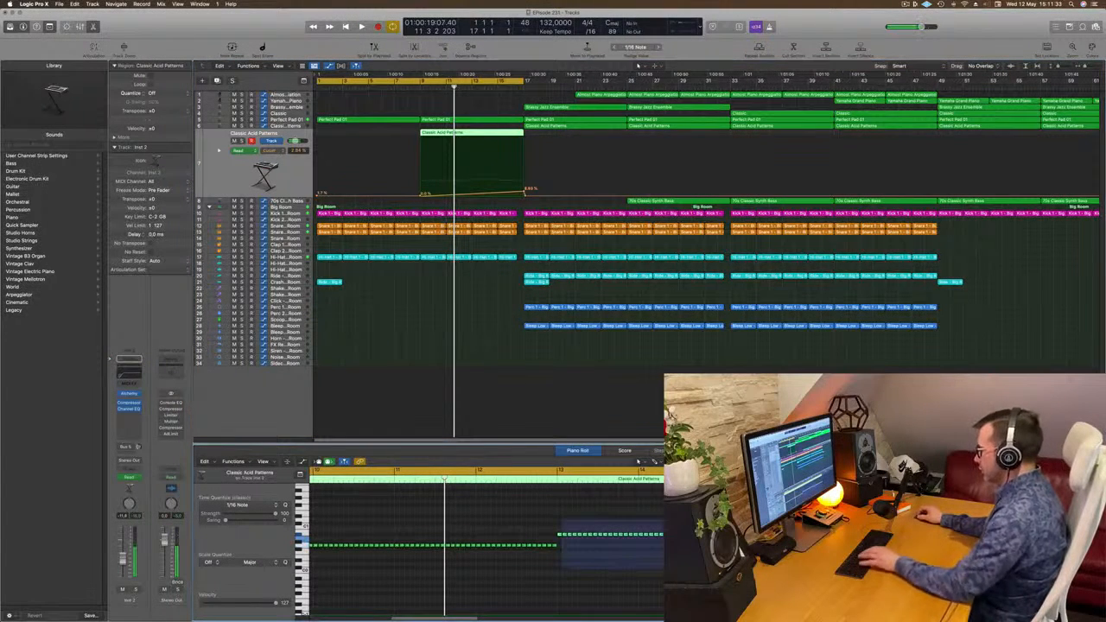
key(Delete)
drag(204, 613, 304, 510)
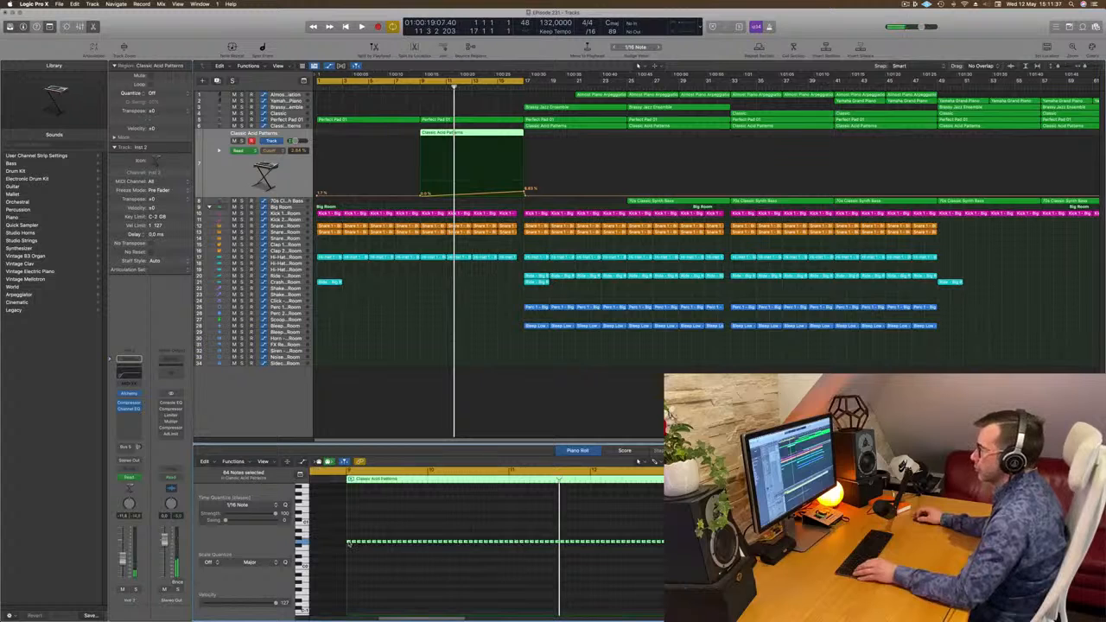
drag(349, 544, 674, 543)
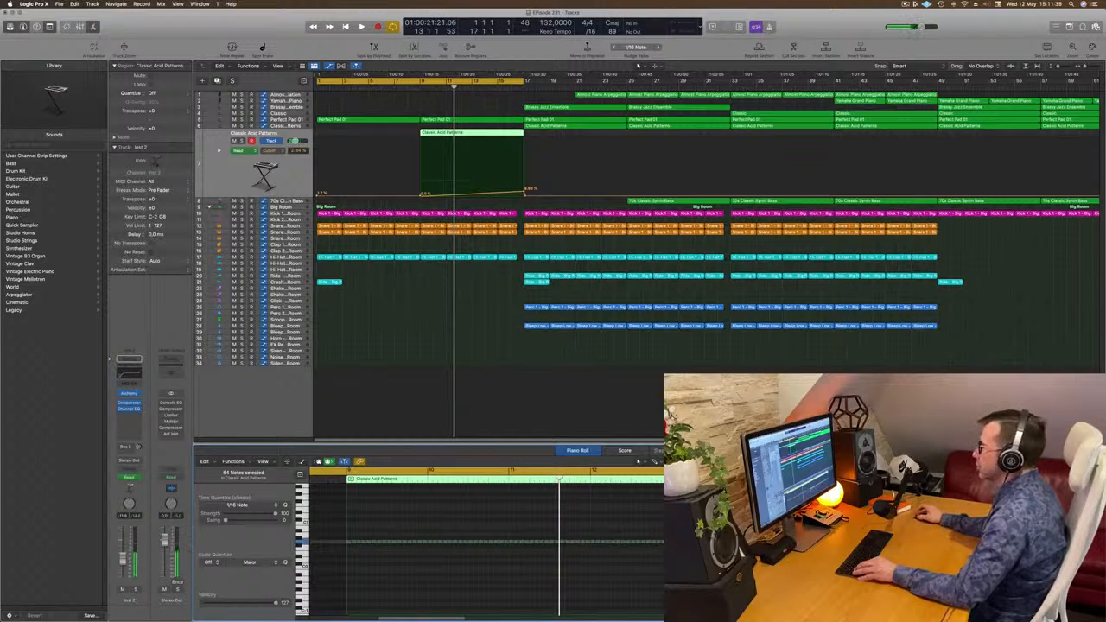
- Play the intro from the start and copy the Crash track's bar 1 region to bar 9
key(space)
scroll(452, 286, down, 3)
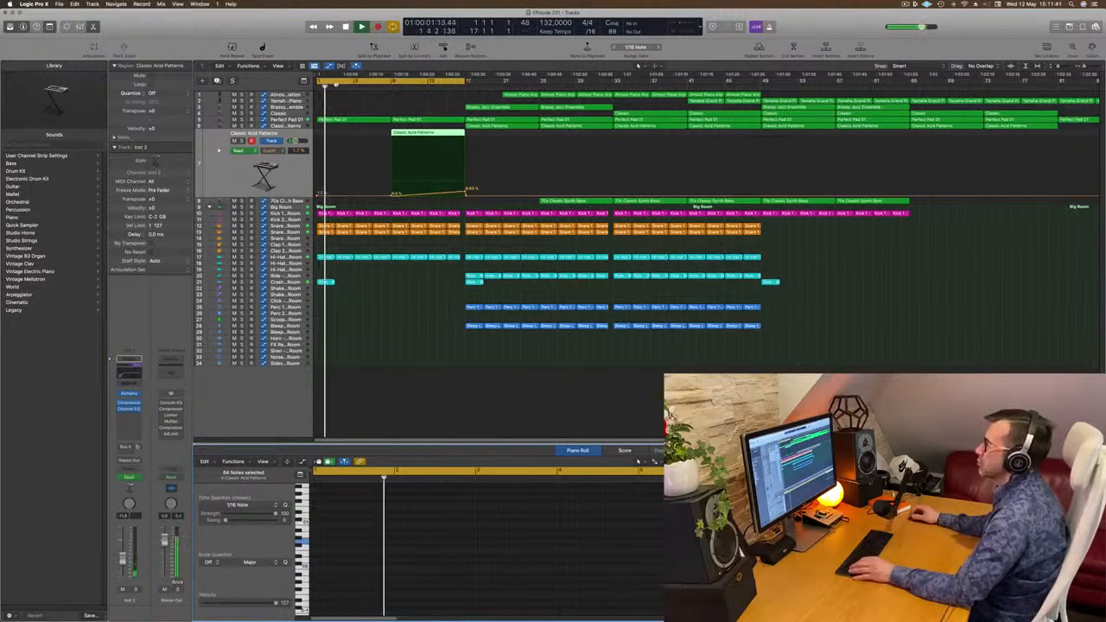
key(Return)
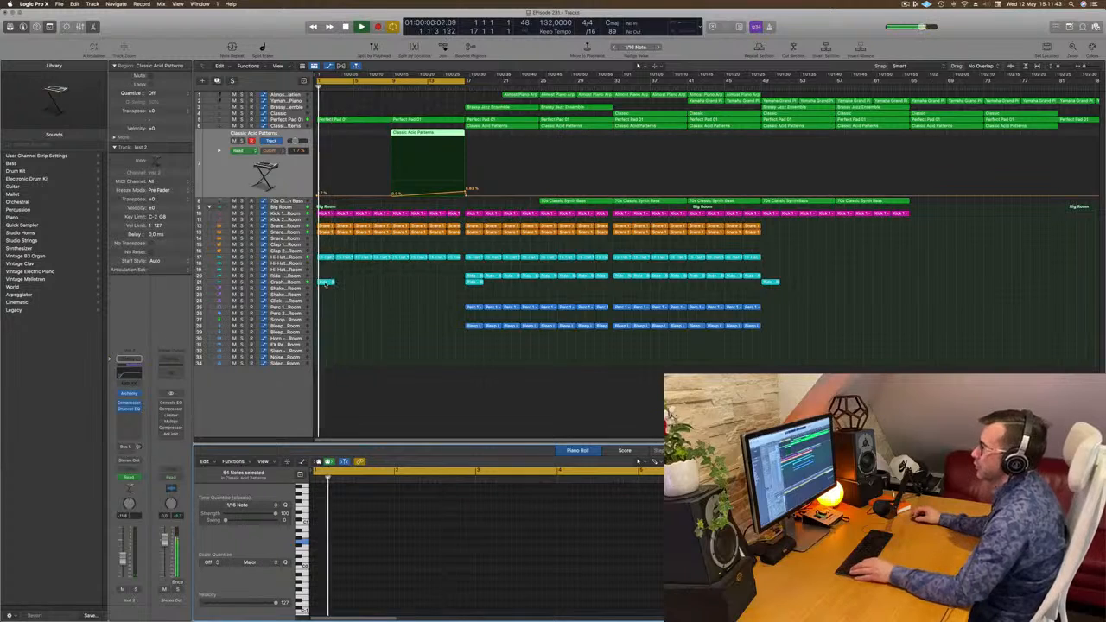
drag(325, 283, 400, 285)
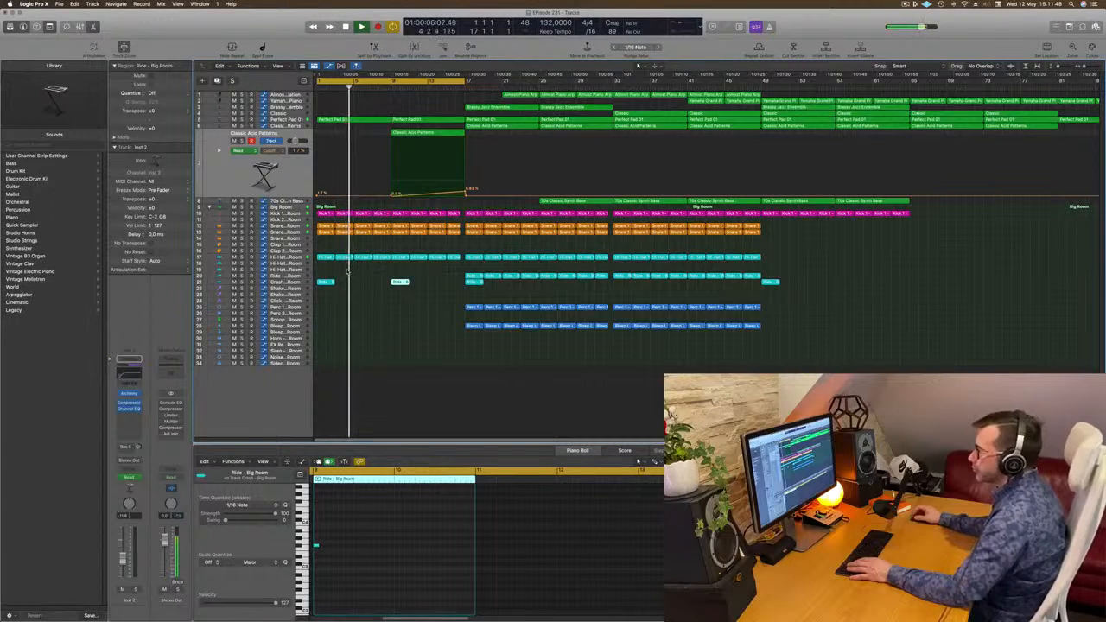
- Play the intro from the start and inspect the Snare 1 track's automation mode options, keeping Read
click(295, 231)
key(Return)
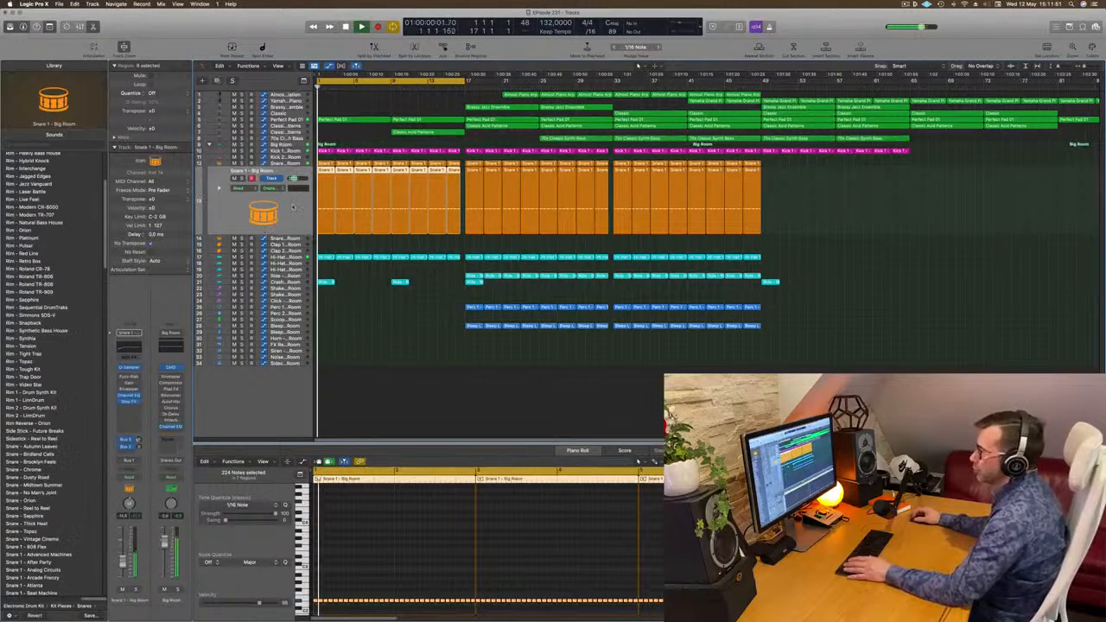
click(129, 477)
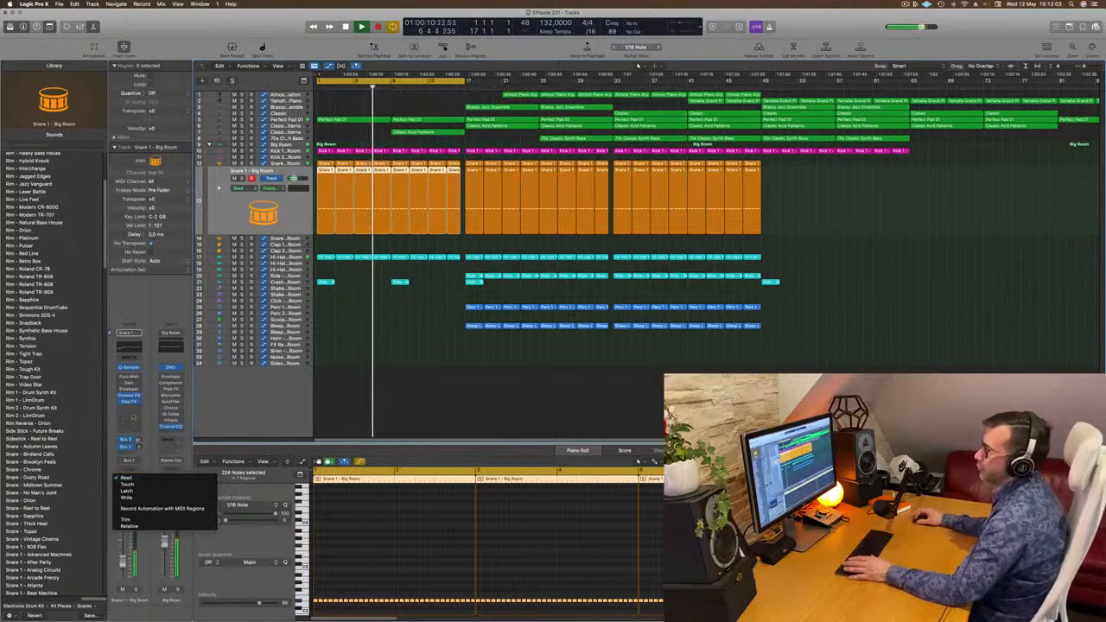
click(117, 478)
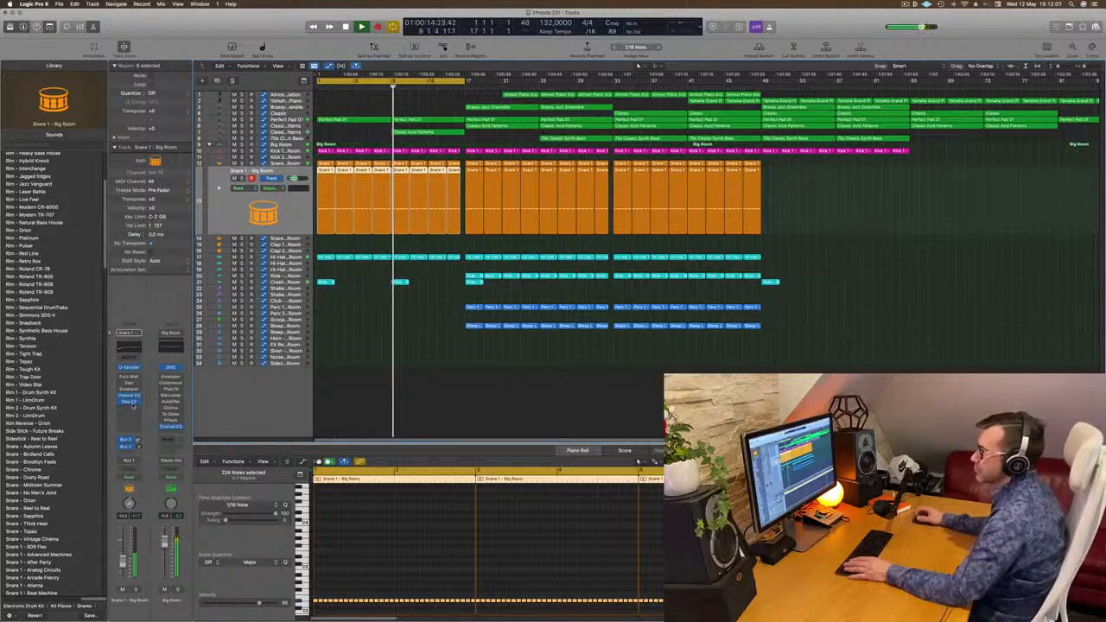
- Switch off the low-cut band in the Channel EQ of the duplicated Classic Acid Patterns track
click(290, 132)
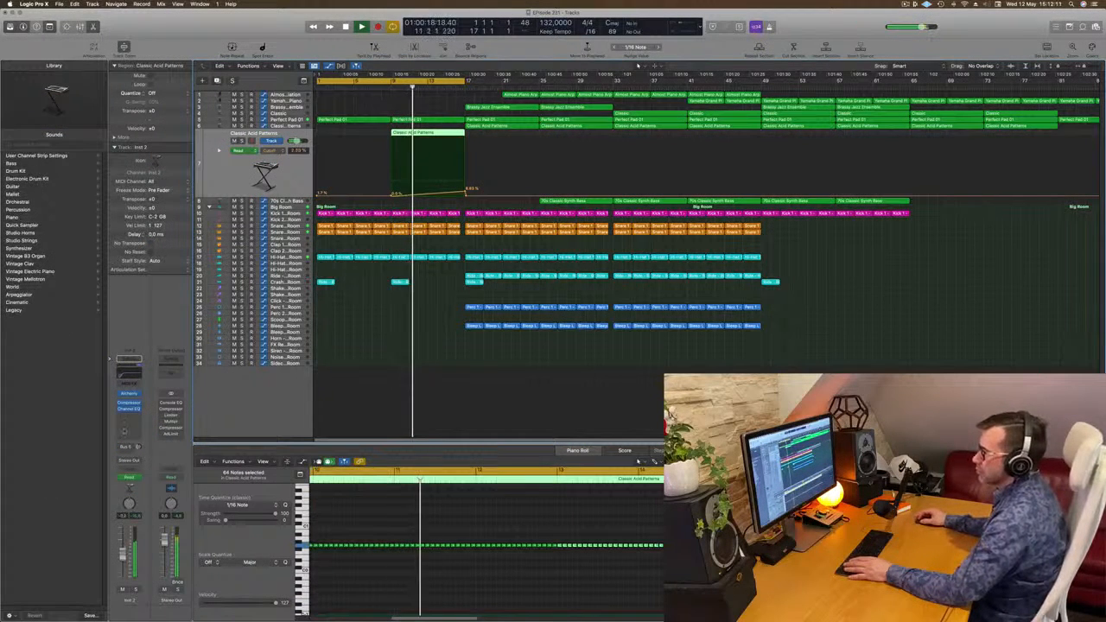
click(129, 409)
key(space)
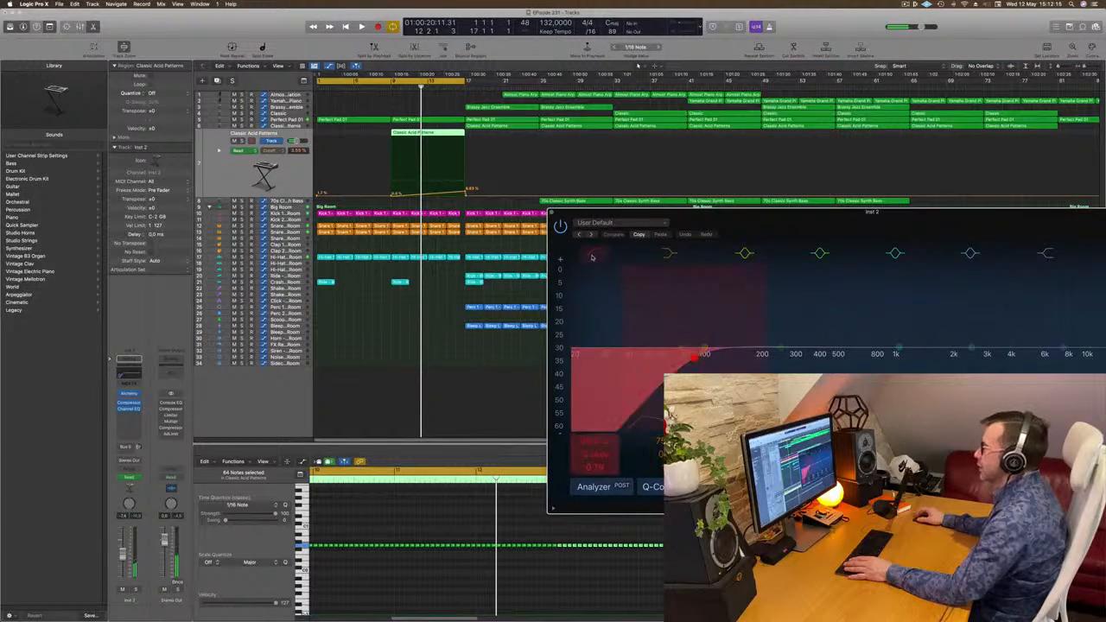
click(592, 253)
key(space)
- Audition from bar 9 and raise the duplicated Classic Acid Patterns track's Cutoff automation point at bar 17 slightly
click(394, 88)
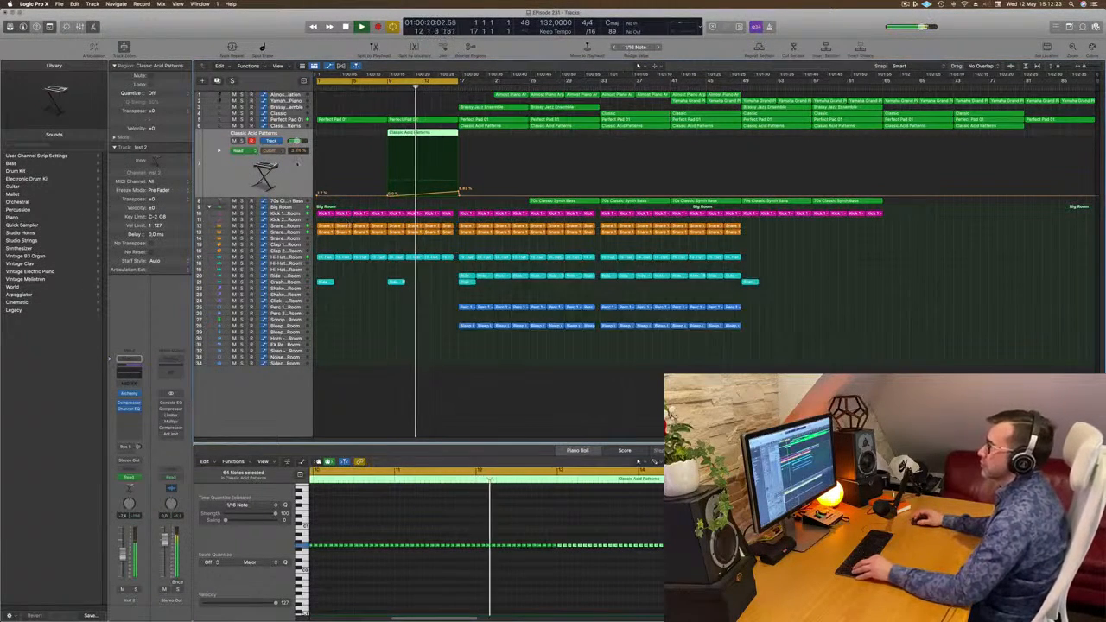
drag(460, 192, 460, 191)
key(Return)
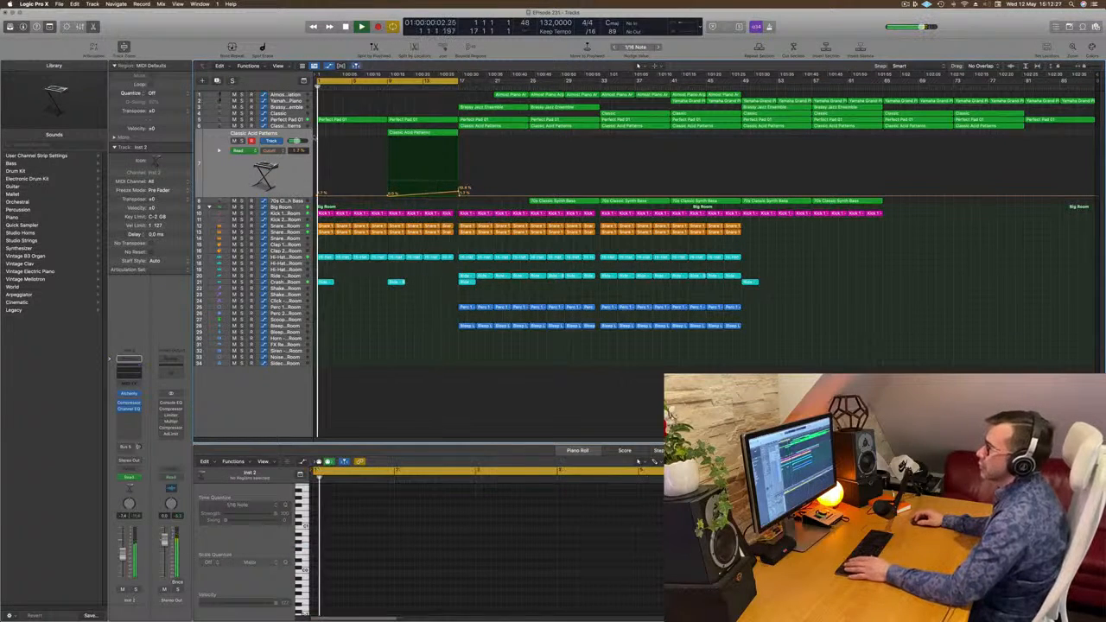
- Lower the Perfect Pad 01 Cutoff automation at the start of bar 9 and check the track's Compressor during playback
click(295, 120)
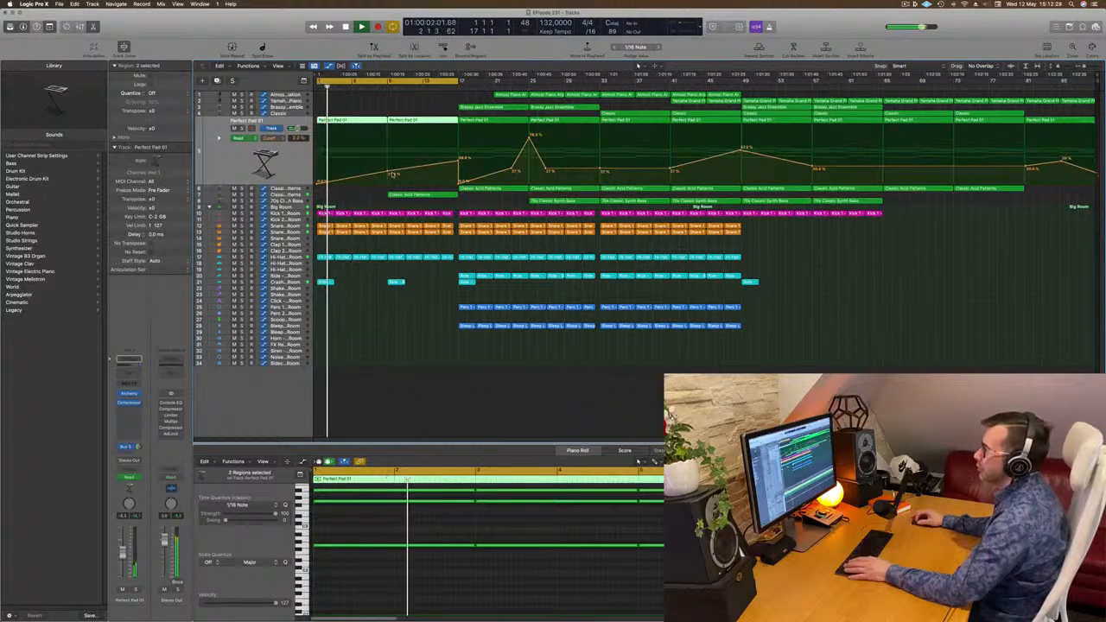
click(392, 175)
drag(392, 174, 389, 176)
click(274, 163)
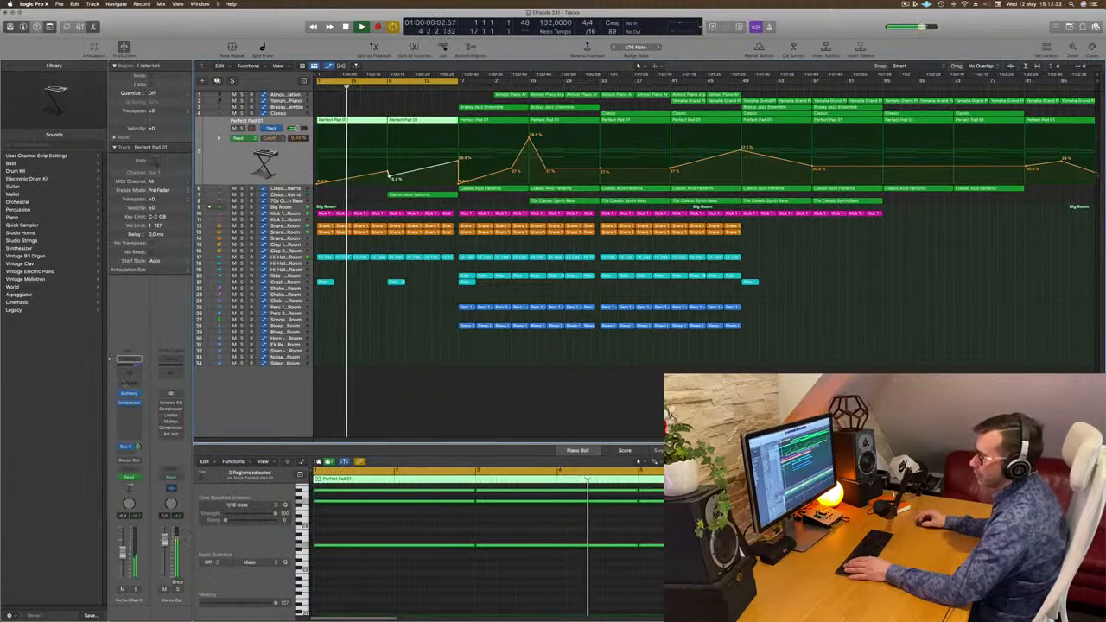
click(128, 403)
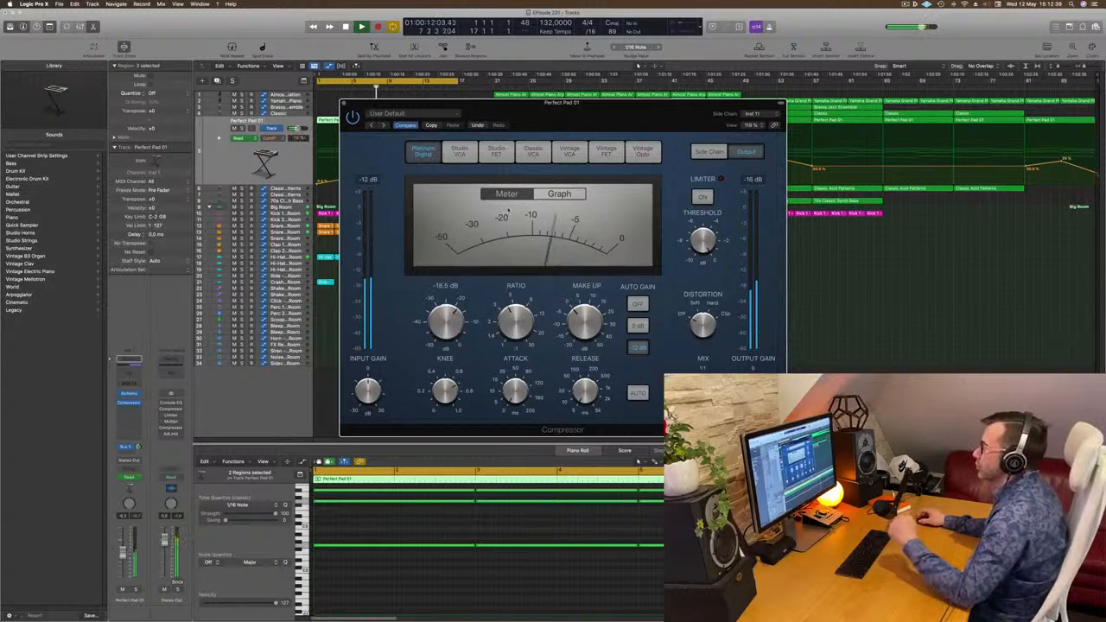
click(344, 104)
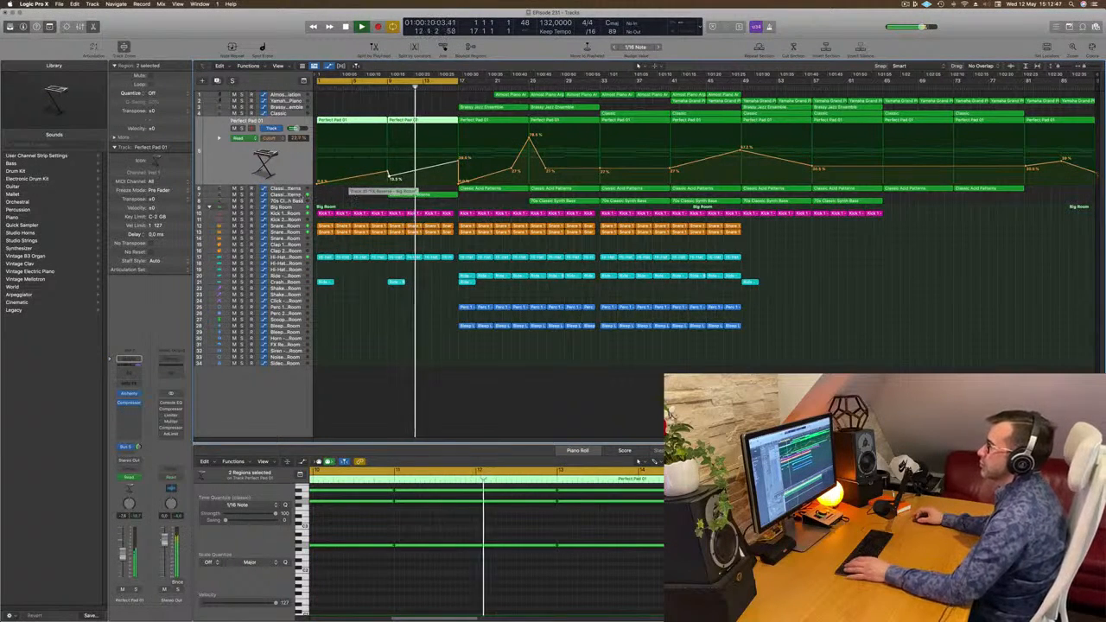
- Play the arrangement from bar 1 and review the intro around the duplicated Classic Acid Patterns region
click(419, 196)
key(Return)
scroll(439, 181, up, 6)
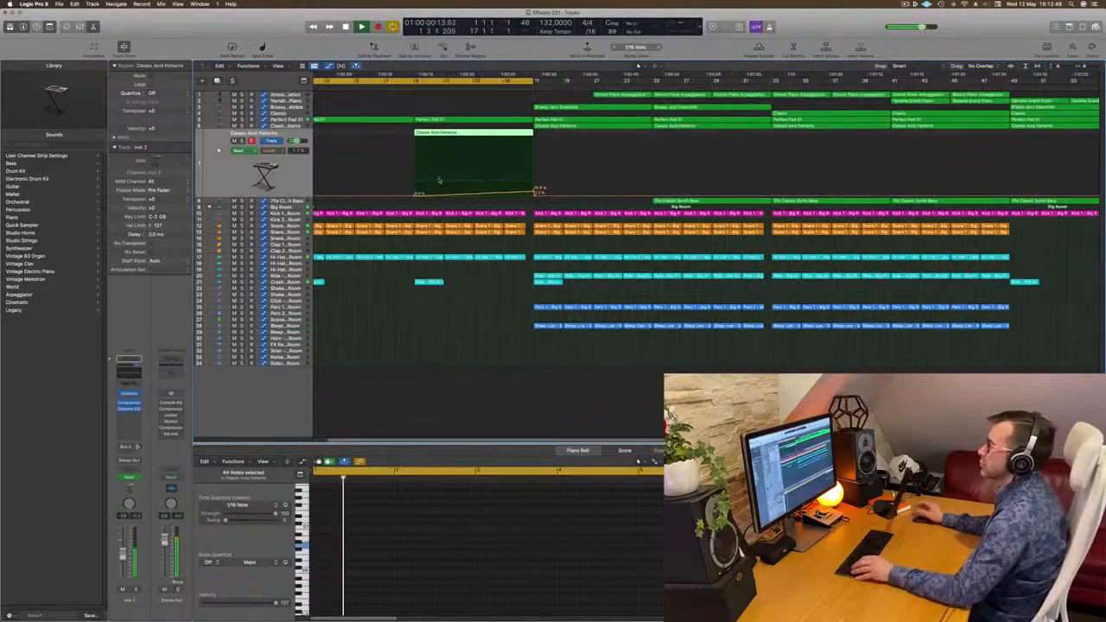
scroll(439, 180, down, 4)
scroll(438, 180, down, 1)
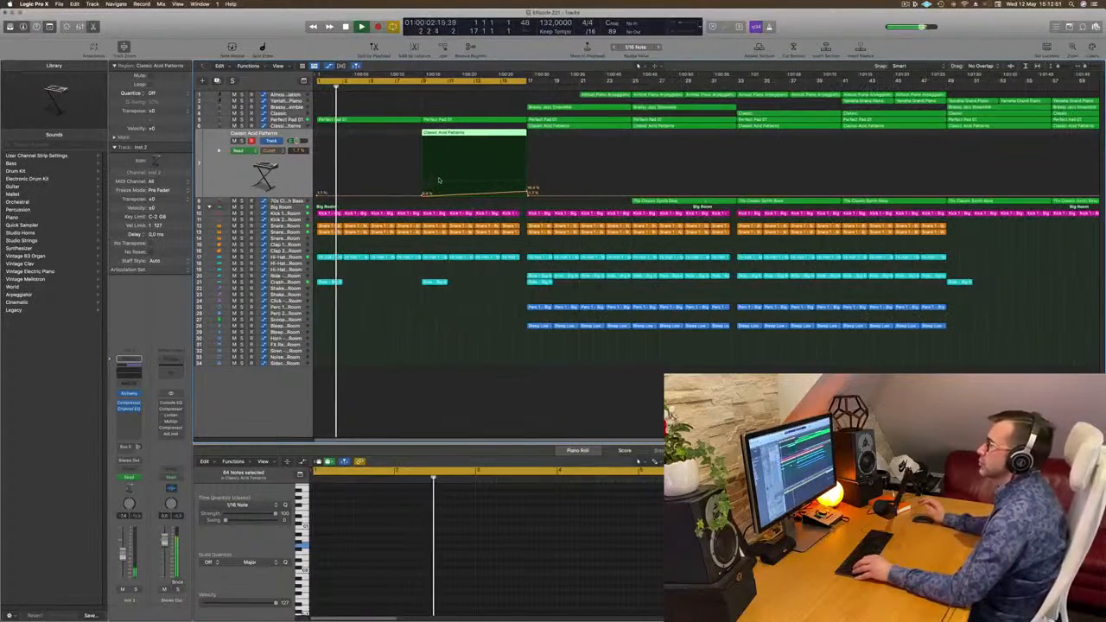
scroll(438, 180, down, 1)
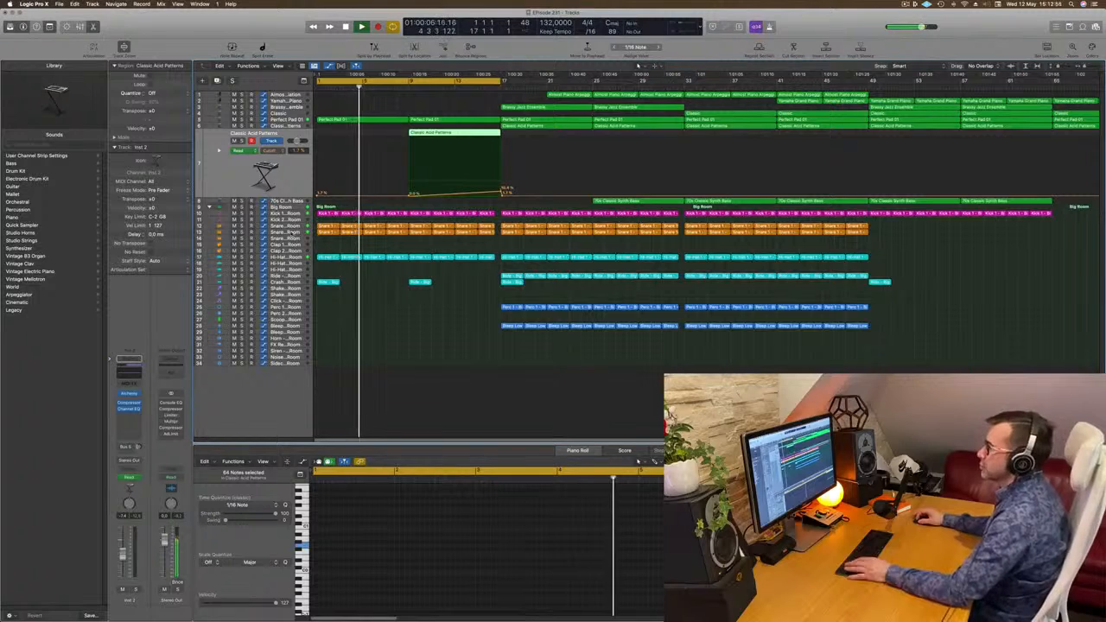
- Open the Step FX plug-in on the Snare 1 - Big Room track while playing the arrangement from bar 1
click(270, 231)
key(space)
key(space)
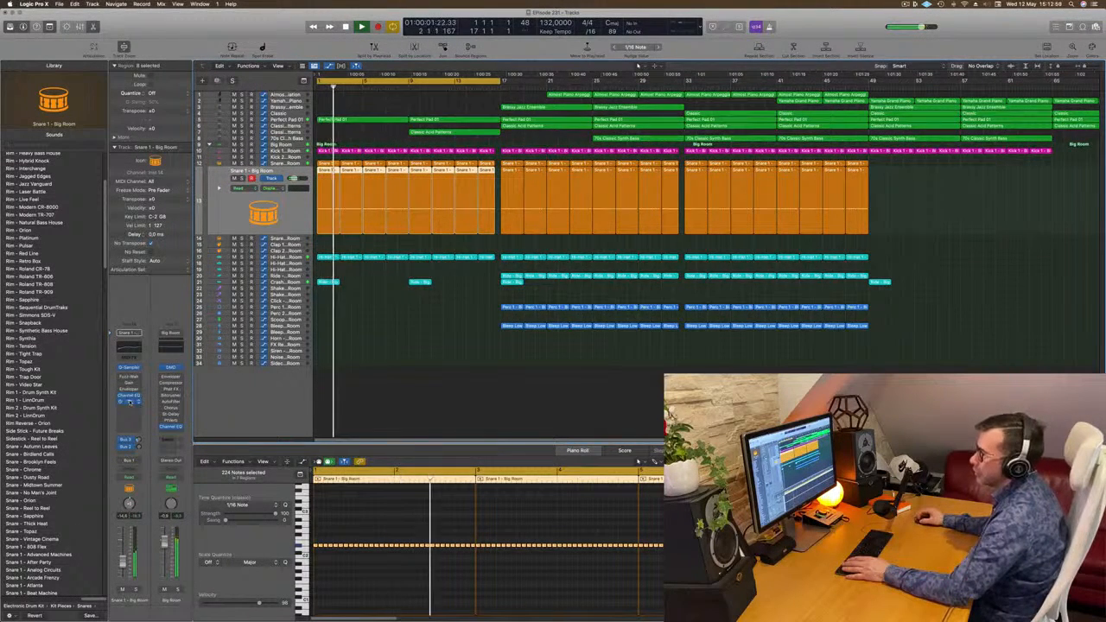
click(127, 403)
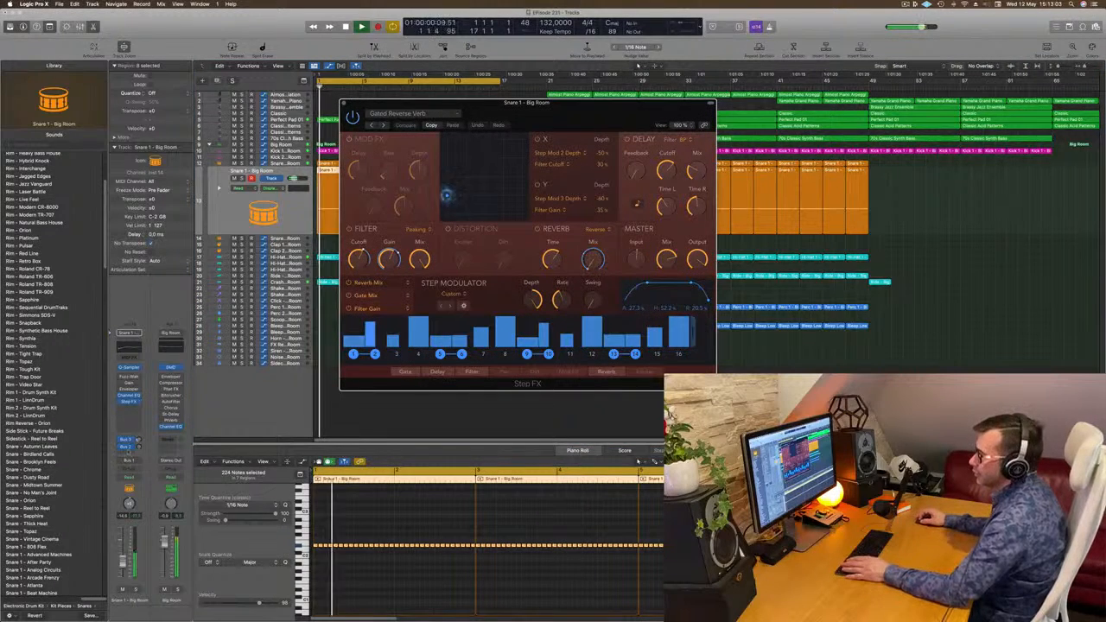
- Set the snare track's automation mode to Touch, record a small Step FX Master Mix move, and close the plug-in
click(128, 476)
click(127, 484)
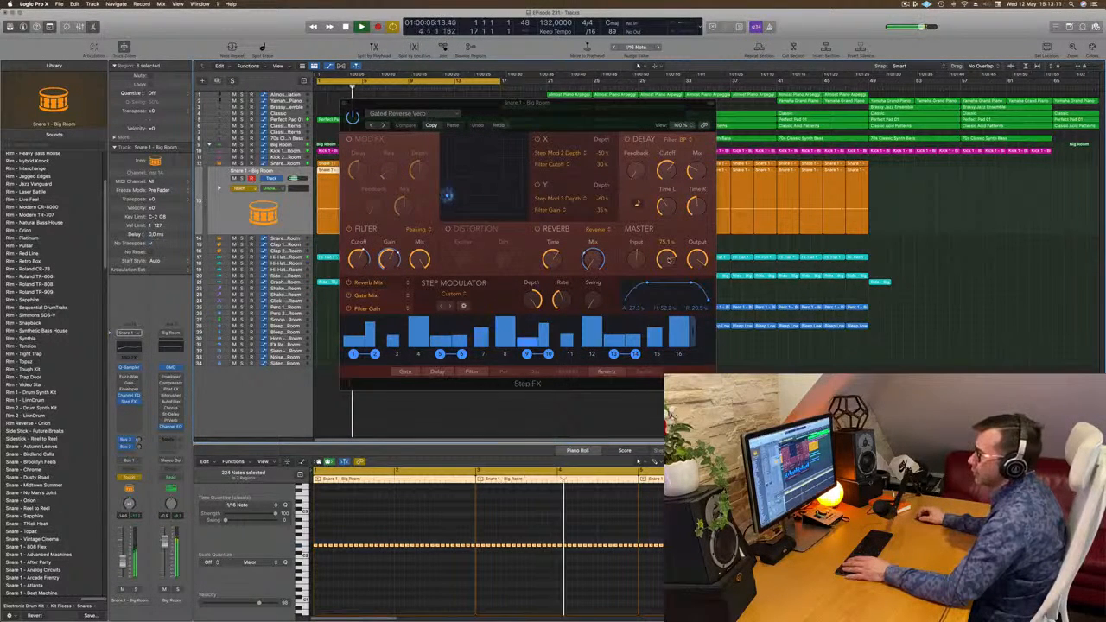
drag(669, 260, 669, 261)
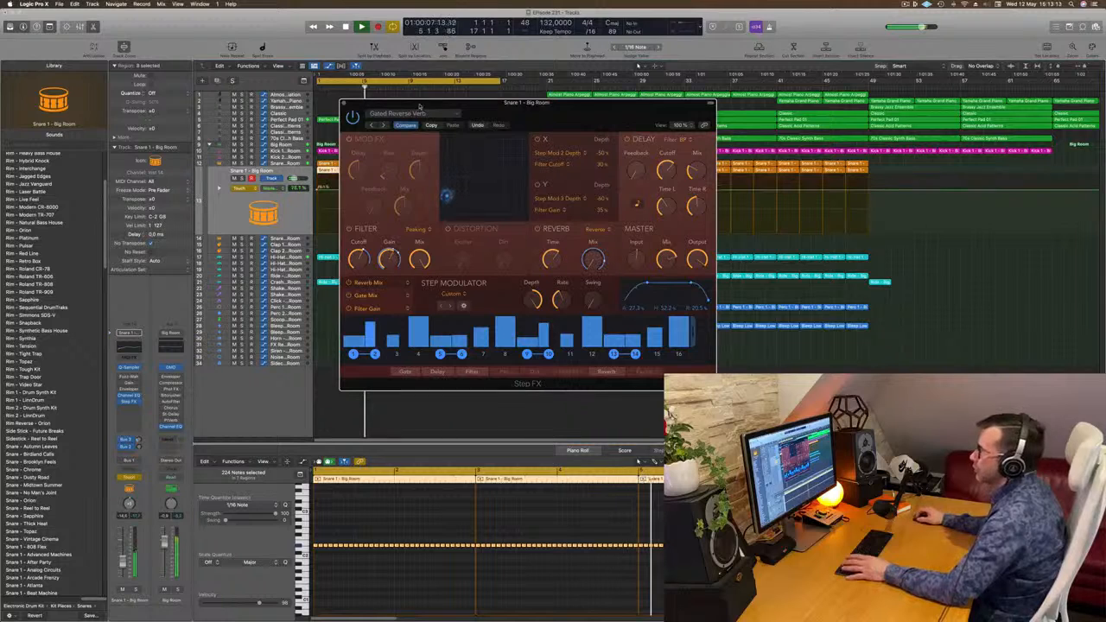
key(Return)
click(342, 105)
key(space)
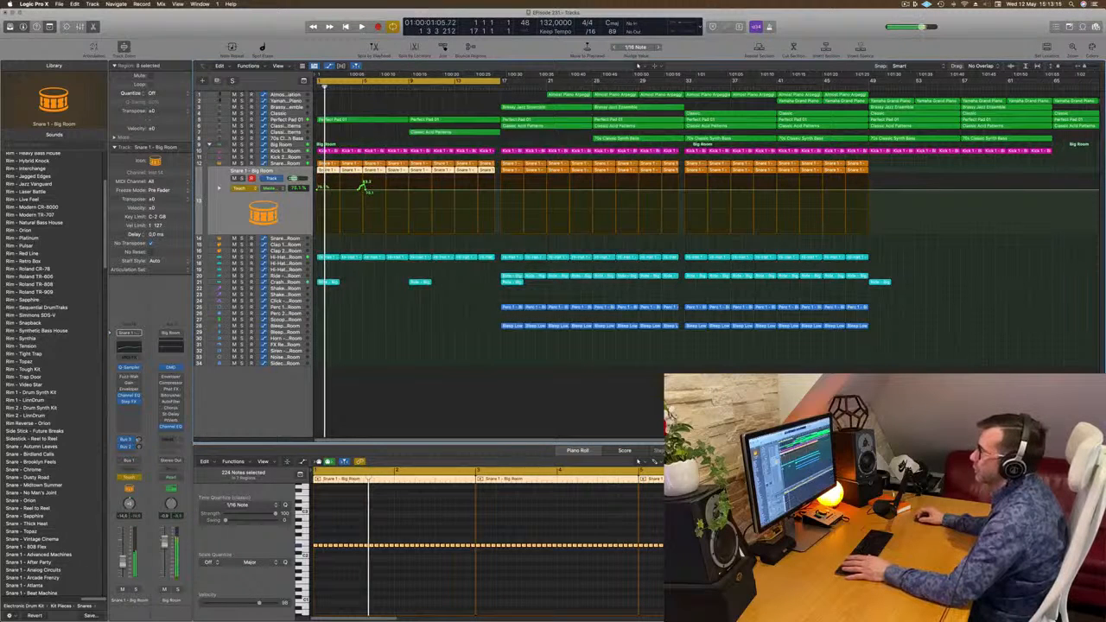
- Delete the stray recorded Mix points, raise the value at bar 1, and set the snare track's automation mode to Read
drag(365, 187, 317, 189)
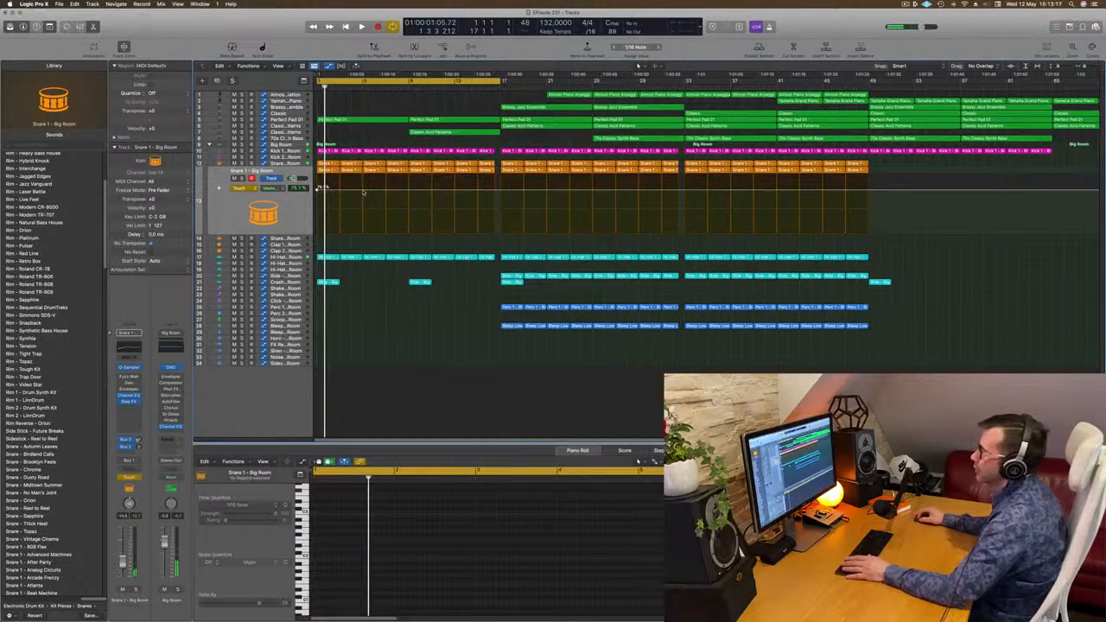
drag(318, 191, 318, 149)
click(239, 188)
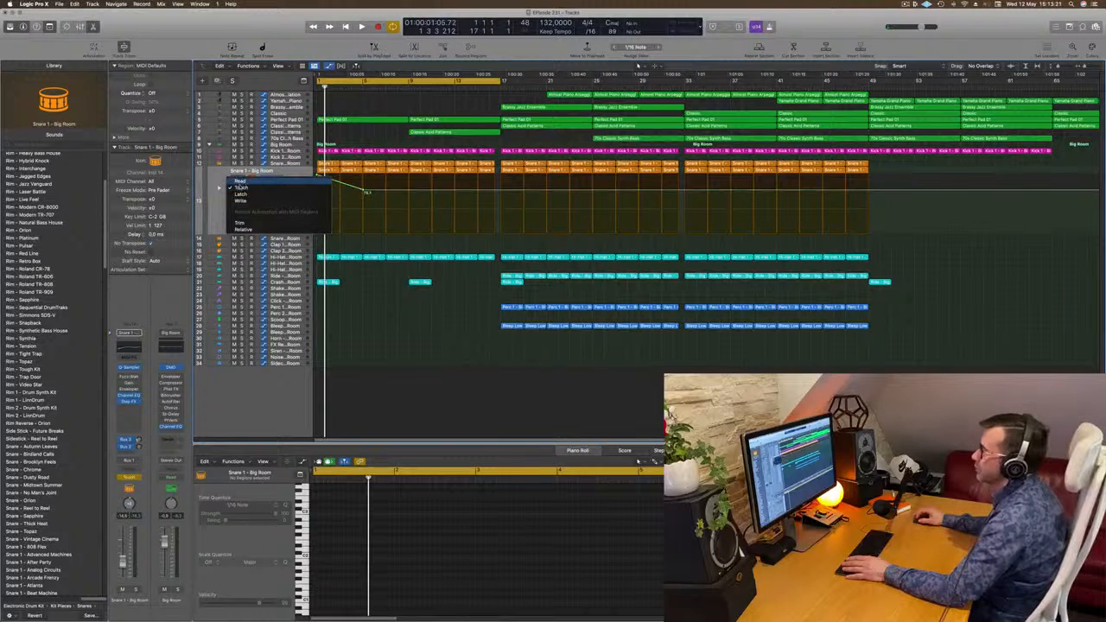
click(239, 182)
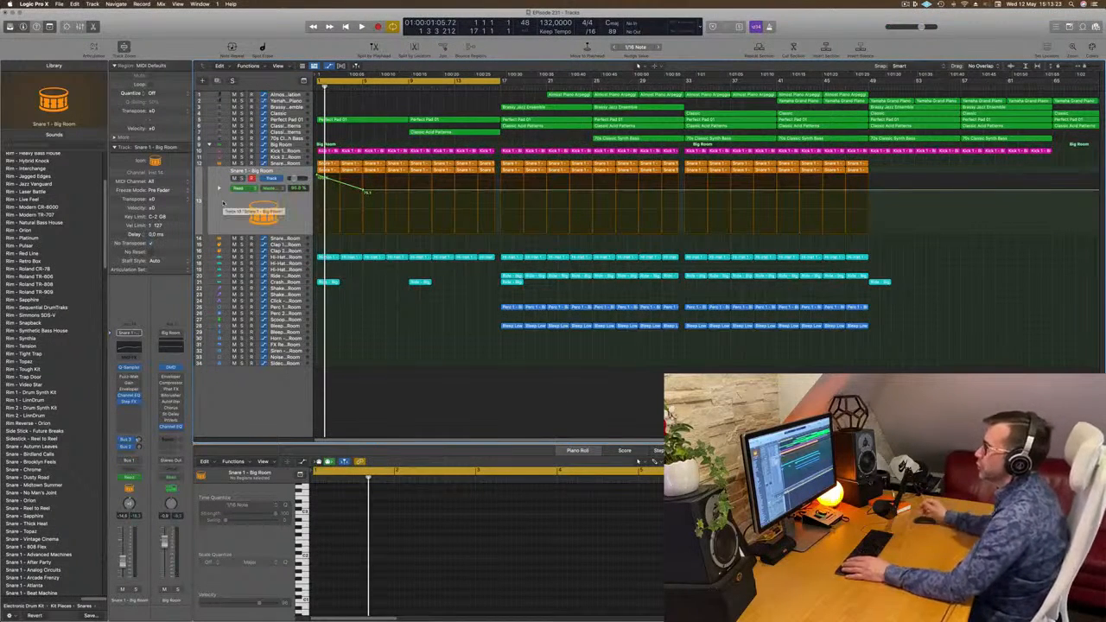
- Shape the snare's Mix automation during playback as a straight fall from 100% at bar 1 to about 49% at bar 9
key(space)
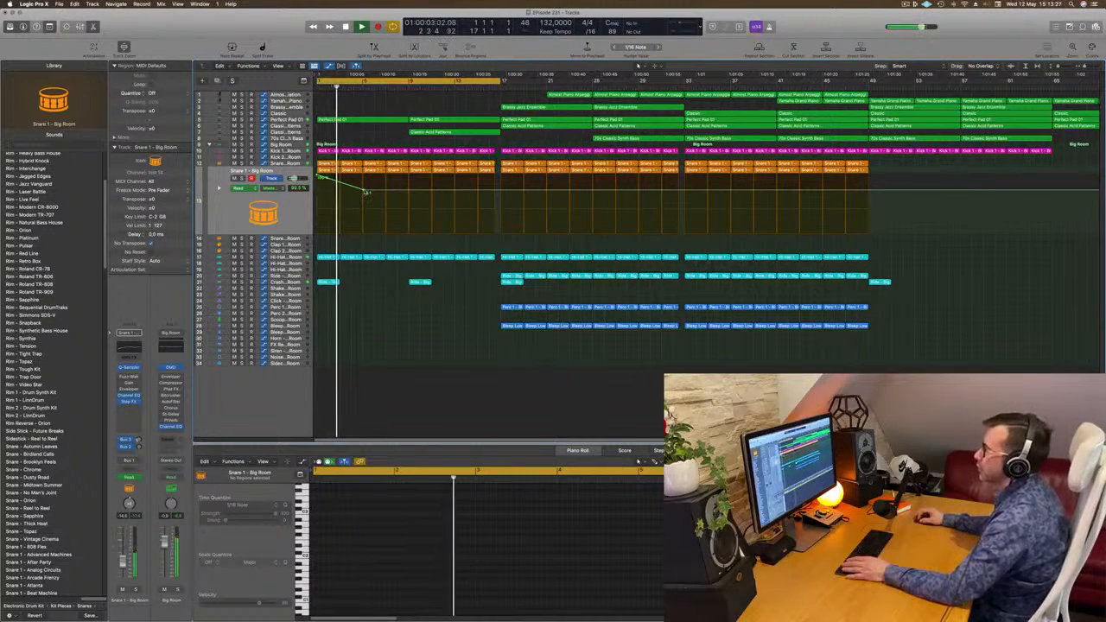
drag(363, 189, 411, 177)
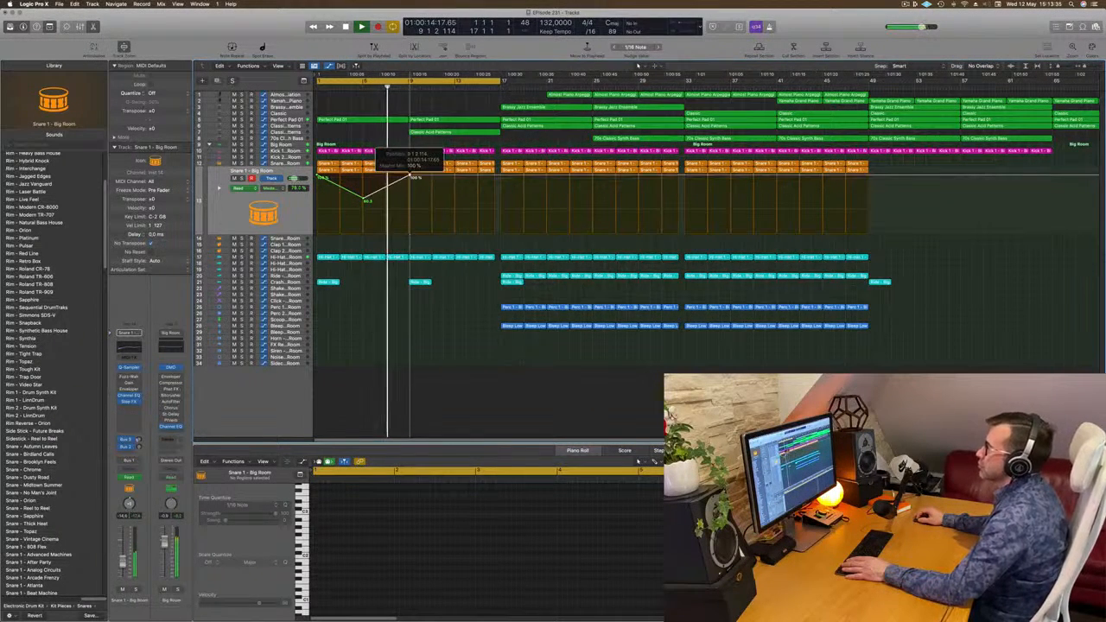
key(Return)
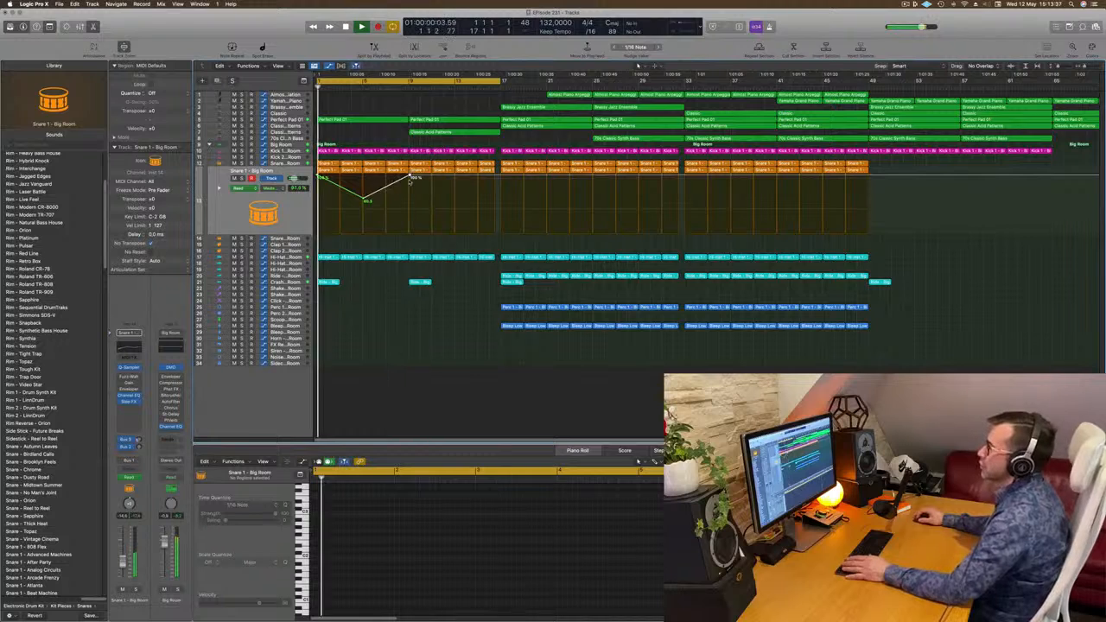
double_click(363, 198)
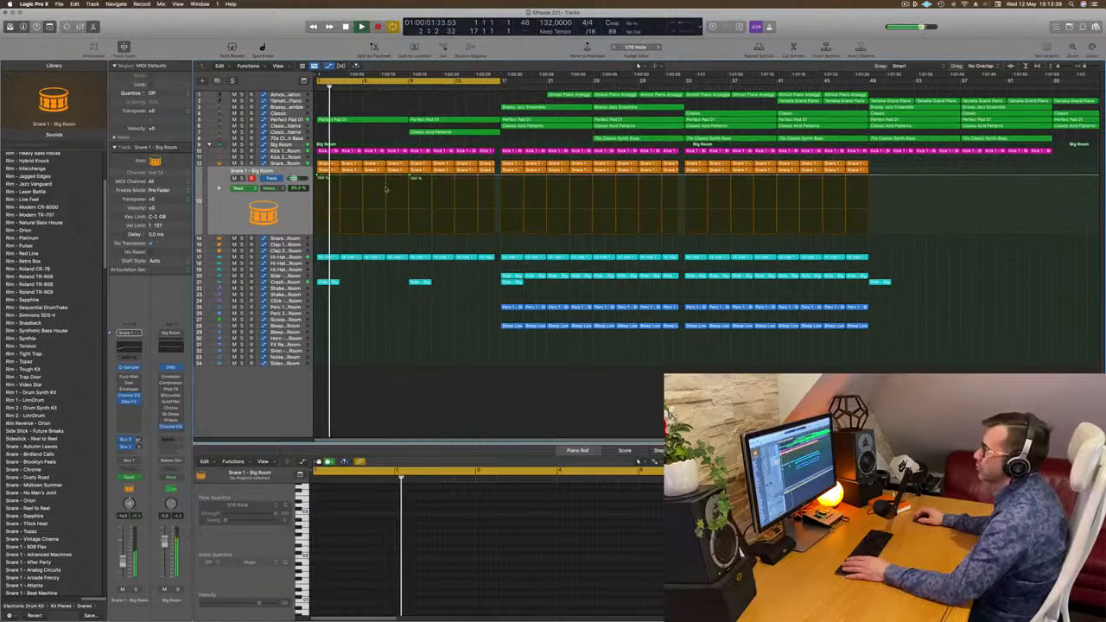
drag(409, 176, 411, 208)
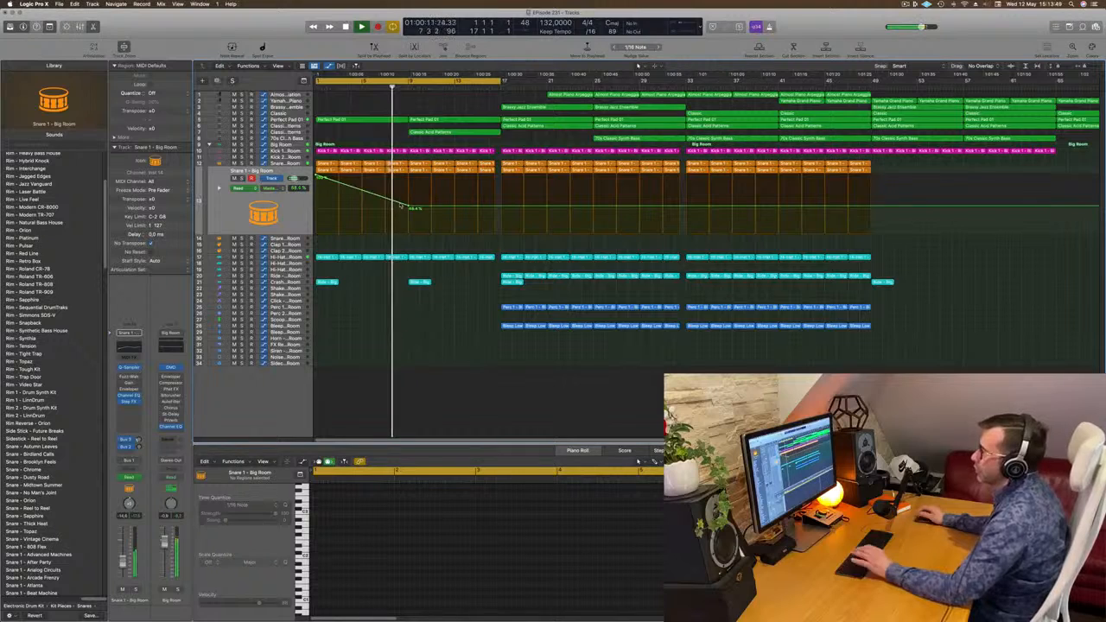
- Add a Mix automation jump up to 81.1% at bar 9 on the Snare 1 - Big Room track
key(super+Right)
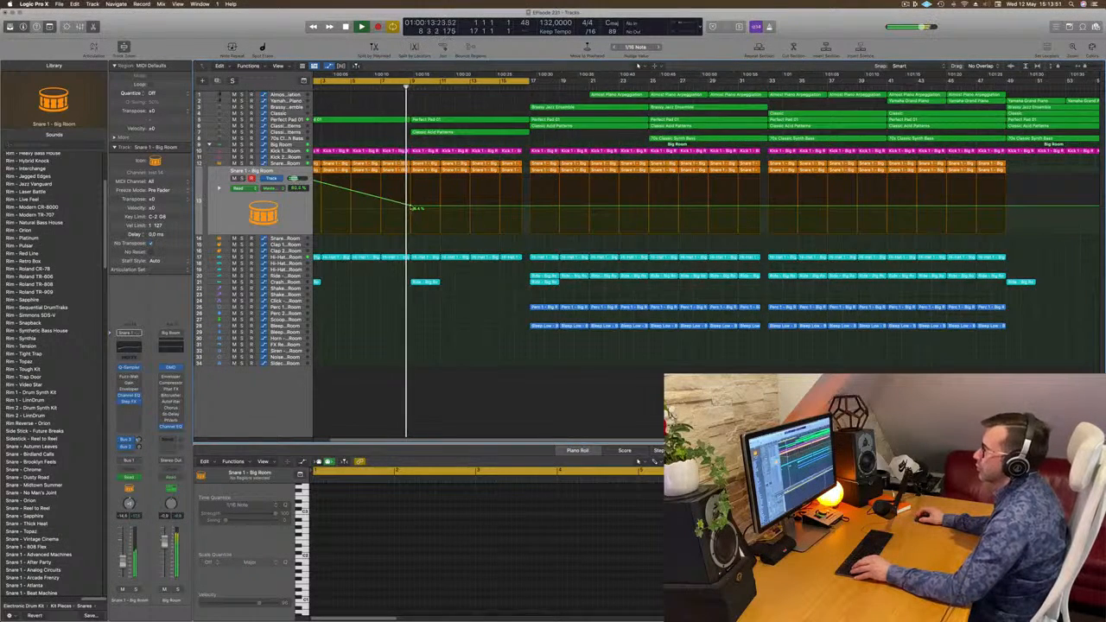
key(super+Right)
drag(406, 206, 406, 188)
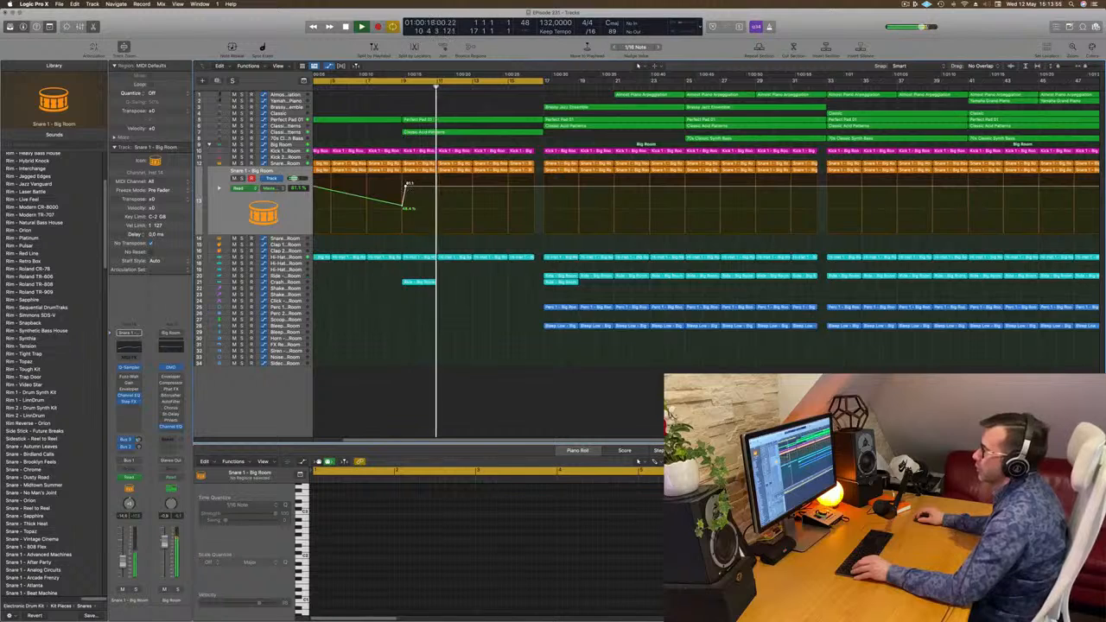
key(super+Left)
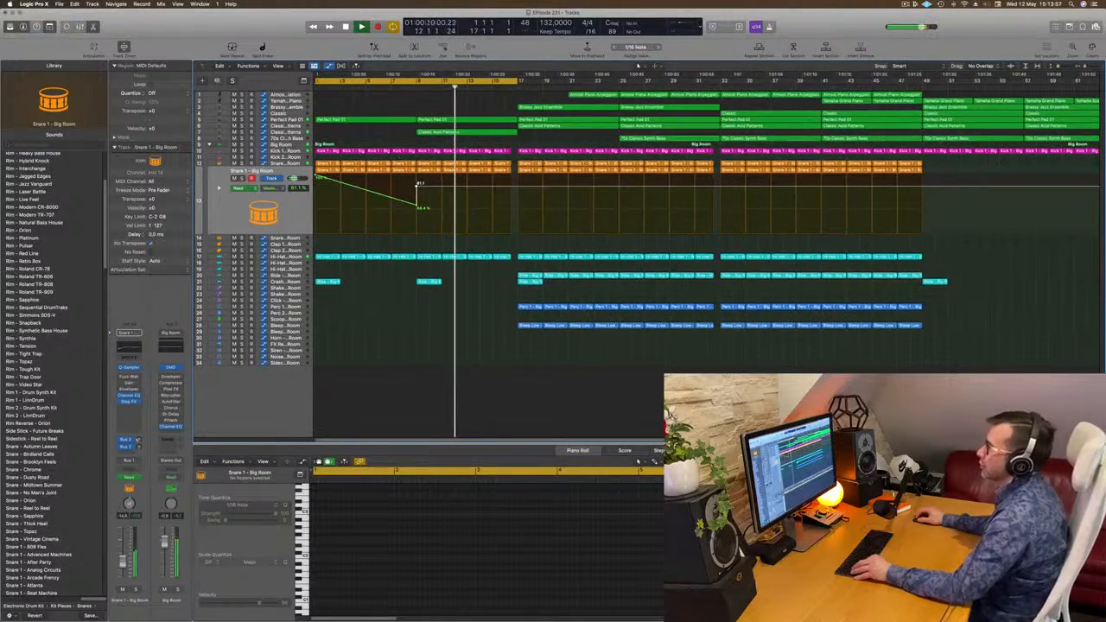
key(super+Left)
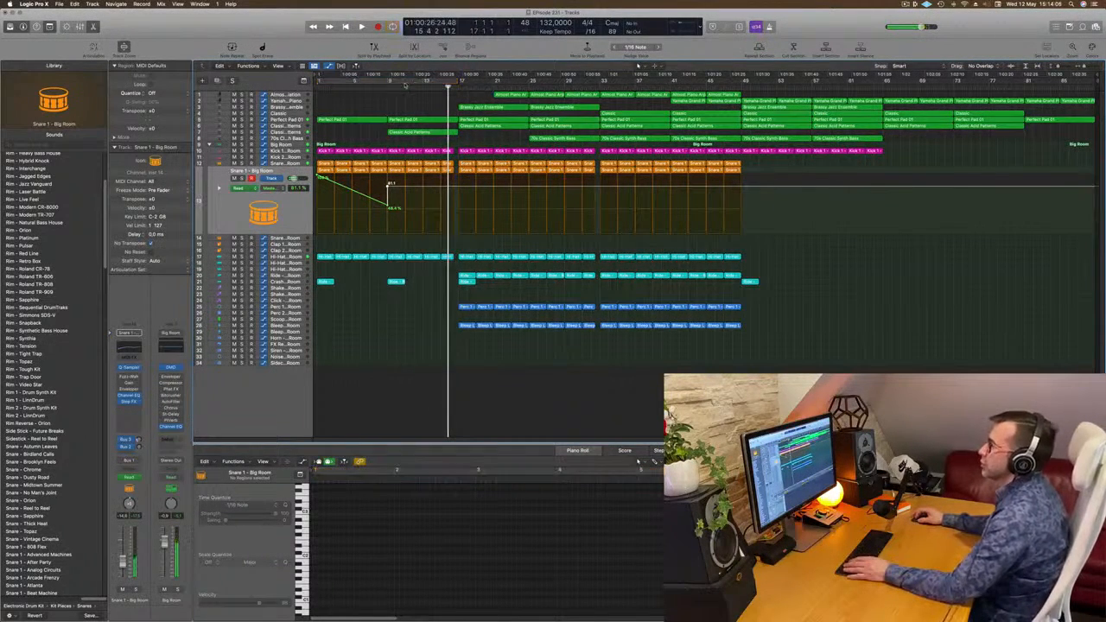
- Set the cycle range to bars 9–17 and repeat that section twice, shifting the rest of the arrangement back
drag(391, 82, 447, 87)
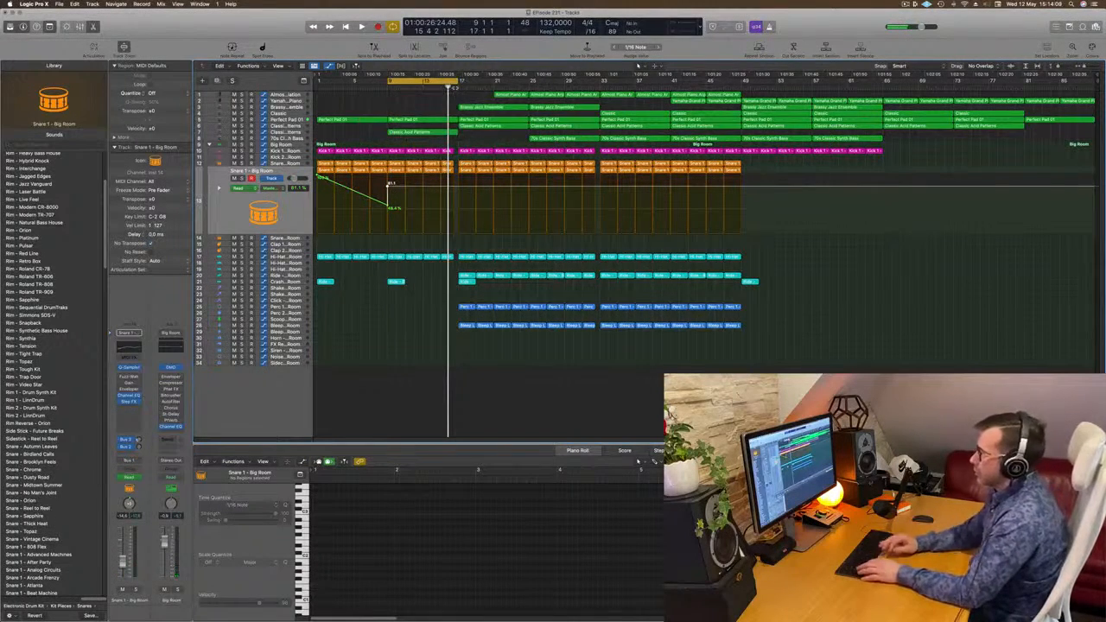
click(382, 118)
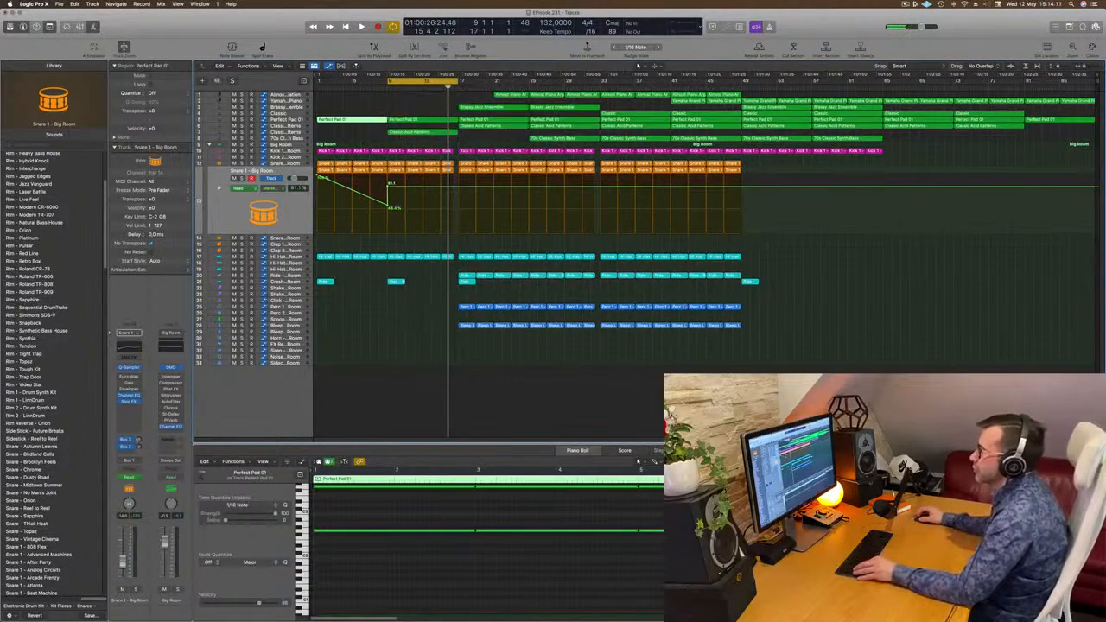
scroll(469, 261, up, 5)
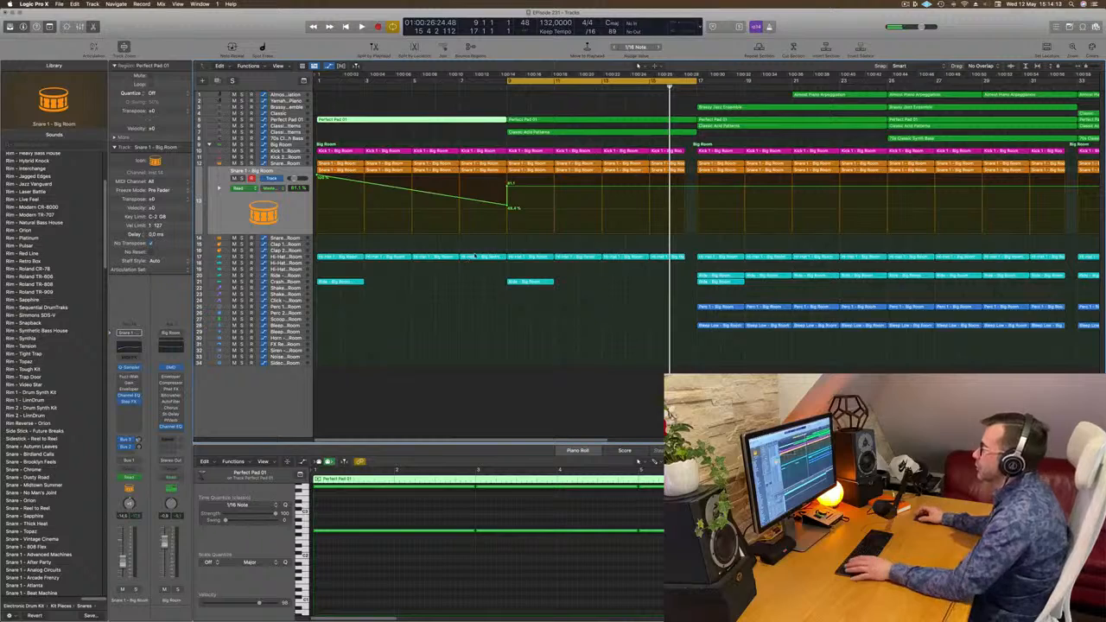
key(space)
scroll(457, 210, down, 5)
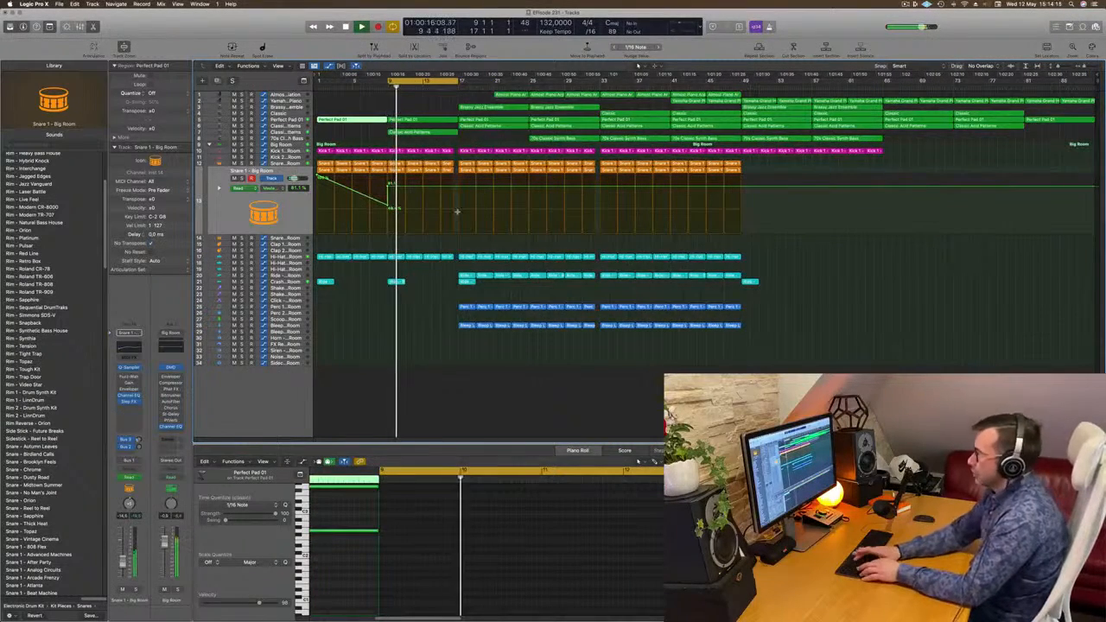
key(ctrl+super+r)
key(ctrl+super+r)
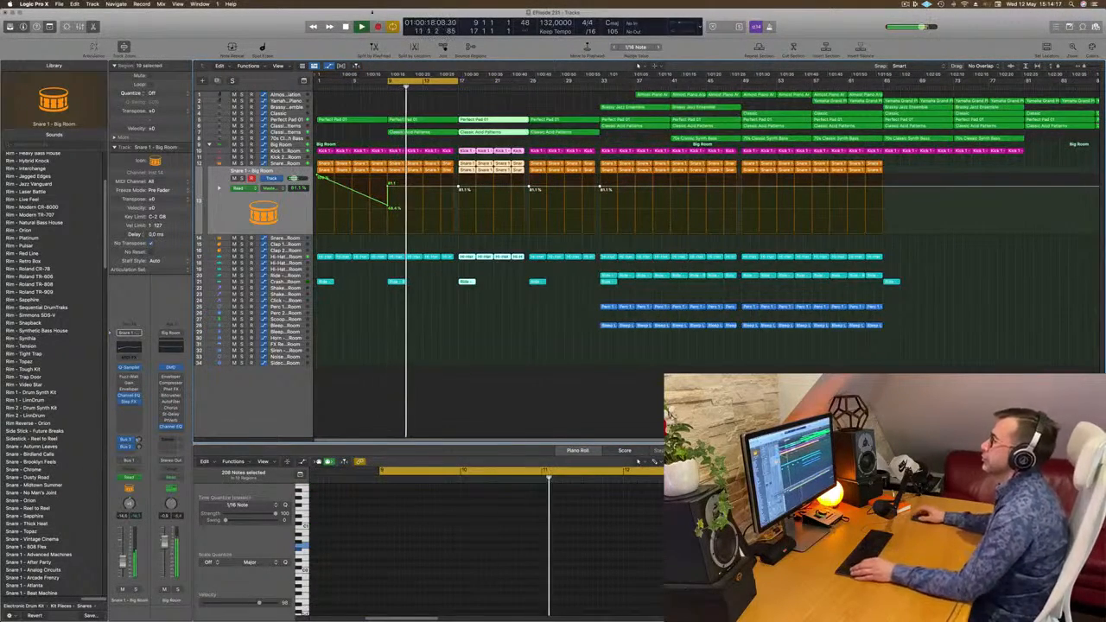
click(457, 104)
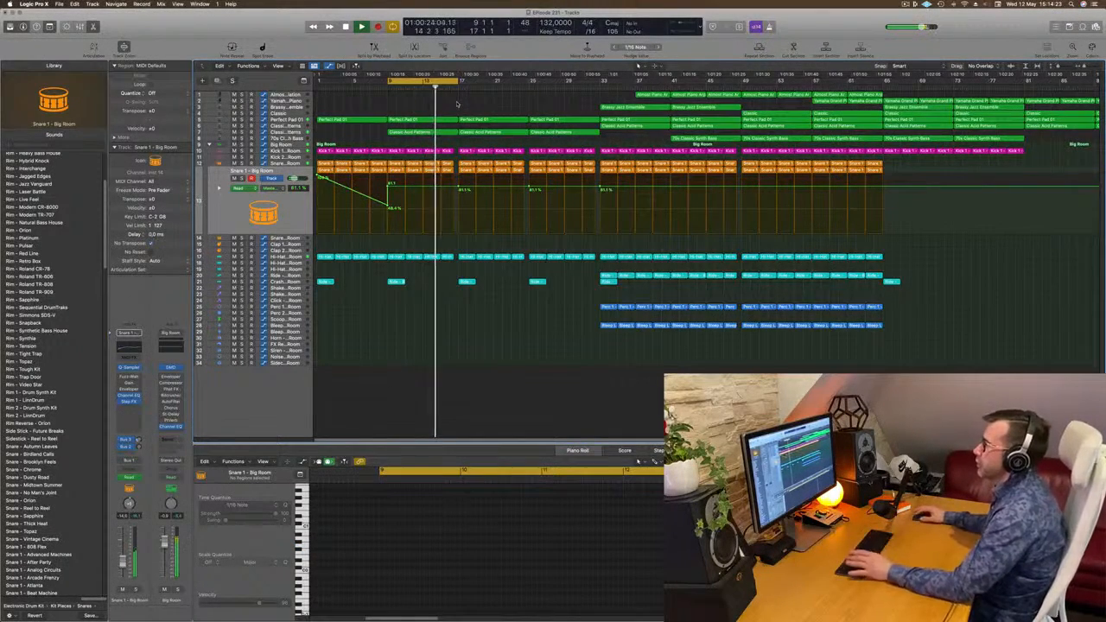
scroll(445, 179, up, 4)
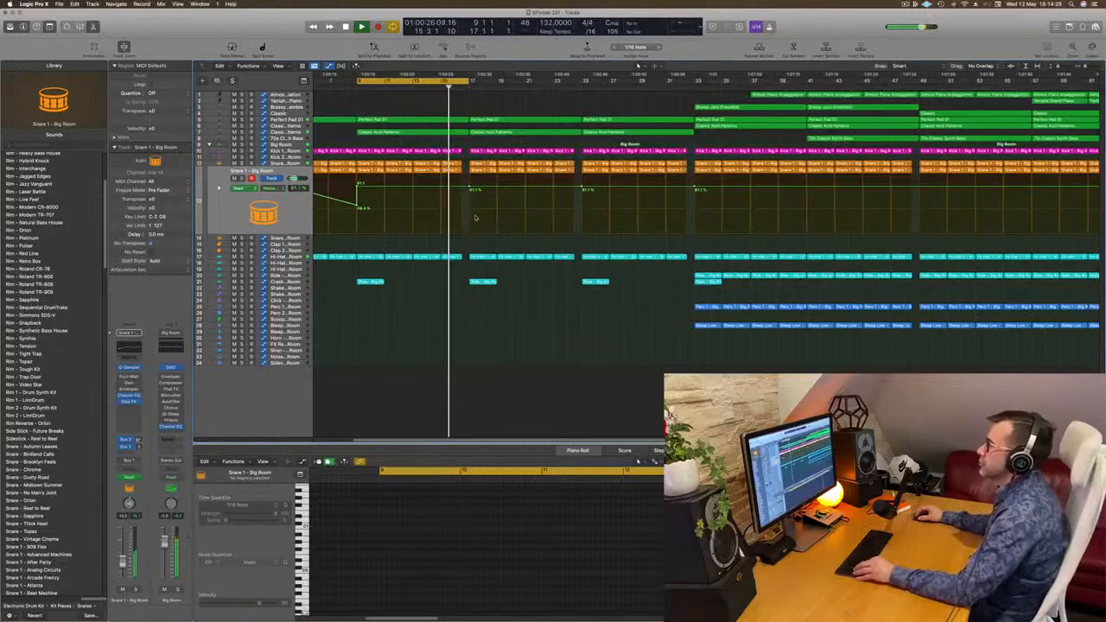
scroll(471, 190, down, 3)
key(super+Left)
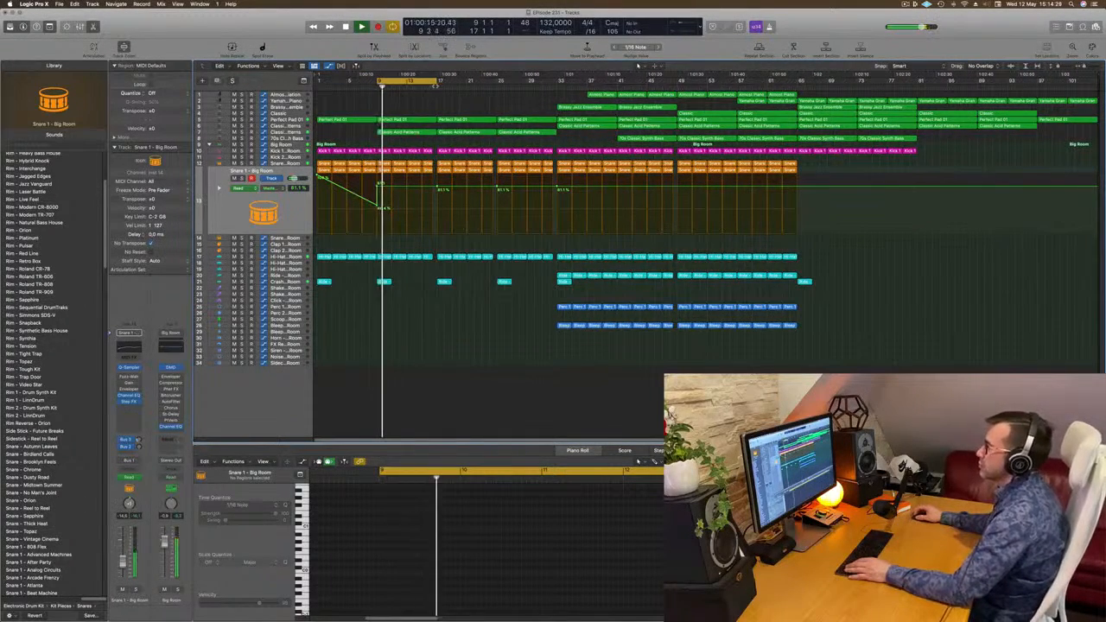
- Extend the cycle to bar 25 and reshape the duplicated Classic Acid Patterns Cutoff automation without the bar 17 drop, peaking at 19.1% near bar 21
click(406, 131)
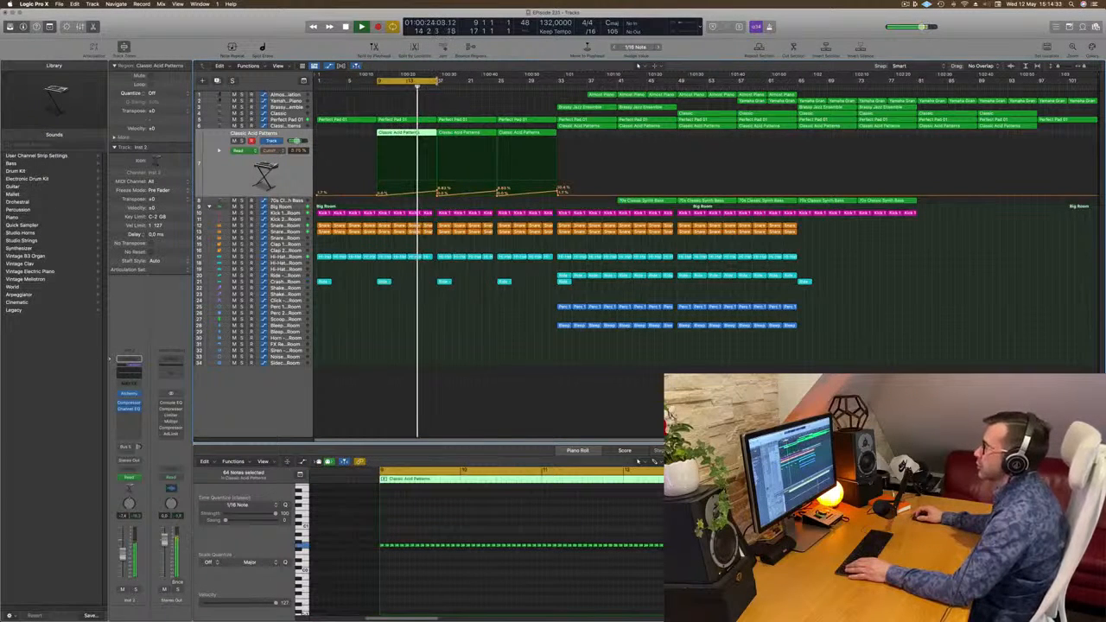
drag(436, 81, 498, 82)
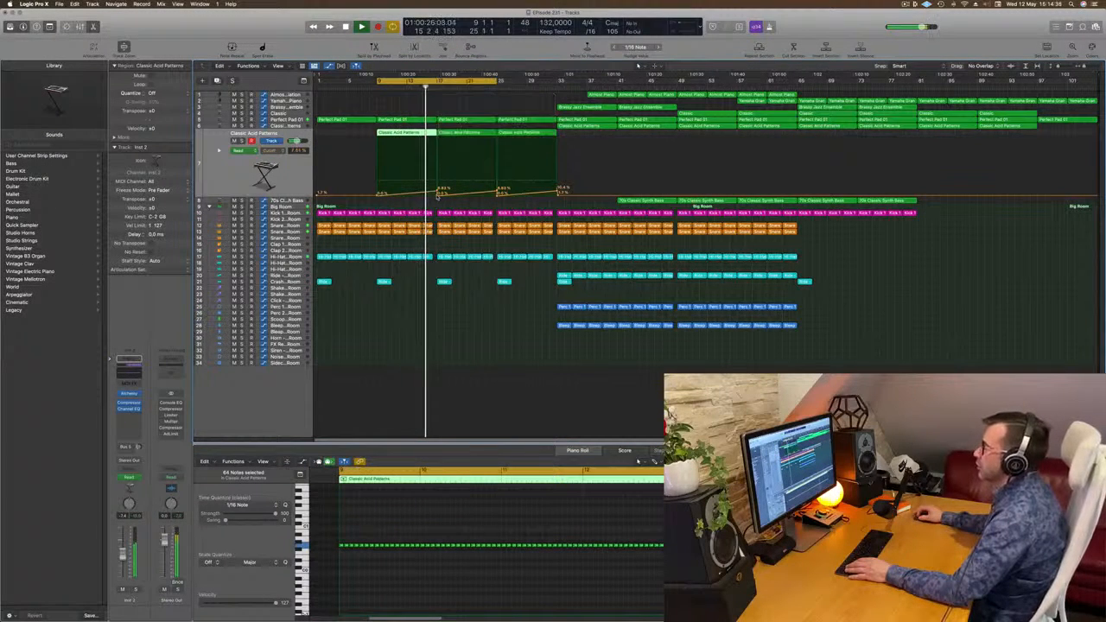
click(437, 197)
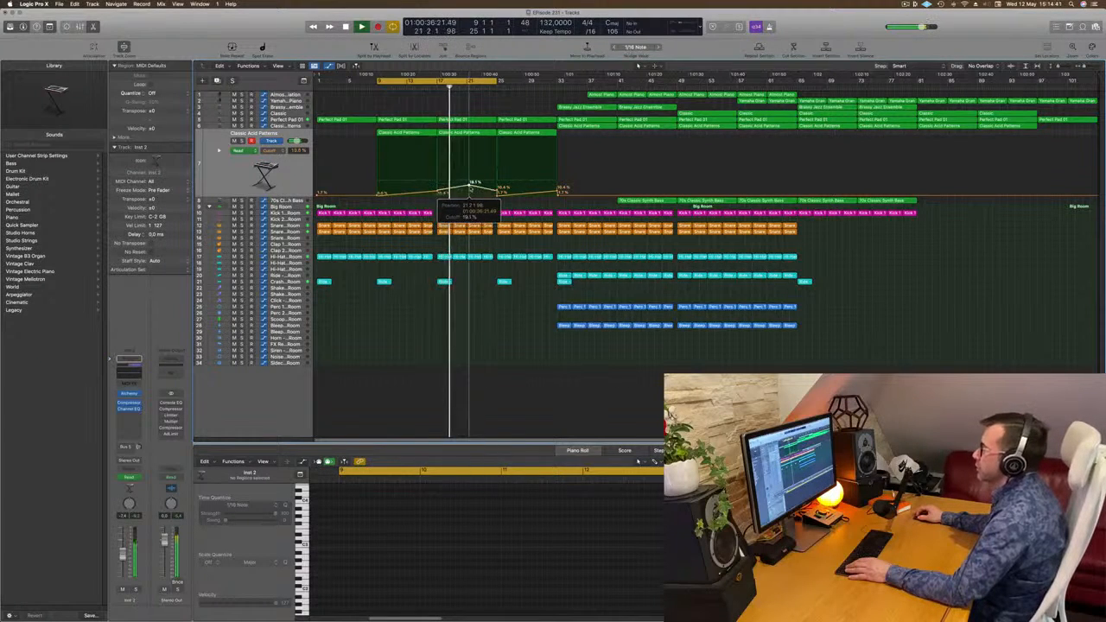
drag(470, 188, 469, 188)
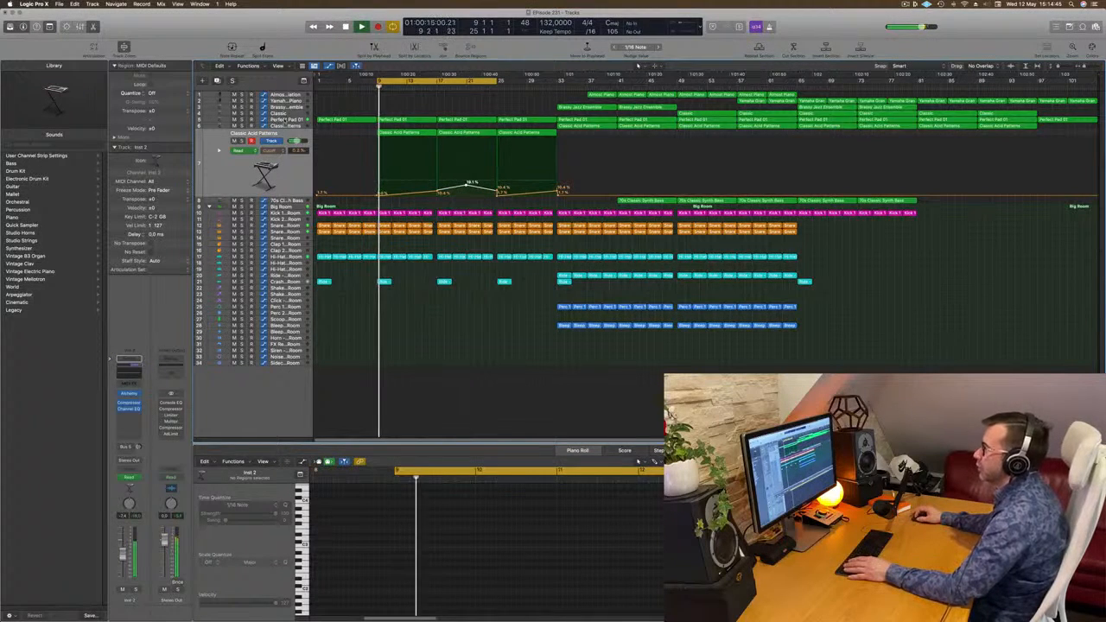
- Remove the Perfect Pad 01 Cutoff drop at bar 17 and add a shallow dip around bar 21
click(284, 120)
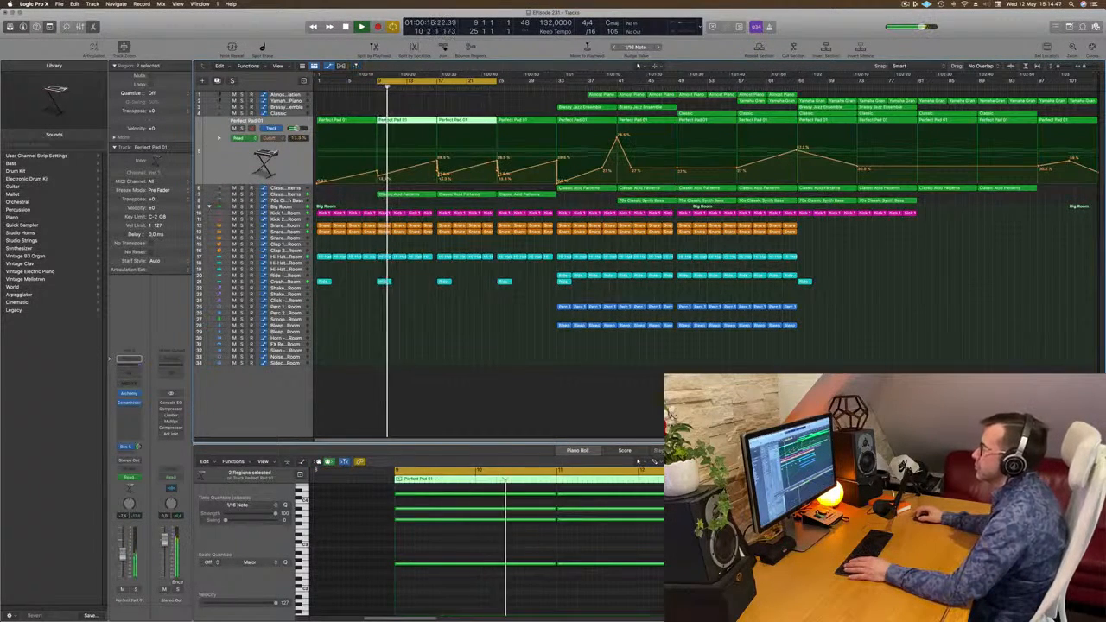
click(437, 175)
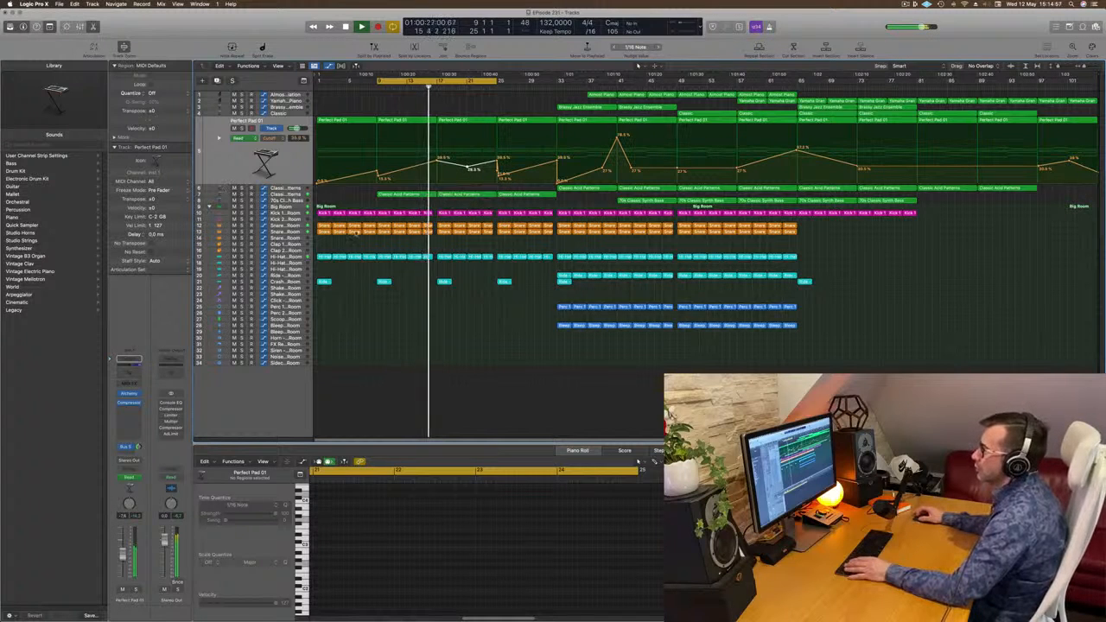
- Reshape the snare's Mix automation with a dip around bar 13, a quick rise to bar 17, and a deep fall just before bar 25
click(298, 233)
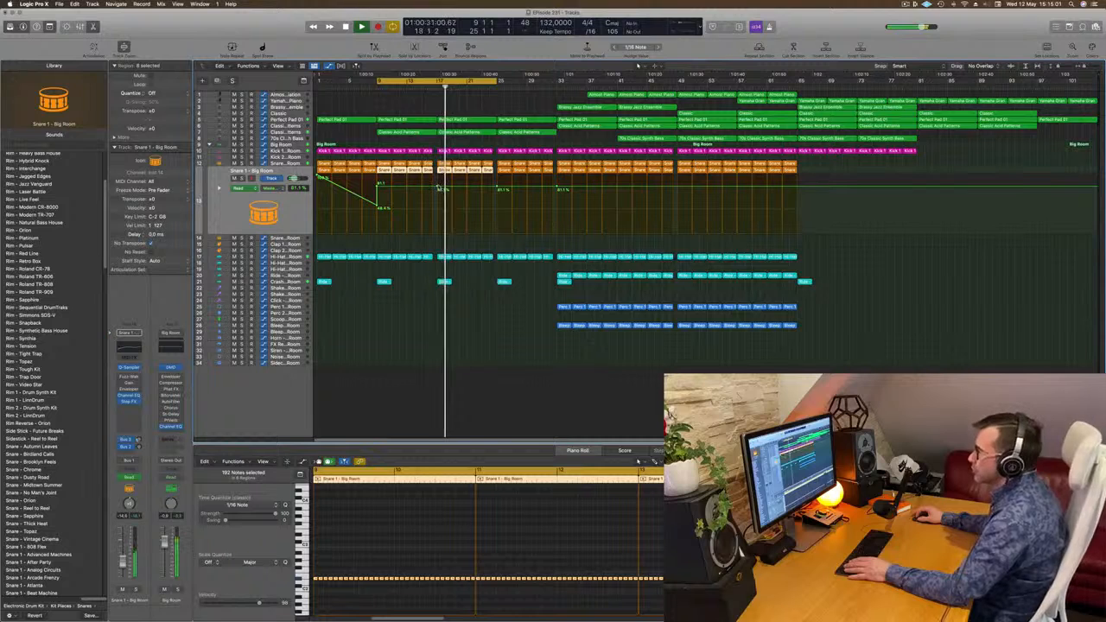
drag(438, 188, 493, 231)
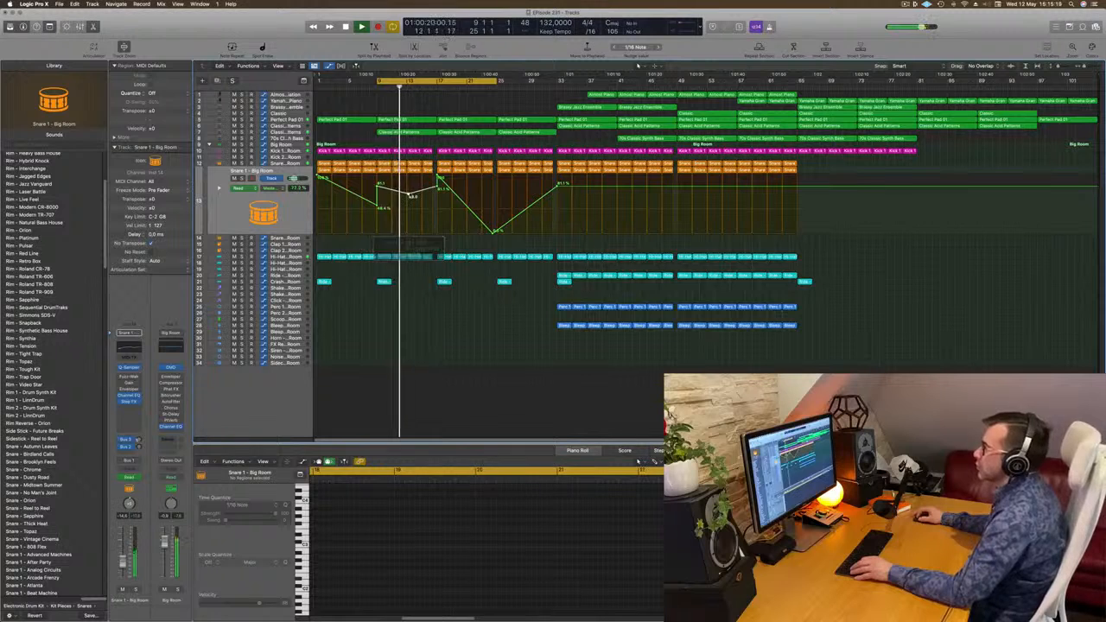
drag(409, 186, 439, 194)
click(432, 187)
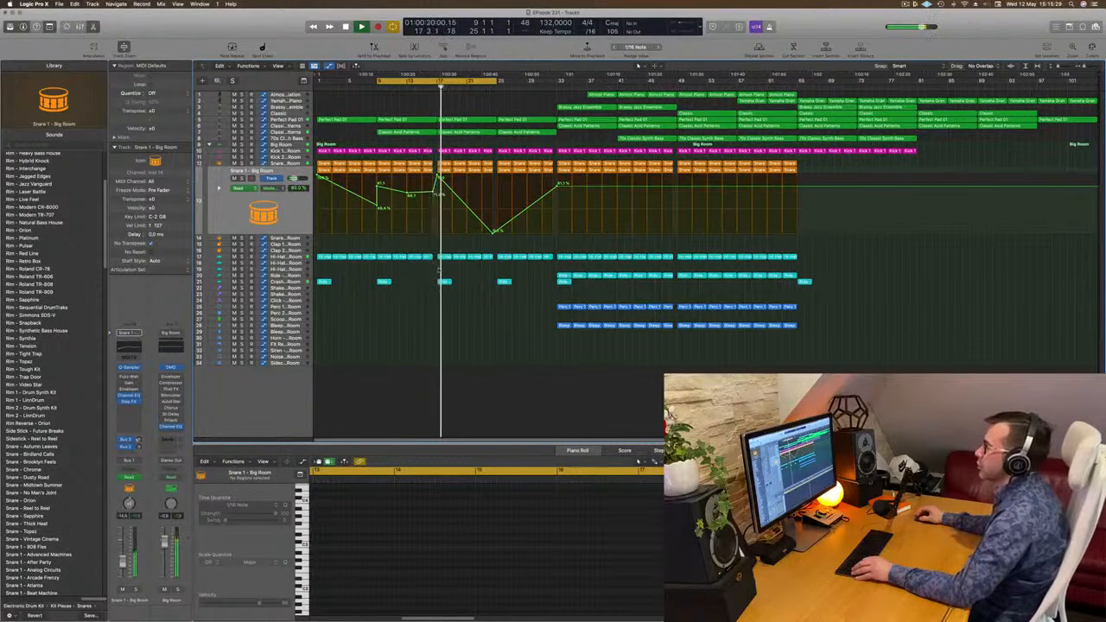
scroll(476, 241, up, 5)
scroll(476, 241, down, 3)
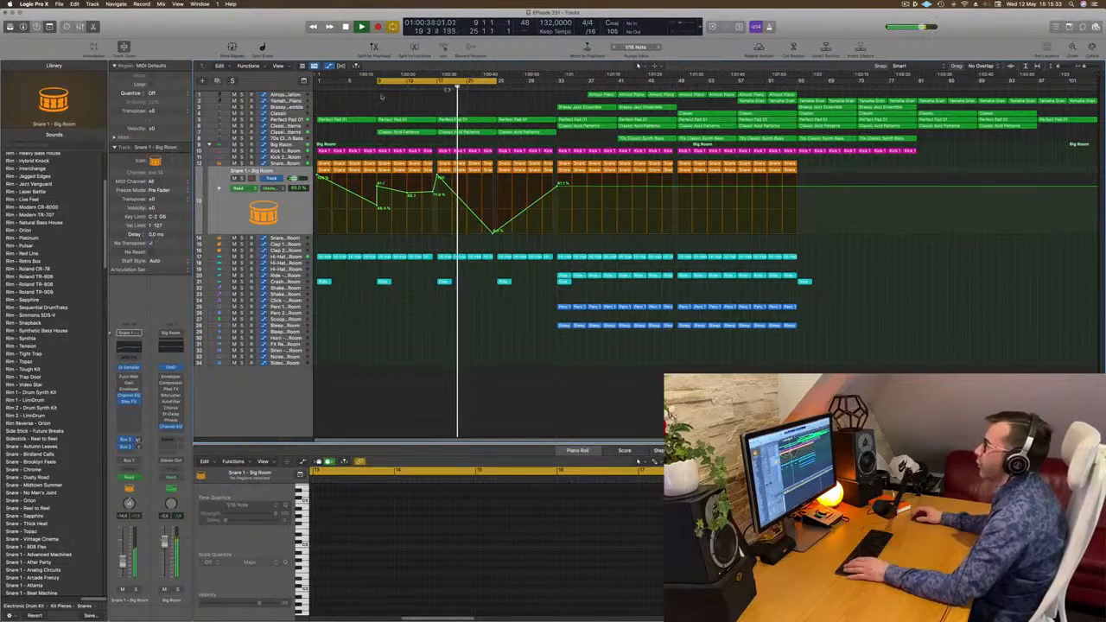
- Copy the Brassy Jazz Ensemble region at bar 33 to bar 17
click(588, 107)
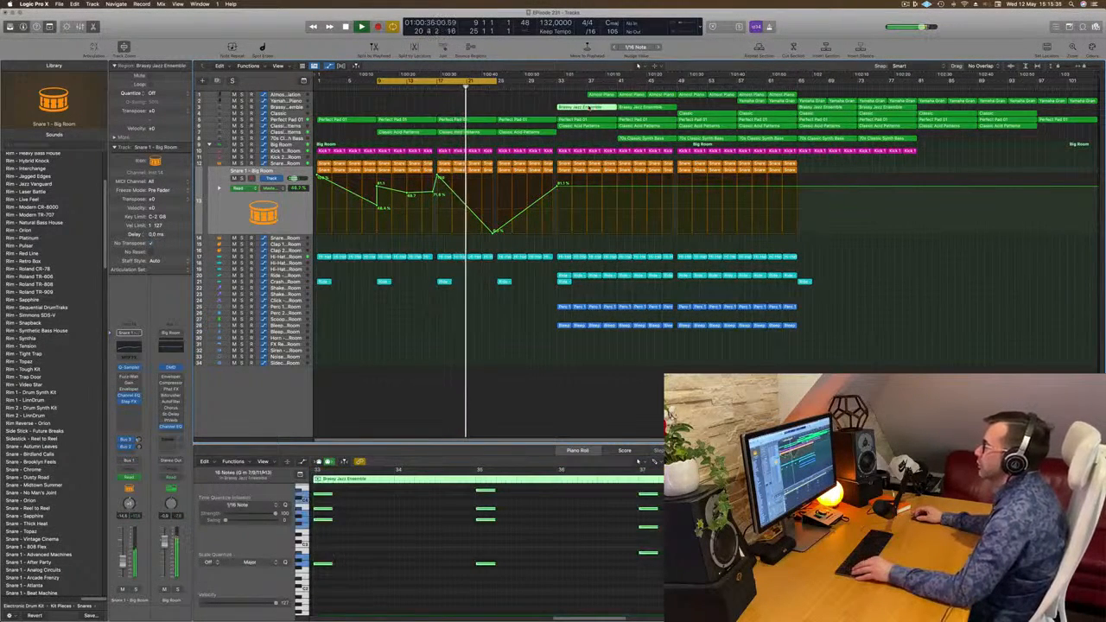
drag(588, 107, 467, 109)
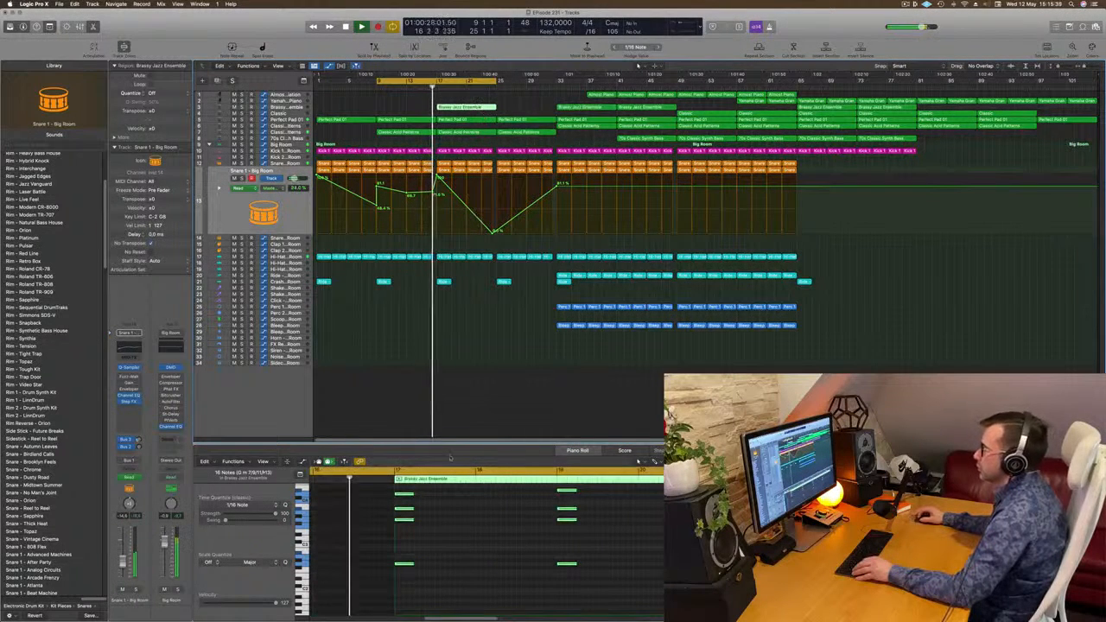
scroll(553, 547, up, 5)
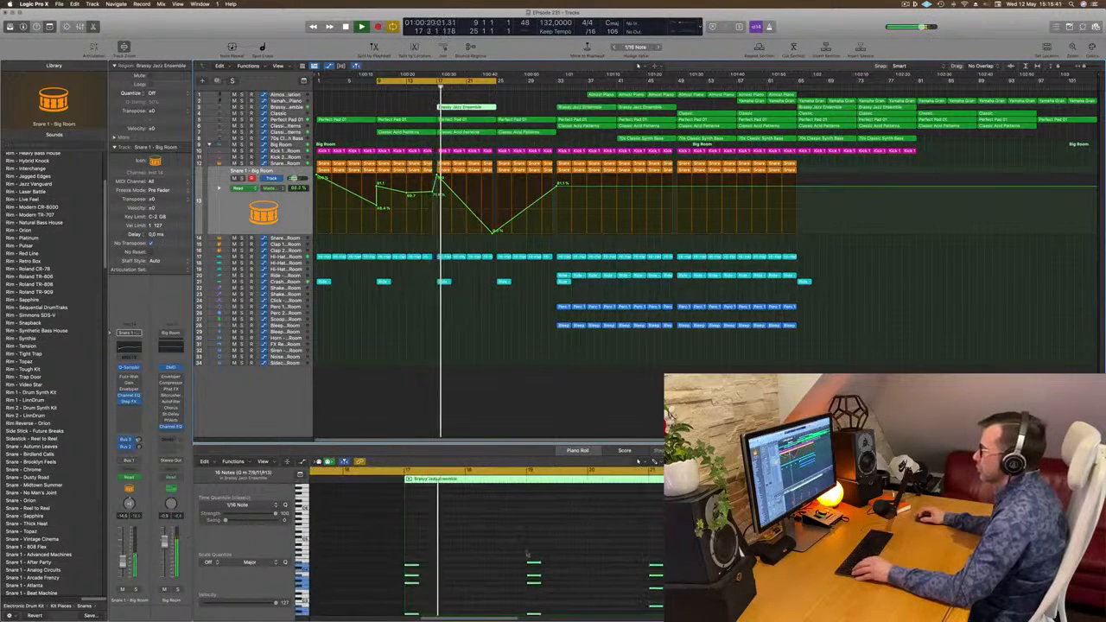
scroll(531, 544, down, 3)
drag(519, 531, 795, 593)
key(Delete)
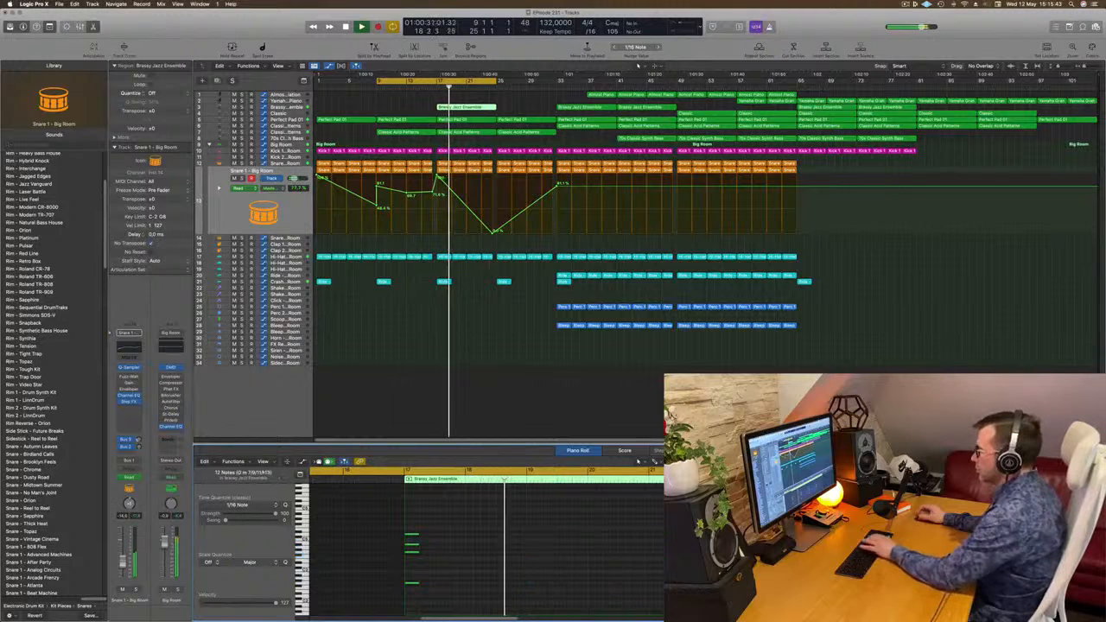
click(435, 87)
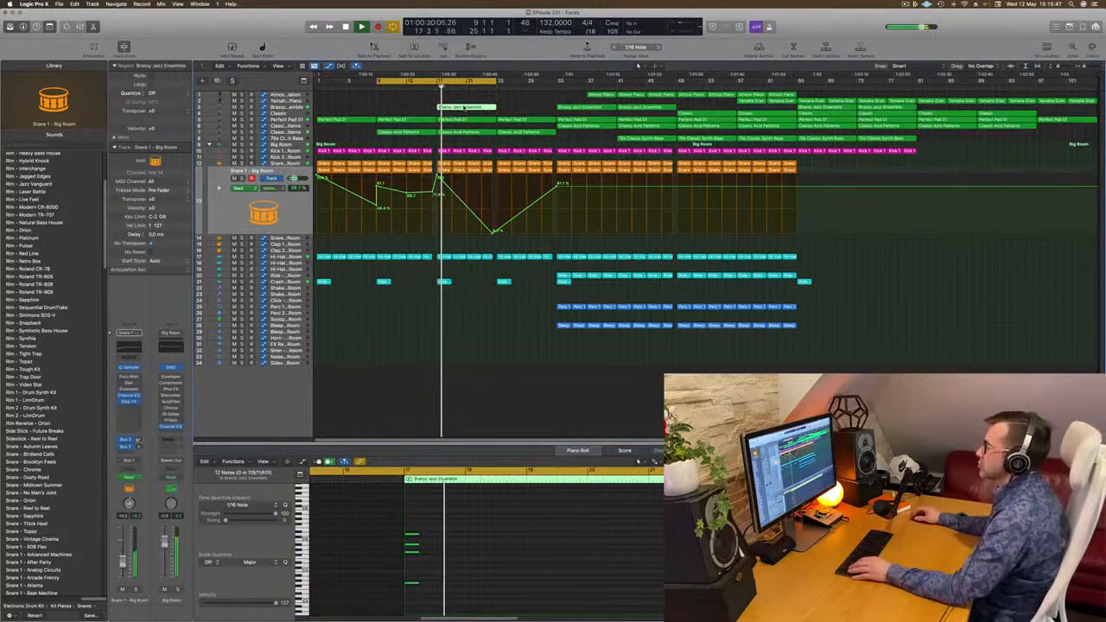
key(super+z)
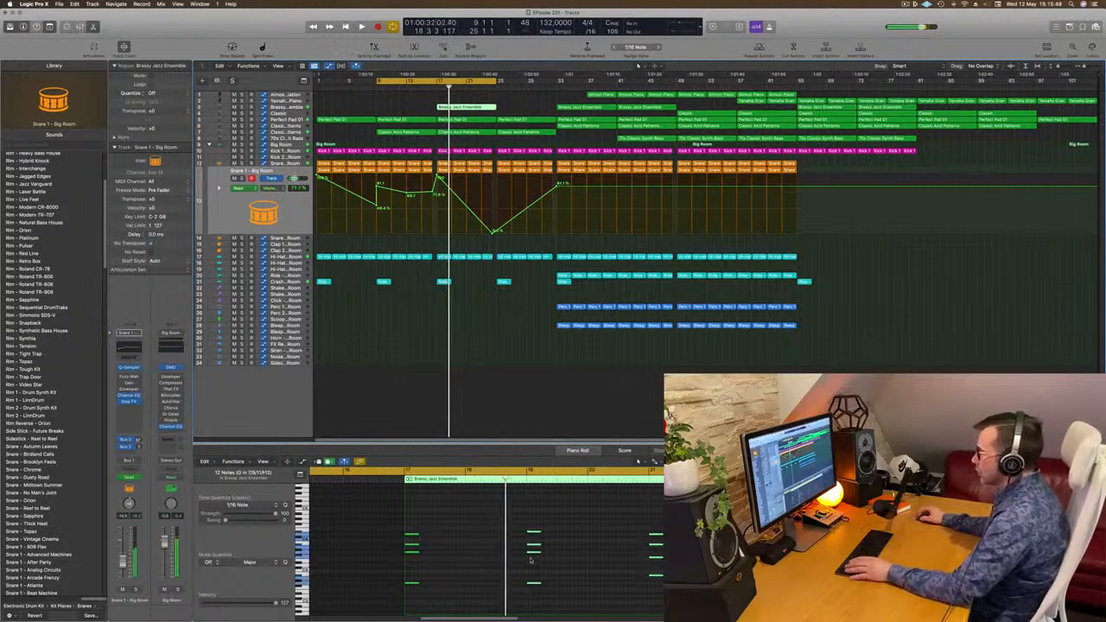
- Shift the chords from bar 19 onward earlier in the copied Brassy Jazz Ensemble region and play the passage
drag(518, 515, 799, 616)
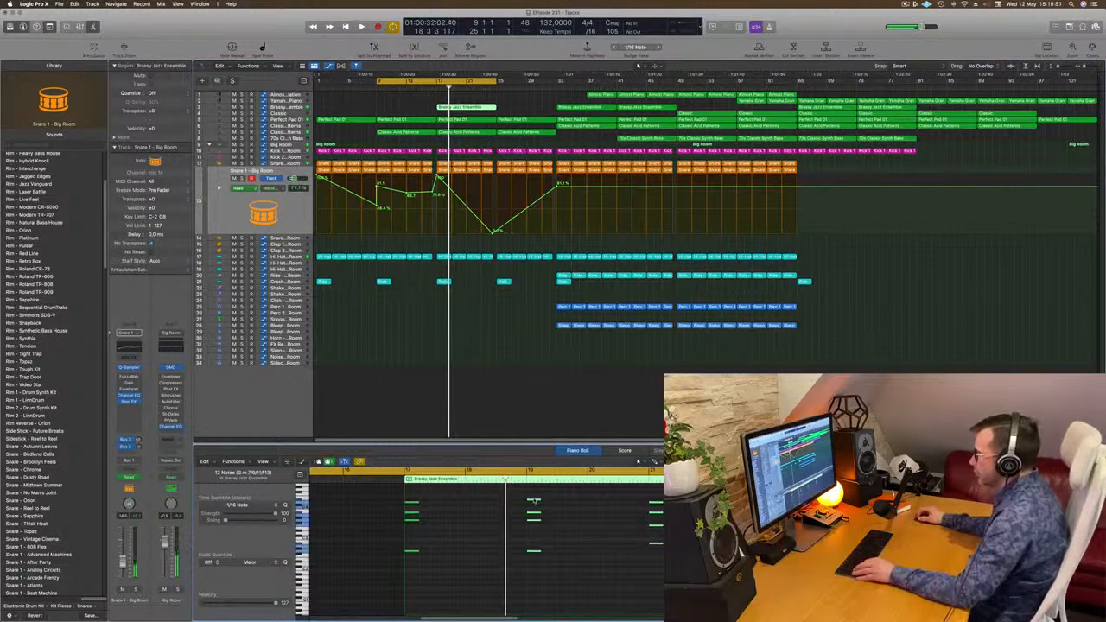
drag(521, 499, 446, 501)
key(space)
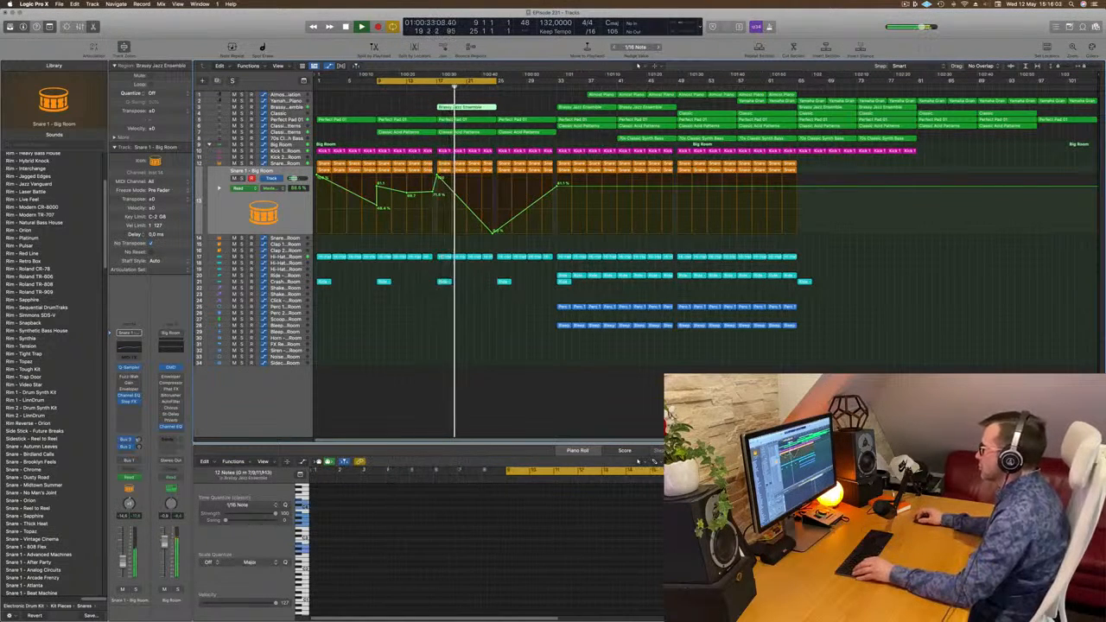
key(Tab)
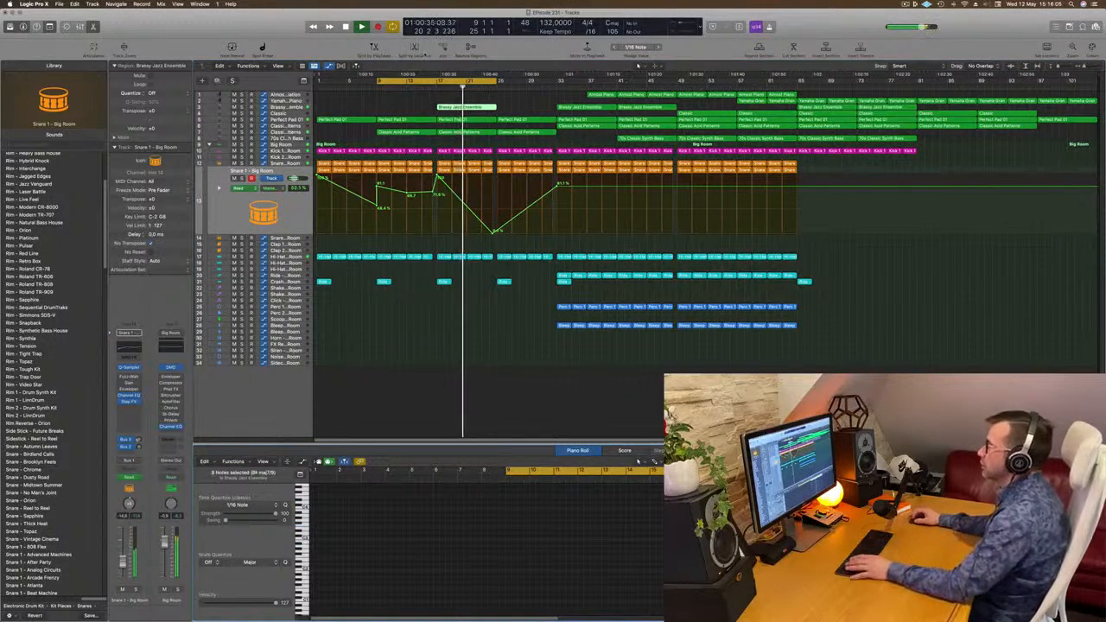
- Split the copied Brassy Jazz Ensemble region at bar 21 and replace its second half with a copy of the first half
super+double_click(468, 108)
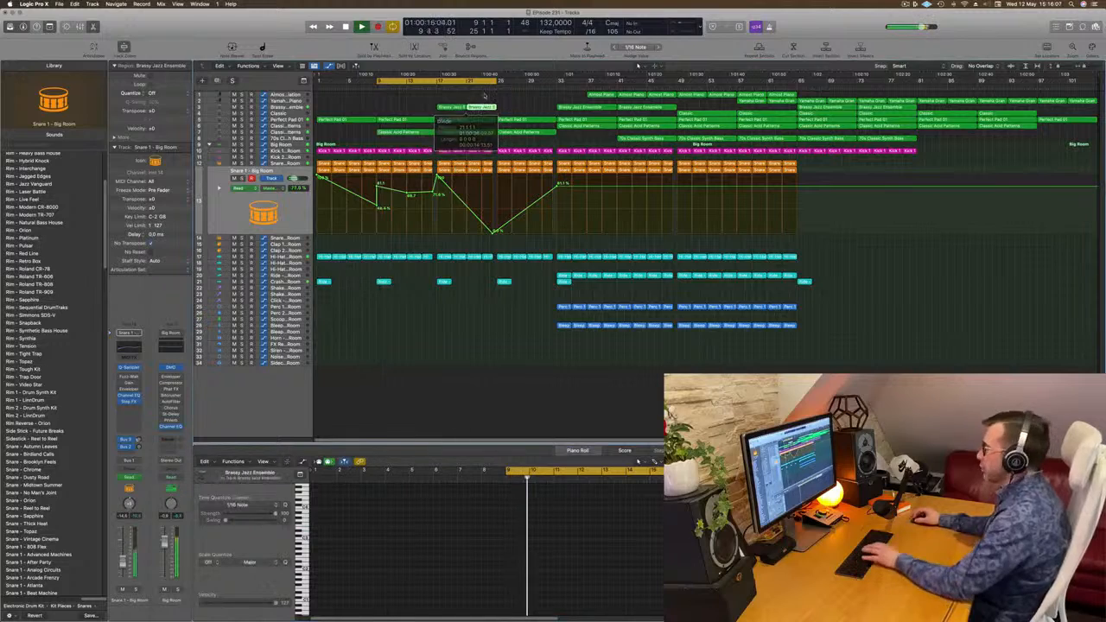
key(Delete)
alt+drag(452, 108, 465, 112)
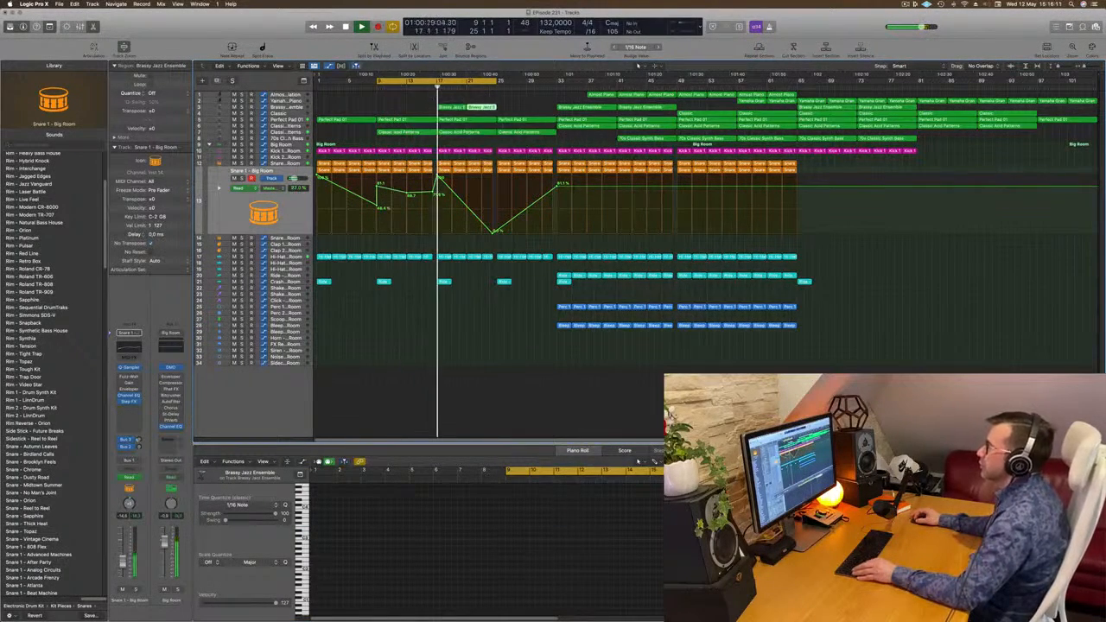
- Extend the end of the cycle range to just before bar 33
click(299, 107)
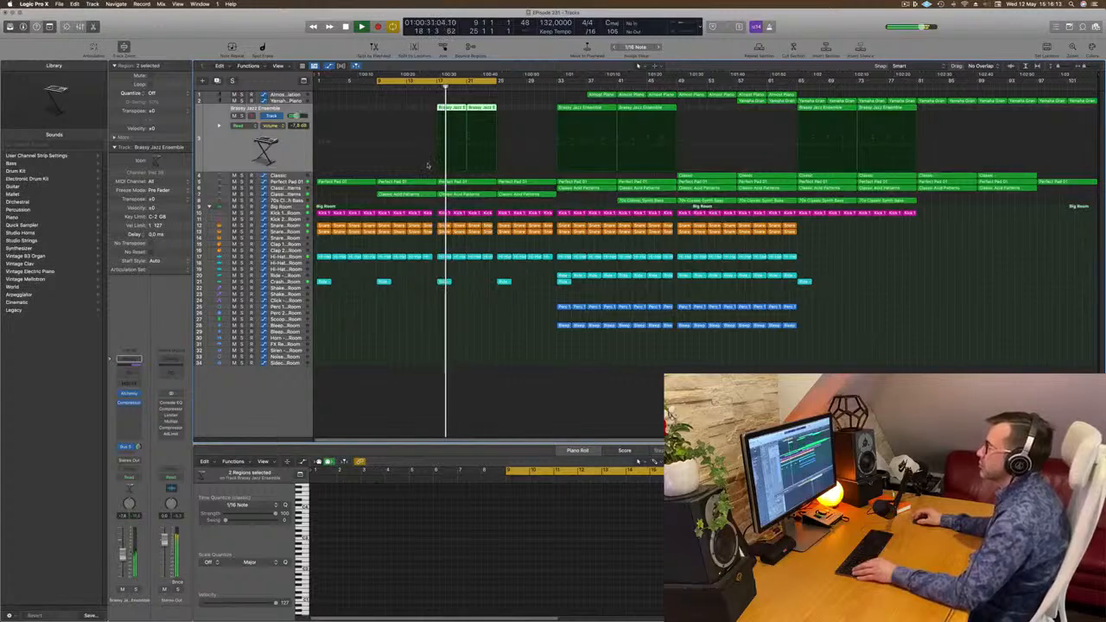
scroll(434, 165, up, 3)
scroll(437, 165, down, 2)
scroll(437, 166, up, 2)
scroll(489, 206, down, 2)
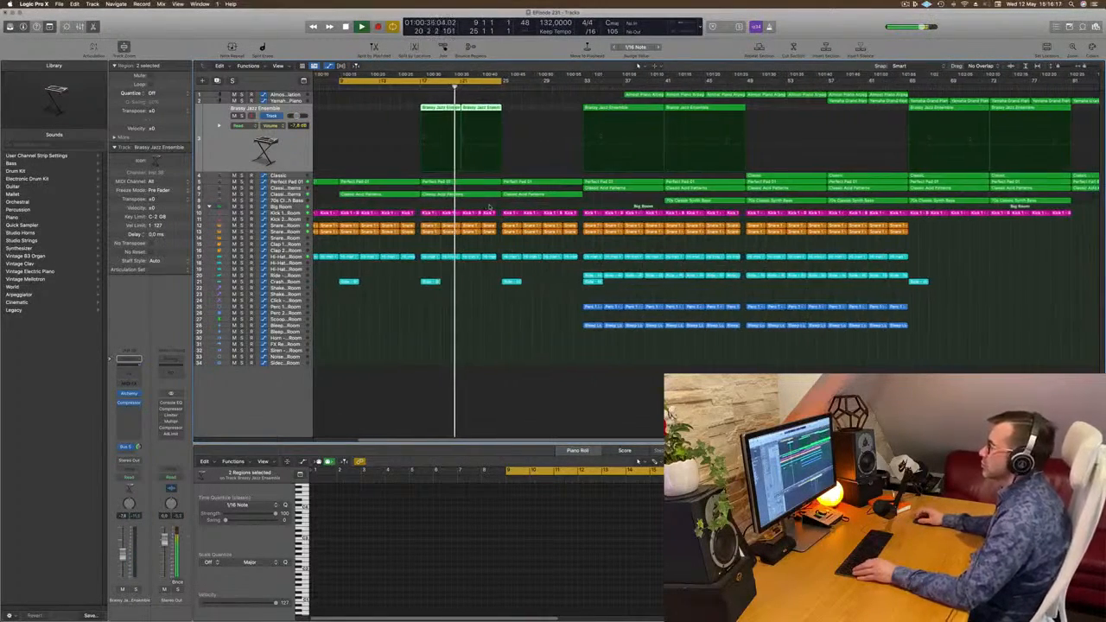
scroll(489, 206, down, 3)
scroll(476, 206, up, 1)
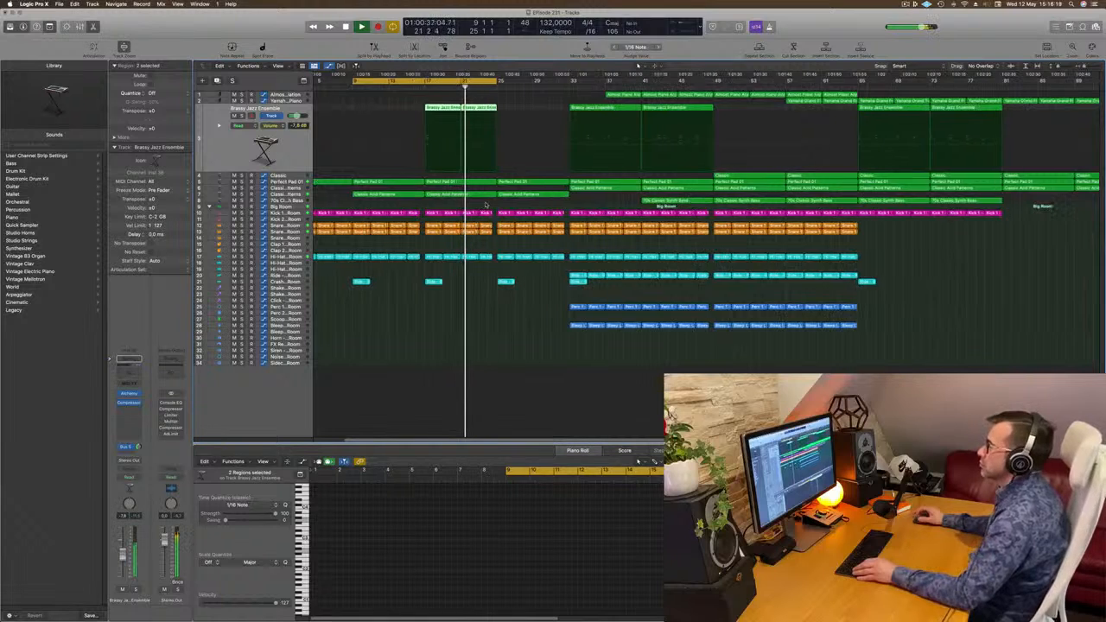
scroll(486, 203, down, 1)
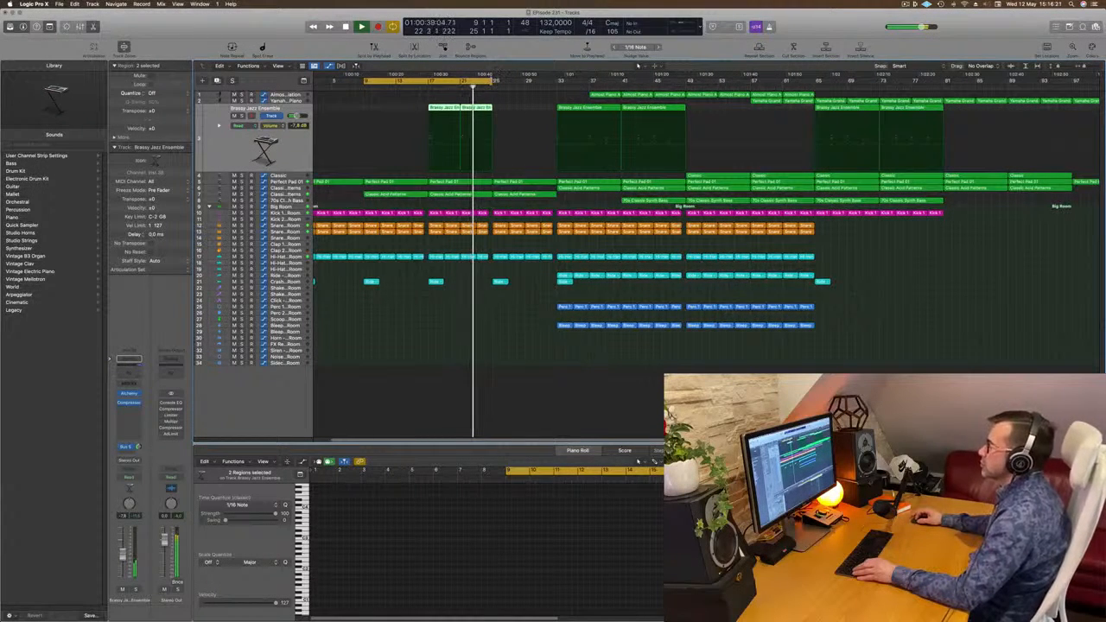
drag(496, 82, 553, 89)
scroll(553, 89, up, 3)
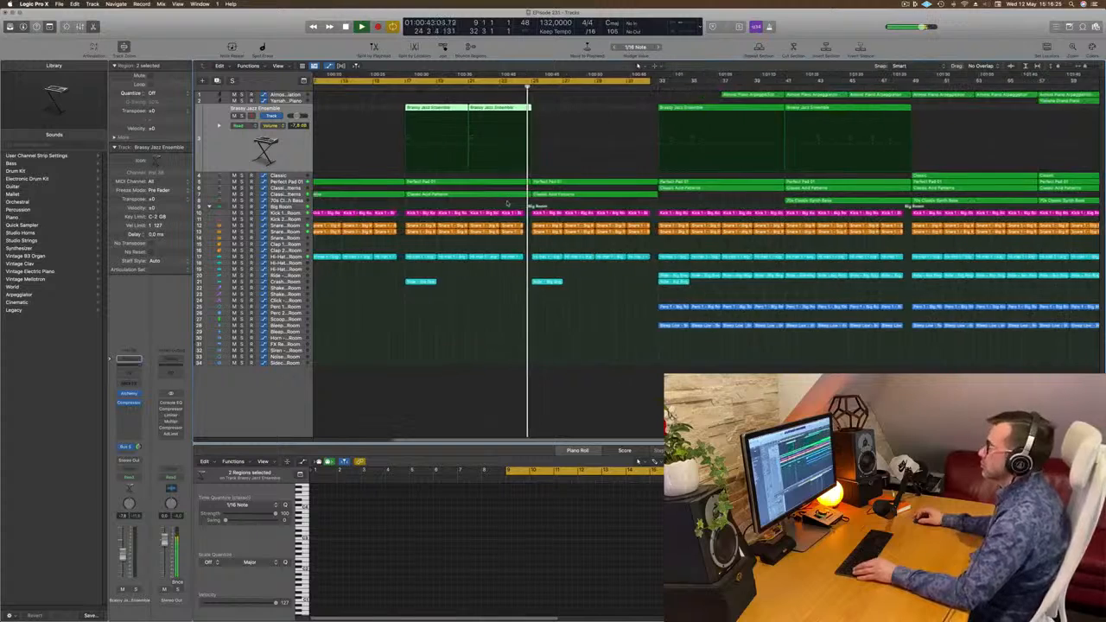
scroll(487, 127, down, 1)
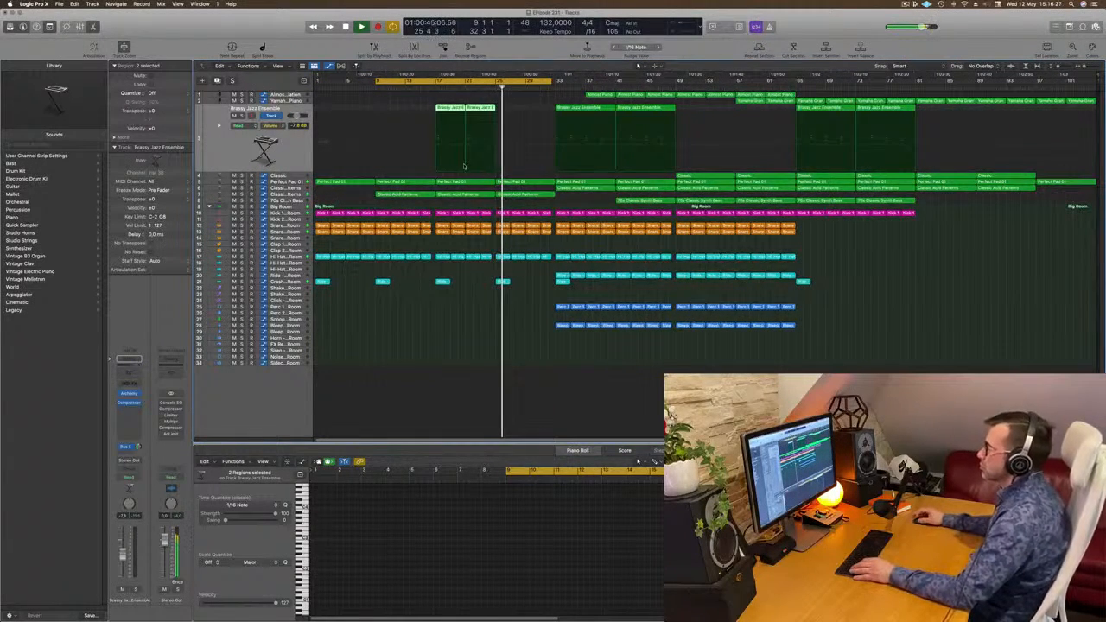
- Reshape the snare's Mix automation to rise sharply at bar 25, stay nearly level to bar 33, and dip slightly lower before bar 17
click(296, 232)
click(496, 230)
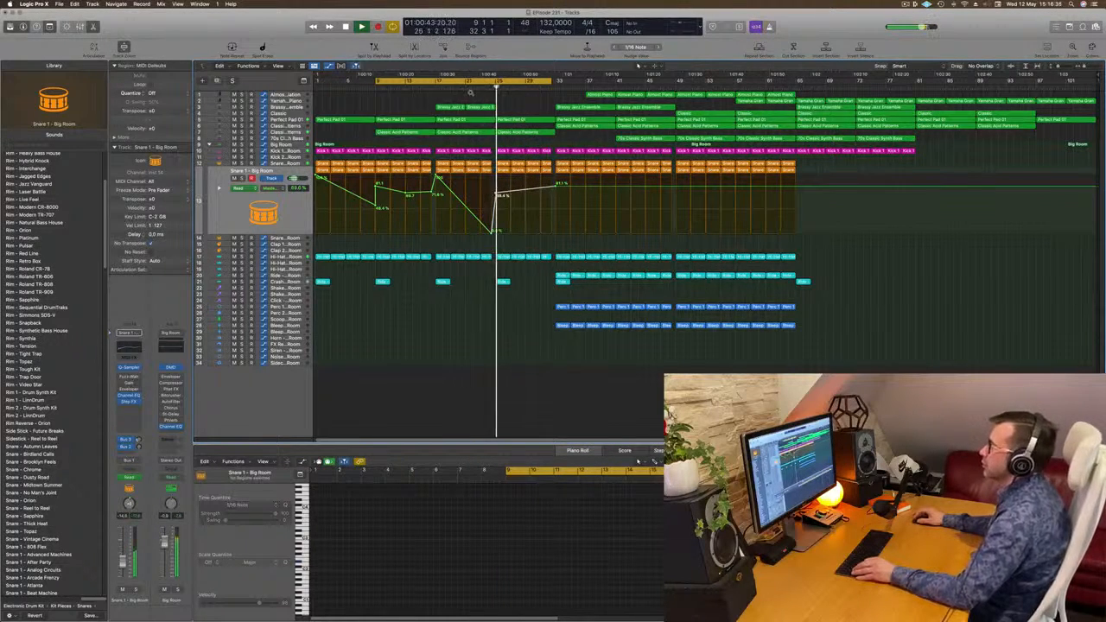
drag(557, 186, 557, 193)
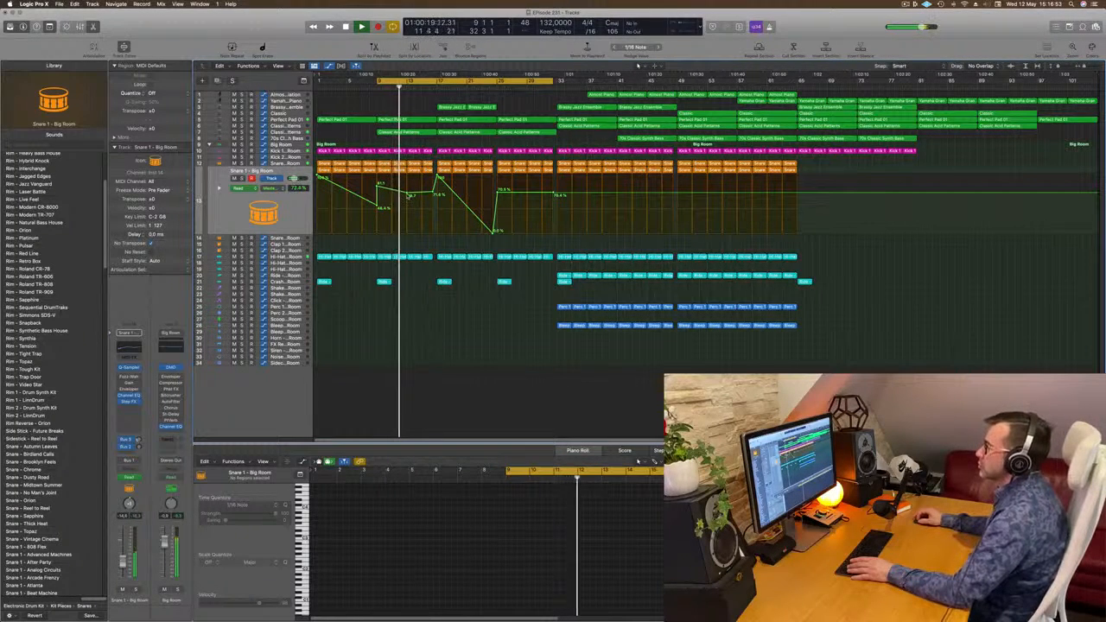
drag(434, 194, 433, 195)
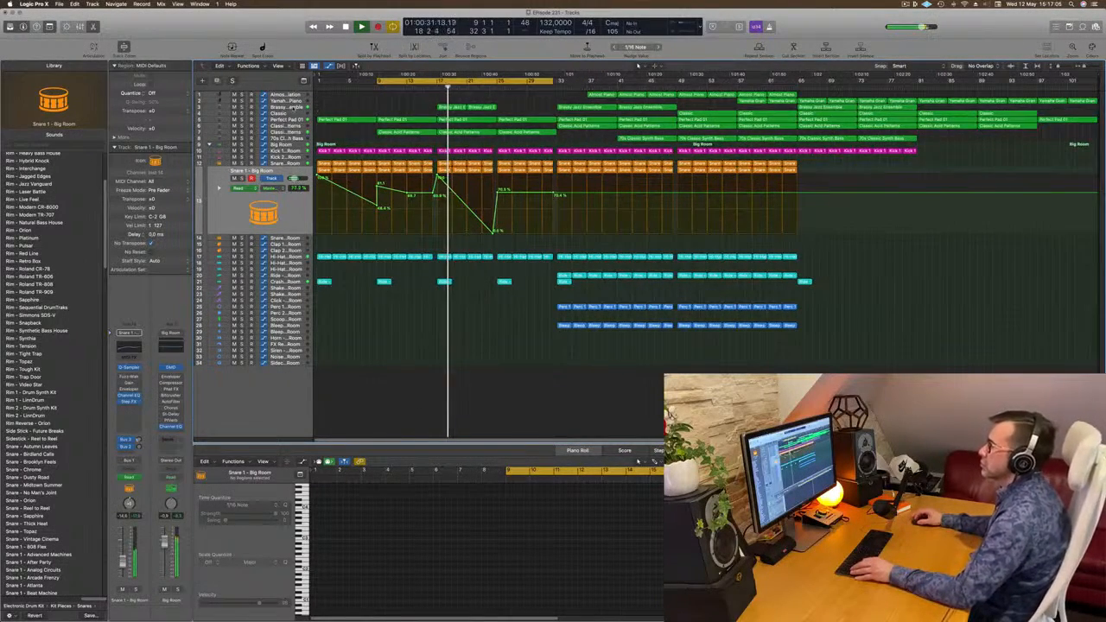
- Lower the Brassy Jazz Ensemble track's volume to -10.0 dB
click(297, 108)
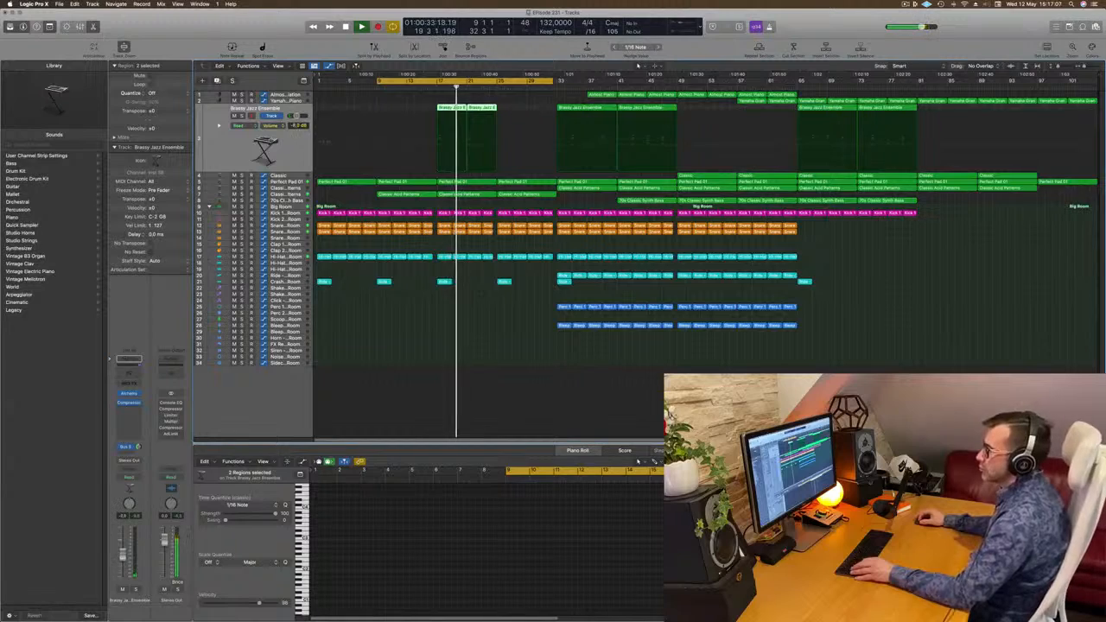
scroll(499, 354, up, 2)
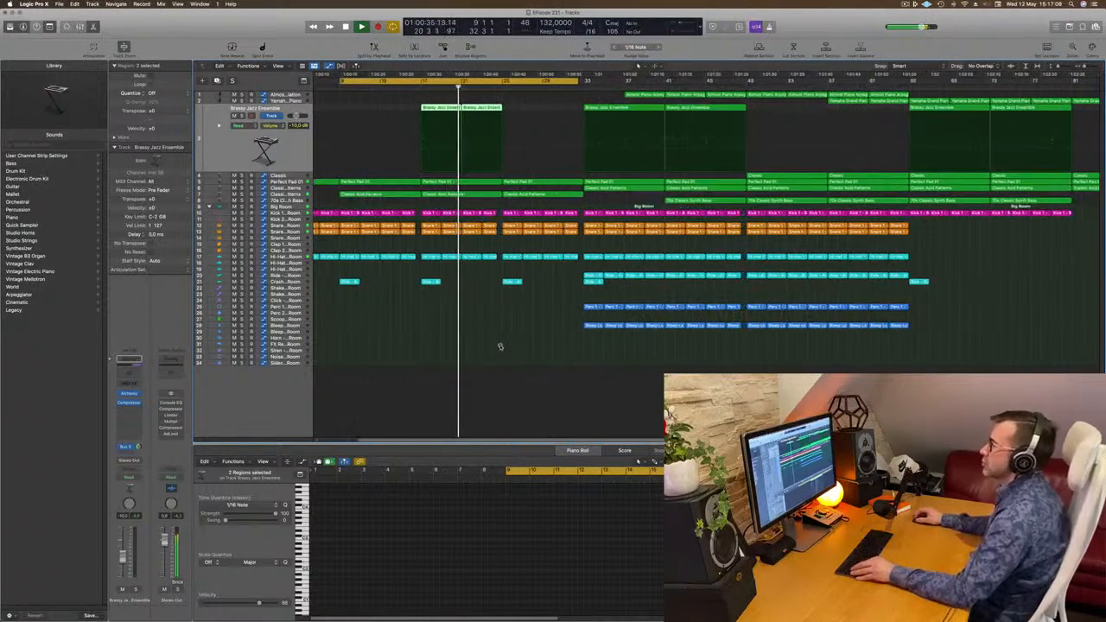
scroll(497, 344, down, 2)
scroll(497, 335, up, 1)
scroll(495, 324, up, 2)
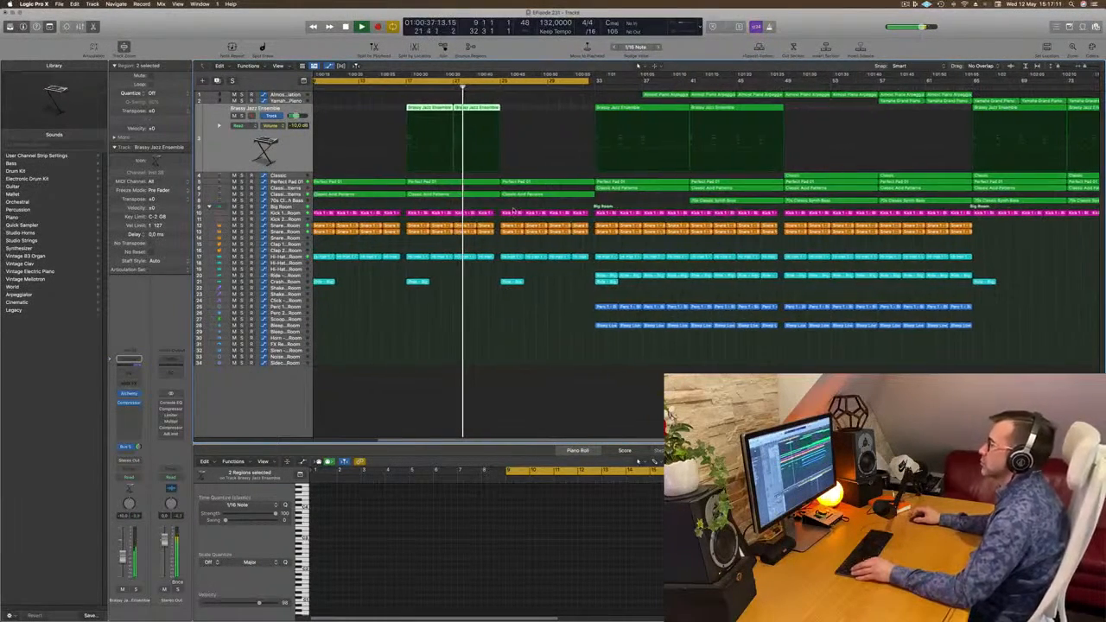
scroll(473, 224, down, 3)
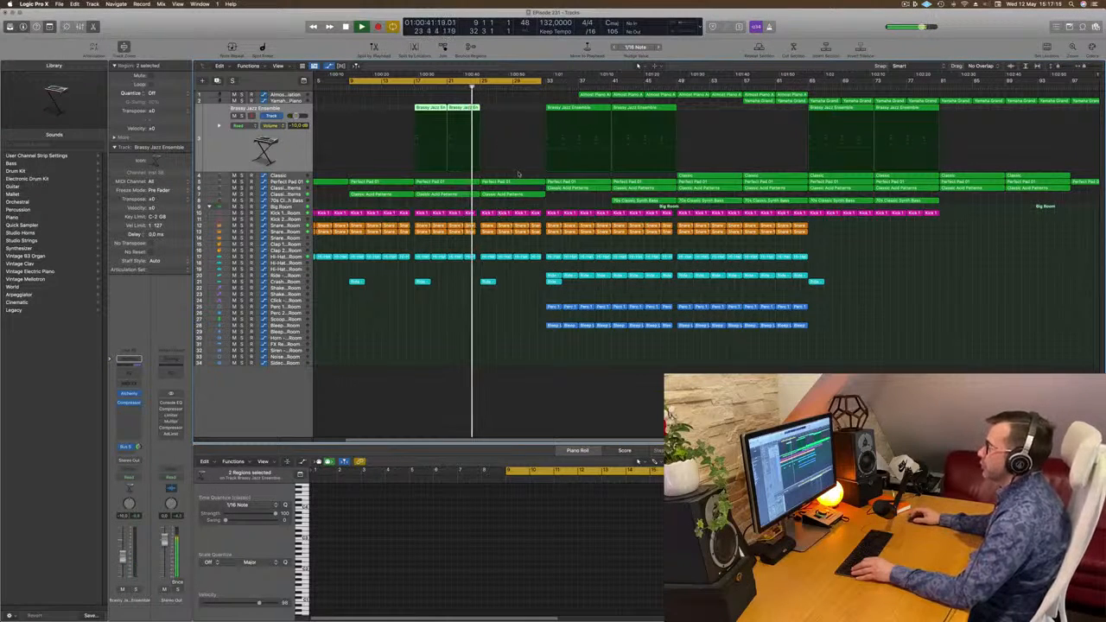
- Copy the upper Classic Acid Patterns region from bar 33 to bar 25 and transpose all its notes up a semitone
drag(572, 188, 515, 191)
click(290, 189)
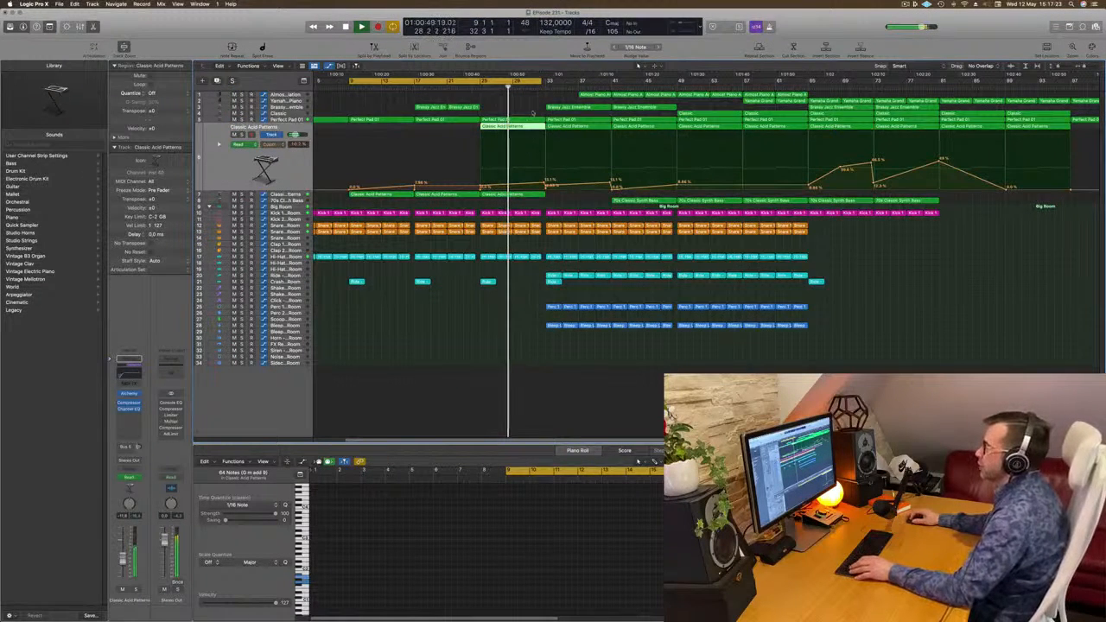
click(529, 123)
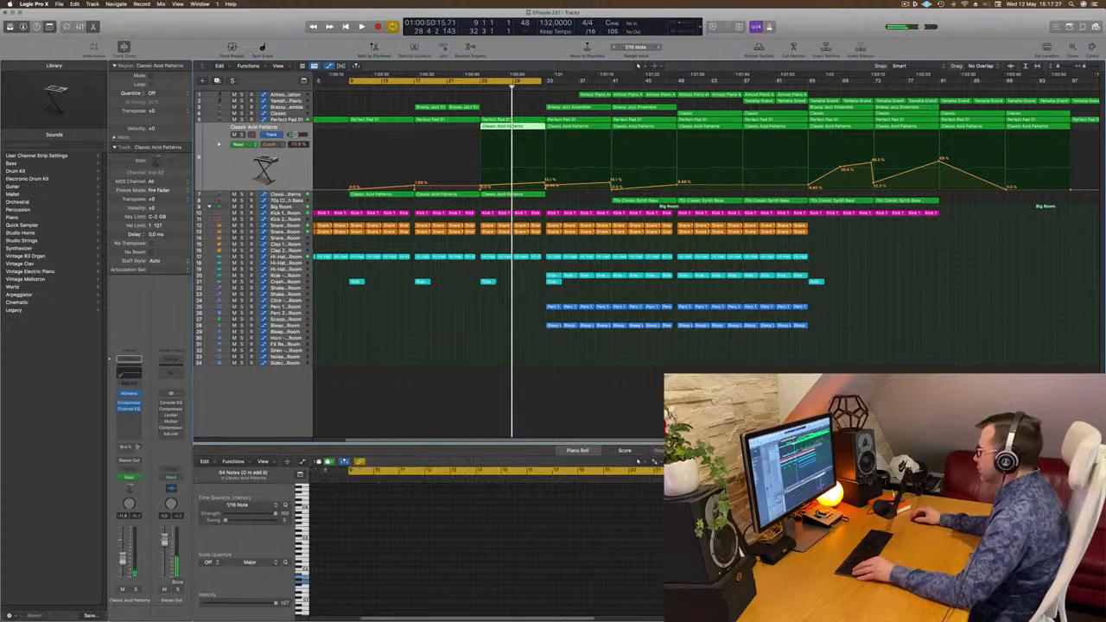
click(570, 520)
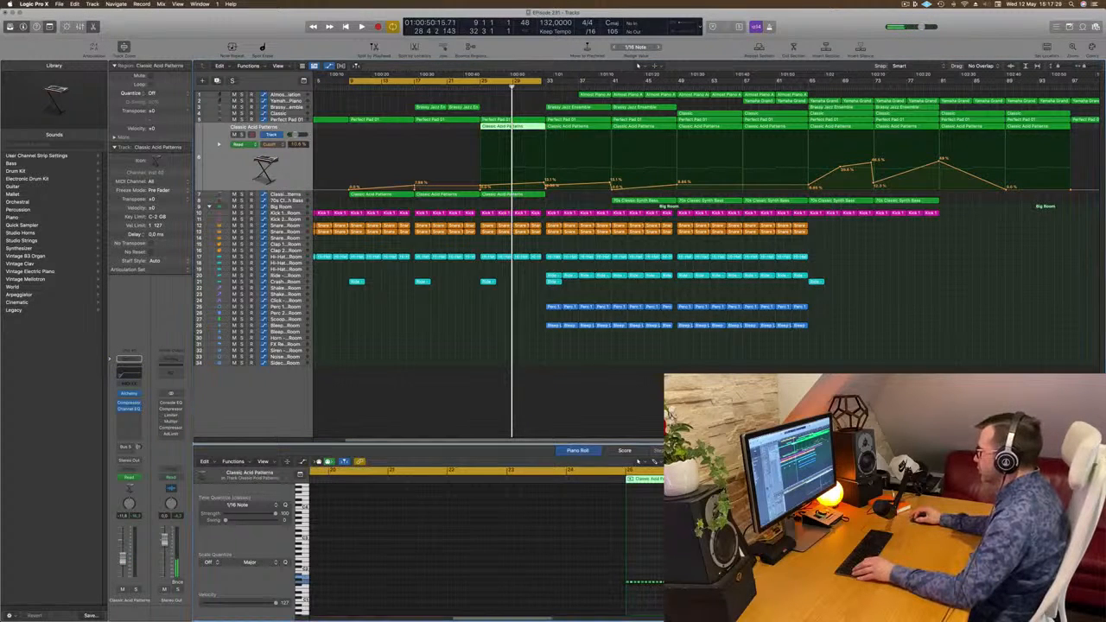
scroll(777, 553, right, 2)
drag(1071, 562, 575, 579)
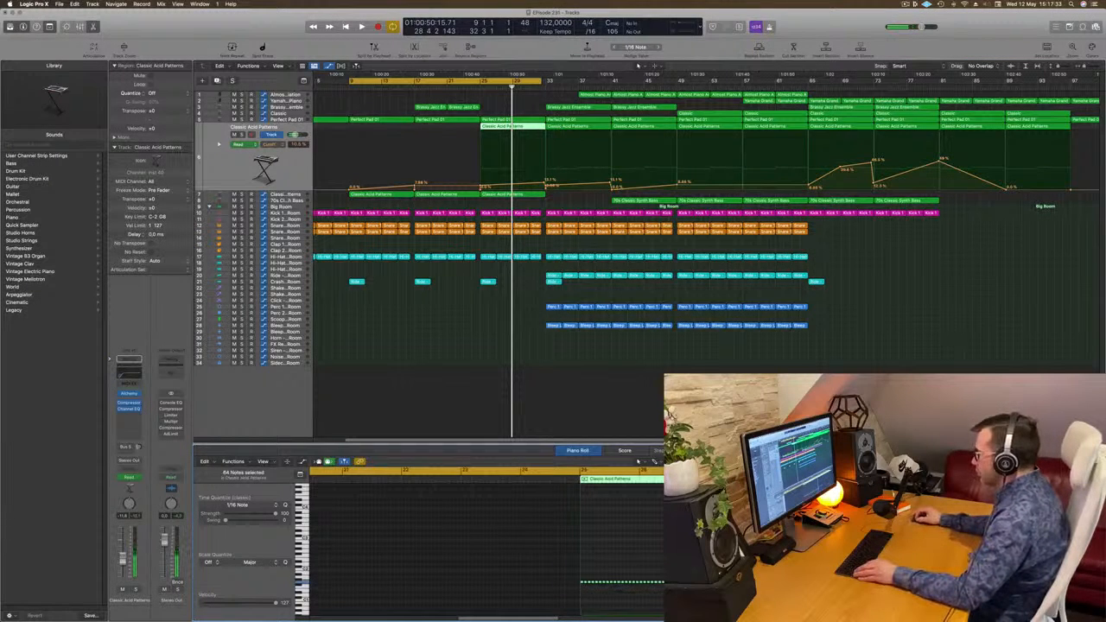
key(alt+Up)
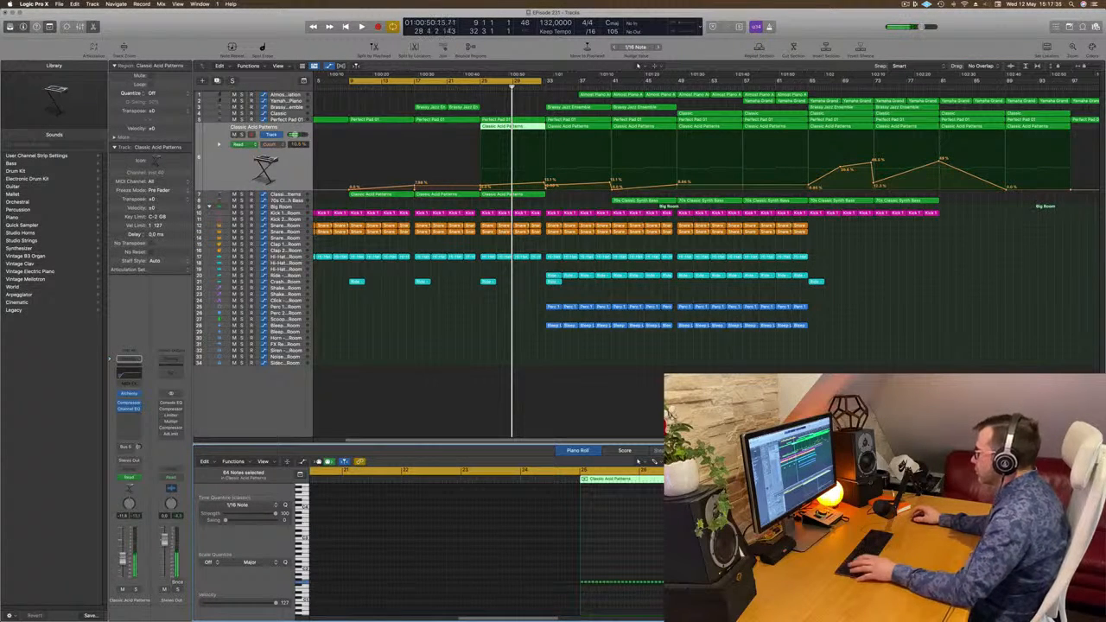
key(space)
click(475, 88)
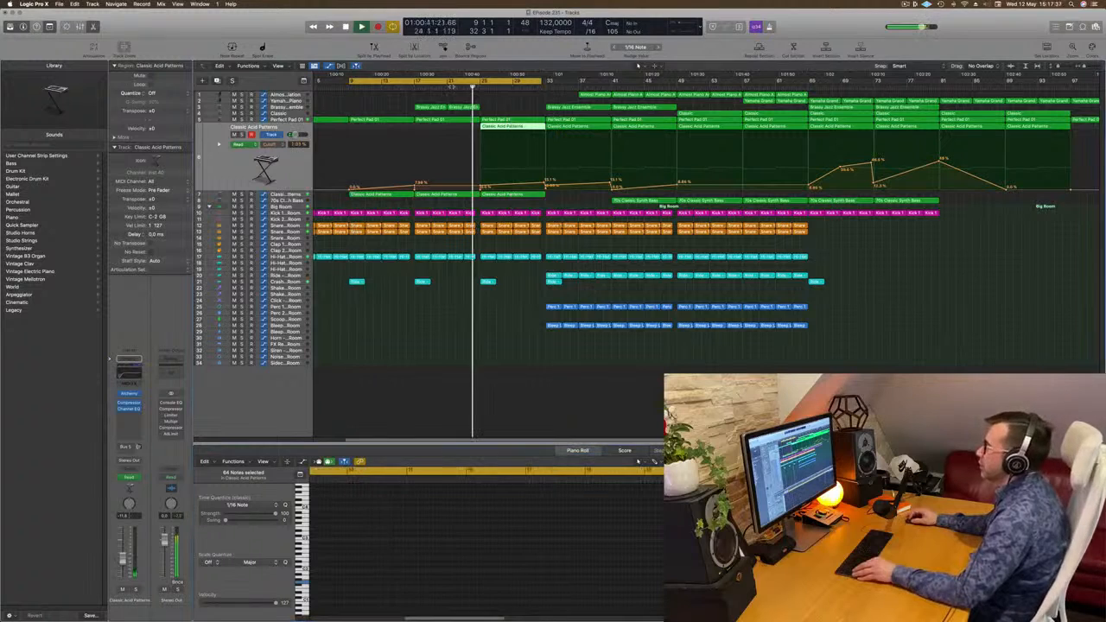
- Copy the two Brassy Jazz Ensemble regions from bars 17–25 to bar 25 and play the section
scroll(471, 89, left, 3)
mouse_move(516, 107)
mouse_down()
mouse_move(456, 108)
mouse_move(514, 111)
mouse_up()
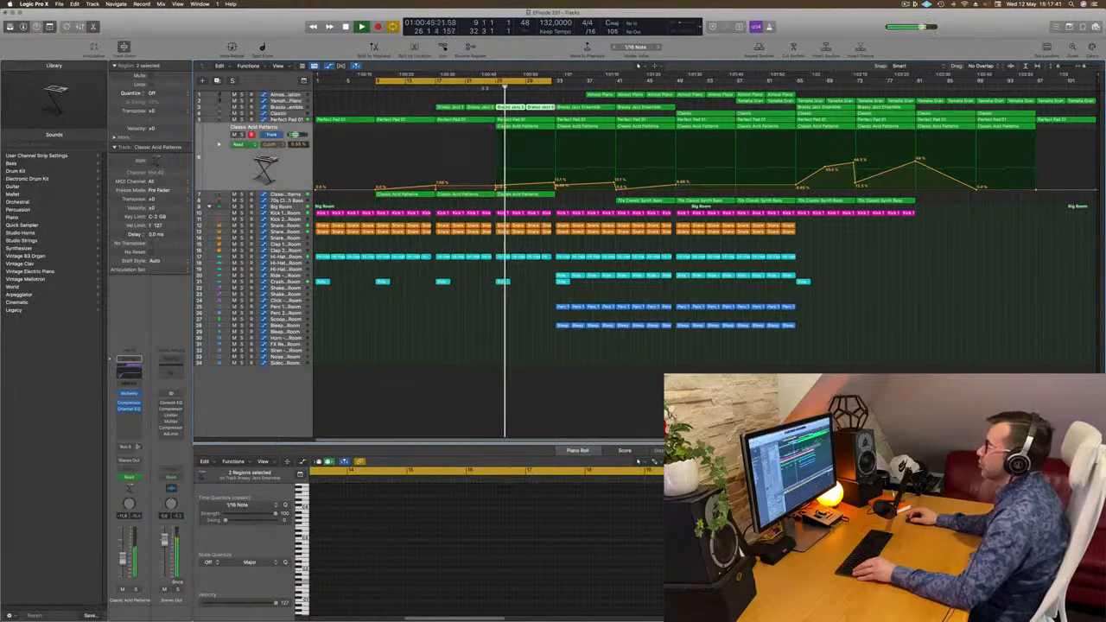
click(448, 97)
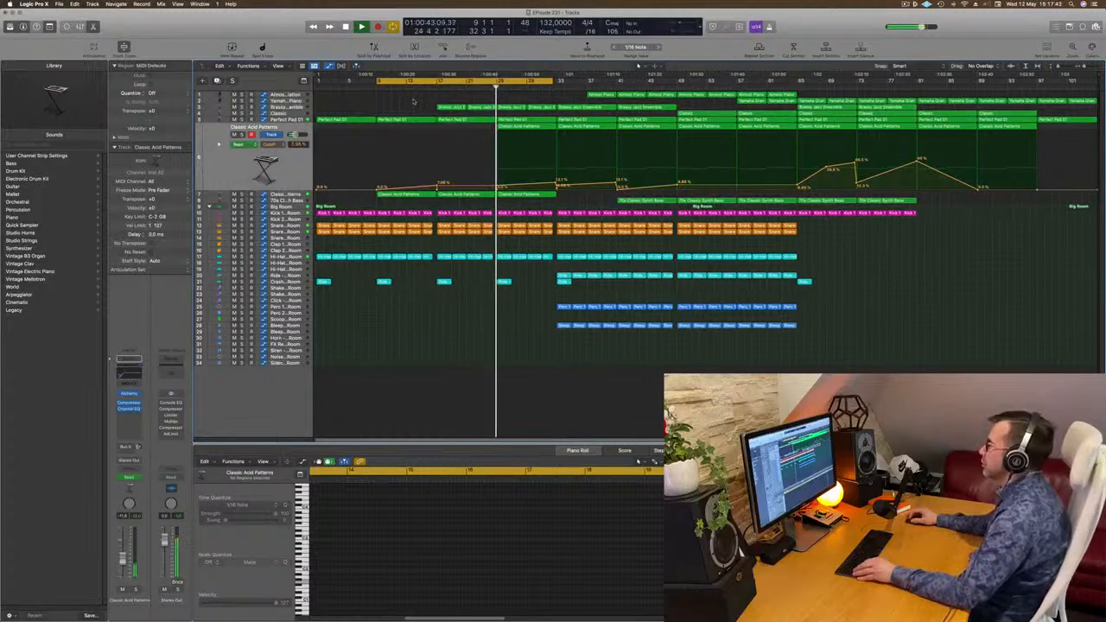
key(super+Right)
key(super+Right)
scroll(520, 216, up, 2)
scroll(529, 231, down, 4)
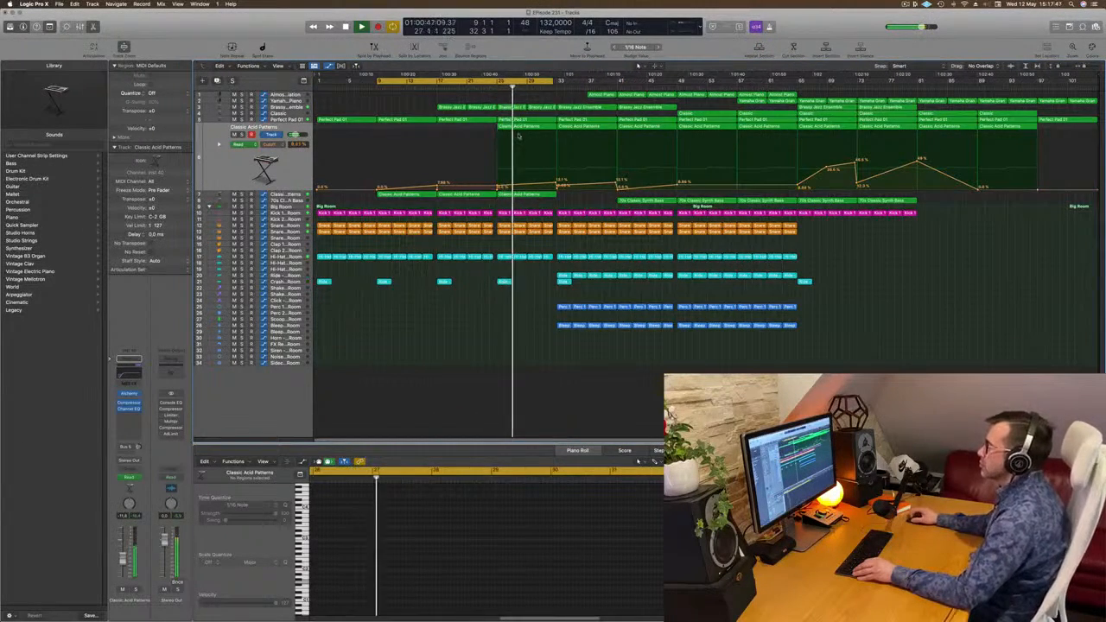
- Copy Almost Piano Arpeggiation regions to bars 25 and 29, filling the stretch up to bar 33
click(283, 95)
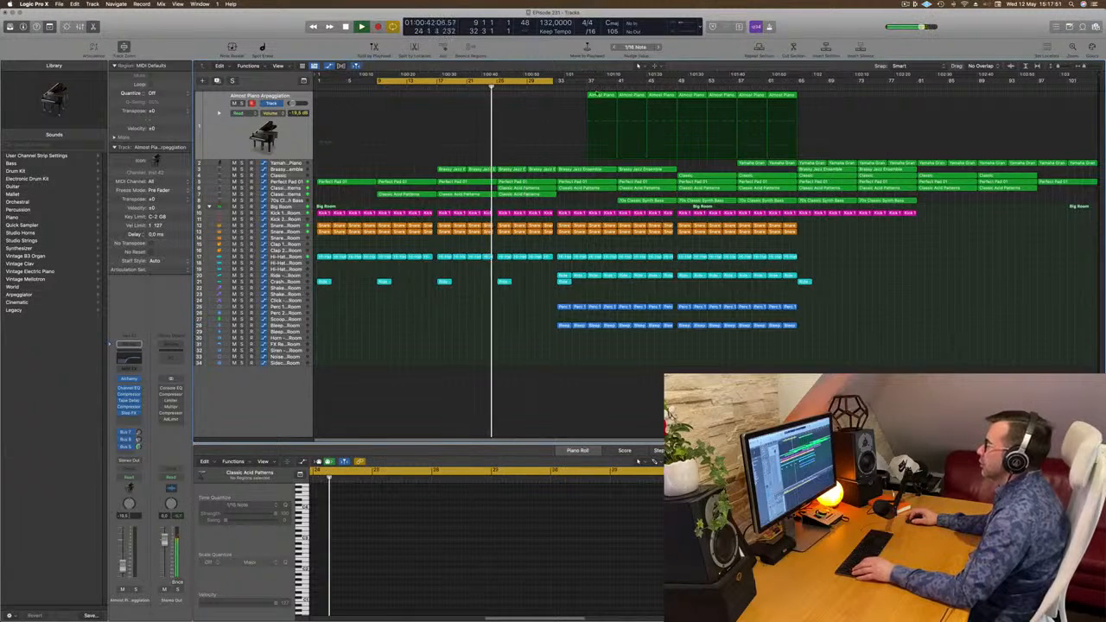
drag(594, 95, 541, 98)
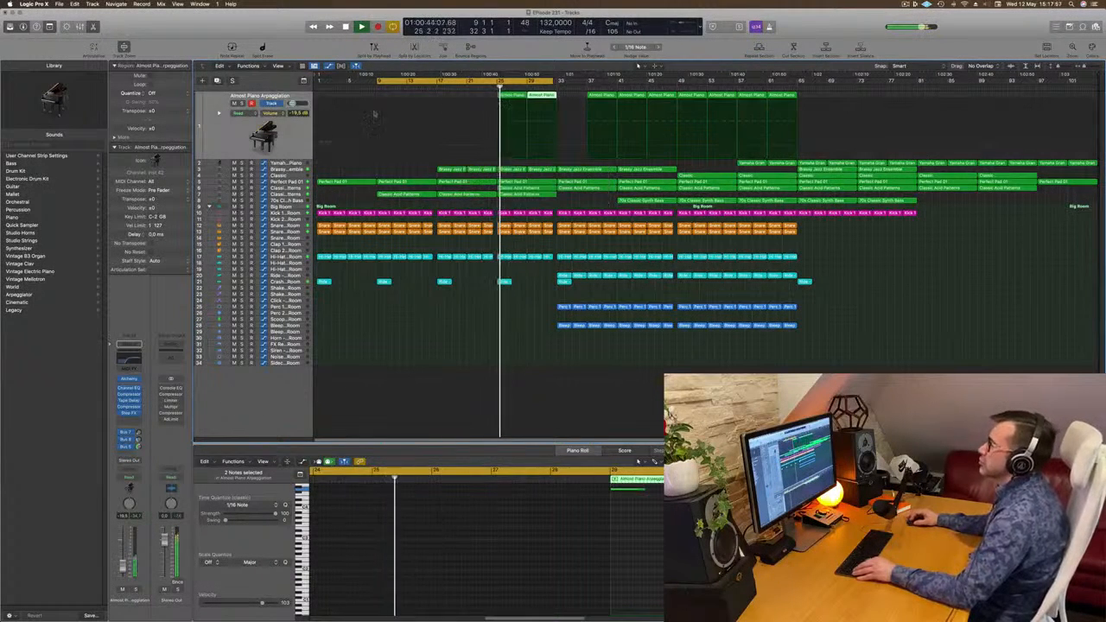
- Lower the Almost Piano Arpeggiation track's volume to -29.0 dB while the section plays
click(295, 131)
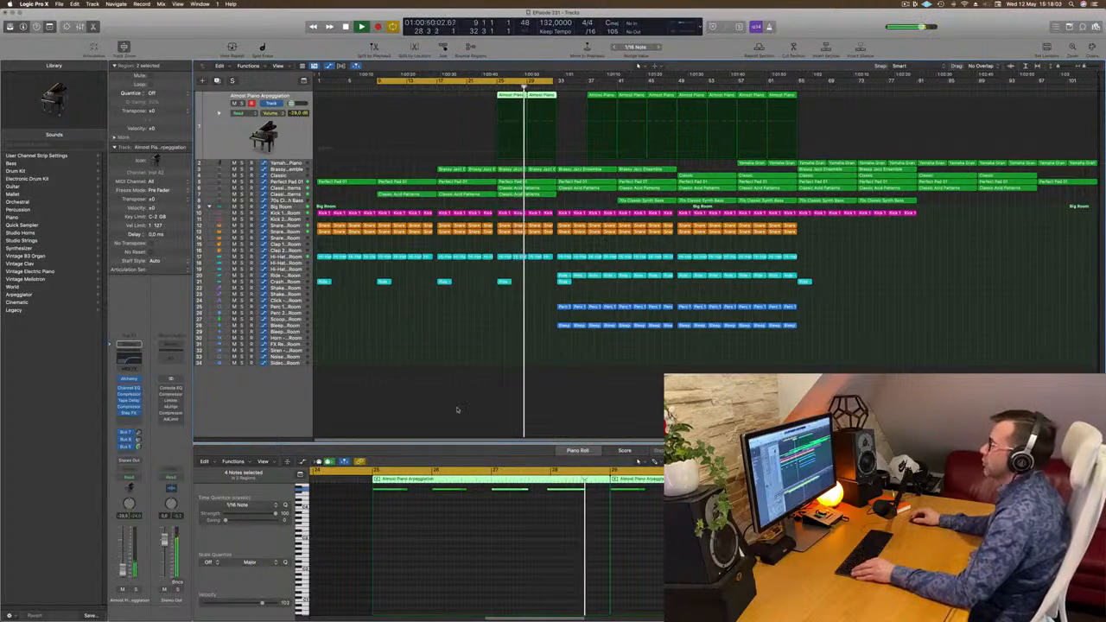
click(472, 311)
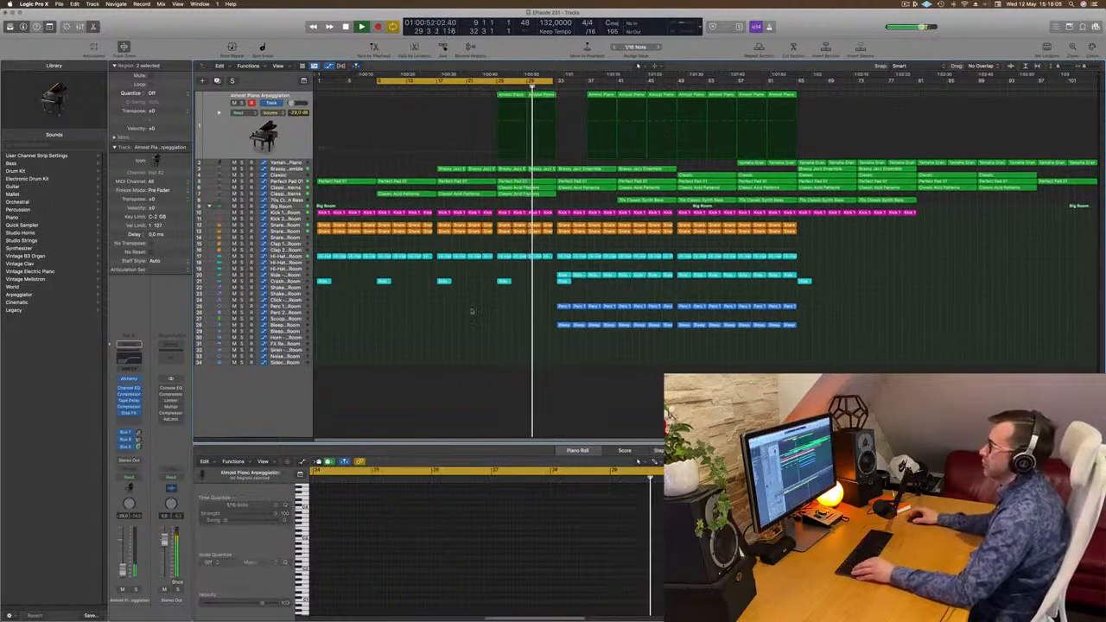
scroll(477, 311, up, 3)
- Copy four Ride regions from bar 33 to bar 25 so they fill bars 25–33
scroll(476, 309, down, 3)
ctrl+alt+click(475, 309)
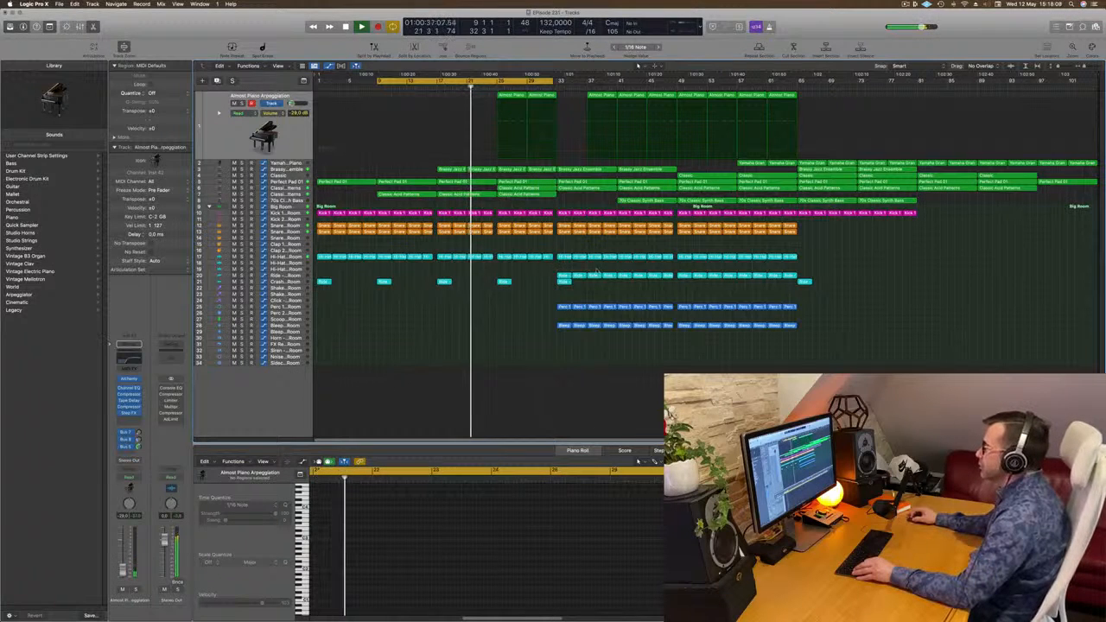
drag(550, 271, 508, 282)
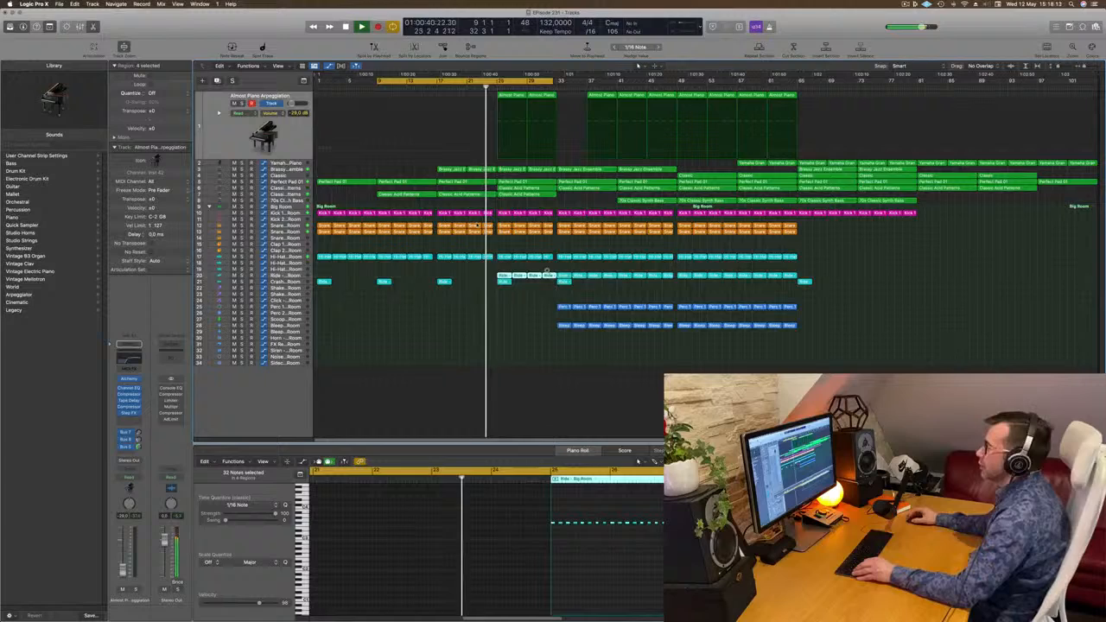
- Copy eight notes into the empty end of the Snare 1 region at bar 23, filling it up to bar 25, and replay the transition
click(302, 233)
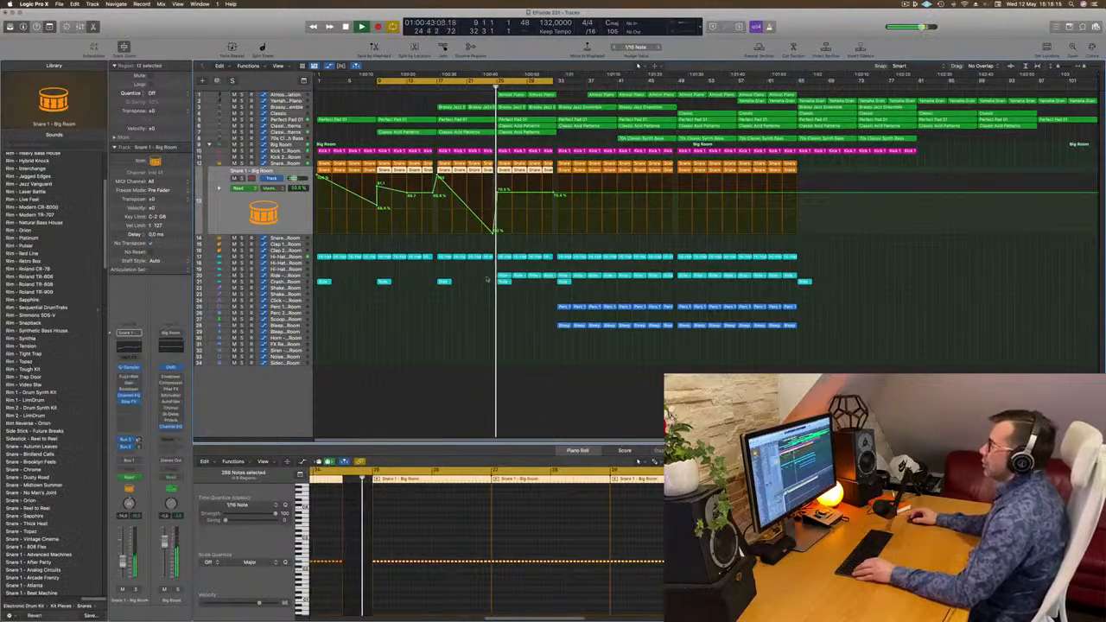
key(super+Right)
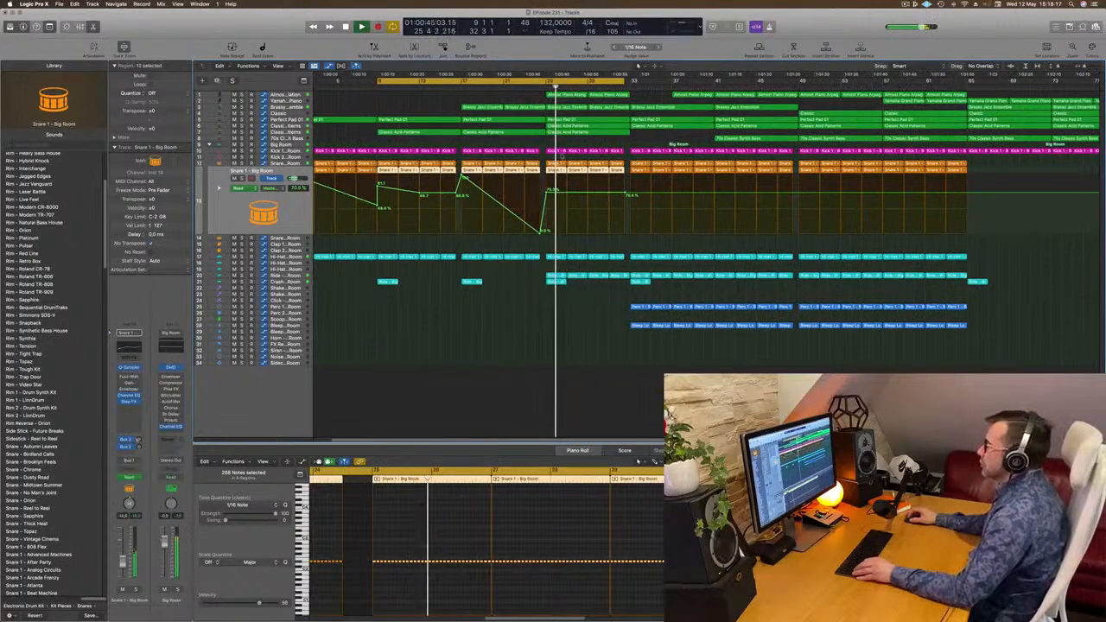
click(546, 158)
drag(538, 172, 540, 170)
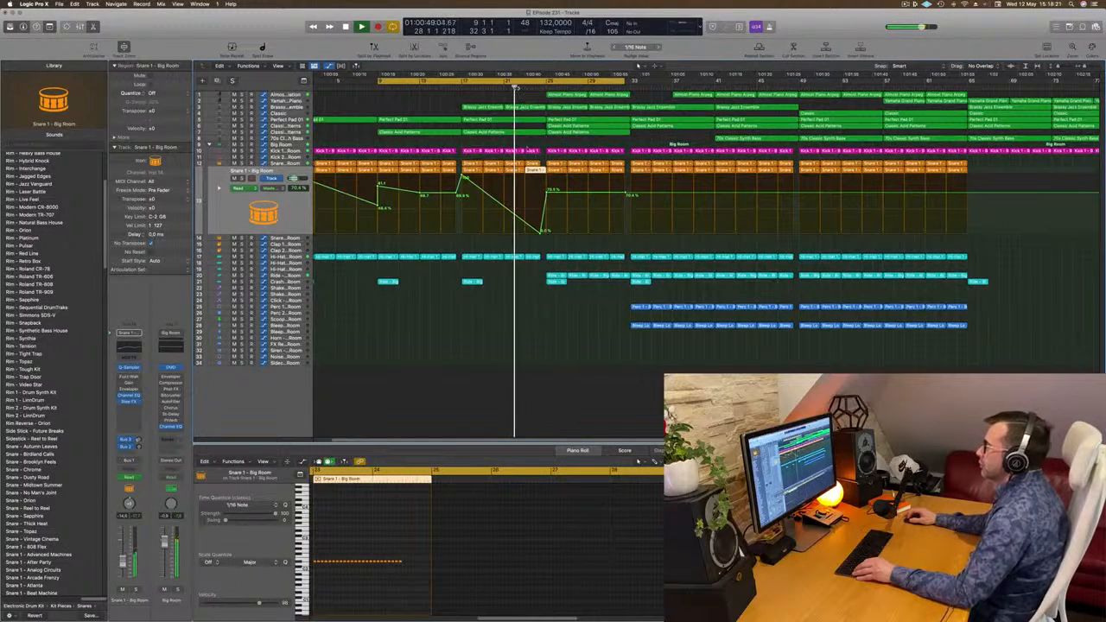
scroll(476, 585, up, 4)
mouse_move(578, 555)
mouse_down()
mouse_move(508, 570)
mouse_move(563, 564)
mouse_up()
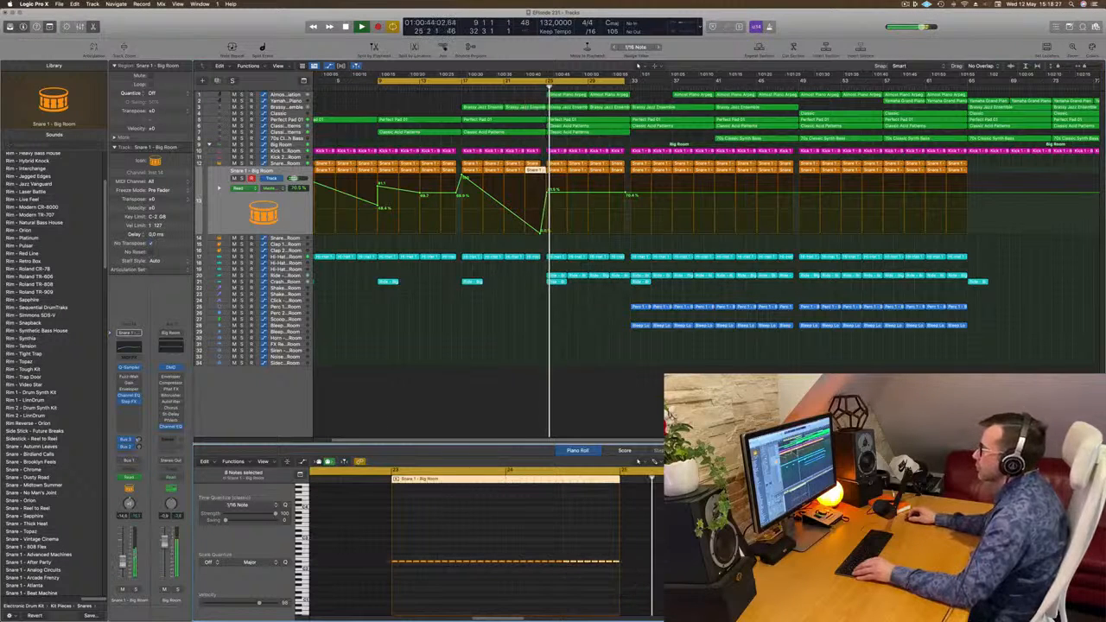
click(524, 88)
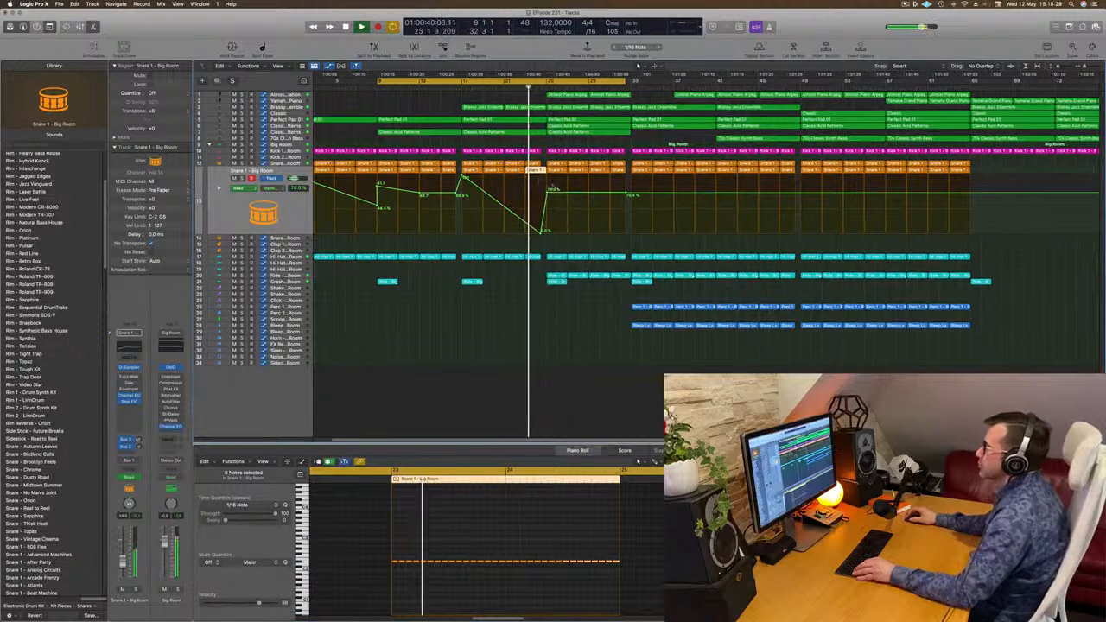
- Adjust the steep Snare 1 automation rise between the drop to zero and bar 25
scroll(552, 195, up, 5)
click(716, 208)
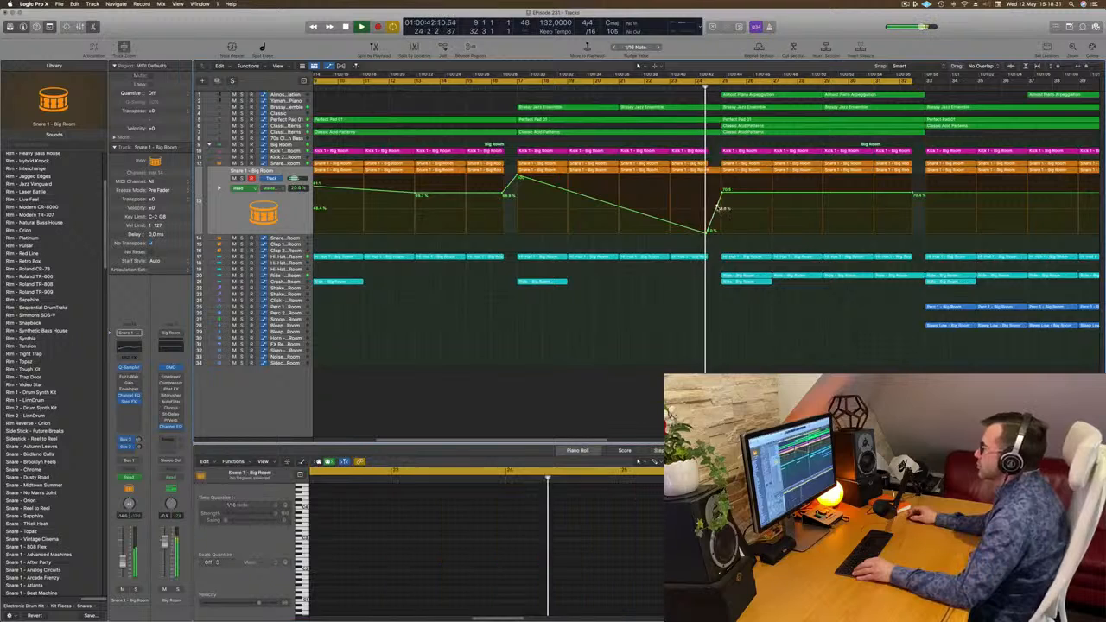
mouse_move(716, 208)
mouse_down()
mouse_move(718, 226)
mouse_move(721, 194)
mouse_up()
click(717, 210)
scroll(710, 212, left, 8)
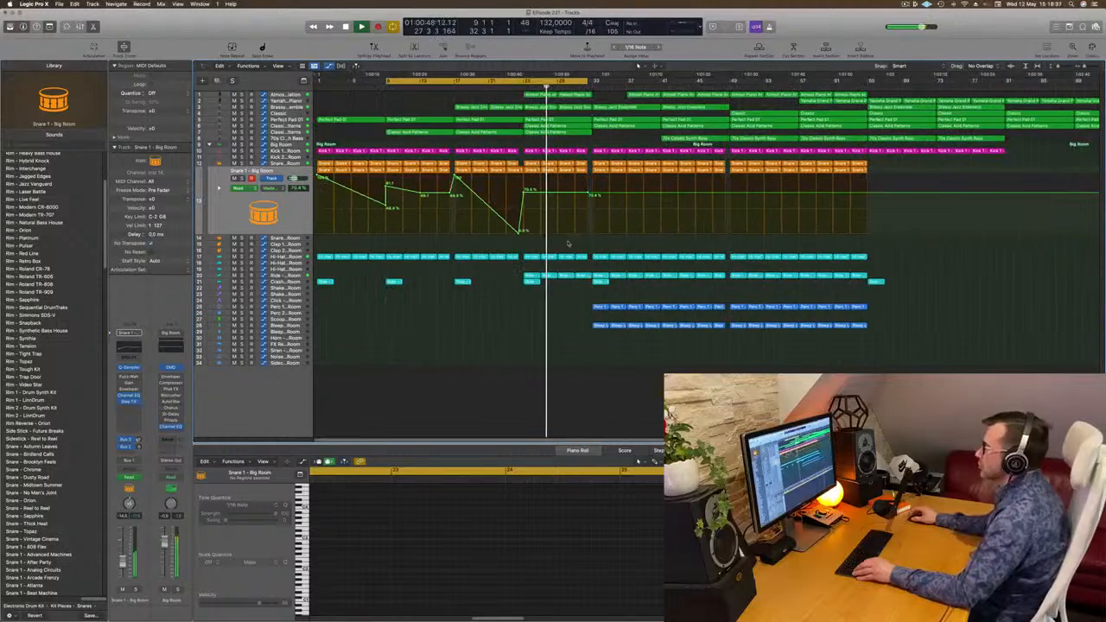
- Shorten the cycle range to bars 25–33 and restart playback from bar 25
scroll(708, 216, down, 2)
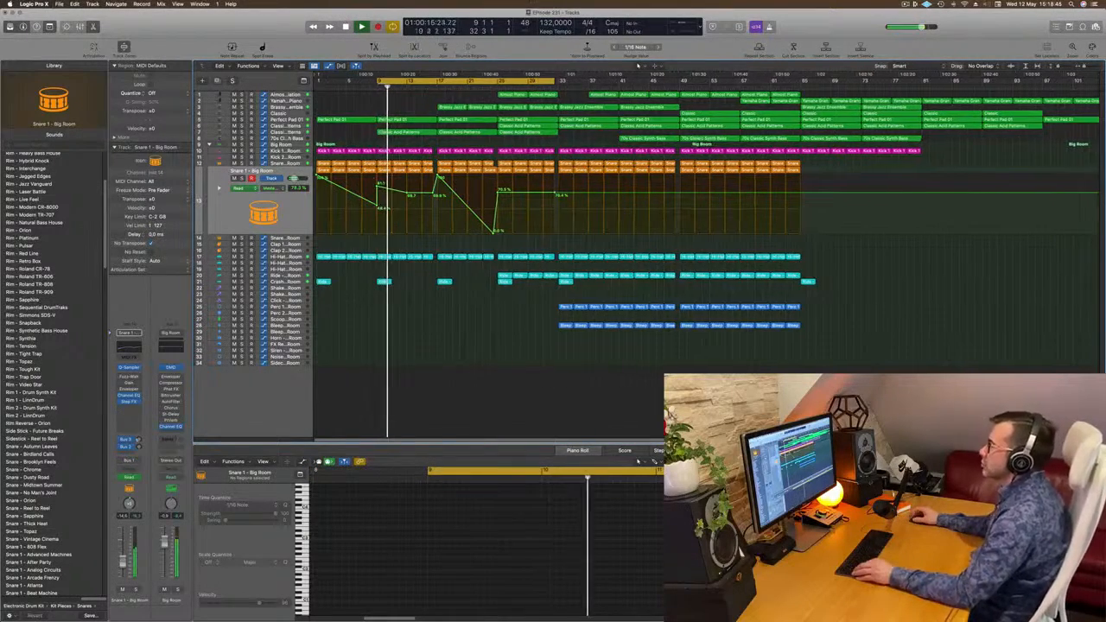
scroll(492, 359, up, 1)
scroll(498, 364, down, 3)
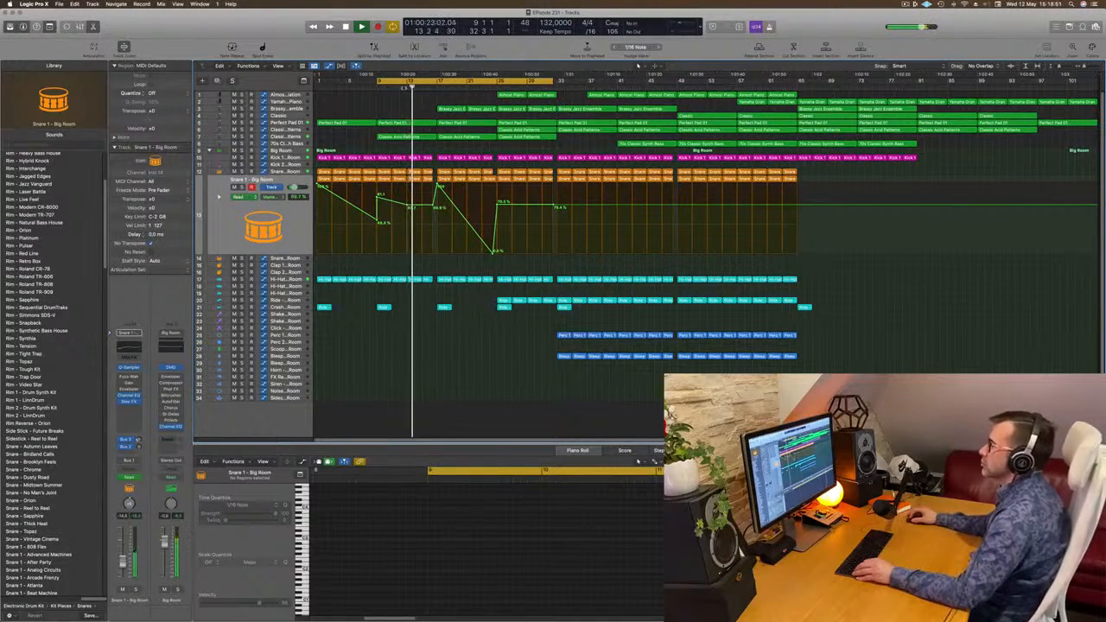
drag(377, 82, 496, 82)
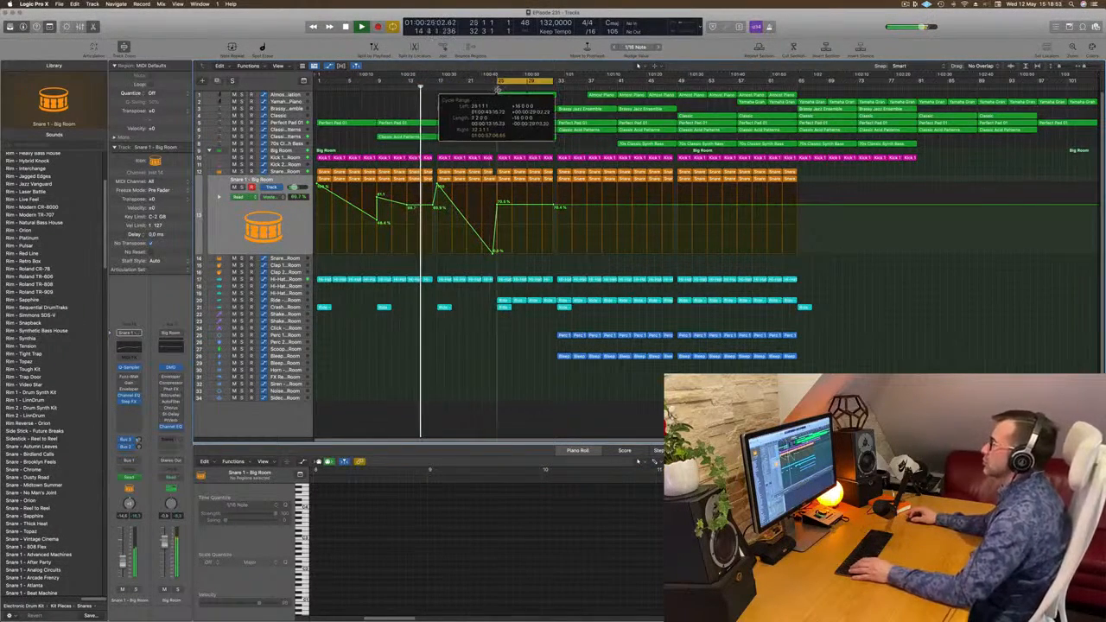
key(space)
key(space)
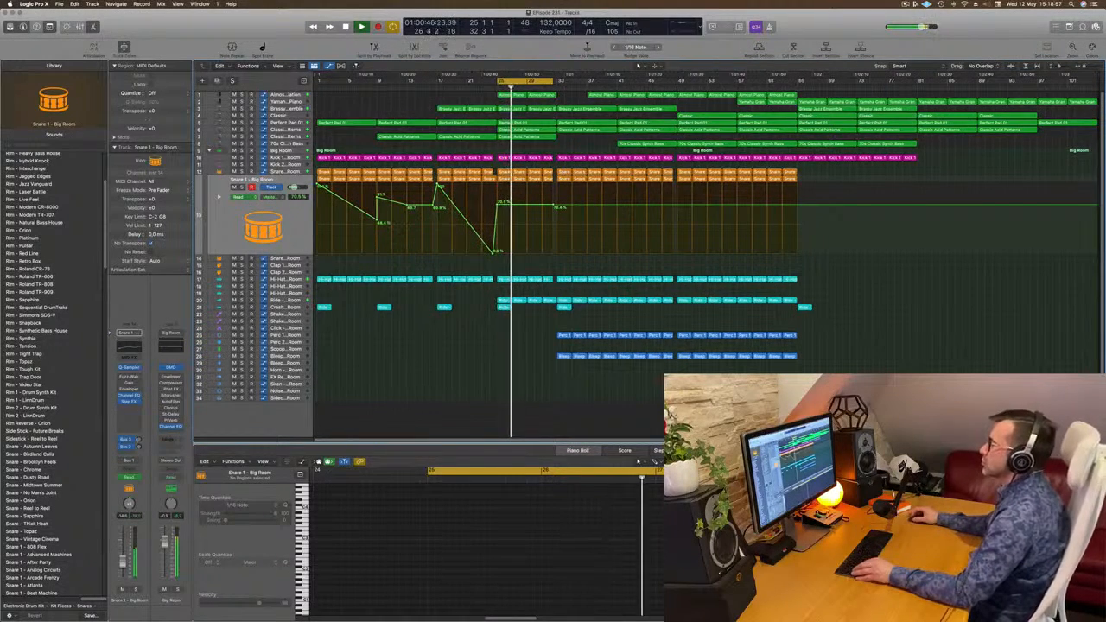
key(super+Right)
key(super+Left)
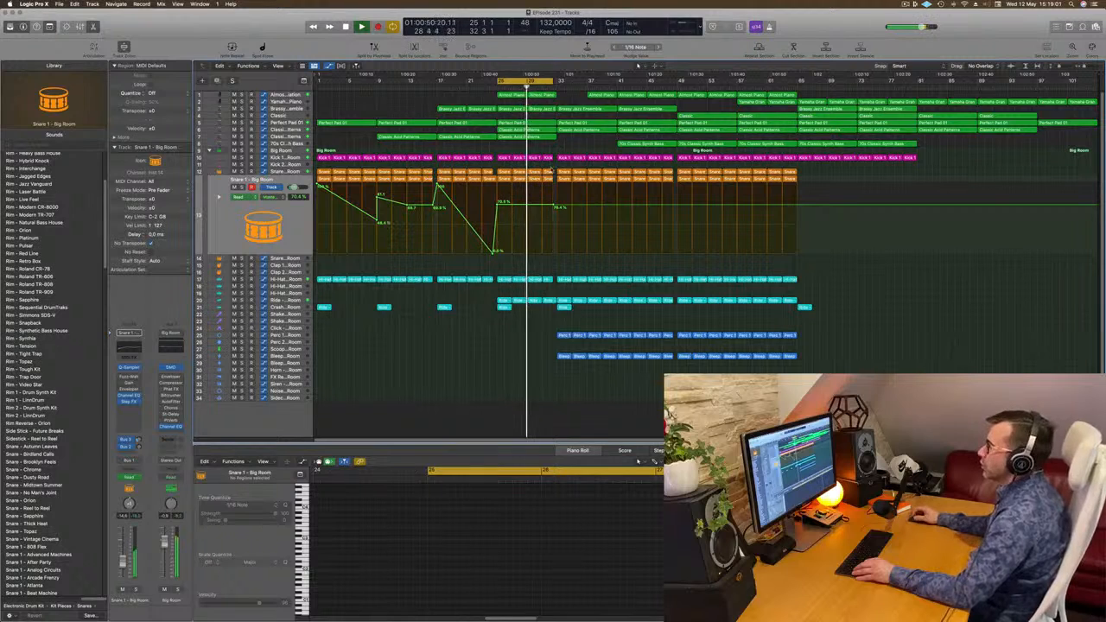
- Delete the hi-hat, Ride, Perc 1 and Bleep Low regions between bars 33 and 41
drag(612, 166, 563, 174)
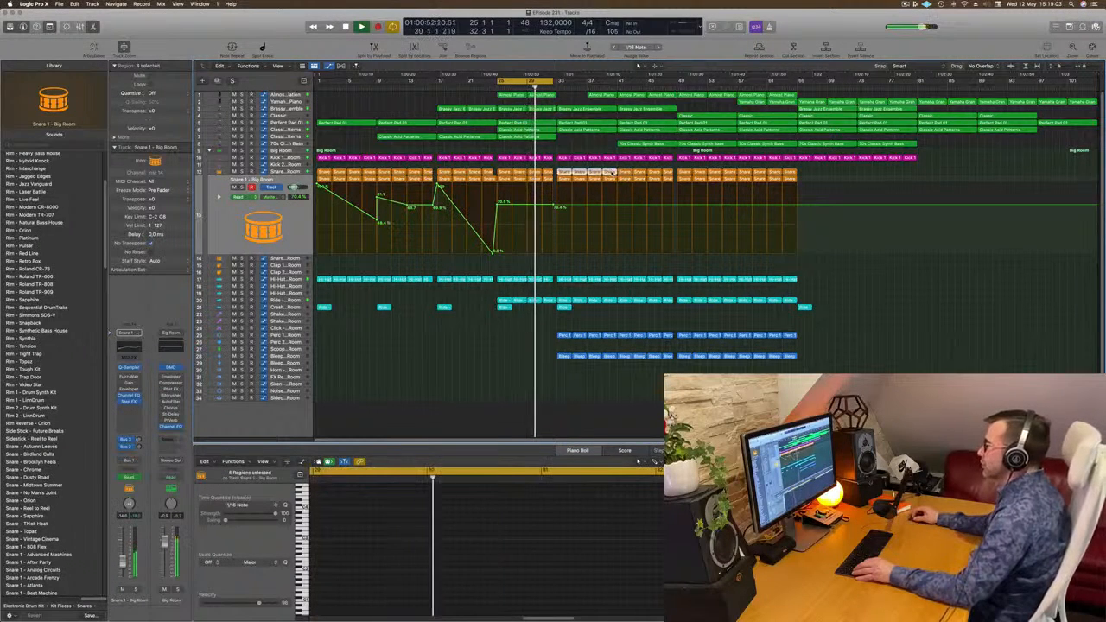
drag(562, 273, 582, 292)
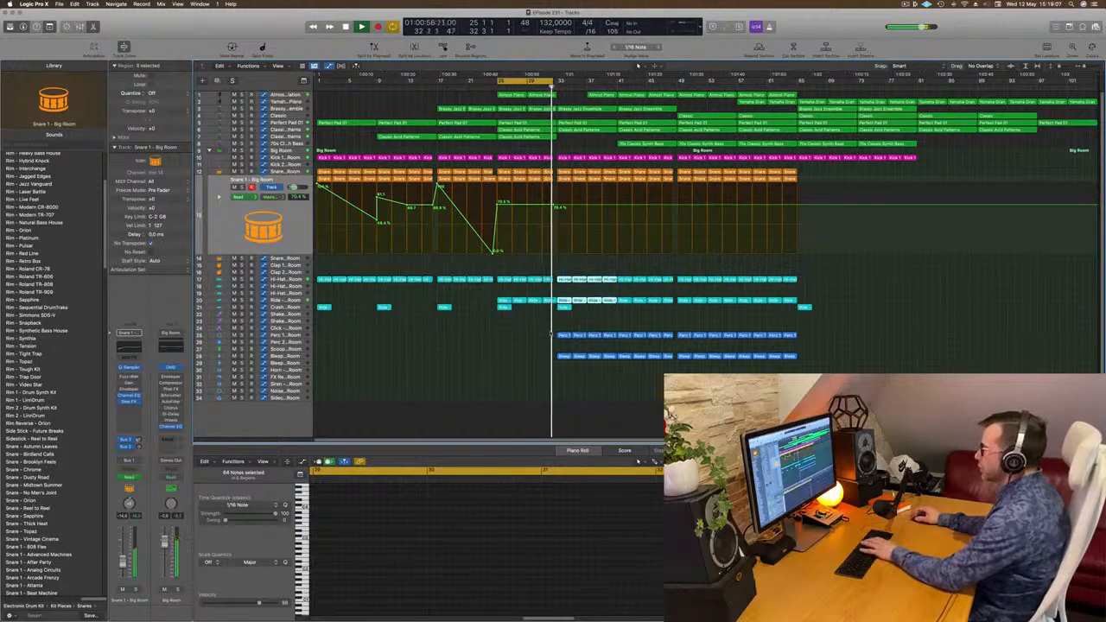
key(Delete)
key(Delete)
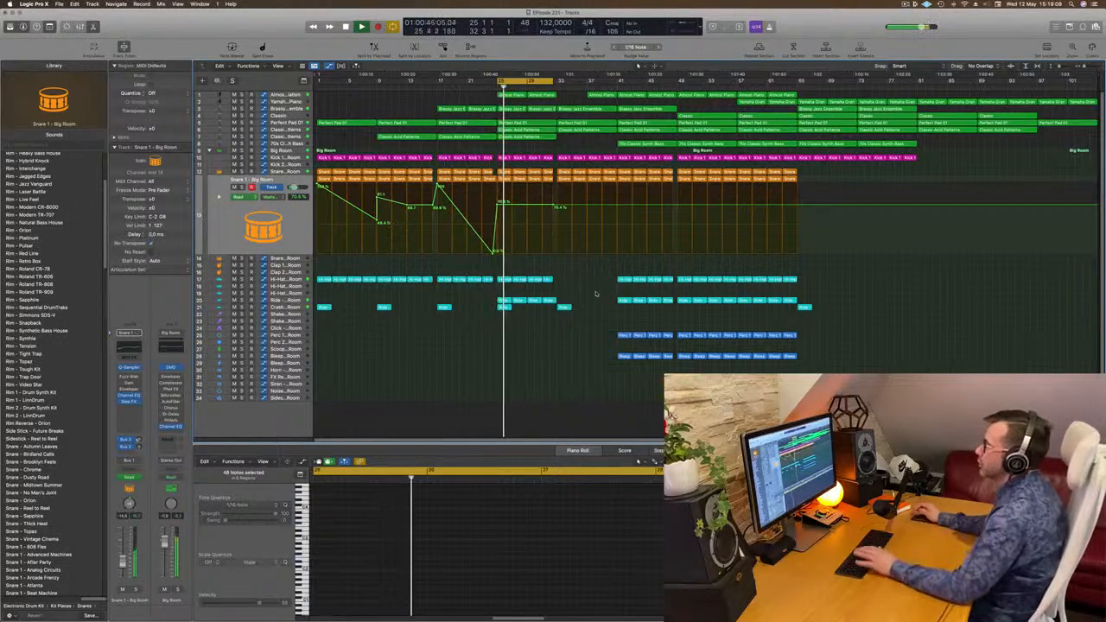
scroll(607, 105, up, 1)
scroll(607, 104, down, 1)
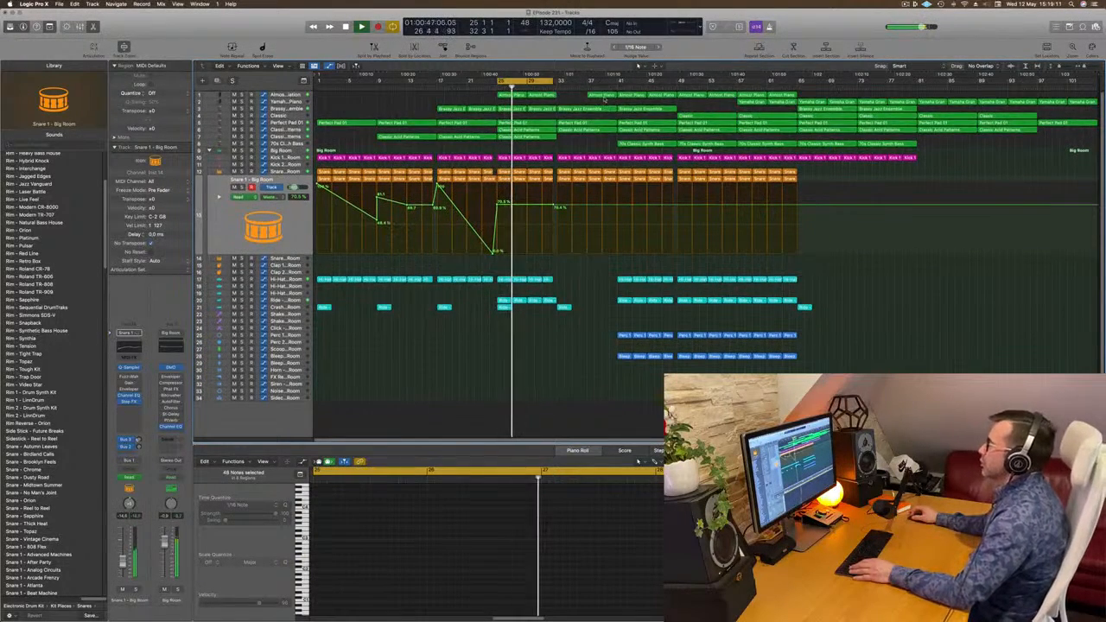
- Delete the Almost Piano Arpeggiation region at bar 37 and extend the cycle range to bar 41
click(605, 96)
key(Delete)
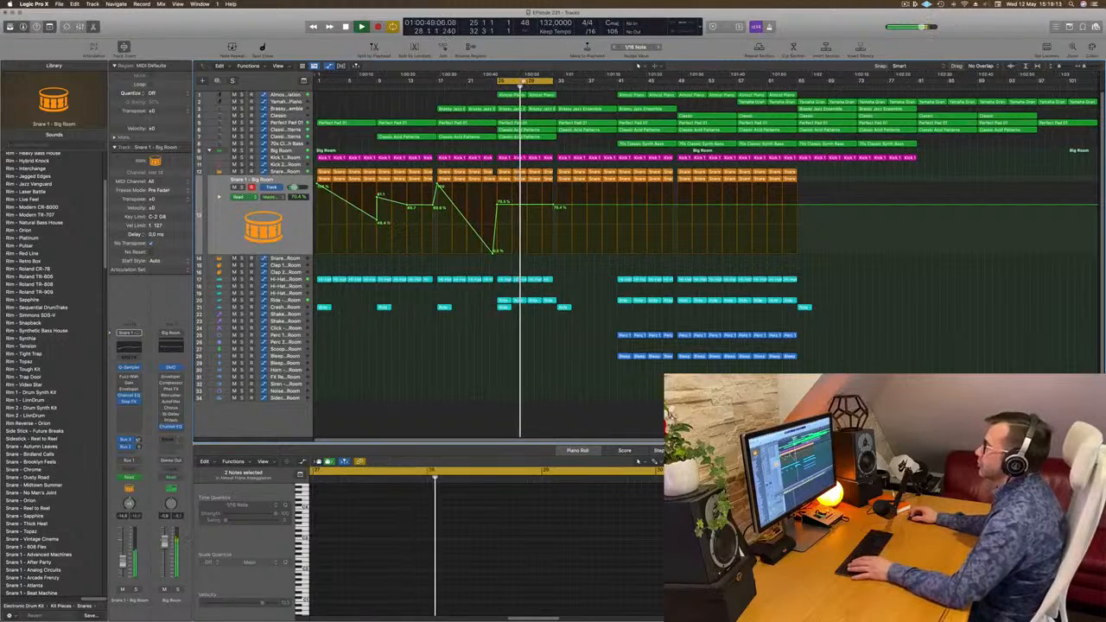
mouse_move(532, 82)
mouse_down()
mouse_move(593, 84)
mouse_move(534, 86)
mouse_up()
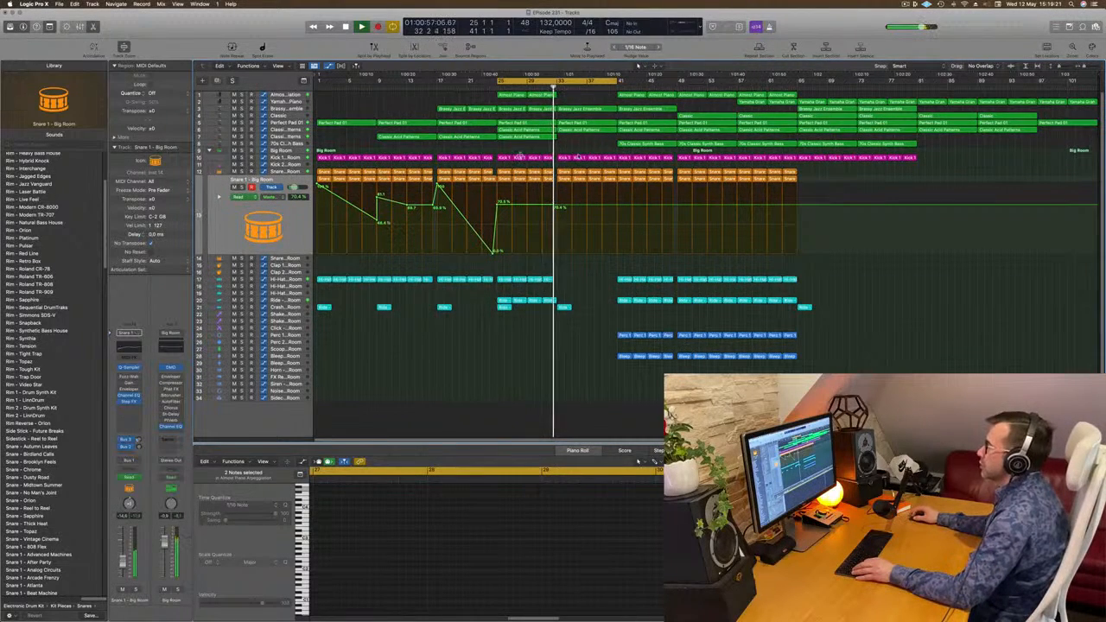
- Replace the Kick 1 region at bar 31 with a copy of the one from bar 7 and play the transition
click(546, 158)
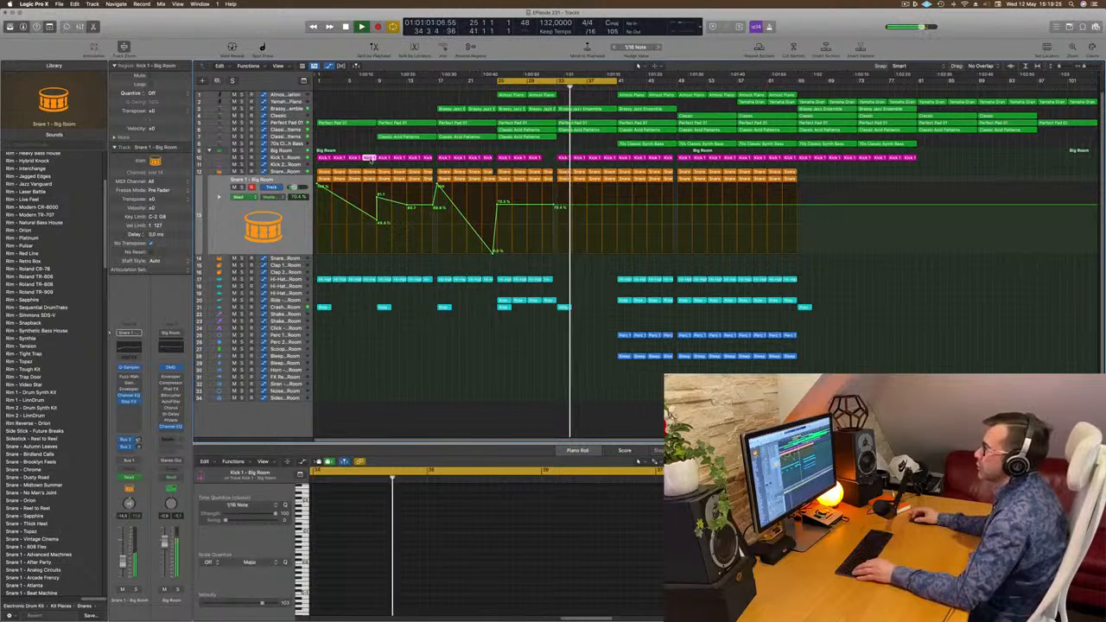
drag(370, 160, 549, 161)
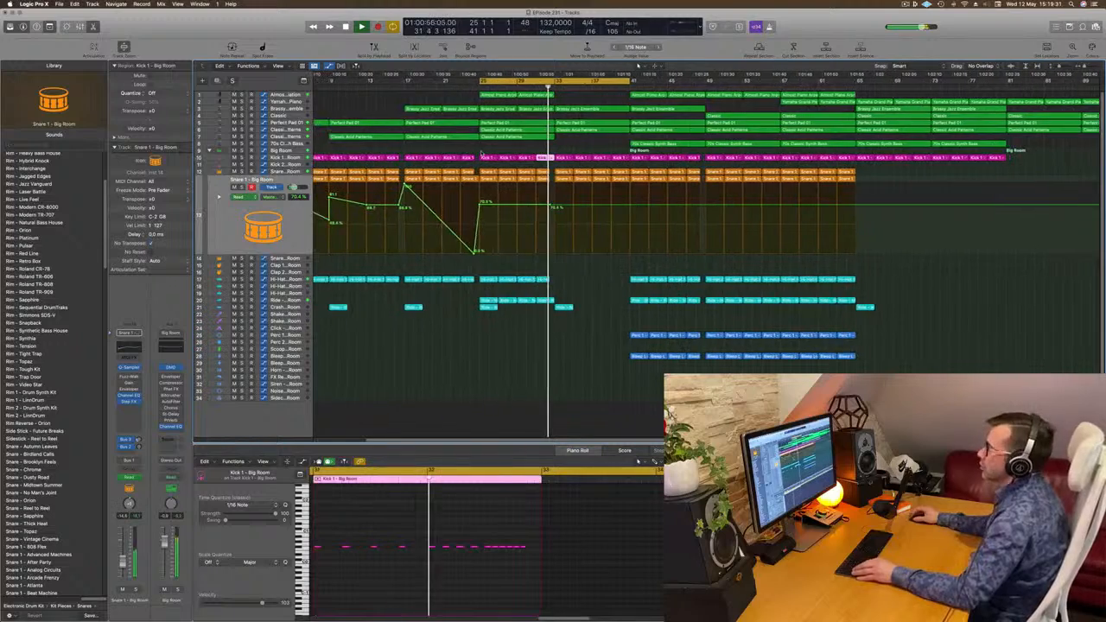
scroll(484, 152, right, 3)
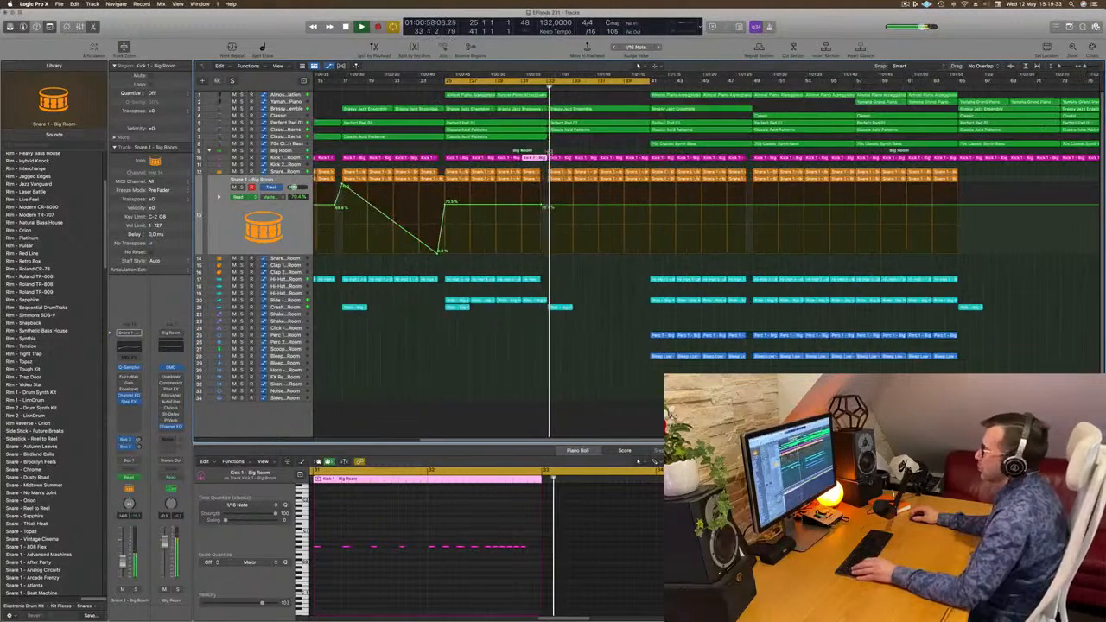
scroll(508, 156, left, 3)
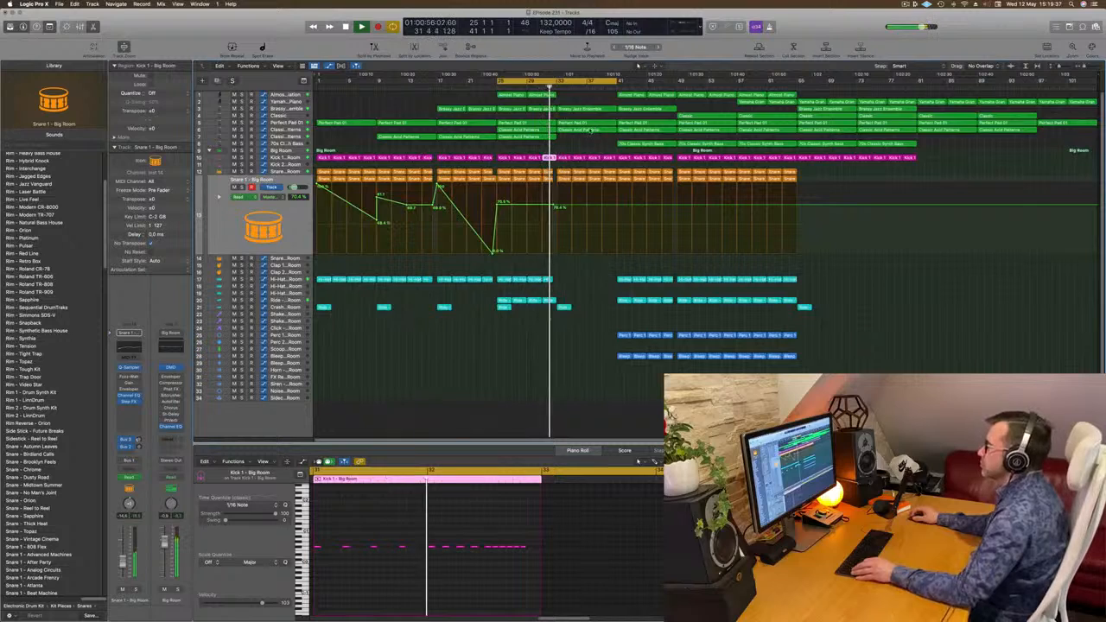
- Copy the 70s Classic Synth Bass region from bar 41 to bar 33 and select its track
click(621, 144)
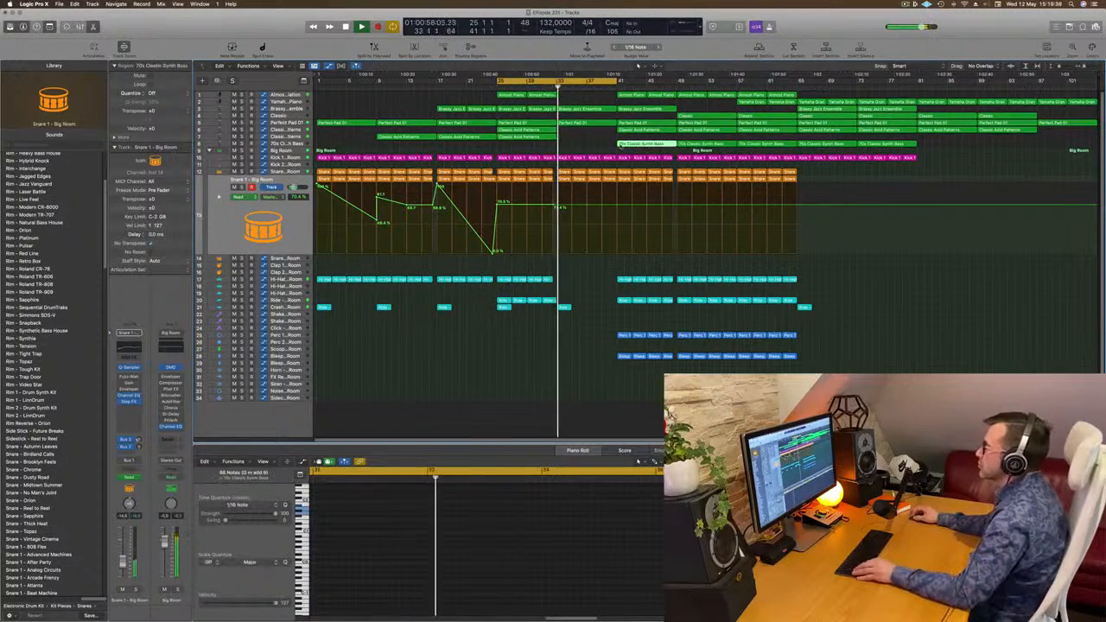
drag(620, 144, 560, 145)
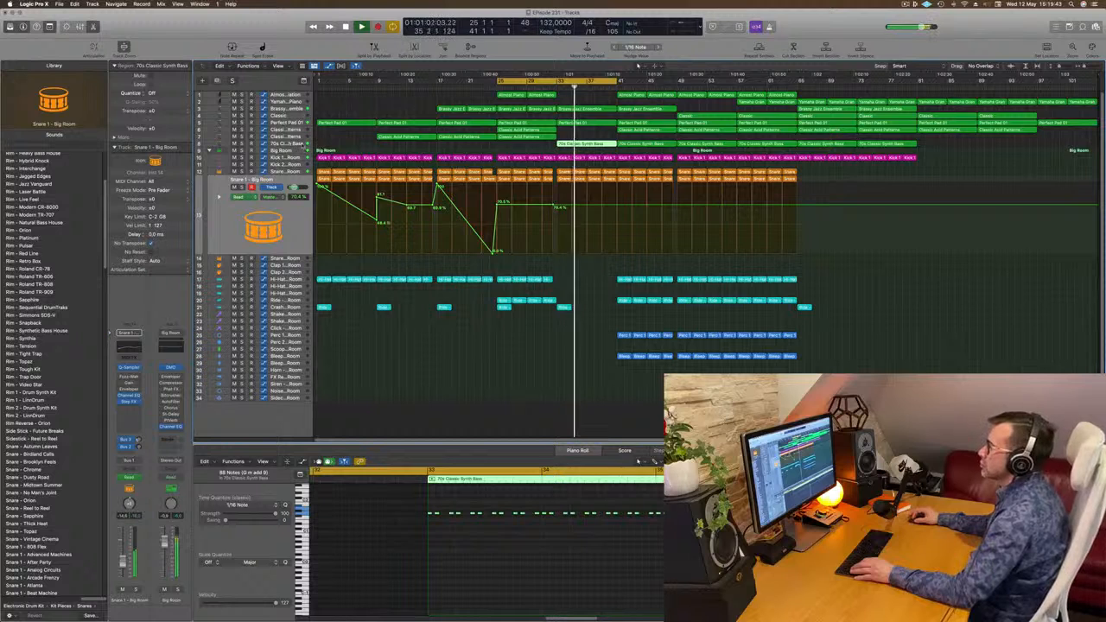
click(303, 145)
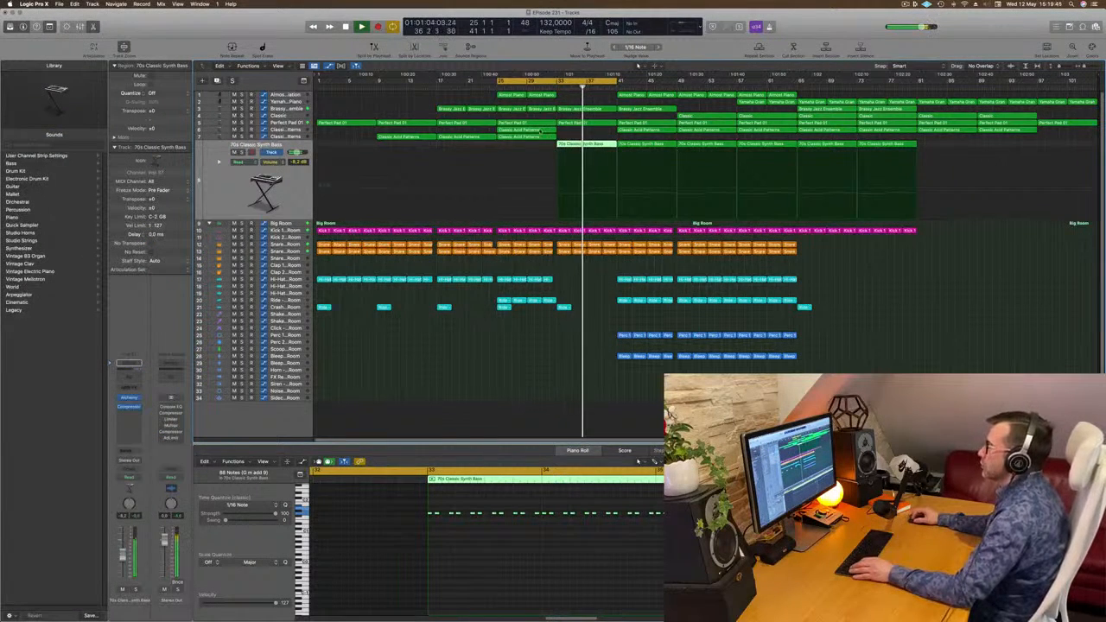
- Copy the upper Classic Acid Patterns region from bar 25 to bar 33 and replay the transition into bar 33
drag(541, 134, 594, 131)
click(548, 87)
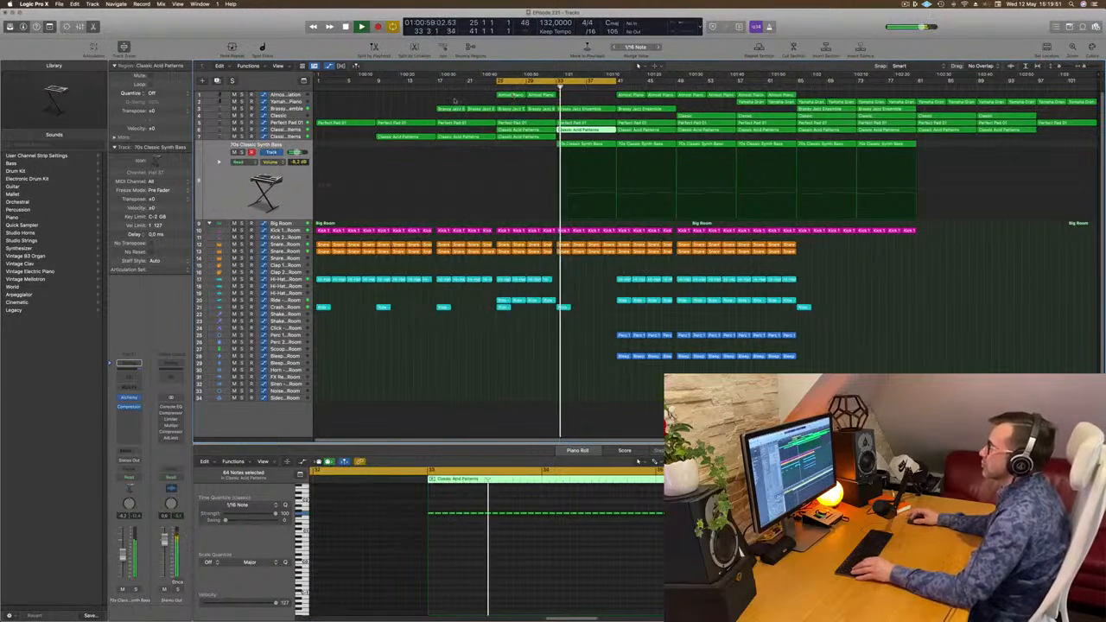
click(355, 109)
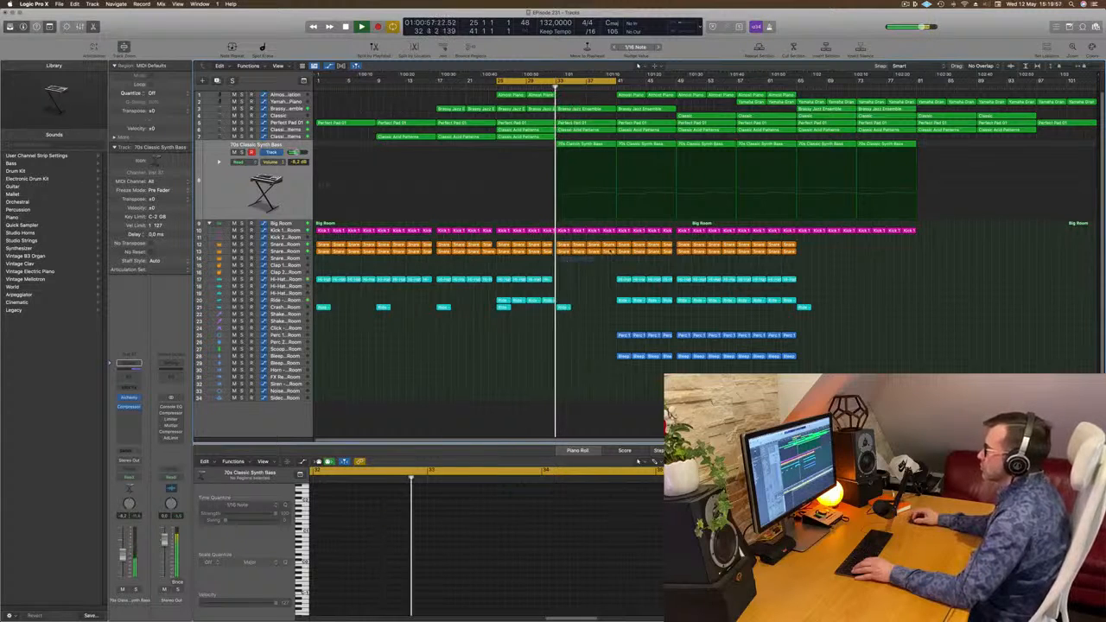
- Delete the regions on both snare tracks between bars 33 and 41
drag(610, 251, 611, 245)
key(Delete)
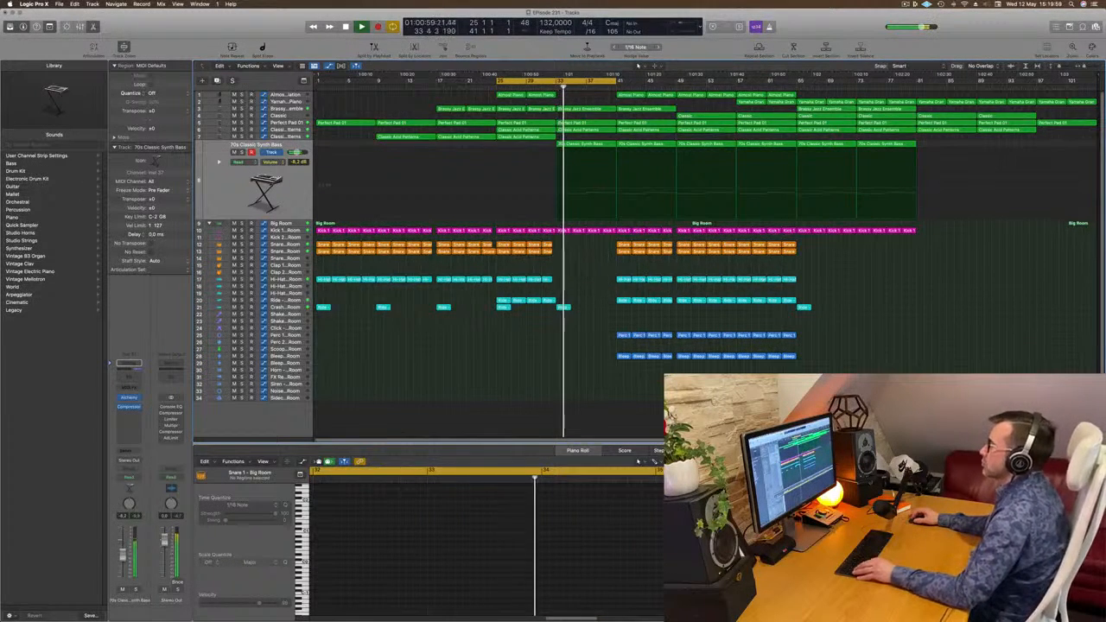
scroll(588, 274, up, 1)
scroll(589, 274, up, 1)
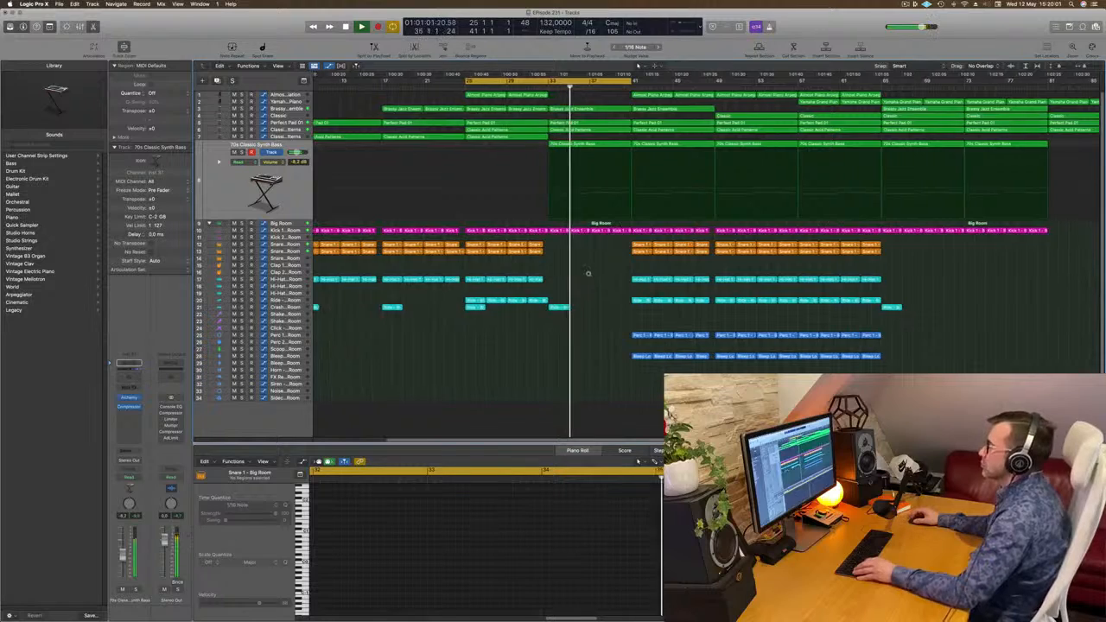
- Solo the 70s Classic Synth Bass track briefly to listen to its region at bar 33, and unsolo it
scroll(588, 274, down, 2)
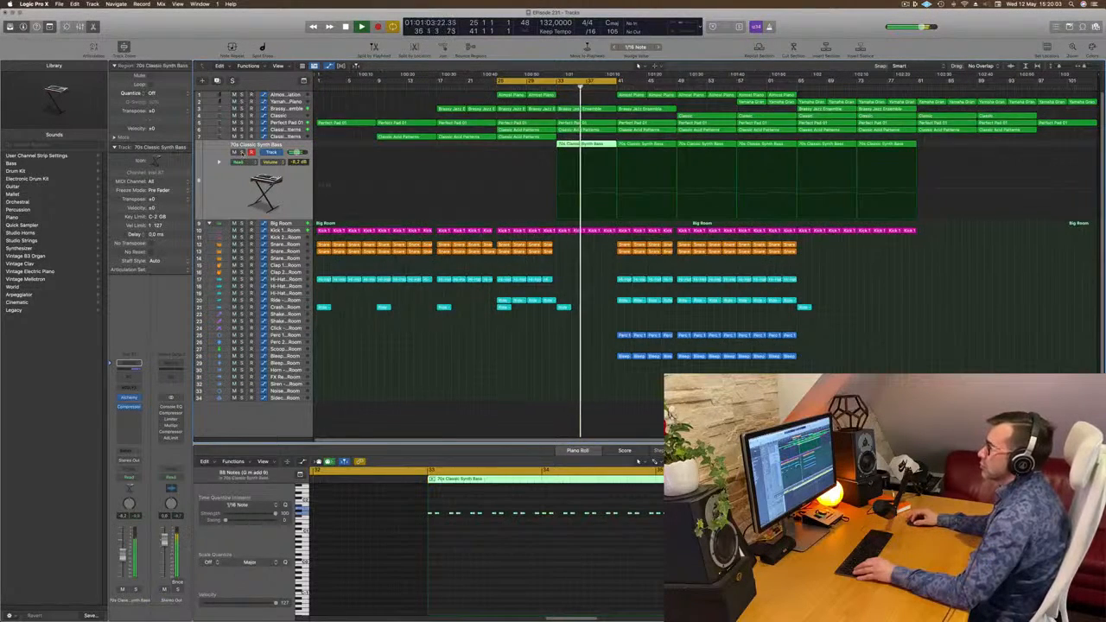
click(242, 152)
click(242, 153)
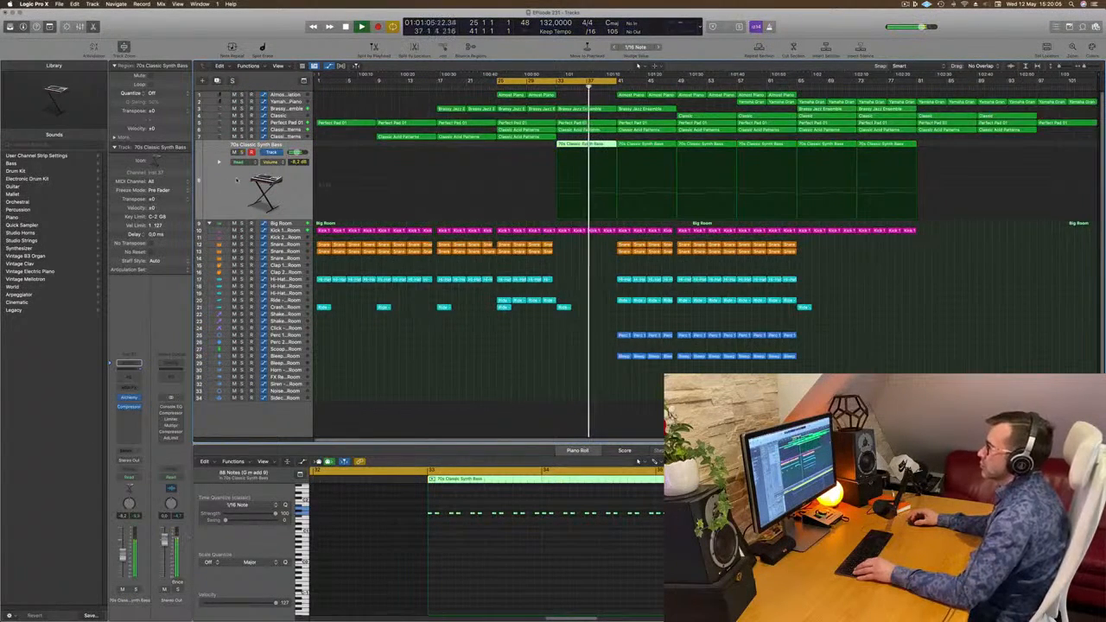
- Copy the 70s Classic Synth Bass region at bar 33 onto the lower Classic Acid Patterns track and transpose all its notes down an octave
scroll(482, 391, up, 3)
scroll(481, 391, down, 3)
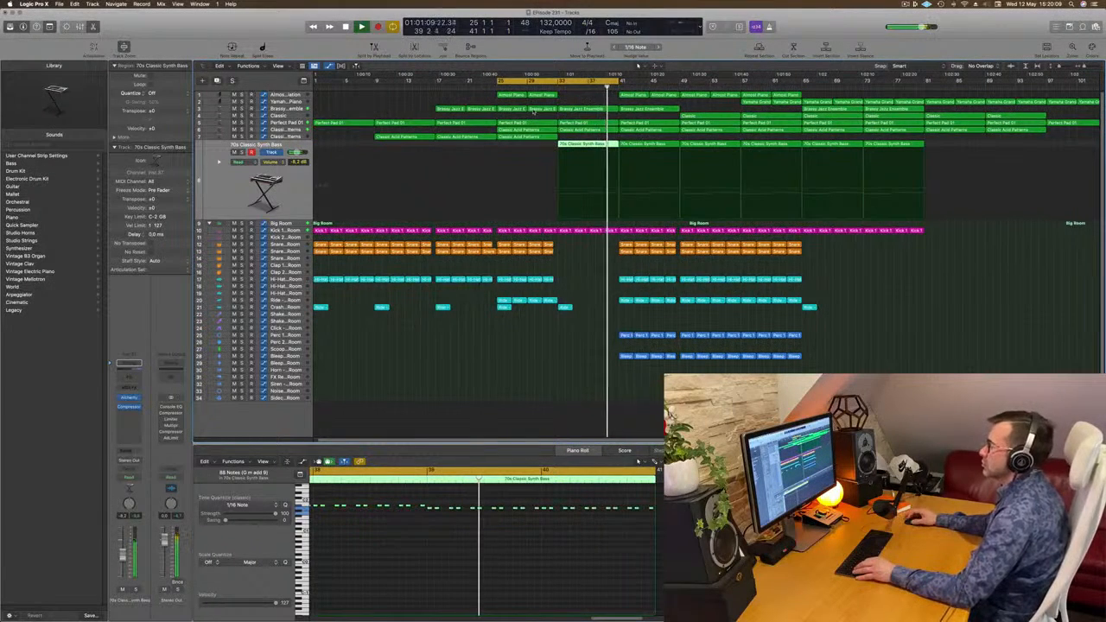
scroll(533, 110, down, 1)
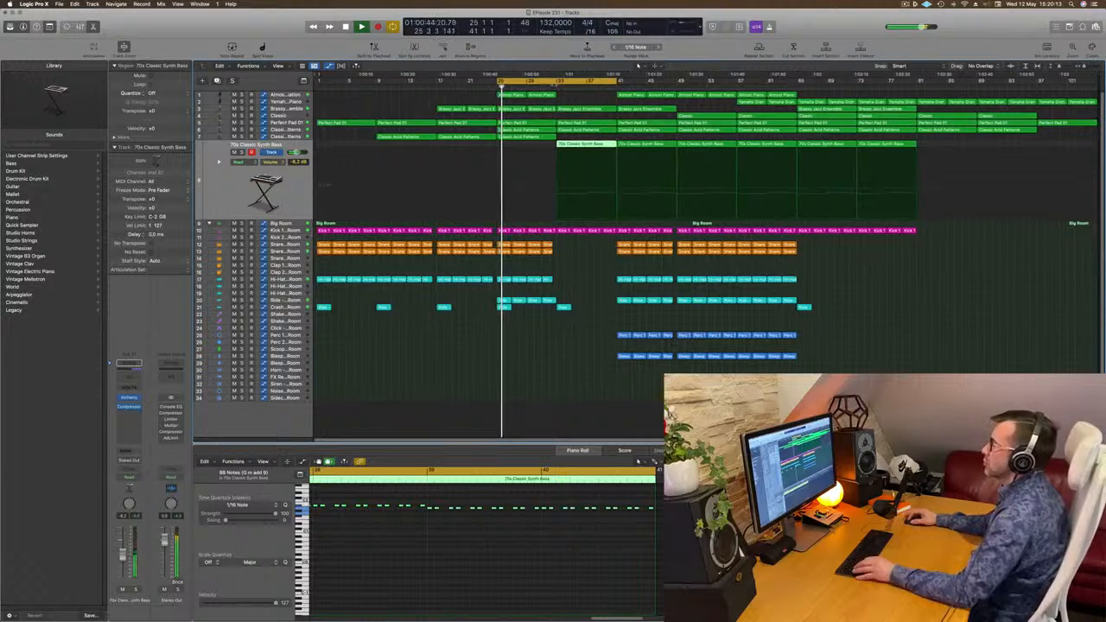
drag(587, 144, 590, 136)
click(541, 558)
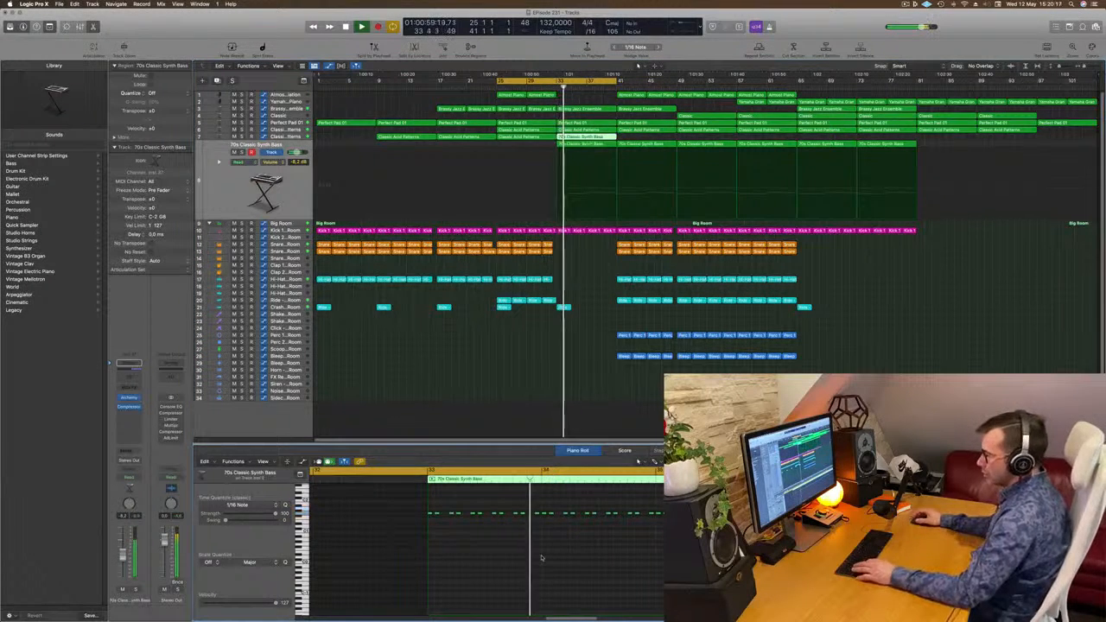
key(super+a)
key(alt+shift+Down)
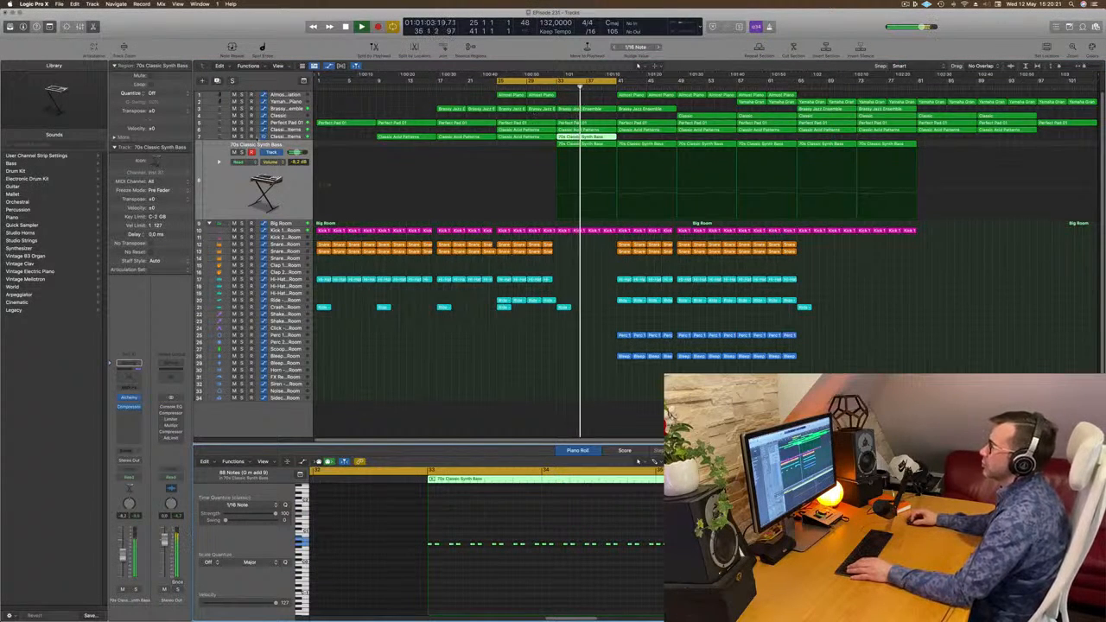
- Solo the lower Classic Acid Patterns track alone and together with the 70s Classic Synth Bass, unsolo both and restart playback
click(243, 136)
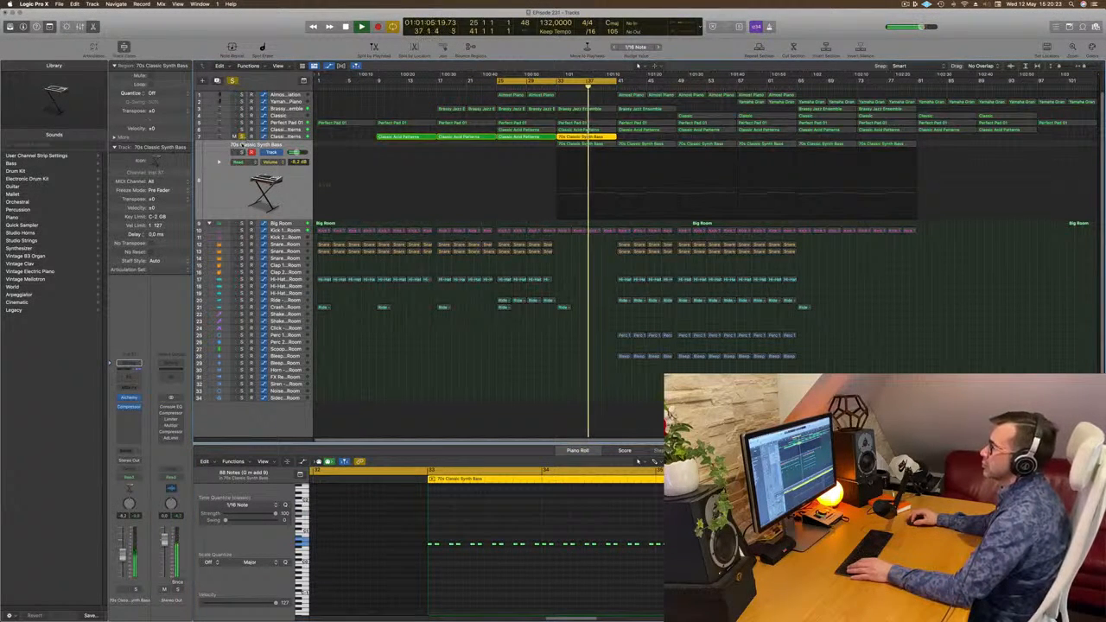
click(243, 153)
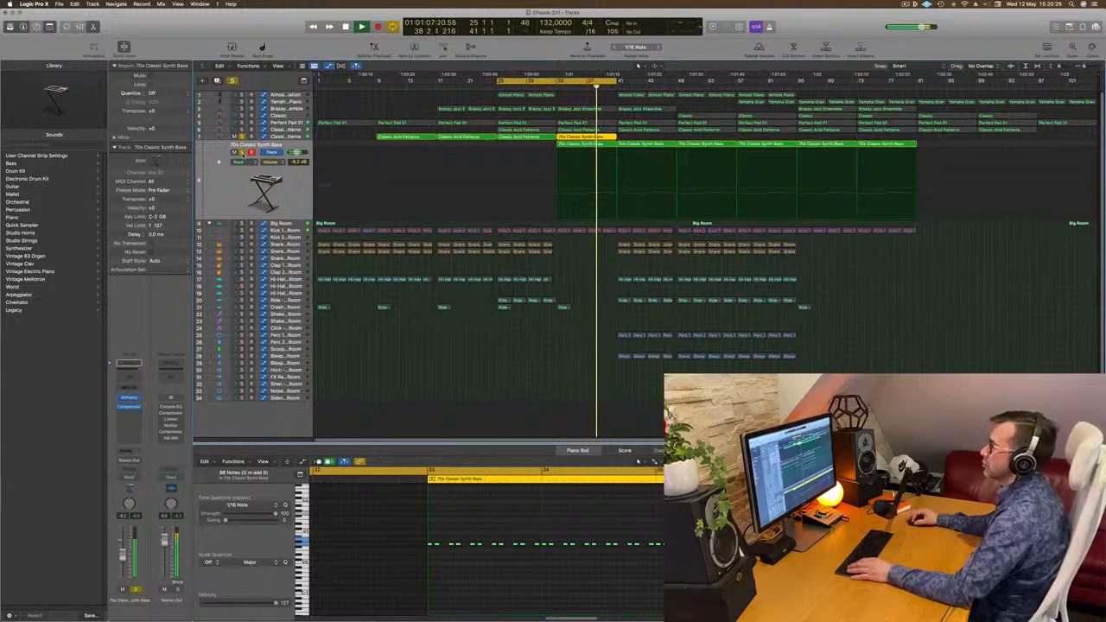
click(243, 154)
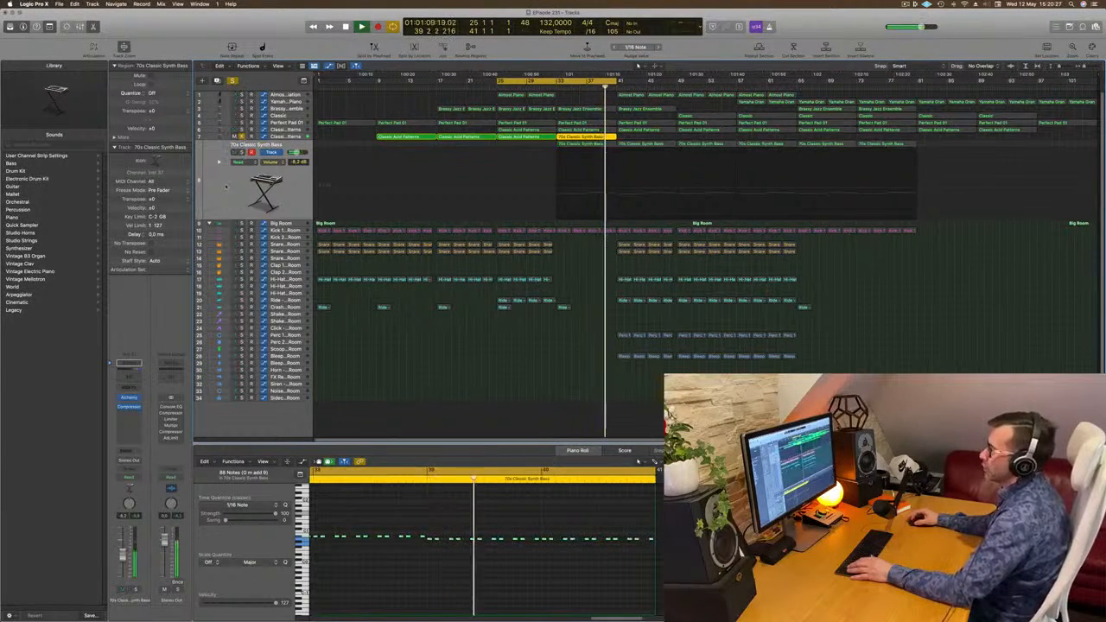
click(243, 137)
key(space)
key(space)
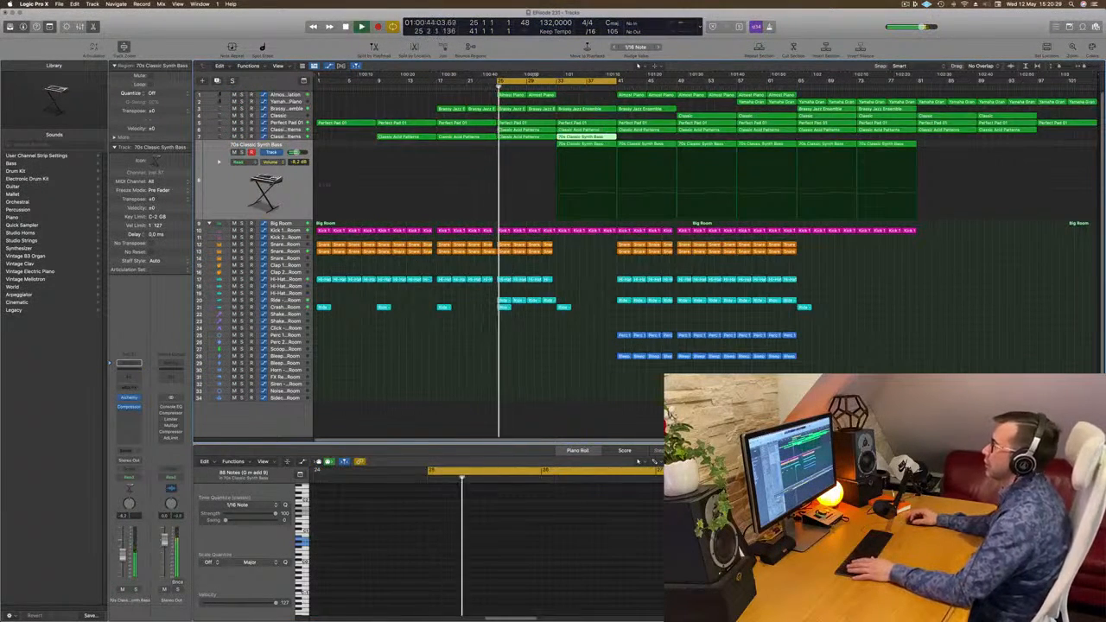
- Copy the Classic track's region from bar 49 to bar 33
key(super+Right)
key(super+Right)
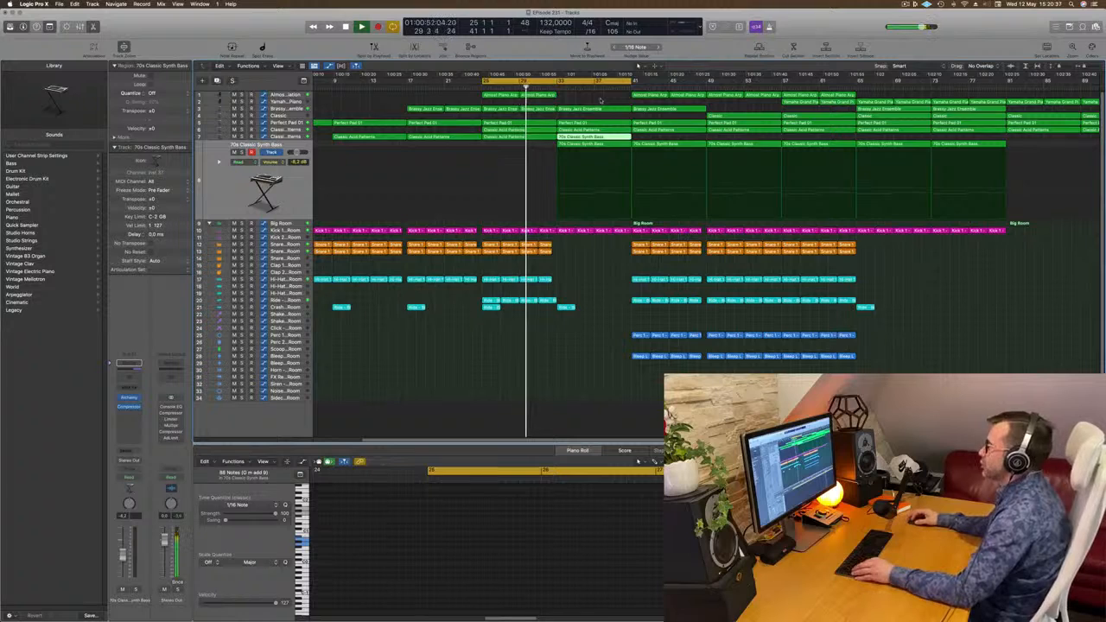
key(super+Left)
click(717, 115)
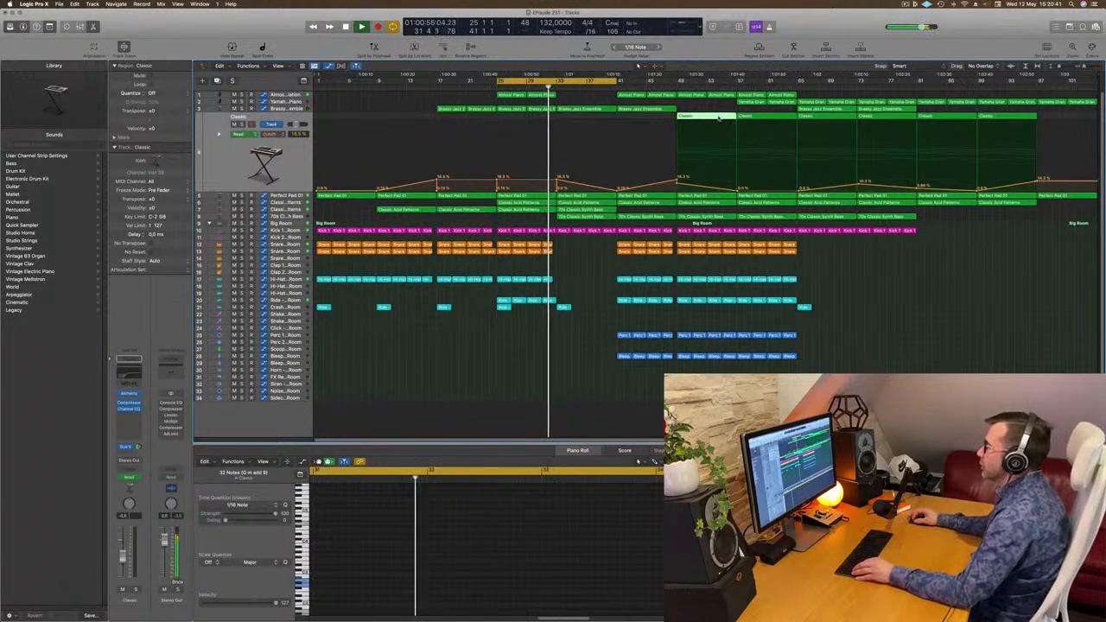
drag(717, 115, 603, 124)
- Smooth the Classic track's cutoff automation into bar 33, adjust its point at bar 41, and save the project
drag(559, 185, 558, 190)
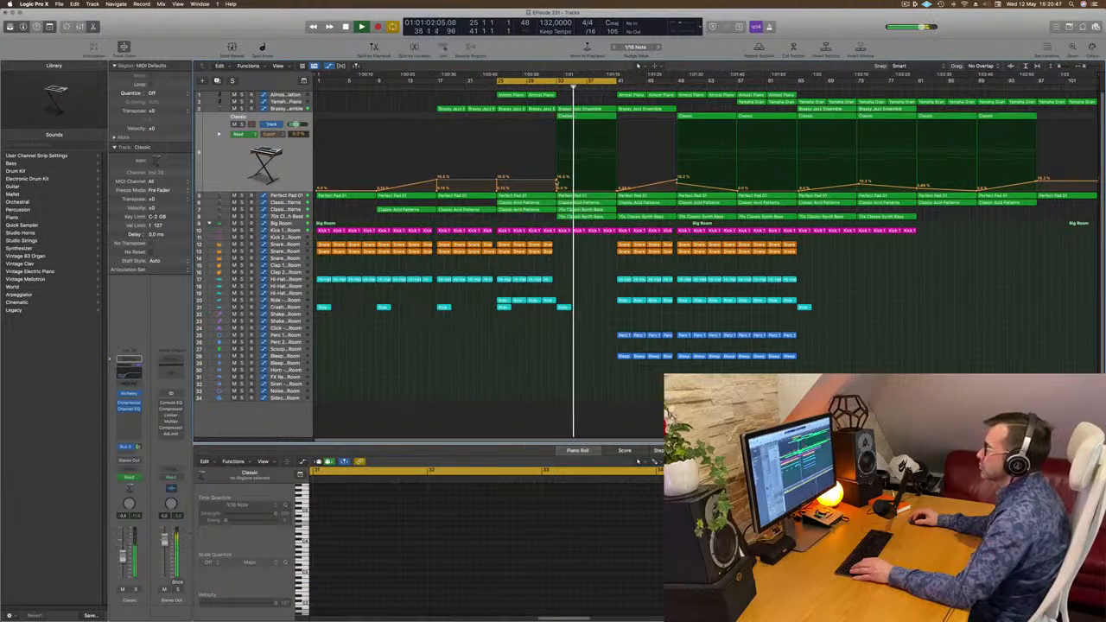
drag(560, 177, 617, 189)
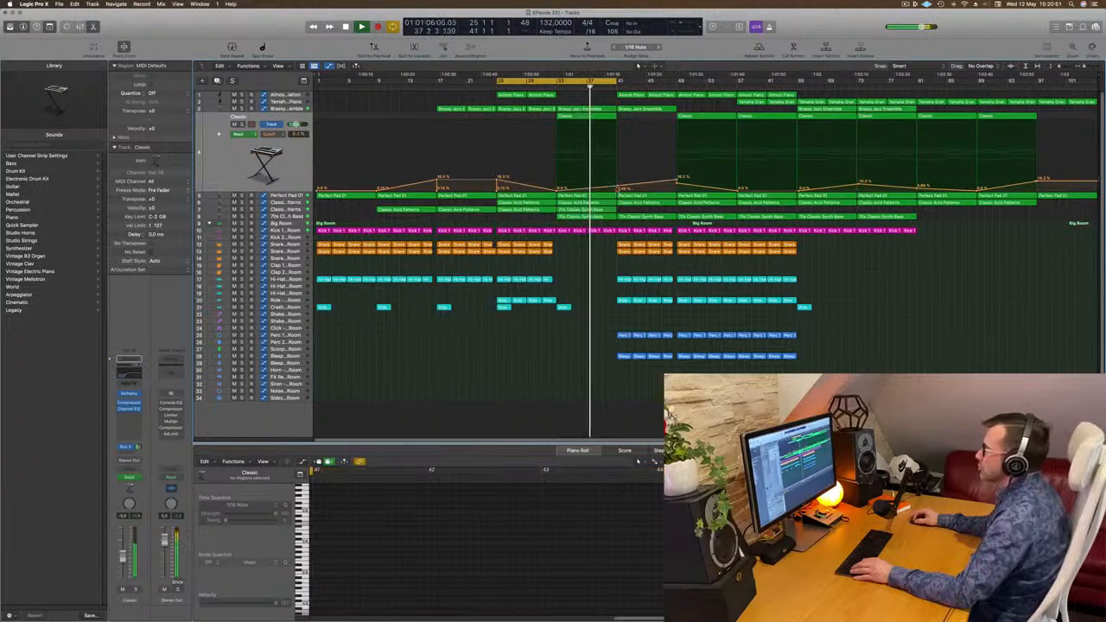
drag(619, 188, 618, 187)
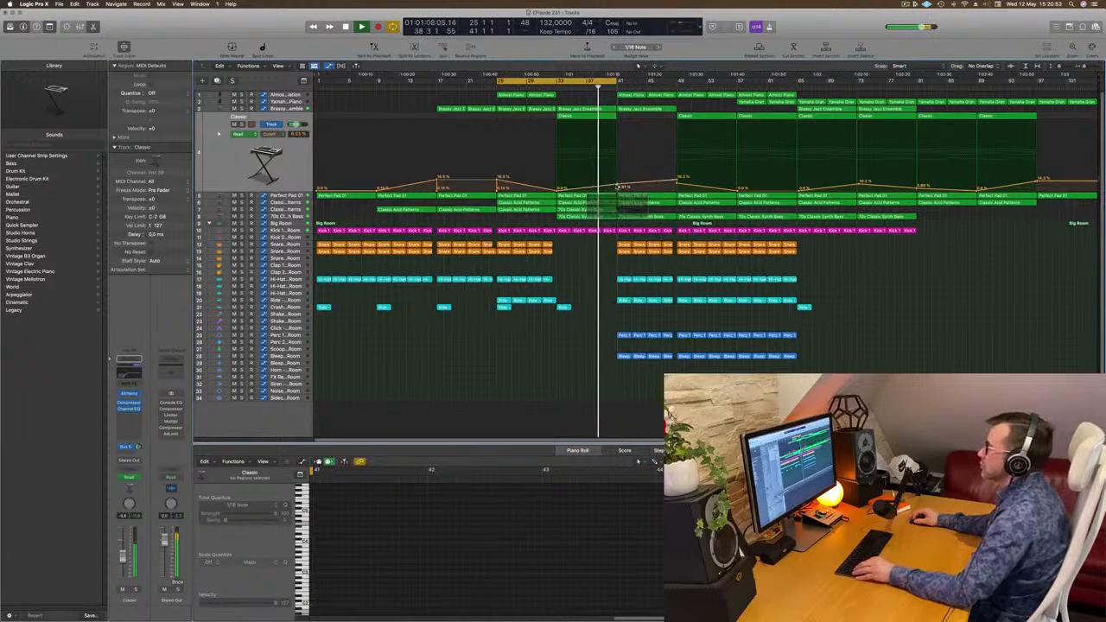
scroll(621, 190, up, 3)
scroll(619, 188, down, 3)
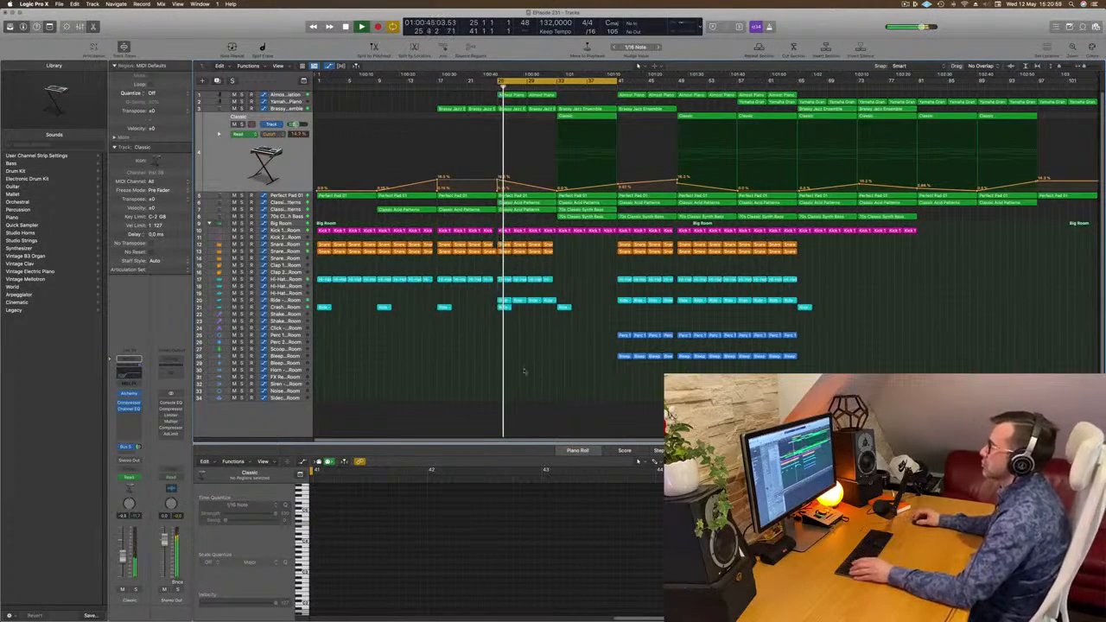
key(super+s)
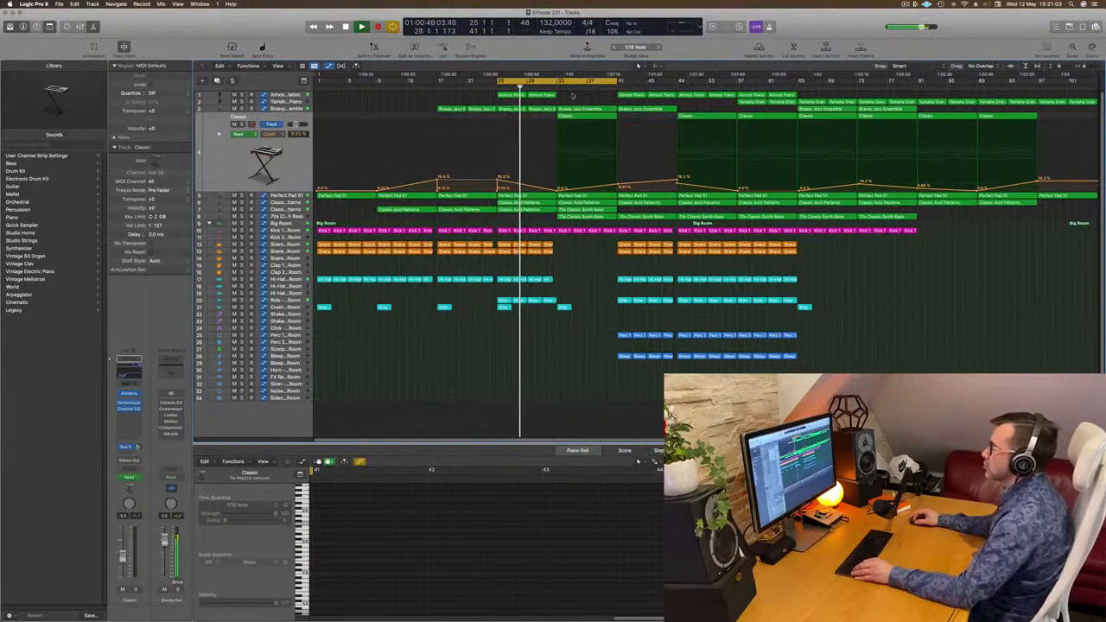
- Copy the Perc 1 and Bleep regions from bar 41 to fill bars 33 to 41
click(537, 95)
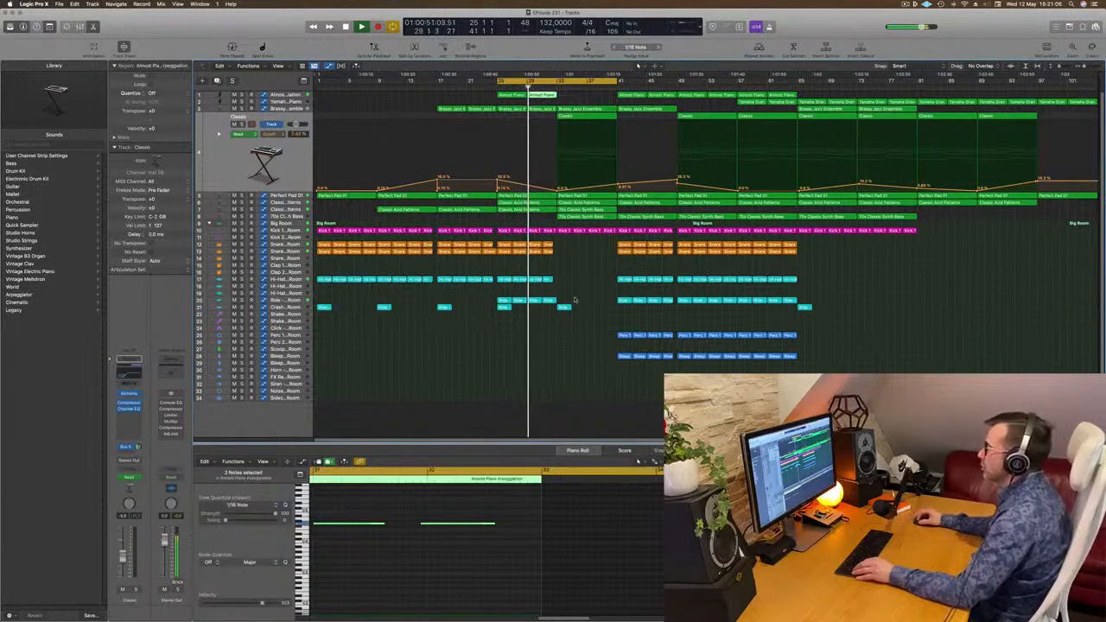
drag(596, 323, 565, 338)
click(475, 398)
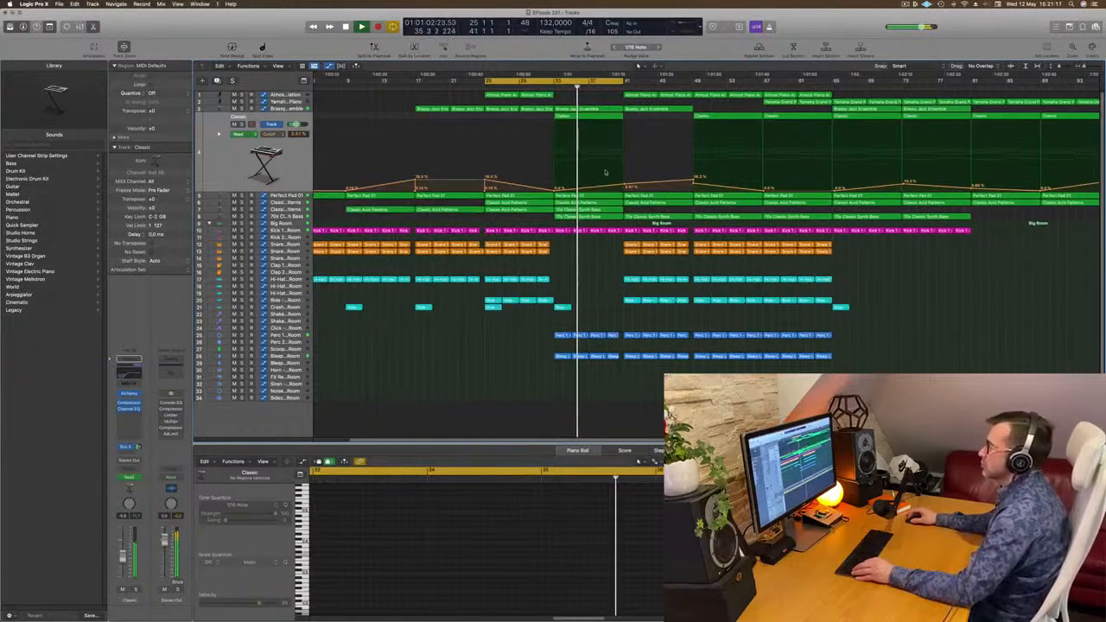
- Show the upper Classic Acid Patterns track's cutoff automation and extend the cycle range beyond bar 41
click(227, 216)
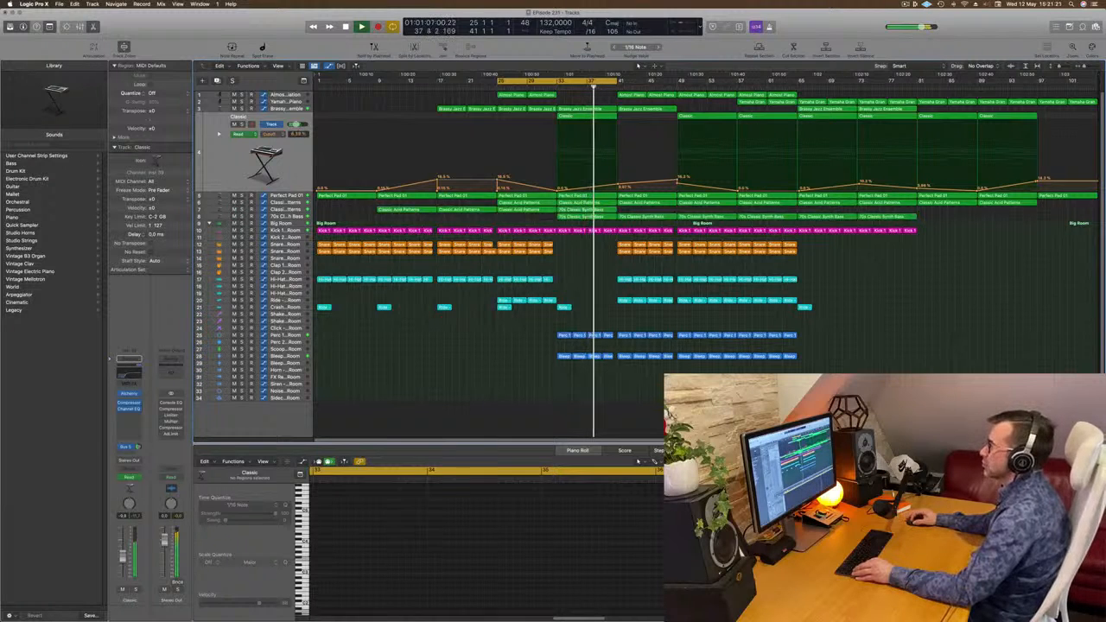
click(299, 203)
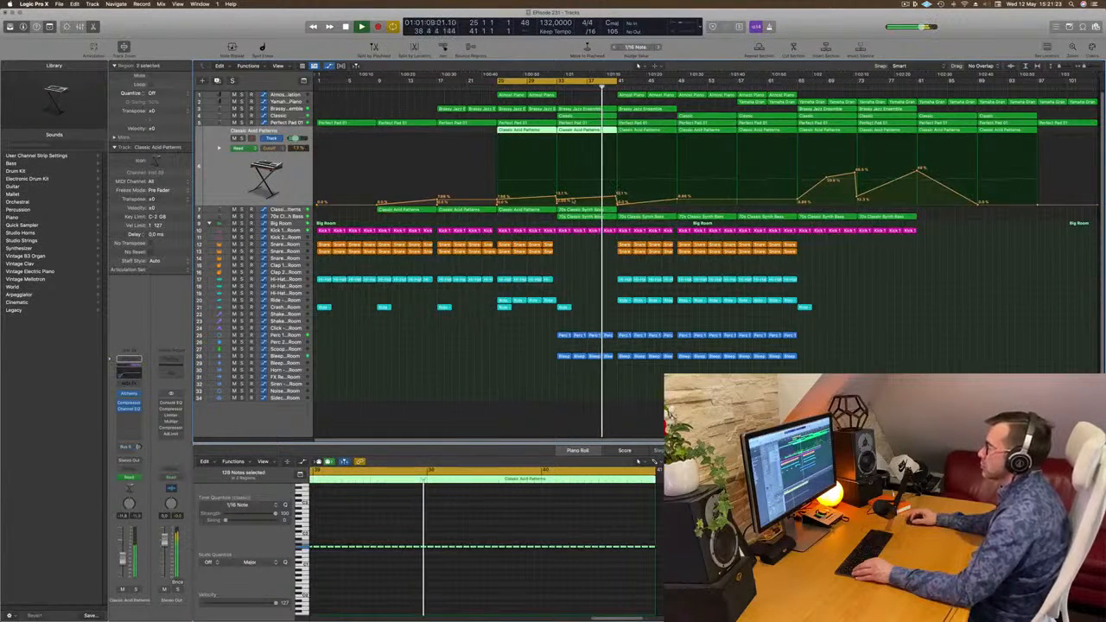
click(600, 147)
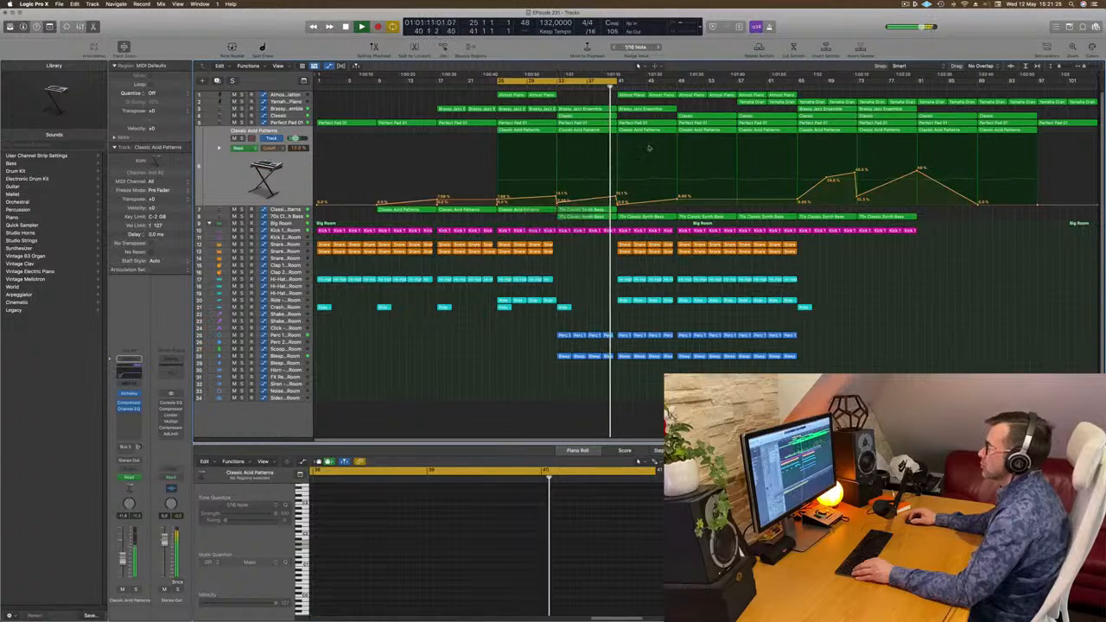
scroll(617, 148, up, 3)
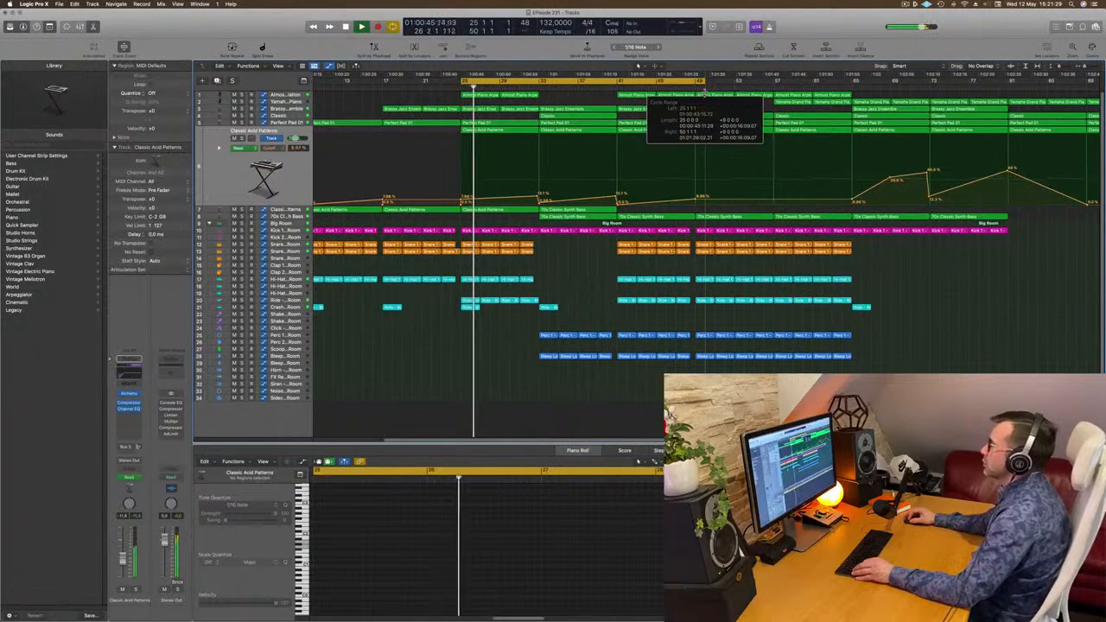
- Copy the Ride region on the Crash track from bar 33 to bar 41
scroll(600, 147, down, 2)
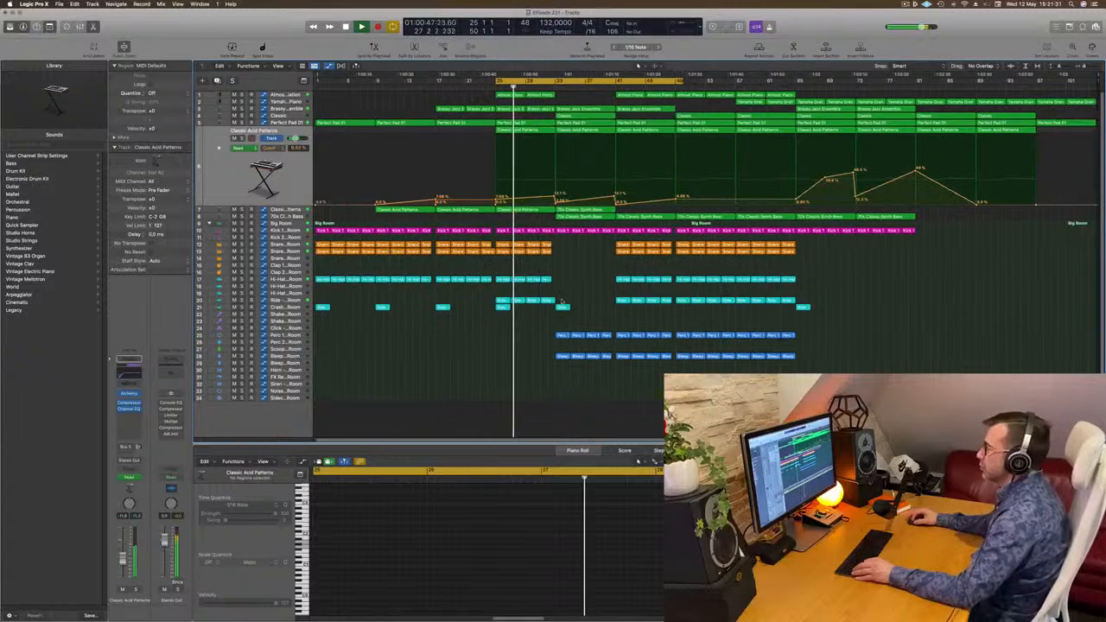
click(563, 308)
drag(562, 308, 621, 311)
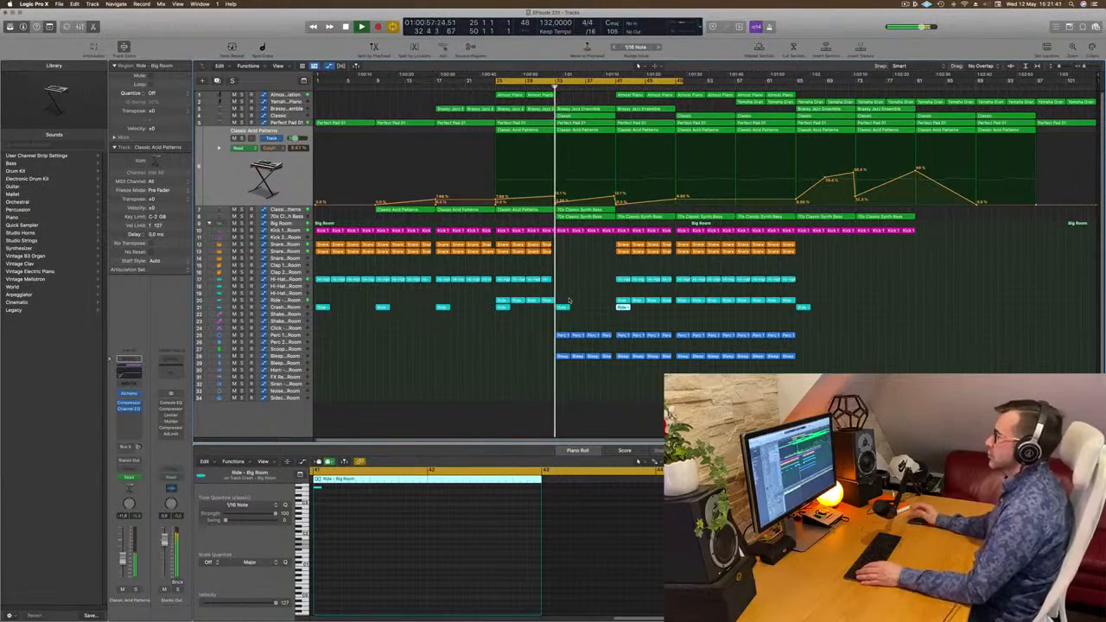
scroll(591, 292, up, 6)
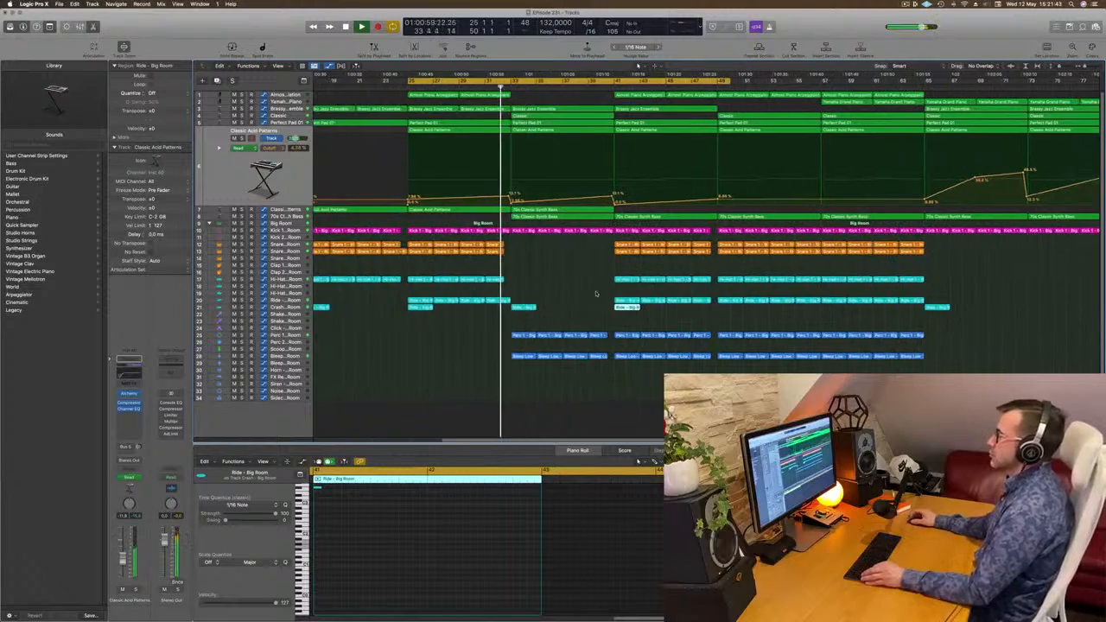
scroll(573, 295, down, 6)
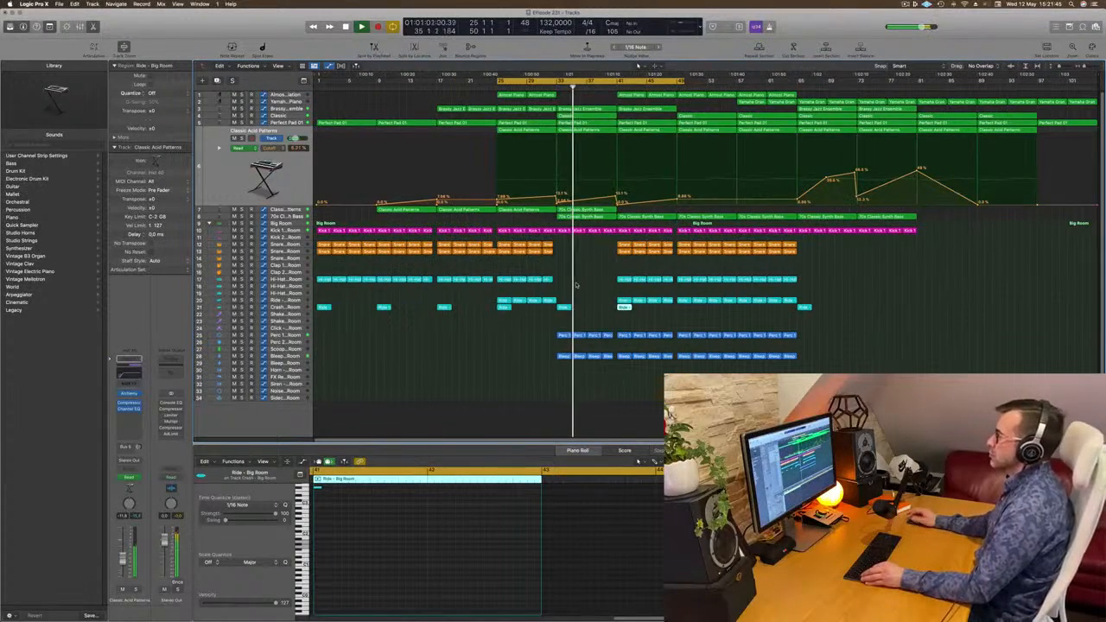
- On the Kick 1 track, add volume automation that fades from bar 33 down to silence at bar 41 and returns there to the normal level
click(285, 231)
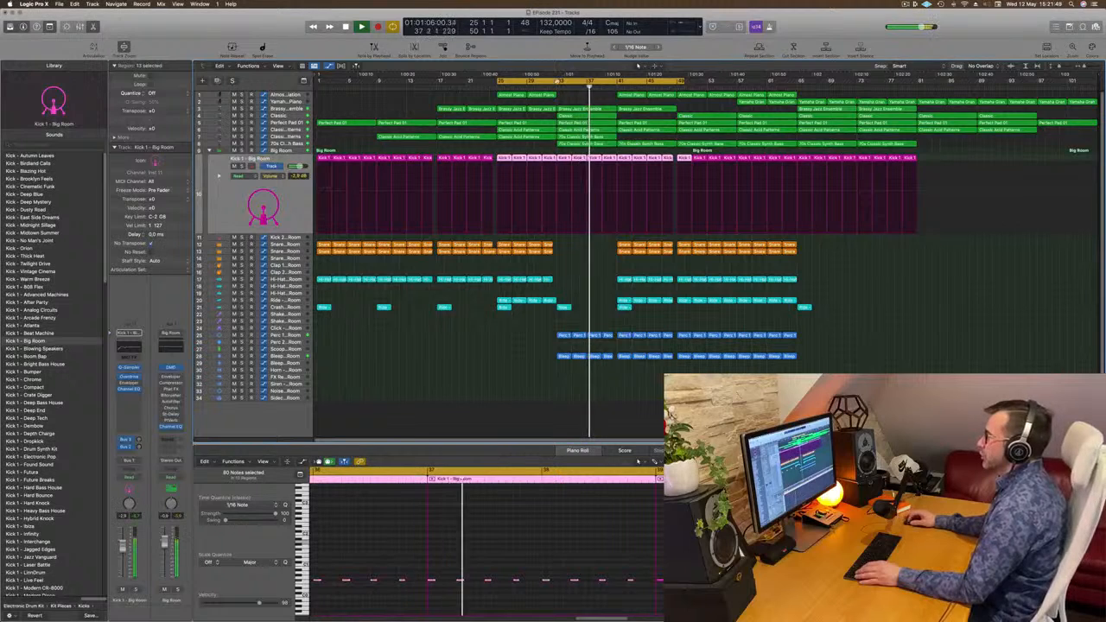
click(543, 87)
click(557, 192)
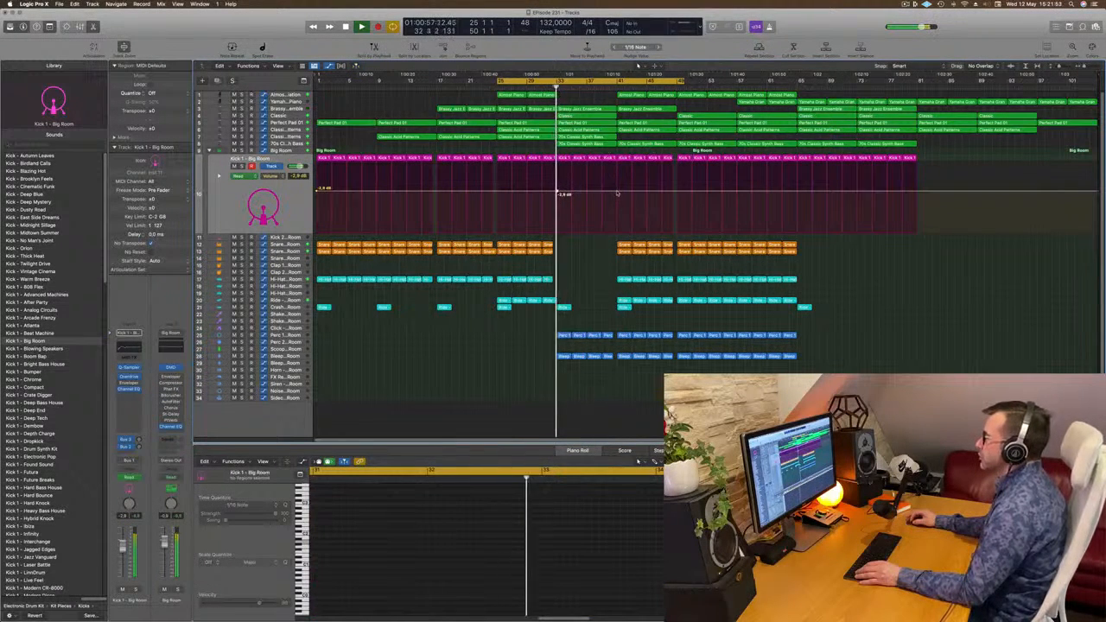
drag(614, 192, 614, 233)
key(super+Right)
key(super+Right)
key(super+Right)
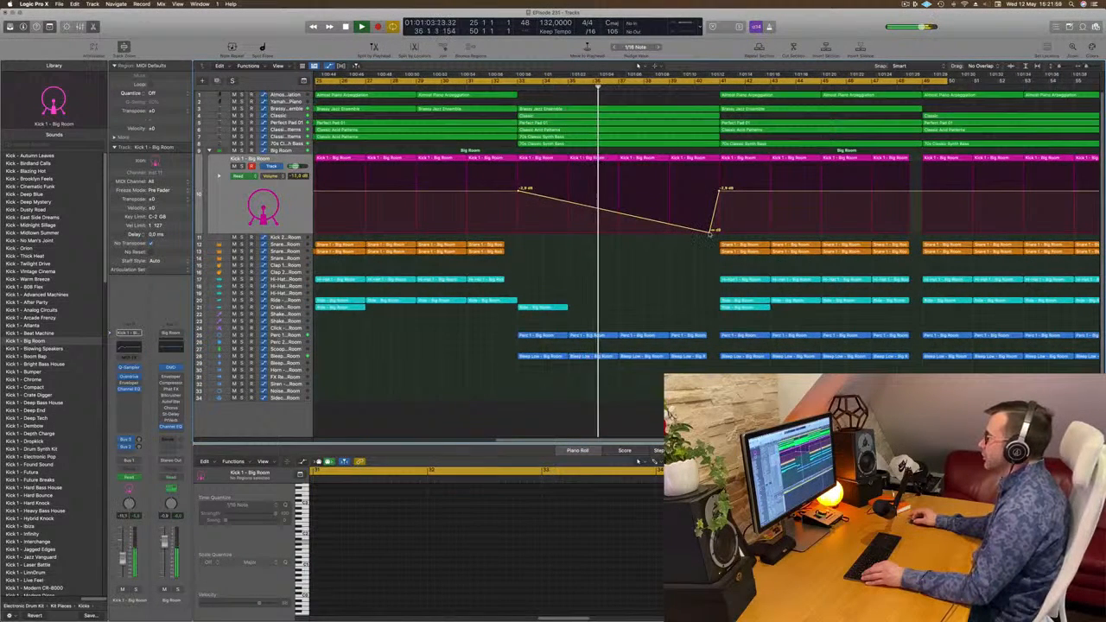
drag(710, 233, 721, 233)
key(super+Left)
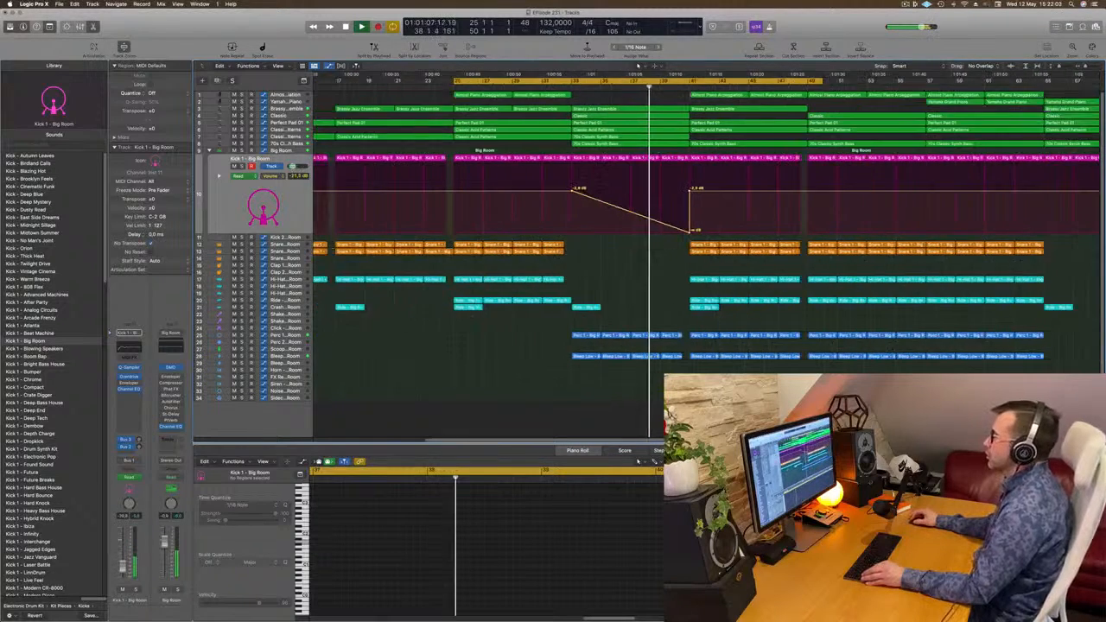
- Replay the kick fade from just before bar 33 and save the project
scroll(634, 243, down, 3)
scroll(639, 245, up, 4)
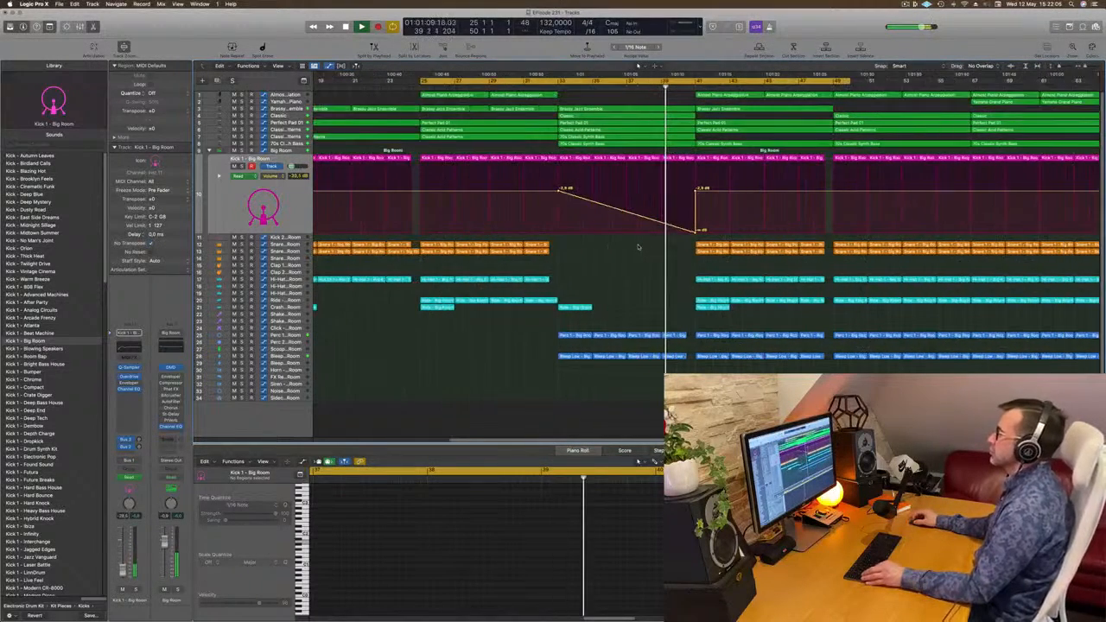
scroll(638, 247, up, 2)
scroll(638, 247, down, 5)
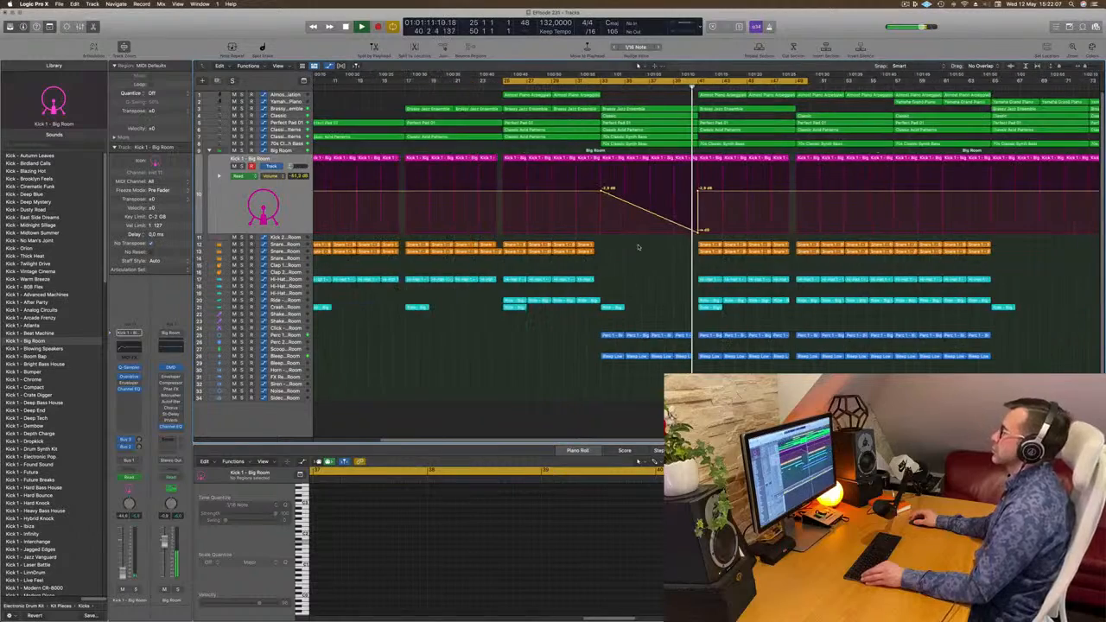
scroll(639, 246, down, 2)
scroll(648, 245, down, 2)
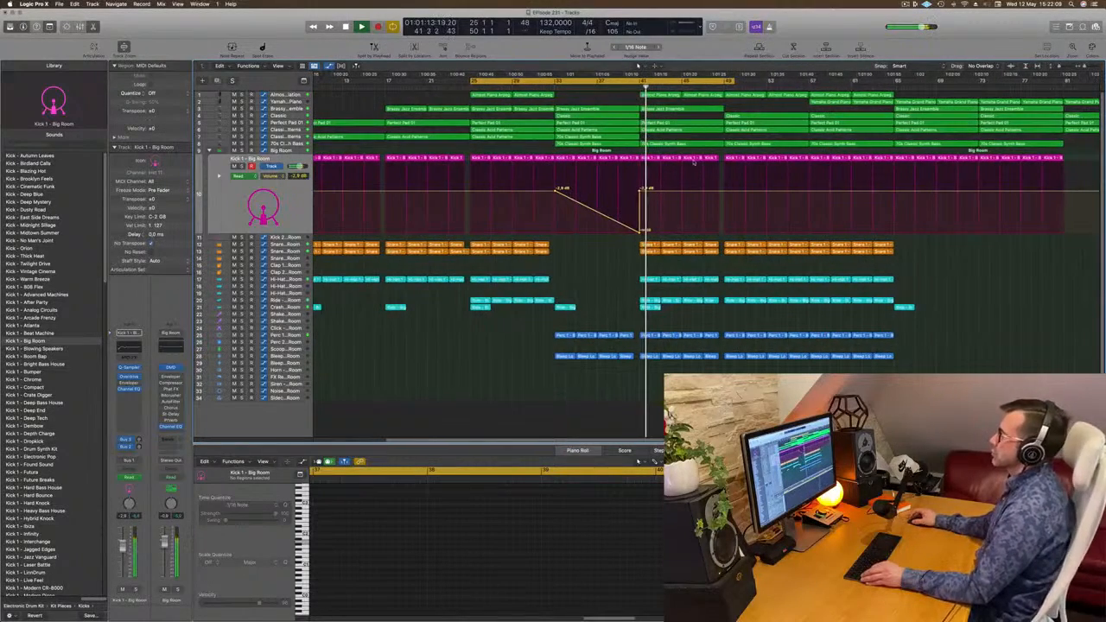
scroll(653, 135, down, 2)
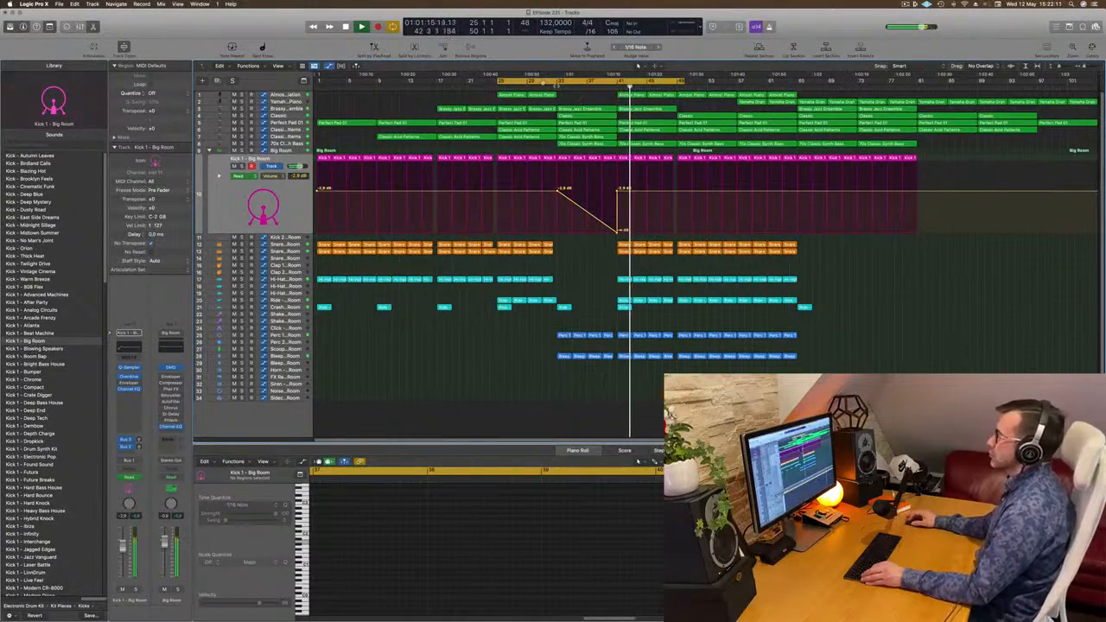
click(551, 87)
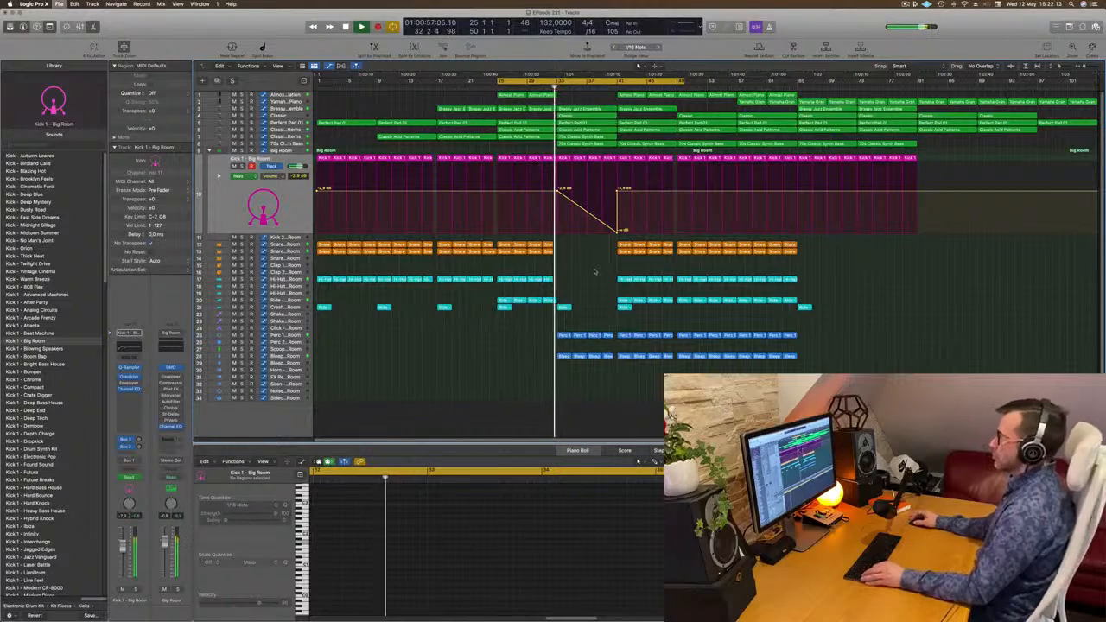
key(super+s)
scroll(602, 271, up, 4)
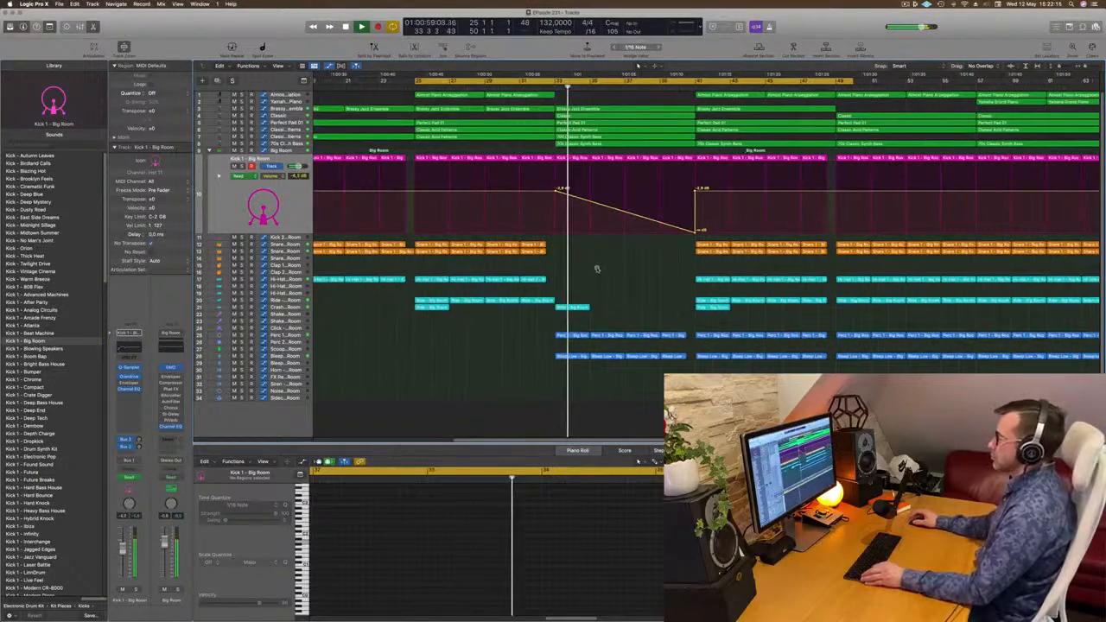
scroll(596, 270, down, 2)
scroll(597, 270, left, 1)
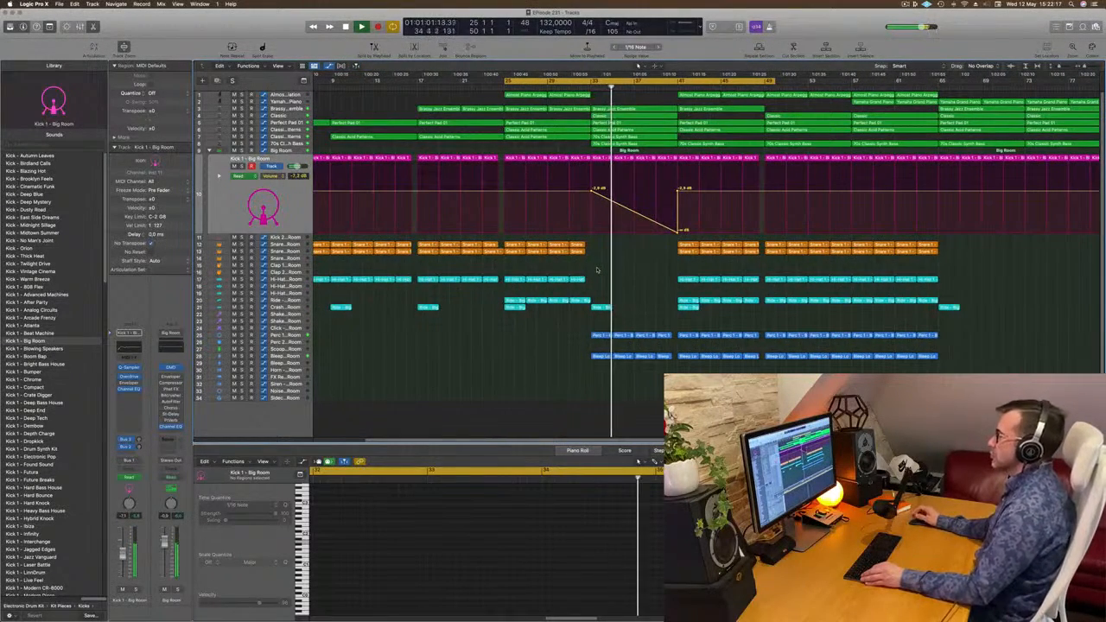
scroll(613, 264, down, 1)
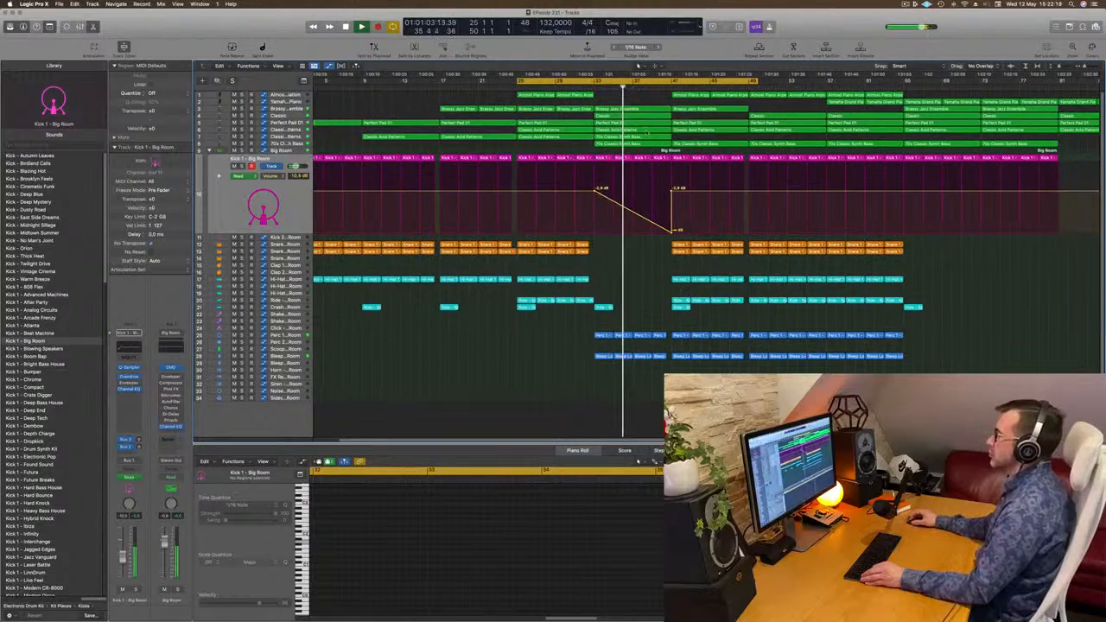
- Copy the upper 70s Classic Synth Bass region, just above the bass track, from bar 33 to bar 41
click(642, 137)
drag(640, 138, 716, 141)
scroll(626, 259, down, 2)
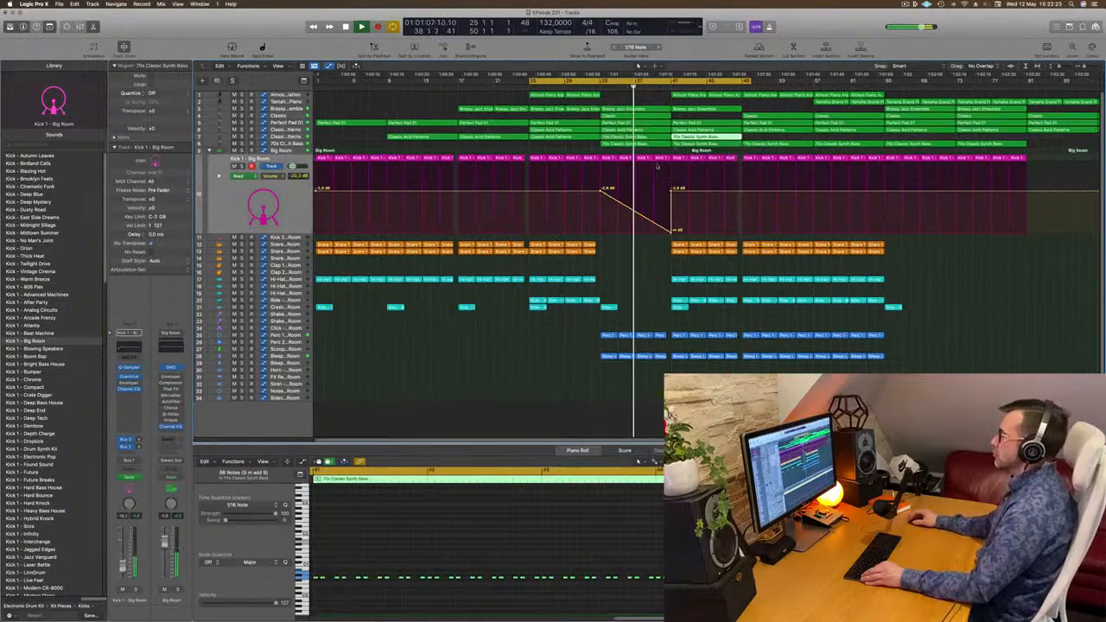
- Move the lowest point of the Kick 1 volume fade to about bar 39 and raise it above silence
click(633, 252)
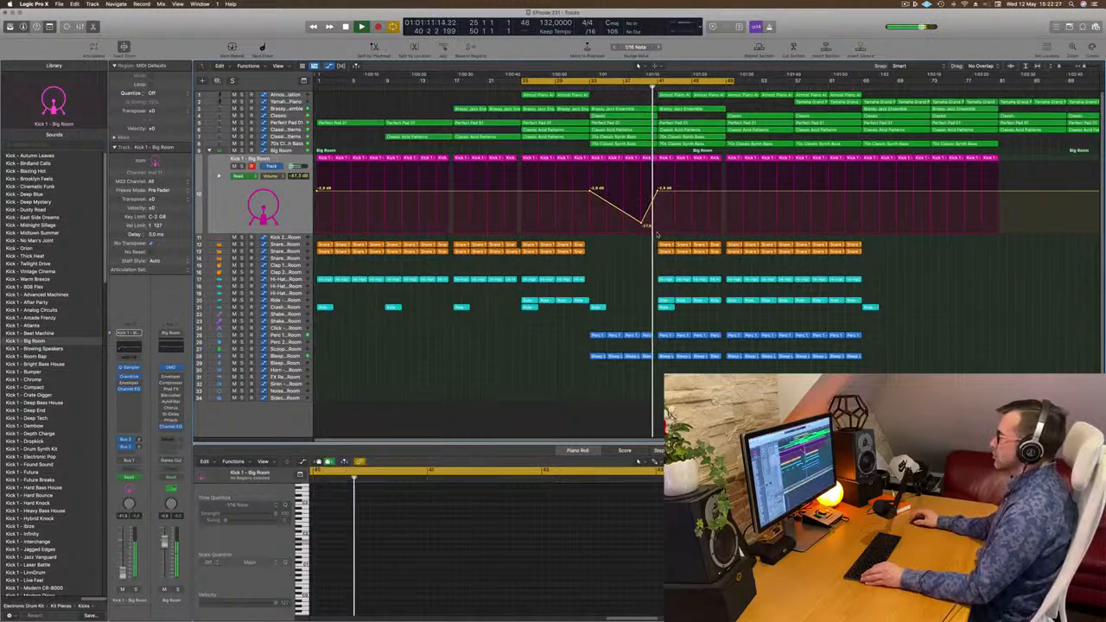
scroll(622, 246, down, 1)
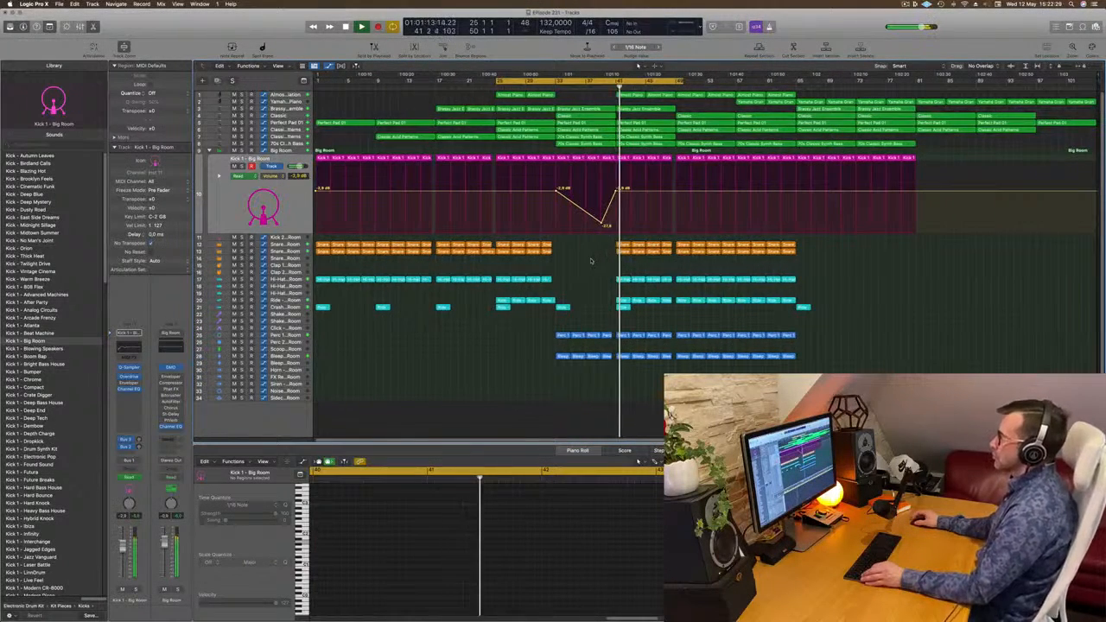
scroll(591, 261, down, 1)
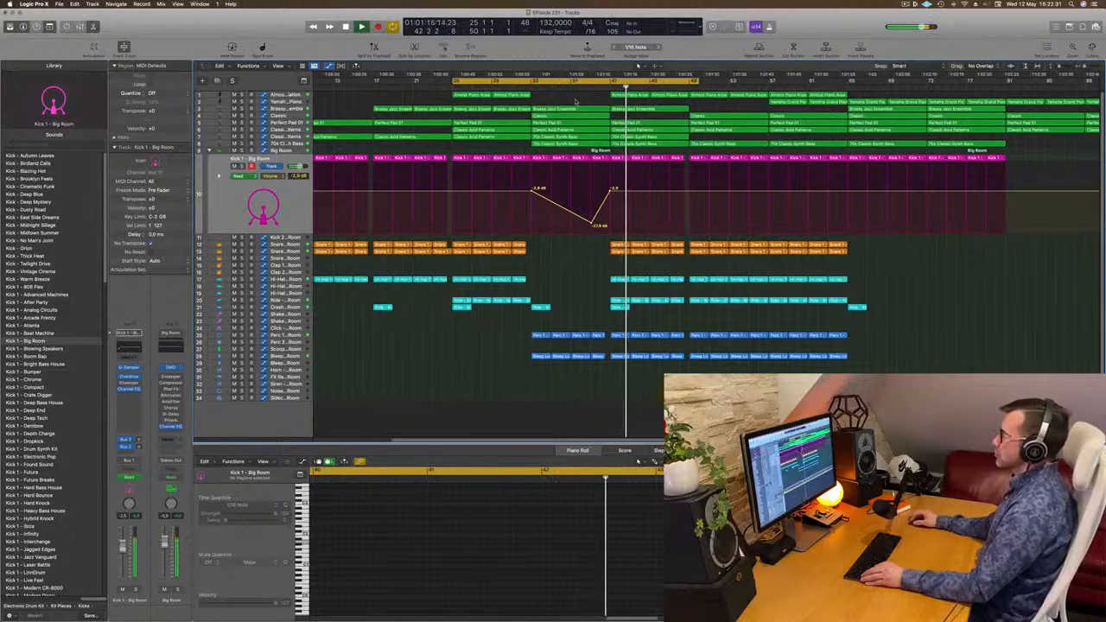
scroll(577, 102, down, 1)
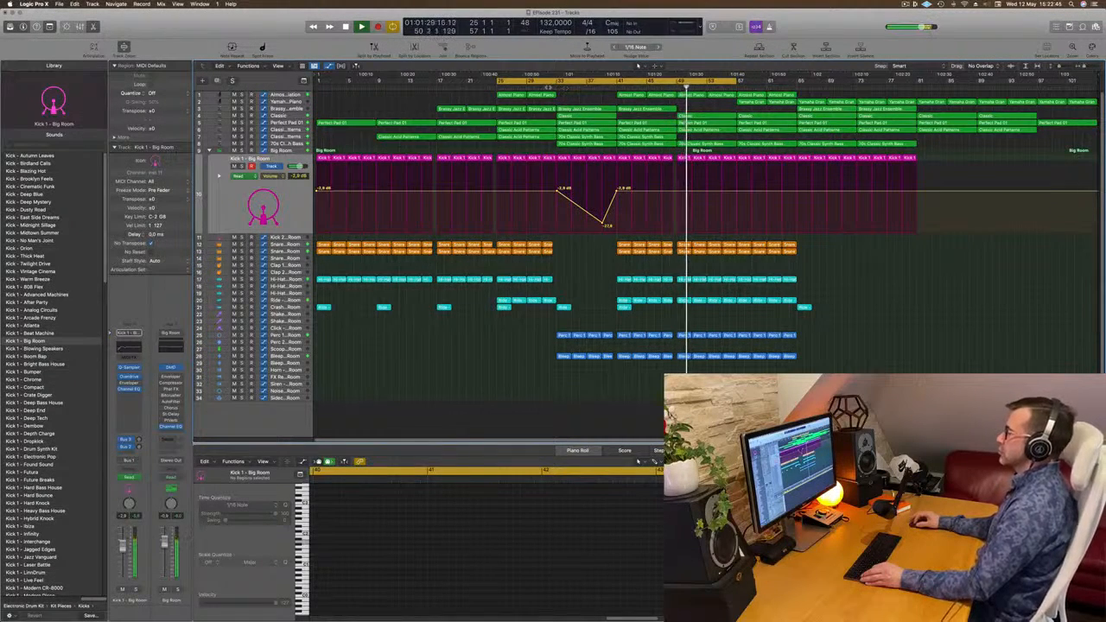
- On the Classic track, replace the cutoff automation point at bar 41 with one at about 7.57%
click(548, 87)
click(283, 116)
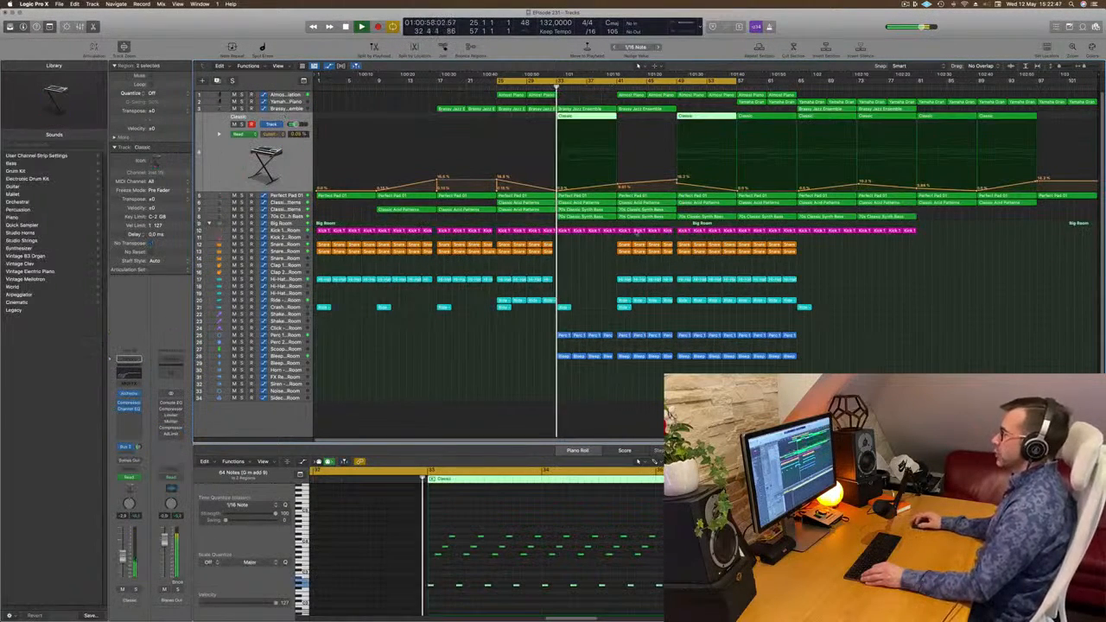
drag(617, 184, 617, 193)
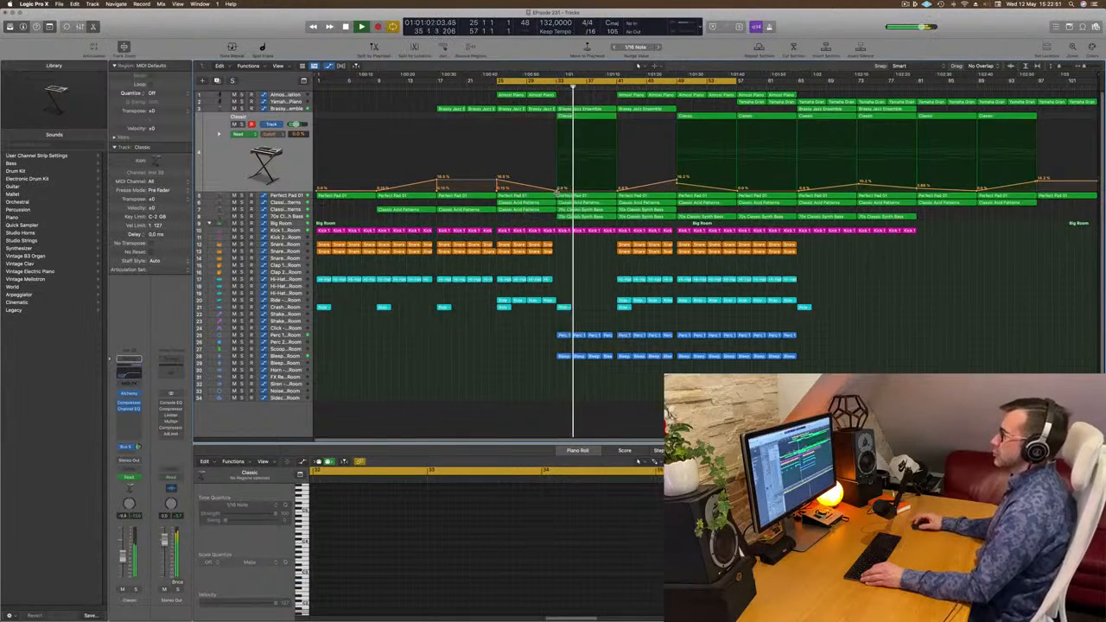
click(288, 163)
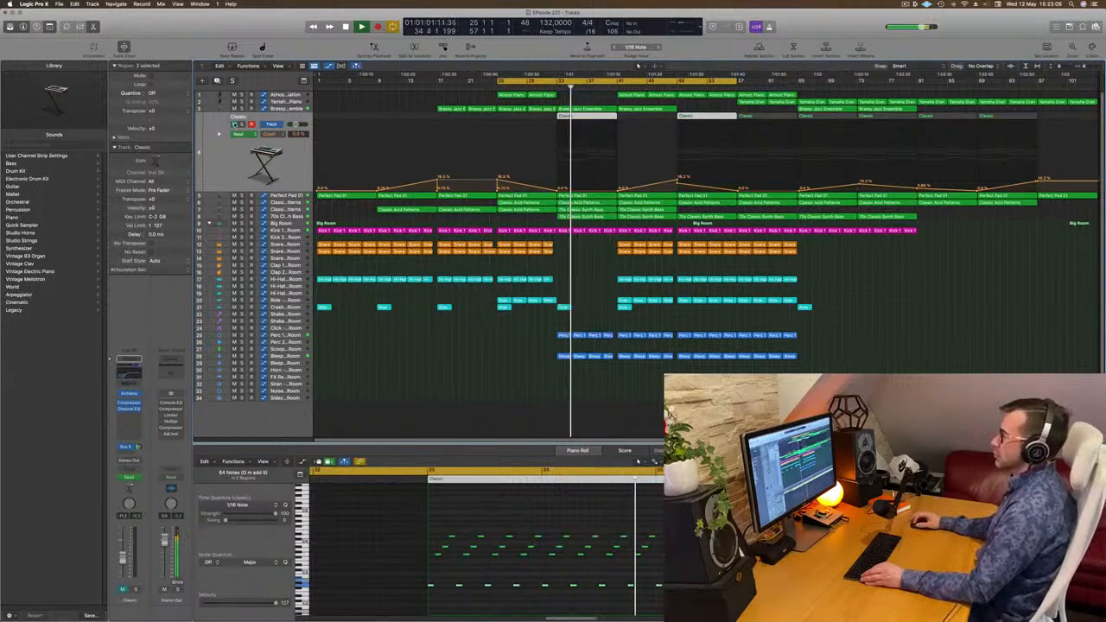
click(230, 166)
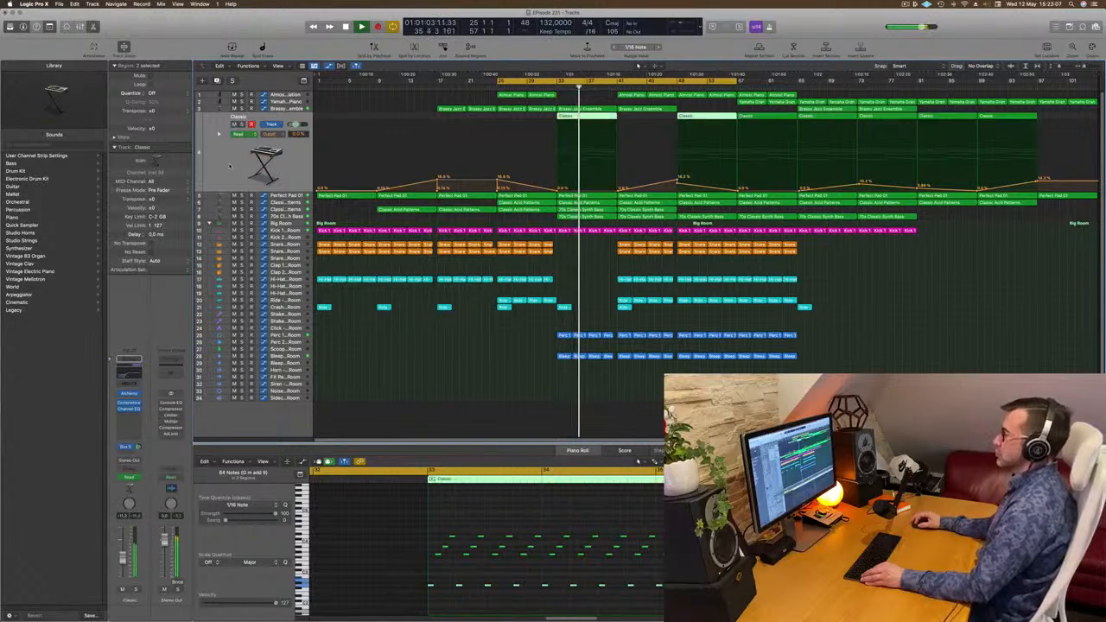
click(621, 187)
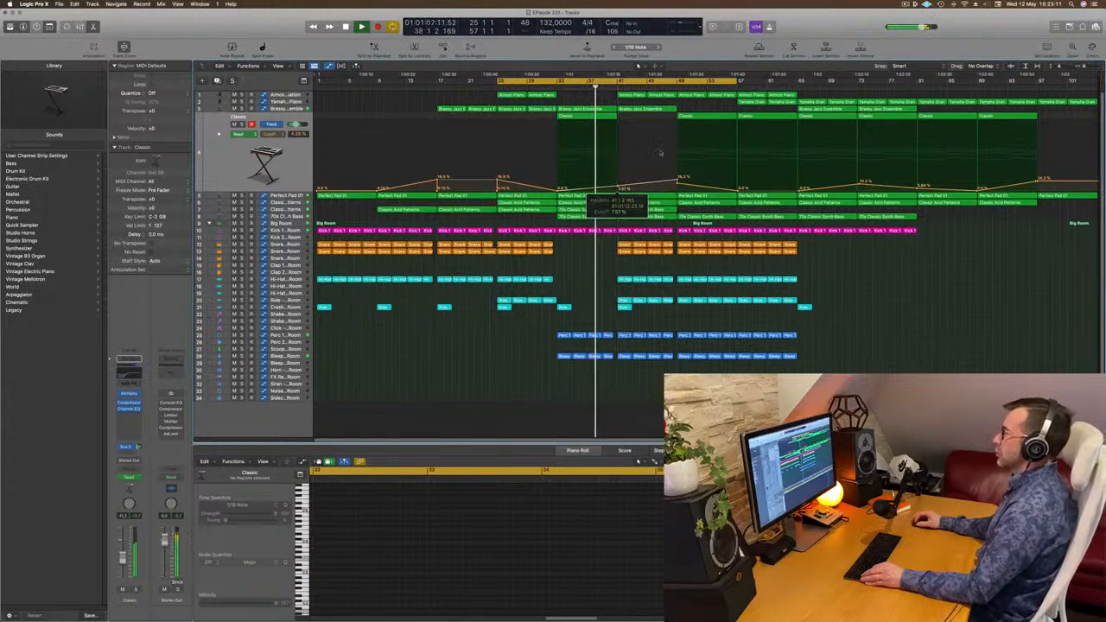
- Copy the Classic region from bar 49 to bar 41 and remove the extra high cutoff point that comes with it
click(716, 116)
drag(683, 118, 623, 117)
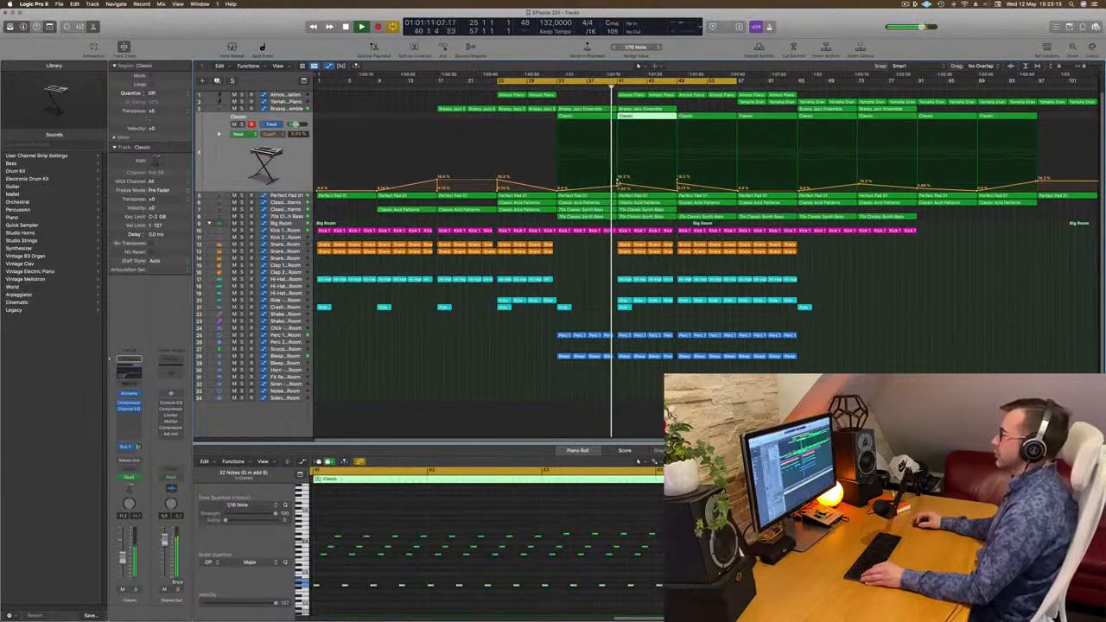
click(618, 181)
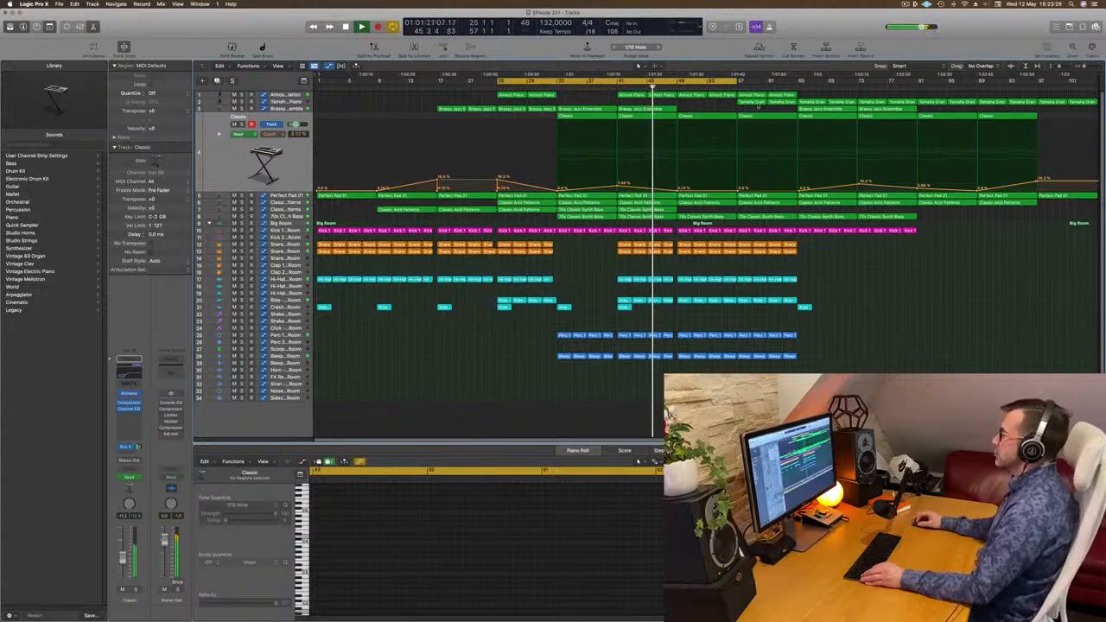
- Place the two Yamaha Grand Piano regions at bars 57 to 65 and extend the cycle range to bar 65
click(757, 104)
click(715, 103)
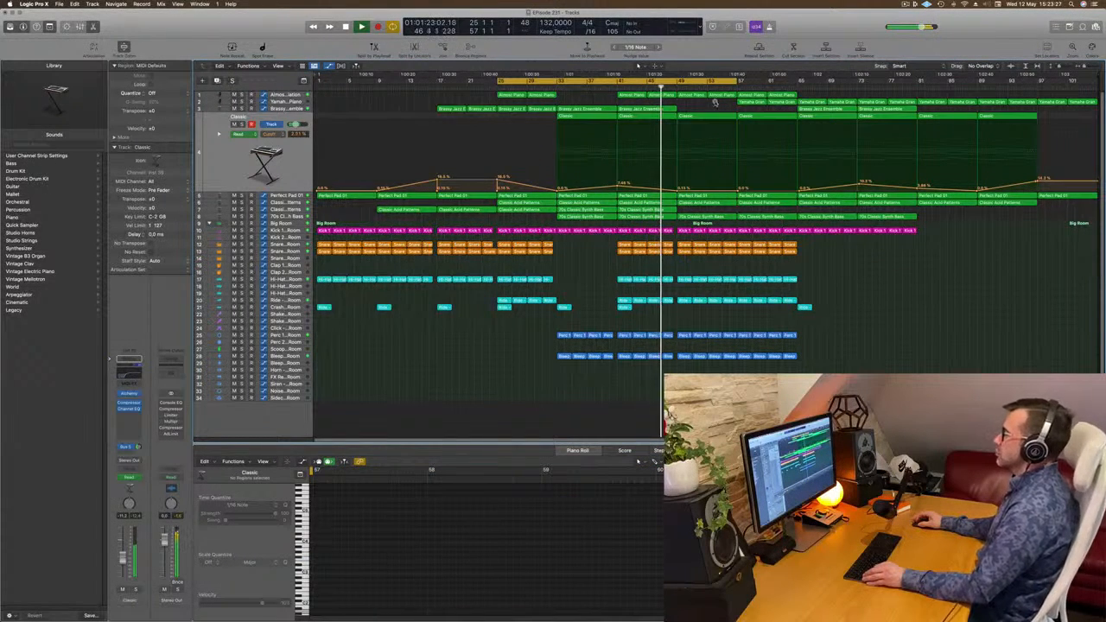
drag(715, 103, 774, 103)
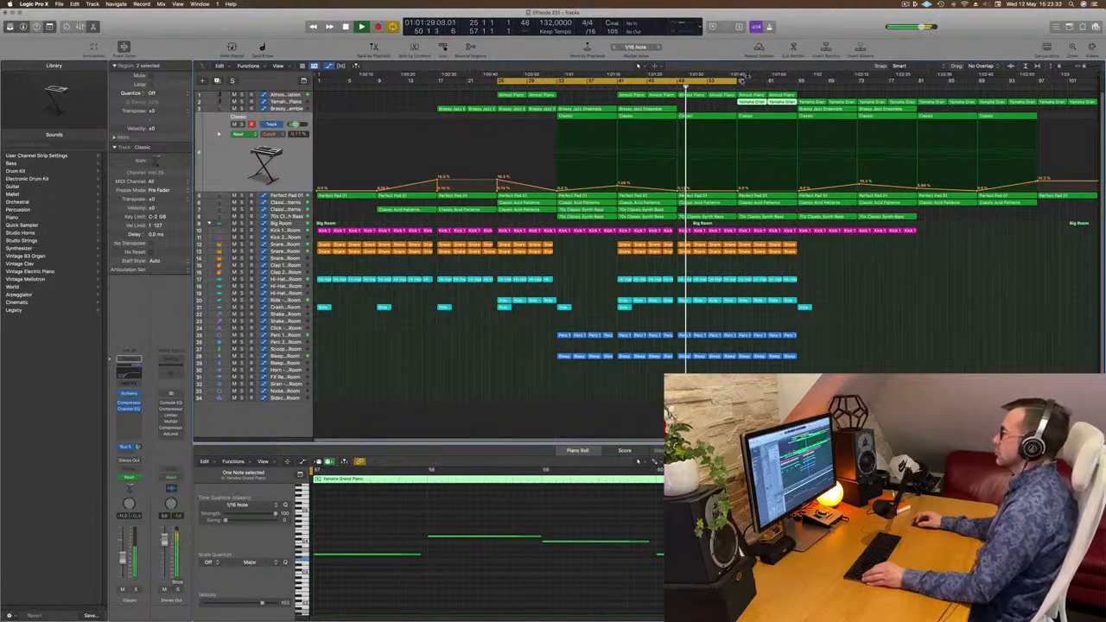
drag(741, 80, 794, 83)
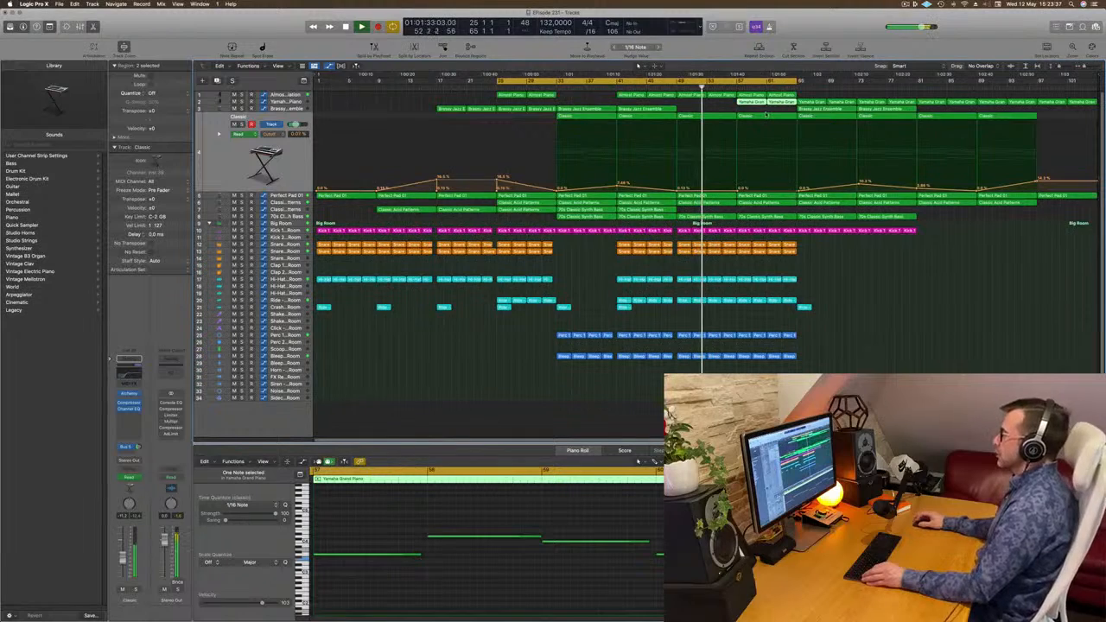
- Delete the Classic region at bar 57 and lower the Perfect Pad 01 cutoff peak at bar 65 to flatten the curve
click(751, 122)
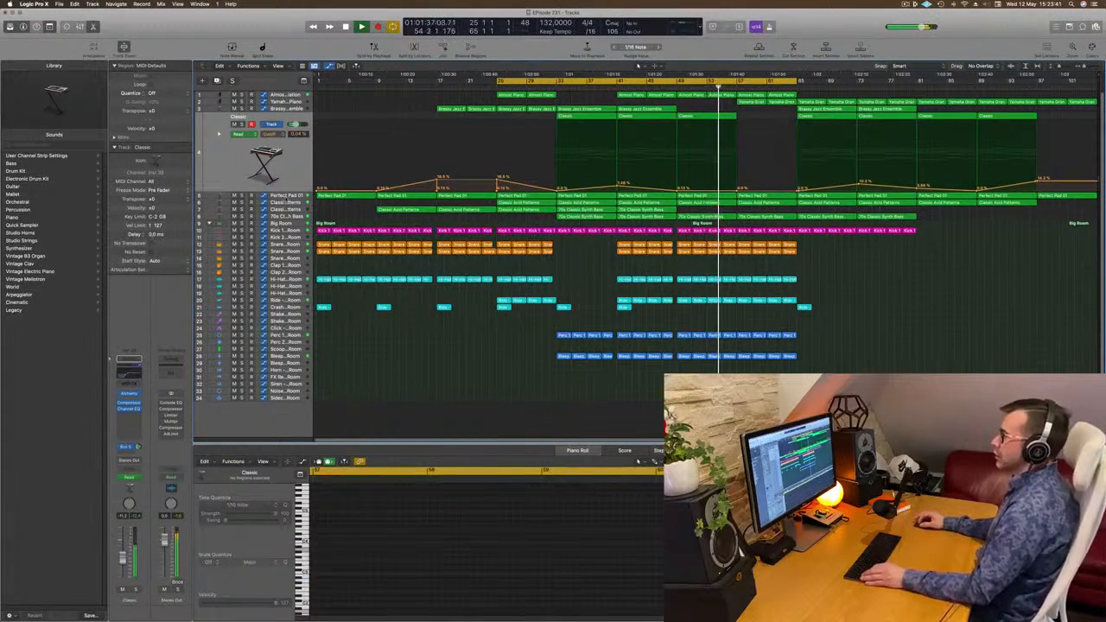
click(285, 196)
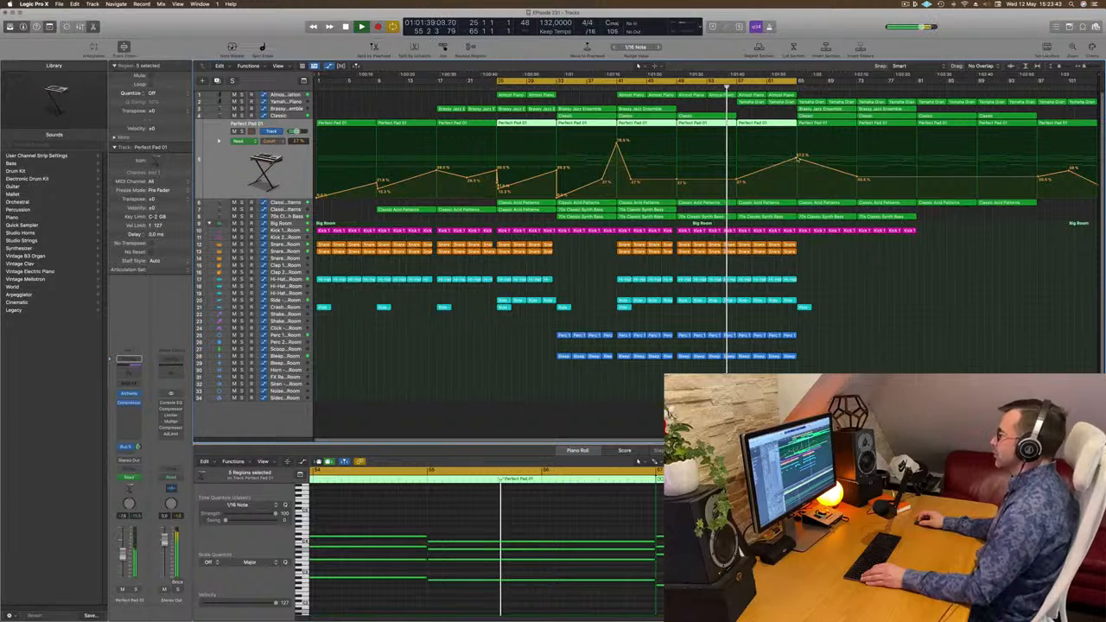
drag(796, 159, 797, 184)
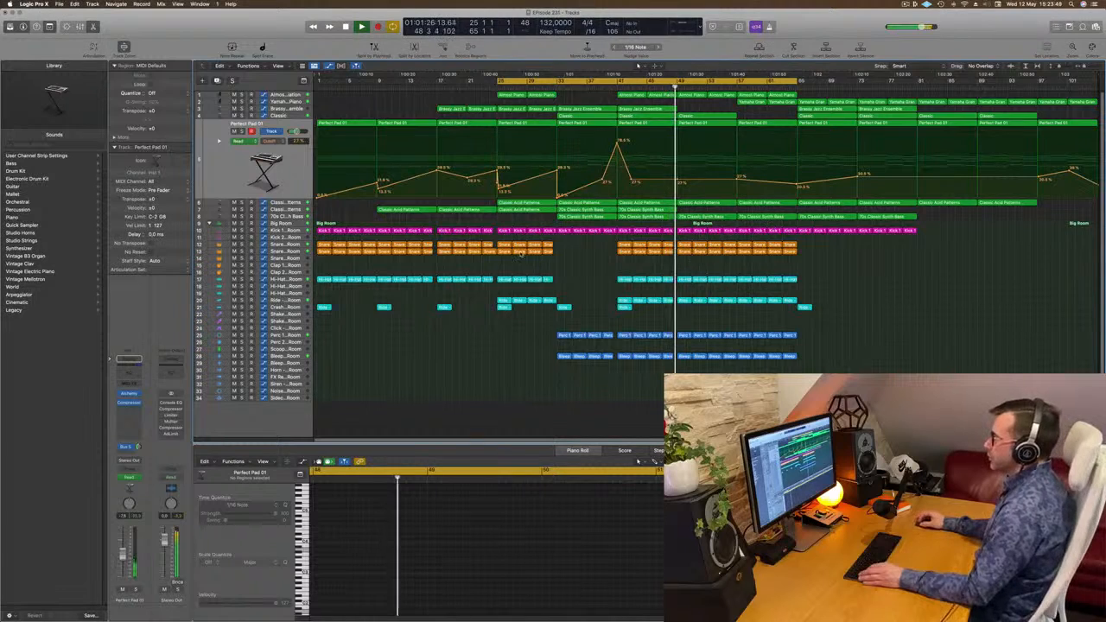
- On Snare 1, add automation points at bars 49 and 57, ramp down to about 0% just before bar 57, and return to 70.4% at bar 57
click(291, 250)
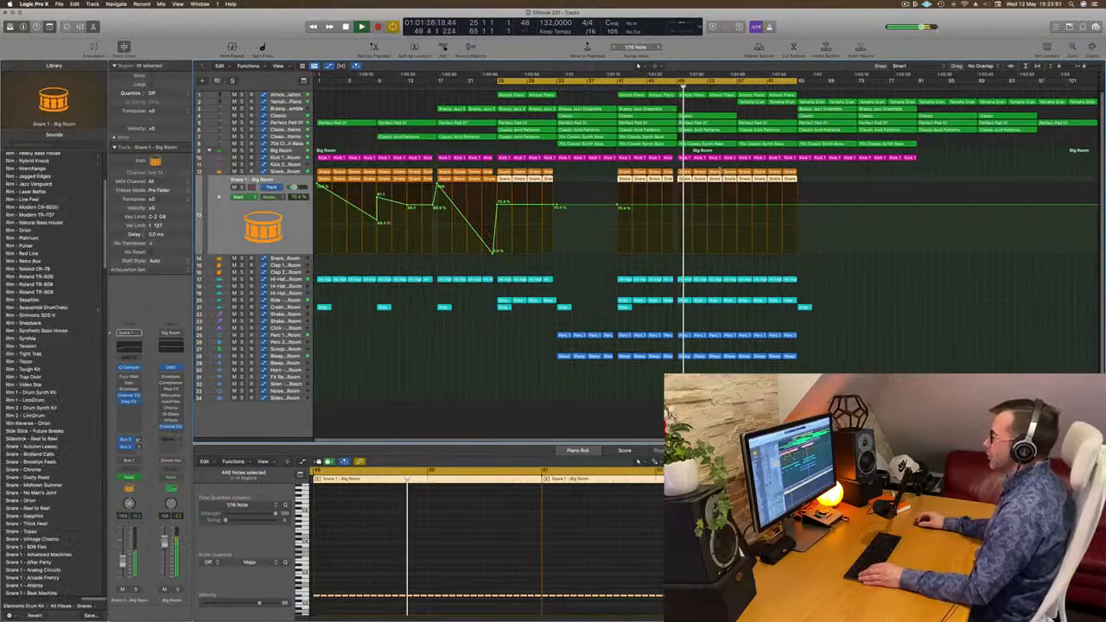
click(679, 205)
click(740, 206)
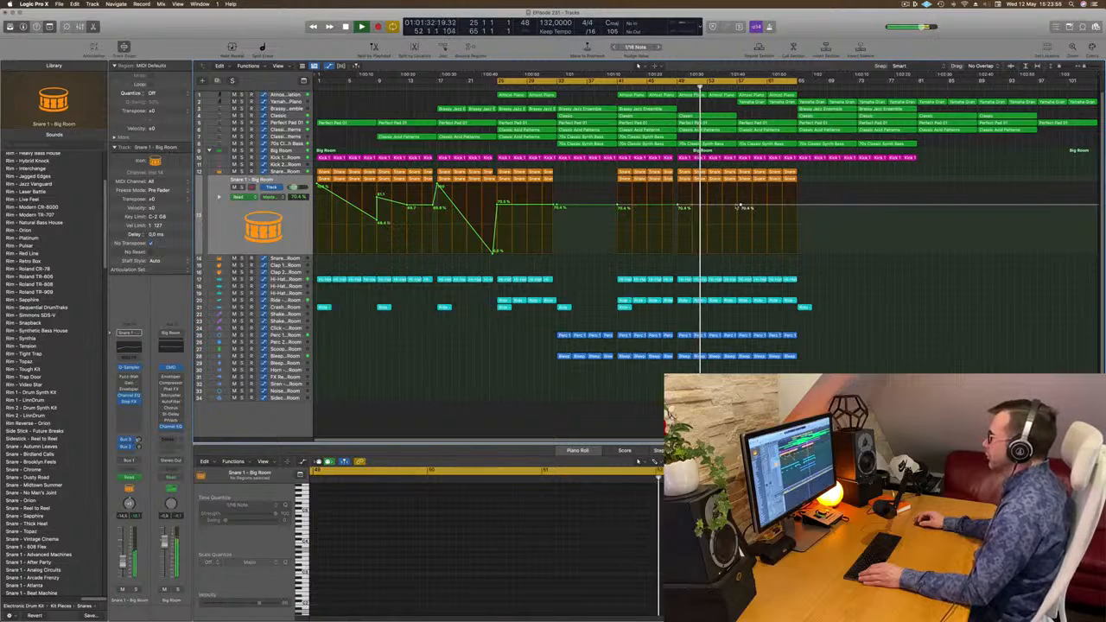
drag(735, 206, 735, 253)
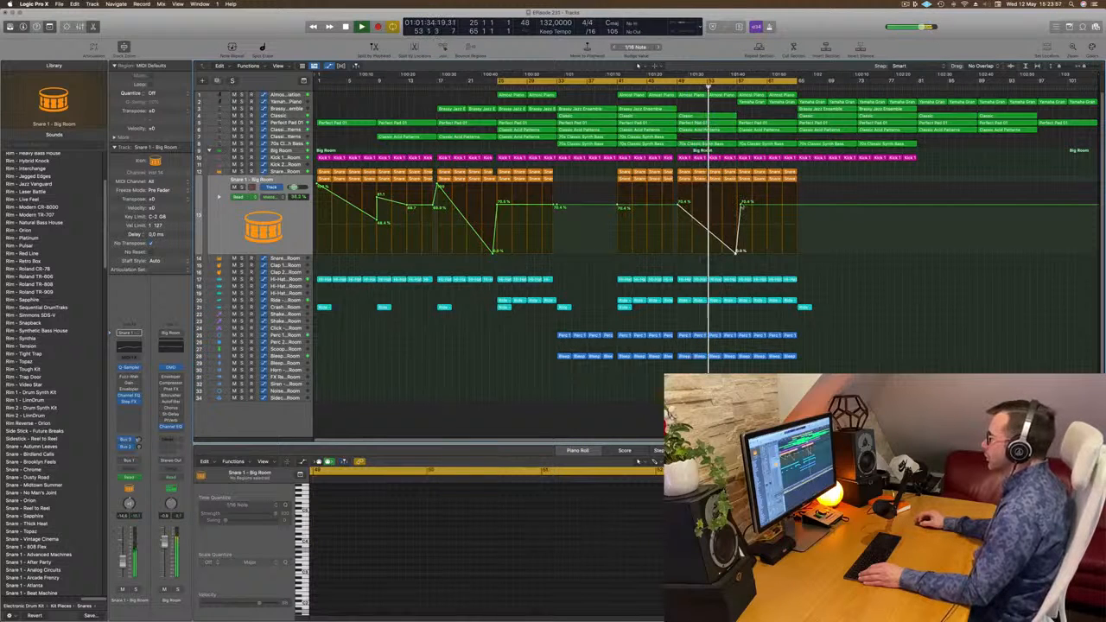
drag(740, 203, 738, 202)
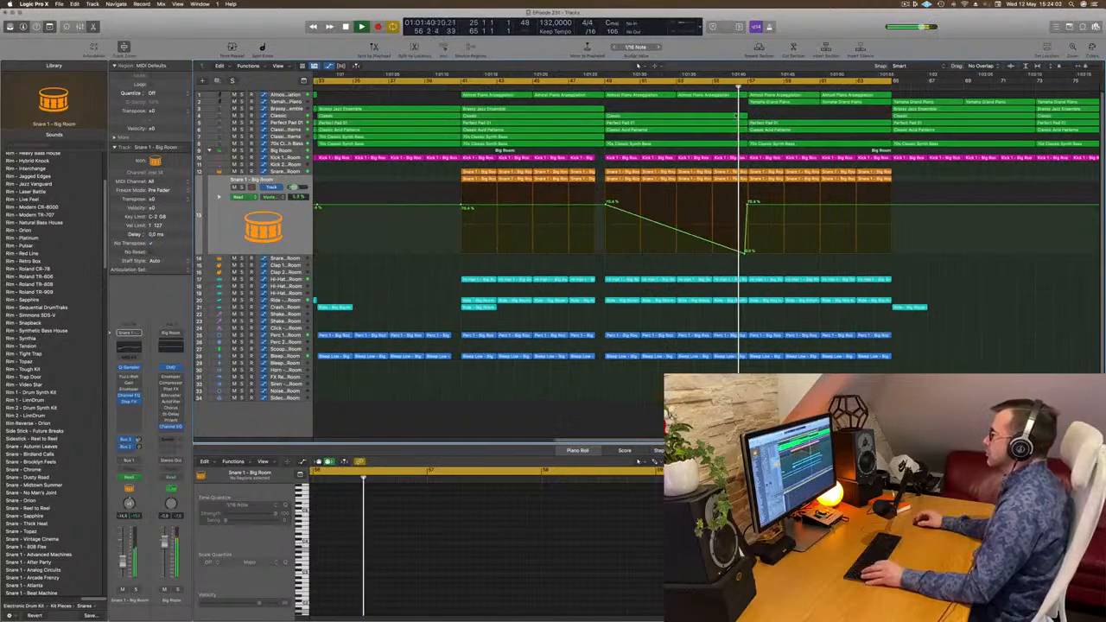
- Cut the ends of the hi-hat, ride, percussion and bleep regions just before bar 57 to leave a short gap
drag(739, 108, 749, 362)
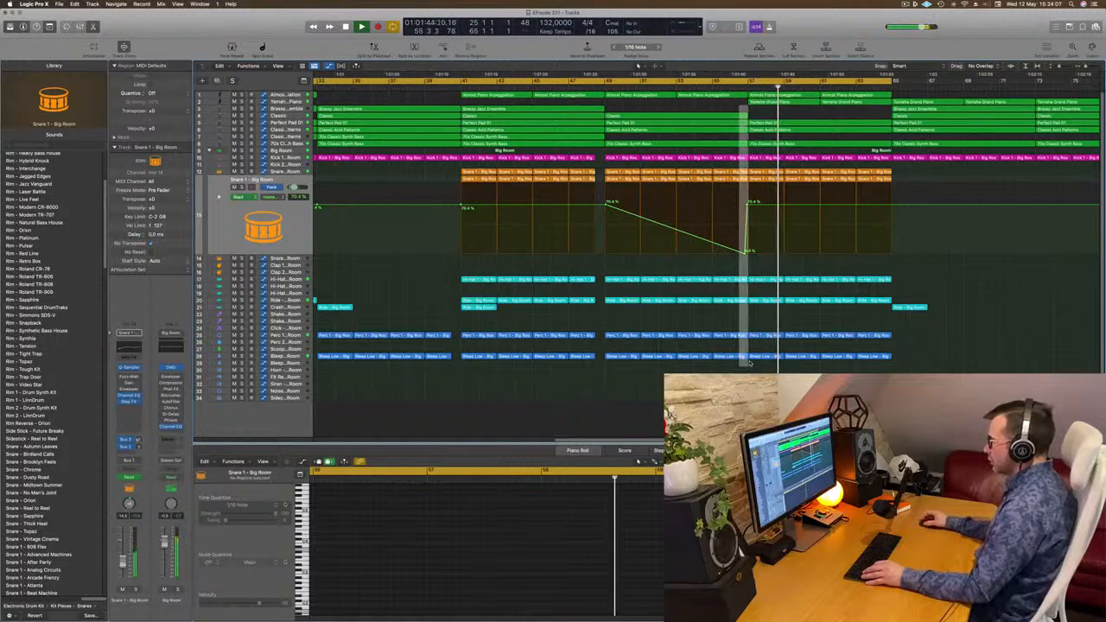
click(737, 278)
drag(737, 275, 748, 364)
key(BackSpace)
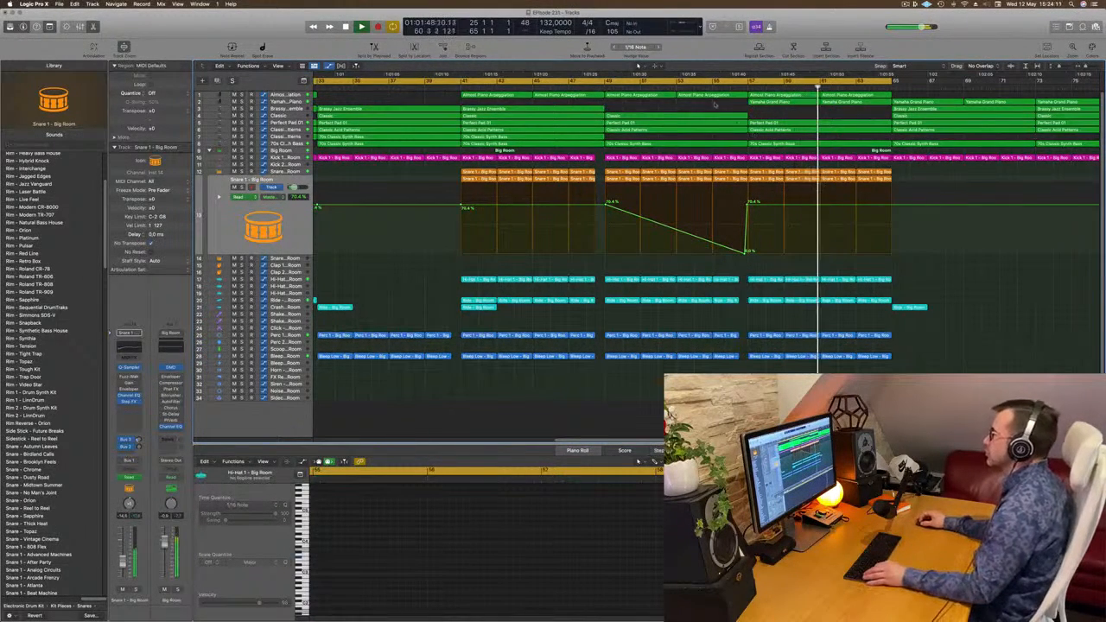
- Cut the last moment before bar 57 from the upper melodic and drum tracks, splitting the notes that cross the cut
click(596, 87)
scroll(910, 107, left, 5)
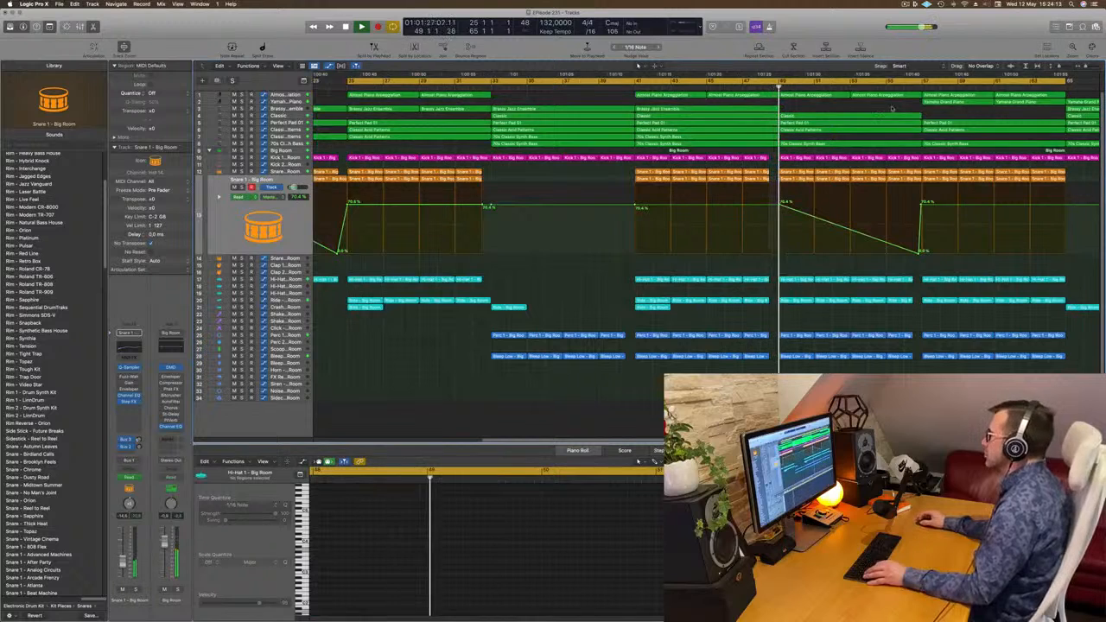
drag(913, 106, 921, 257)
key(Delete)
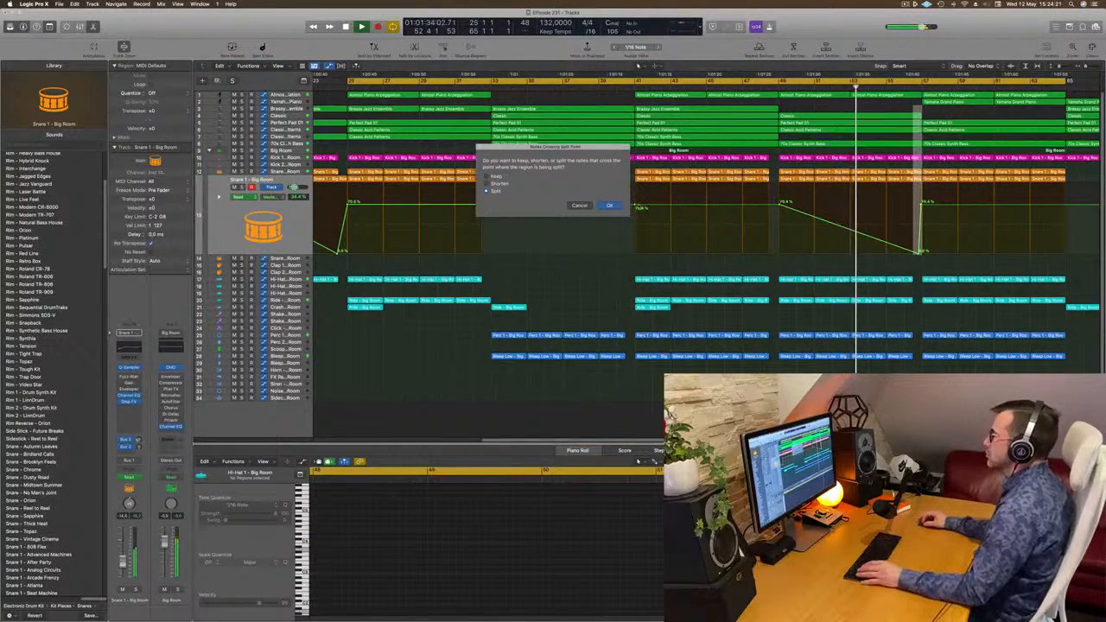
click(609, 206)
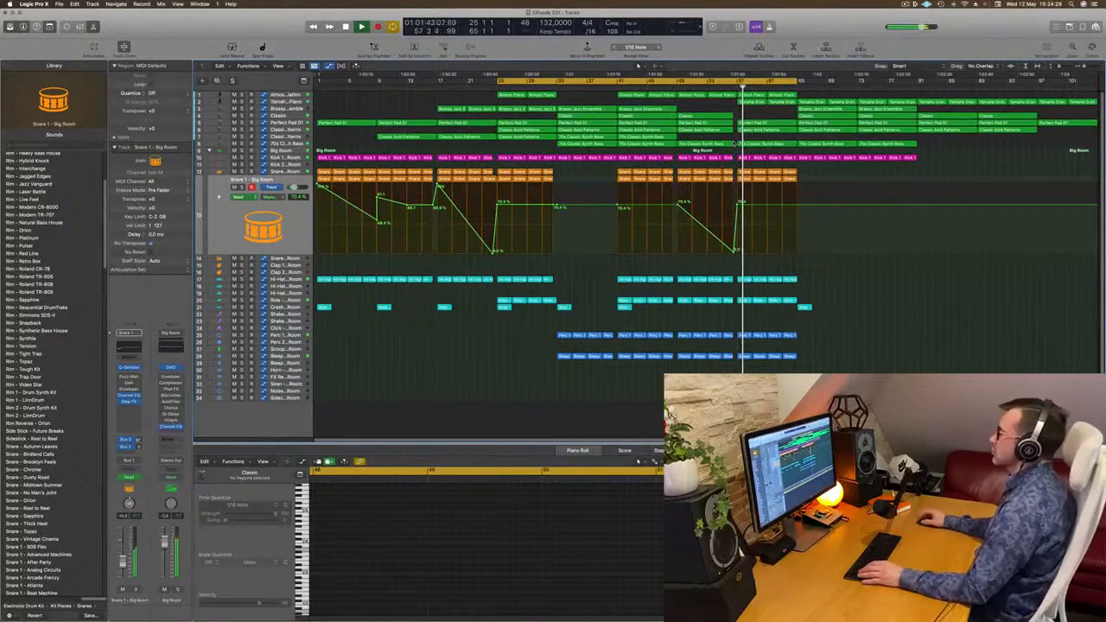
- Copy the Ride region on the crash track from bar 41 to bar 57 and restart playback
drag(622, 309, 744, 310)
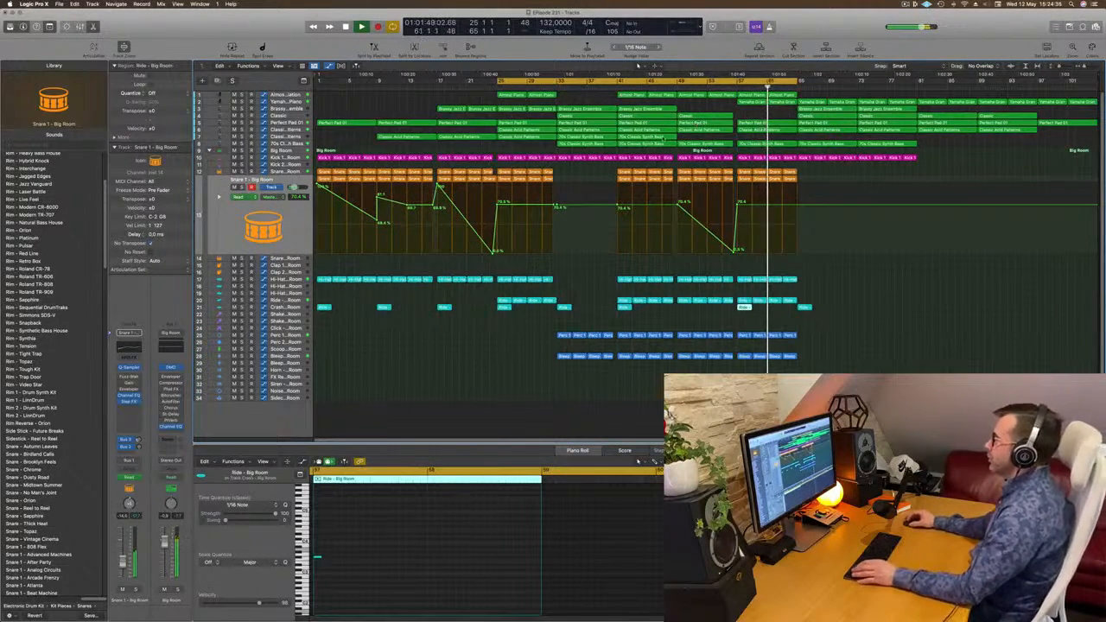
click(711, 106)
key(space)
key(space)
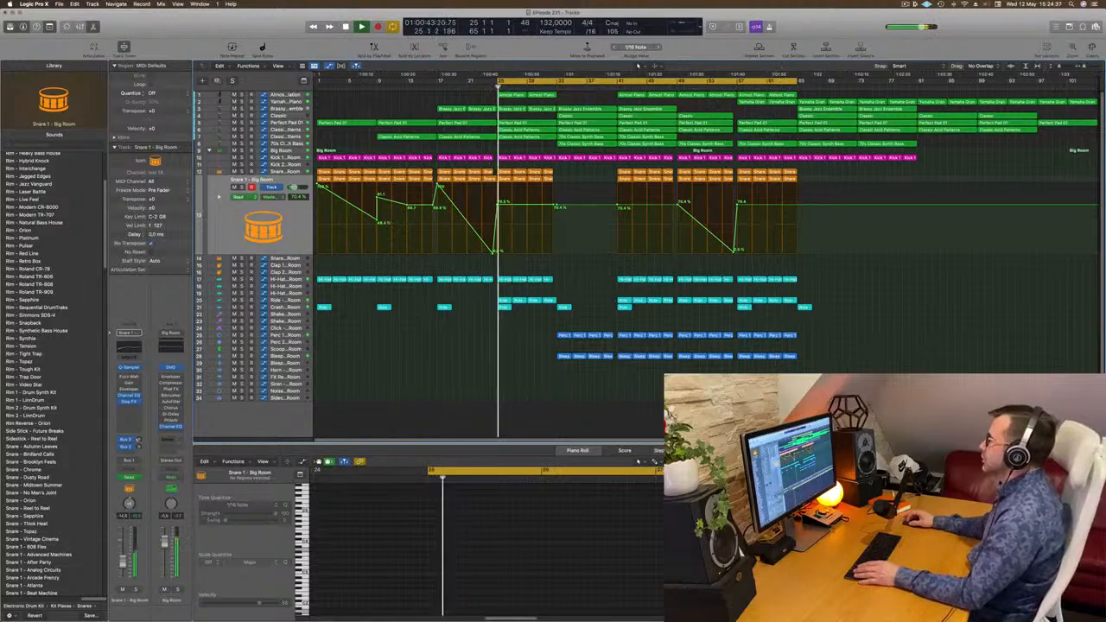
- Set the cycle range to bars 57 to 65 and repeat that section across all tracks
click(742, 85)
click(741, 81)
drag(741, 81, 796, 86)
key(super+r)
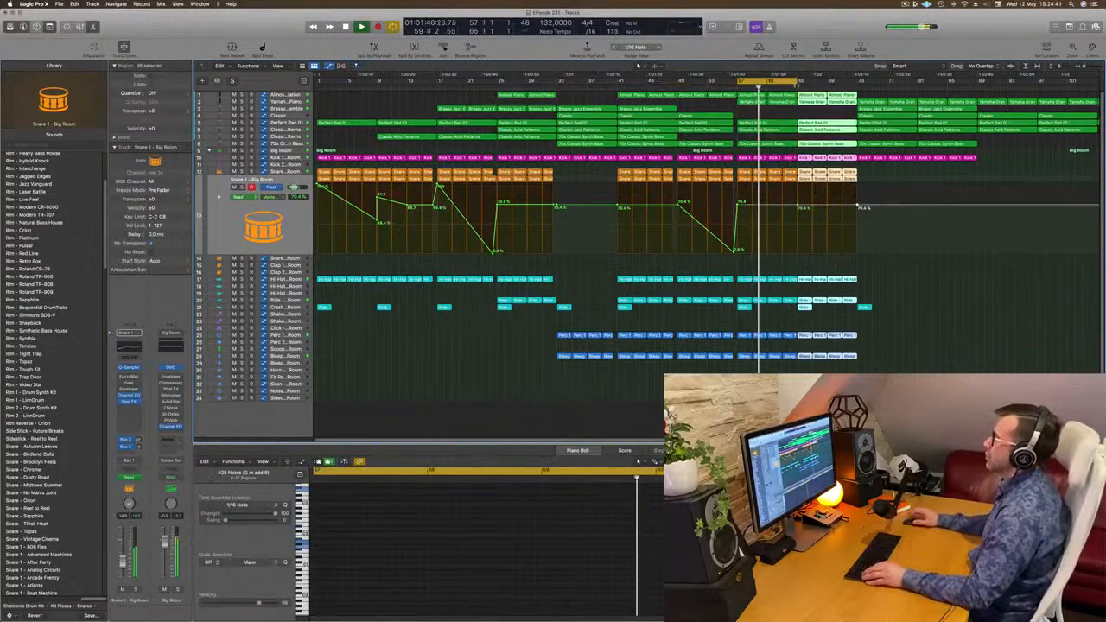
- Extend the cycle range to bar 73, delete the crash track's Ride region at bar 65, and restart playback
key(super+Left)
click(812, 415)
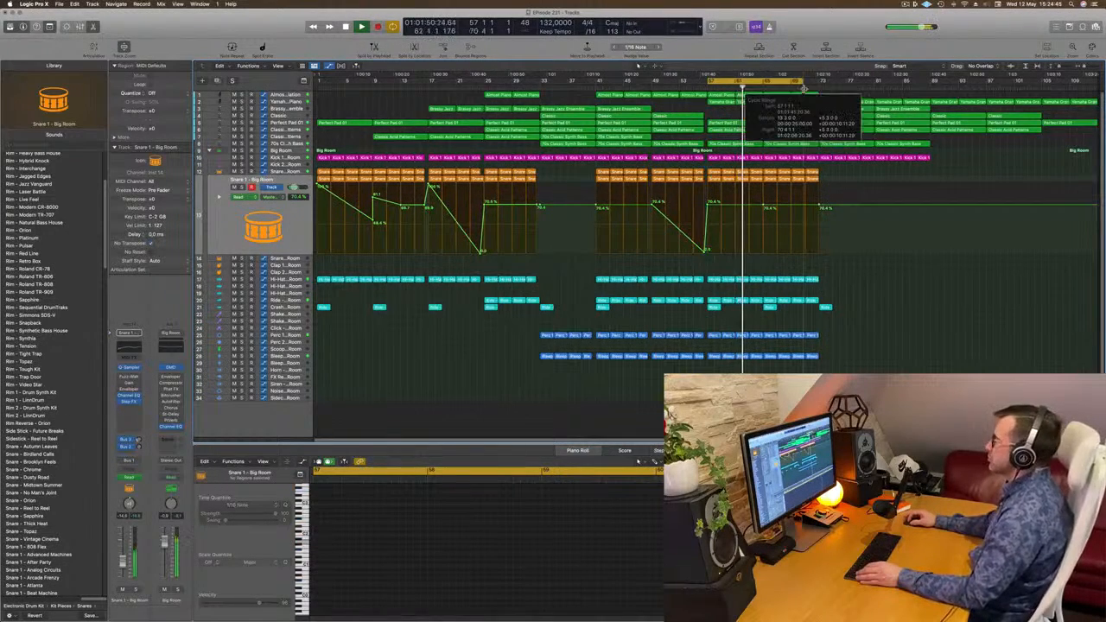
click(767, 307)
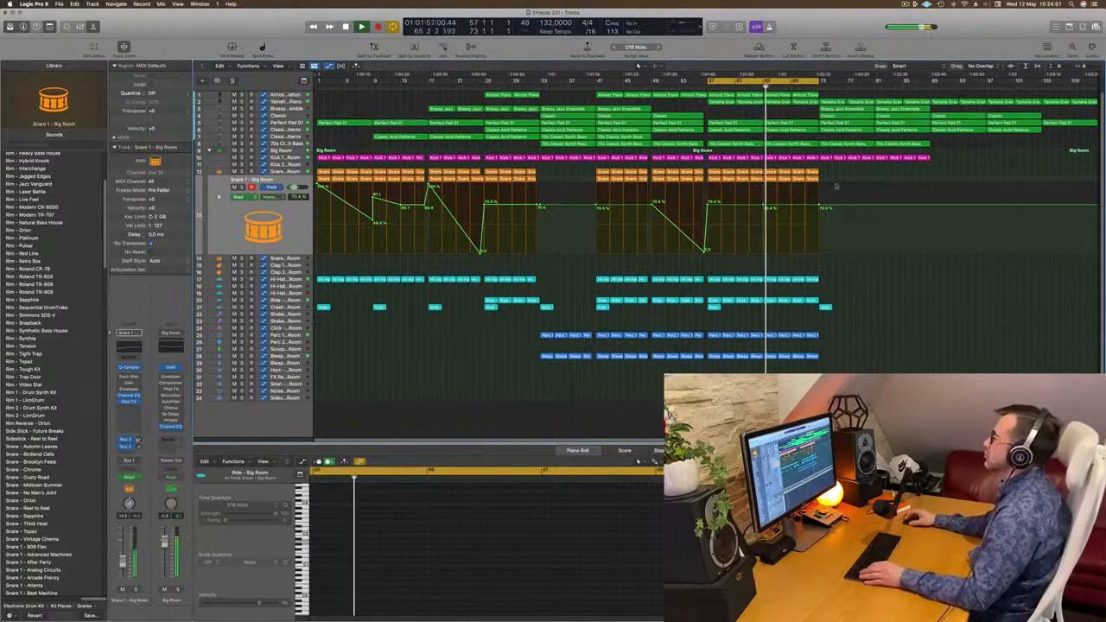
key(space)
key(space)
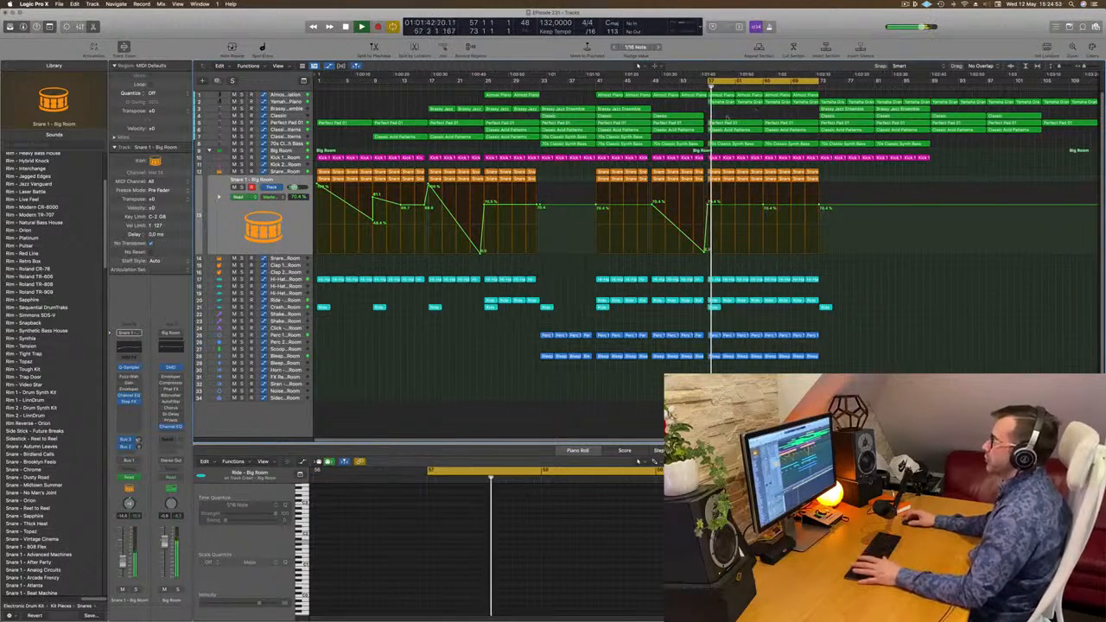
- Delete the two Almost Piano Arpeggiation regions between bars 57 and 65
click(279, 96)
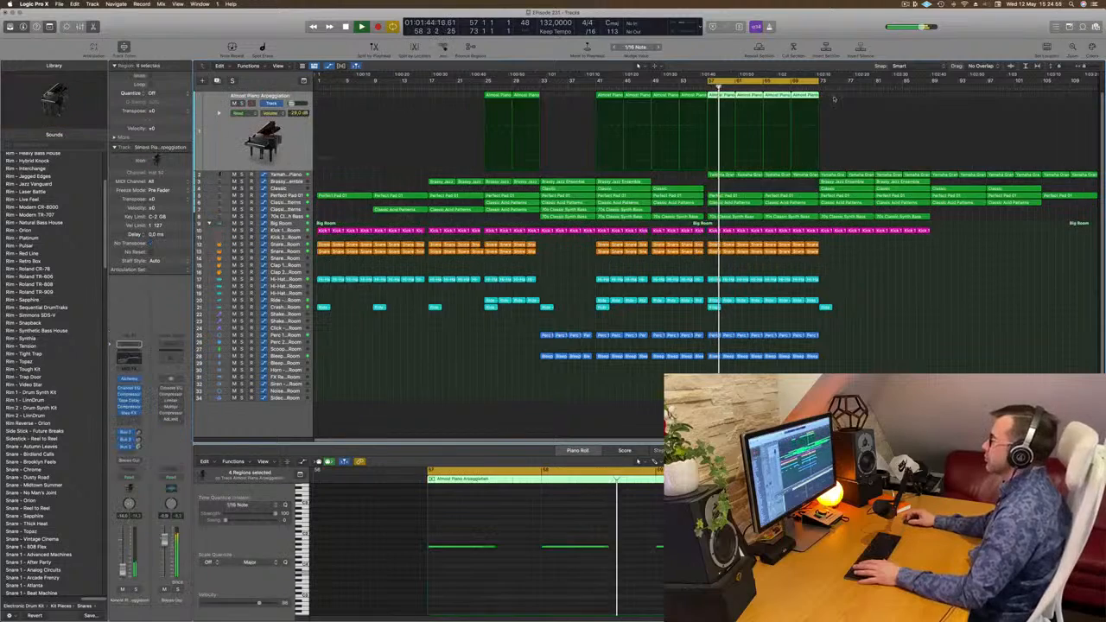
click(325, 158)
click(718, 96)
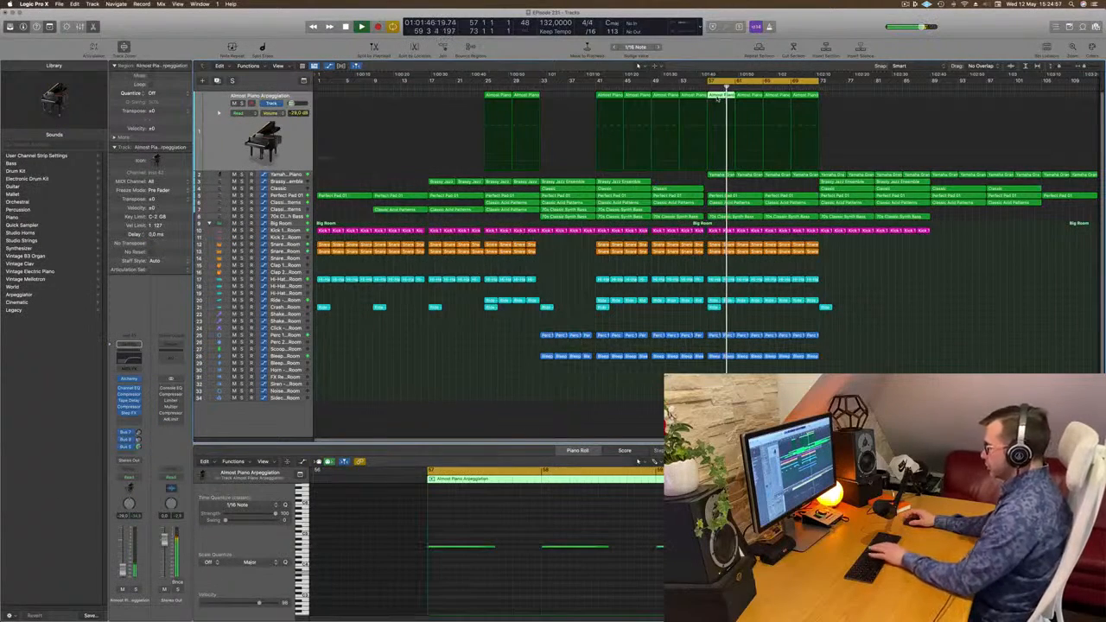
key(Delete)
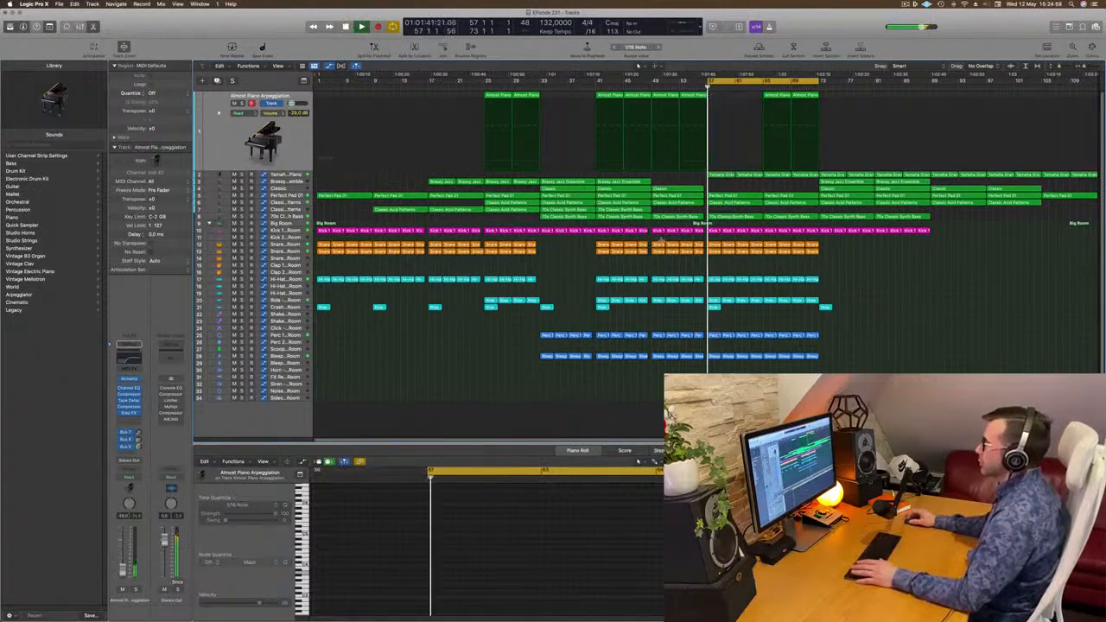
- Audition Perfect Pad 01 in solo and adjust the first Classic Acid Patterns track's cutoff automation at bar 57
click(296, 197)
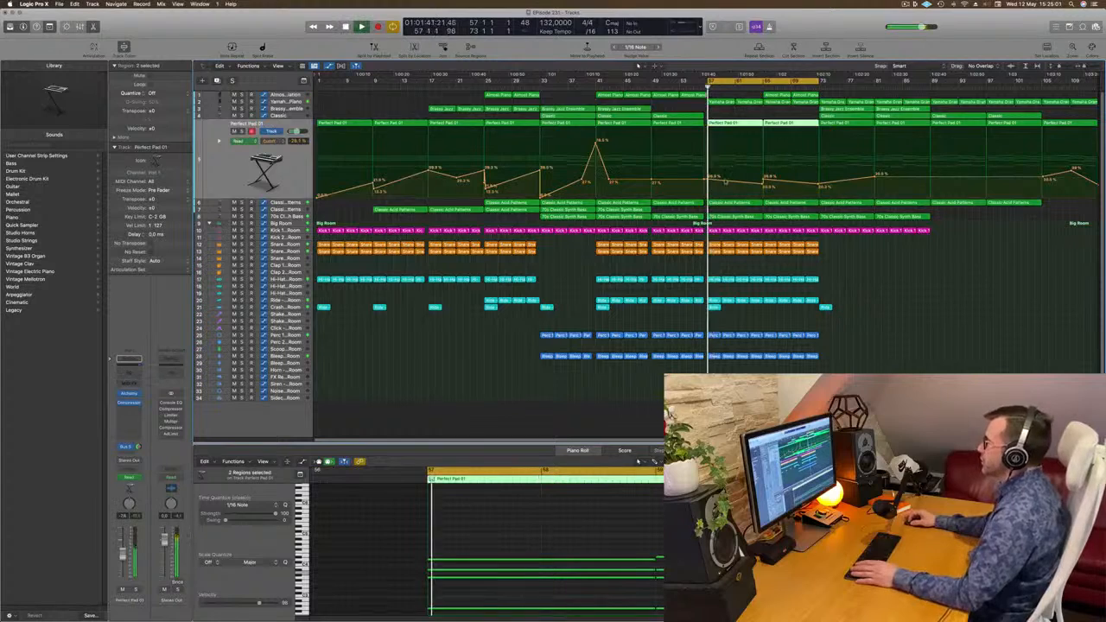
key(ctrl+s)
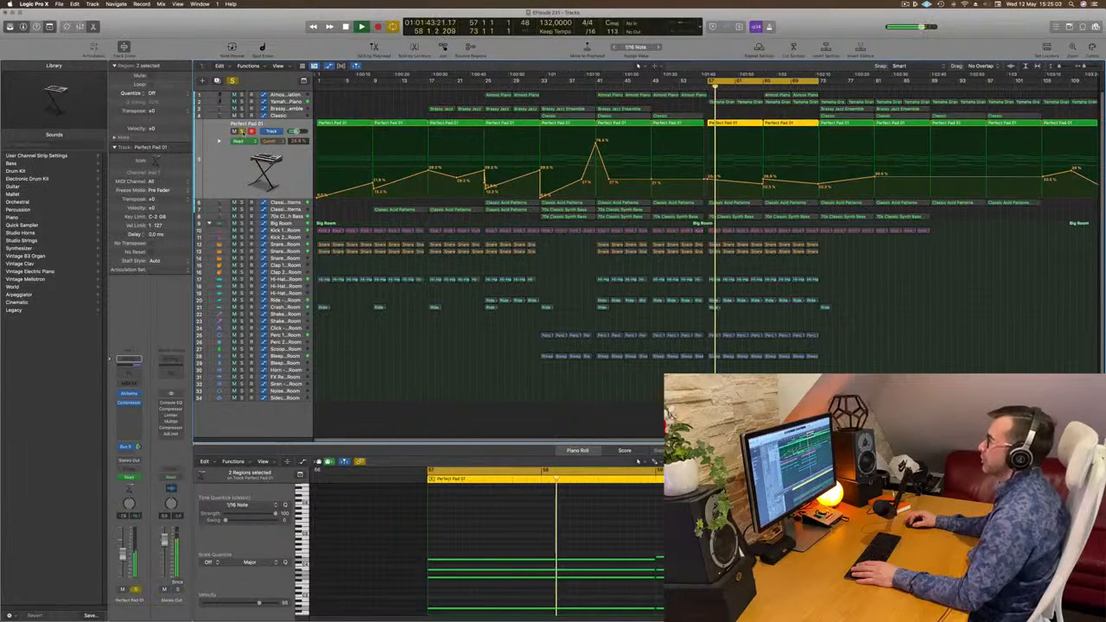
key(ctrl+s)
key(Down)
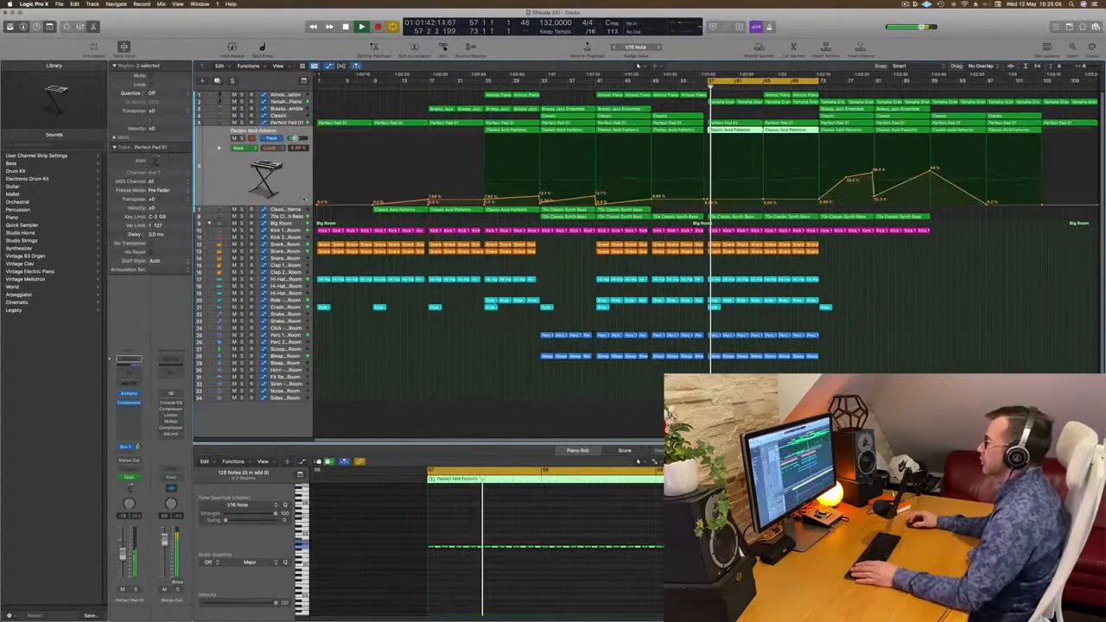
click(707, 205)
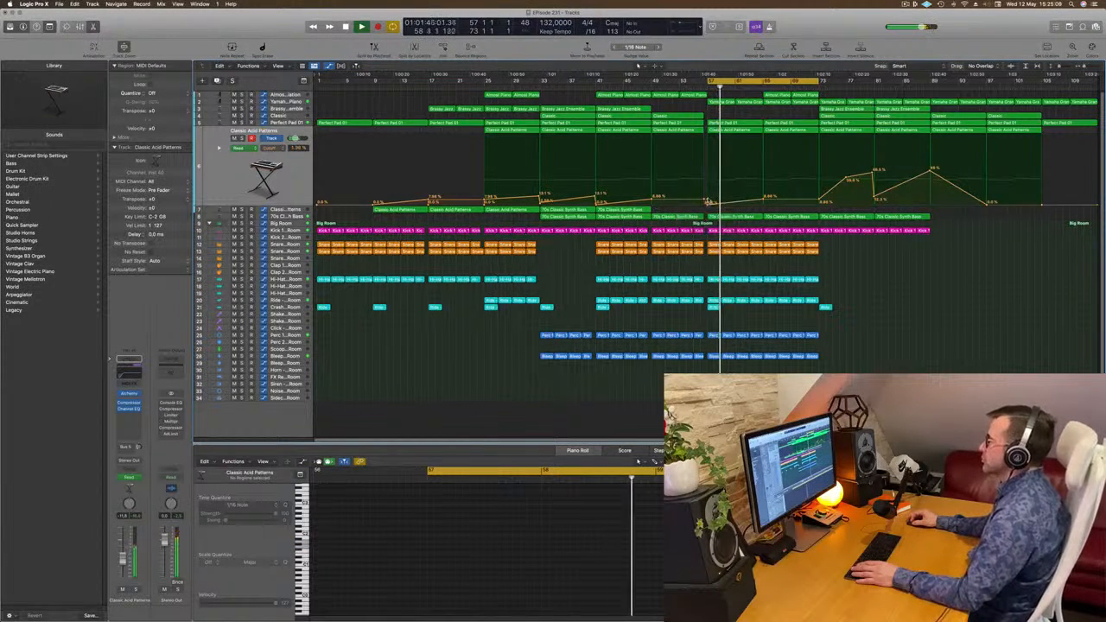
- Copy the 70s Classic Synth Bass region on the second Classic Acid Patterns track from bar 41 to bars 49, 57 and 65
click(620, 211)
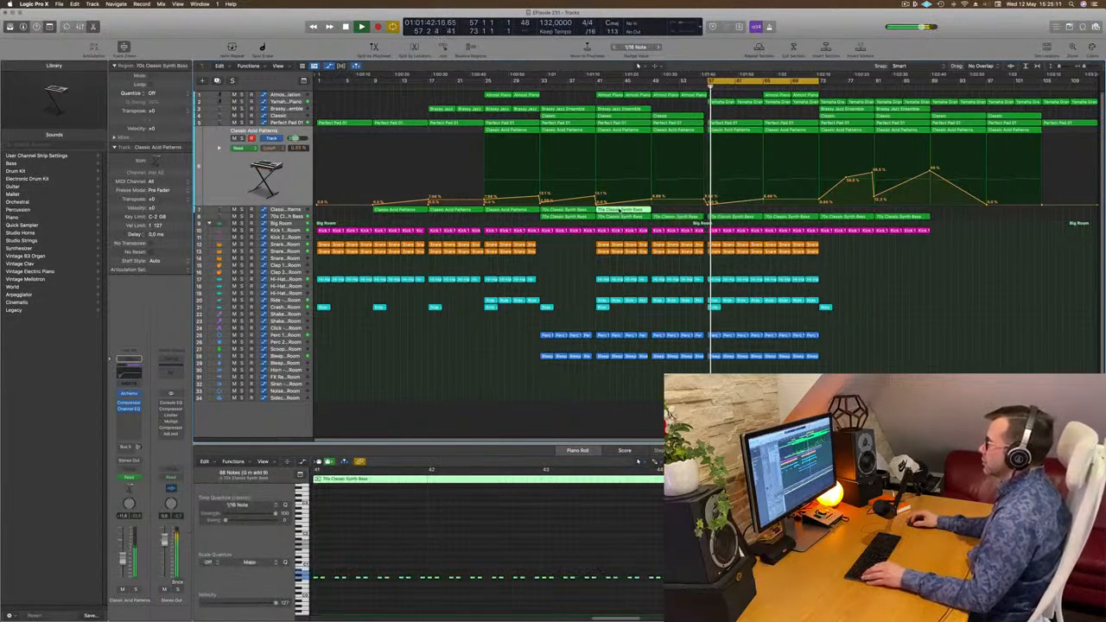
drag(621, 210, 691, 218)
key(super+z)
click(931, 300)
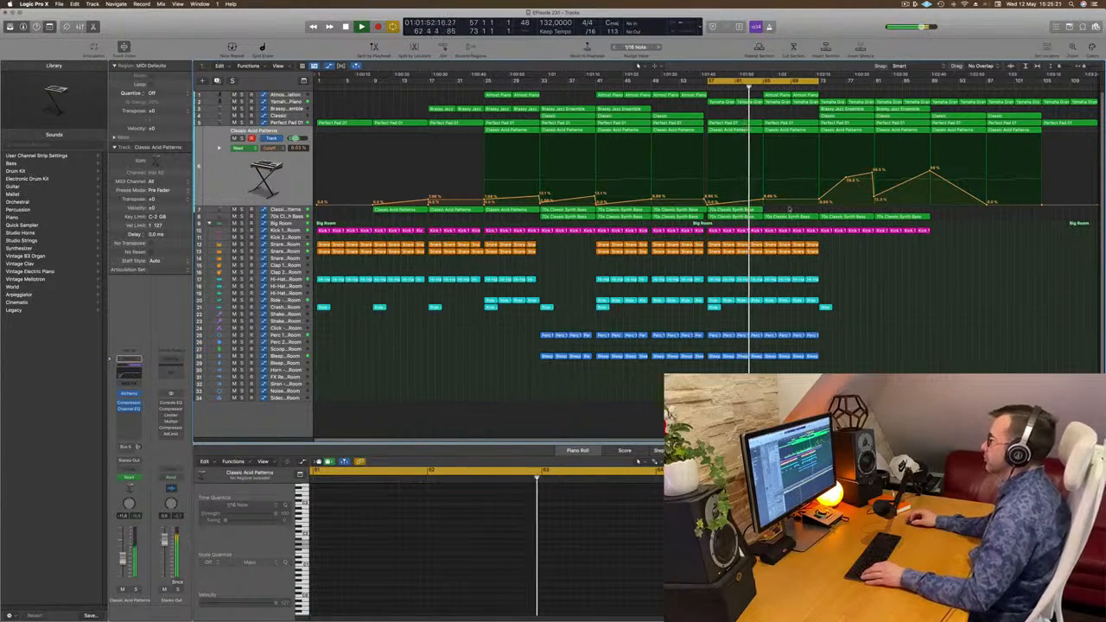
click(730, 210)
drag(730, 210, 785, 211)
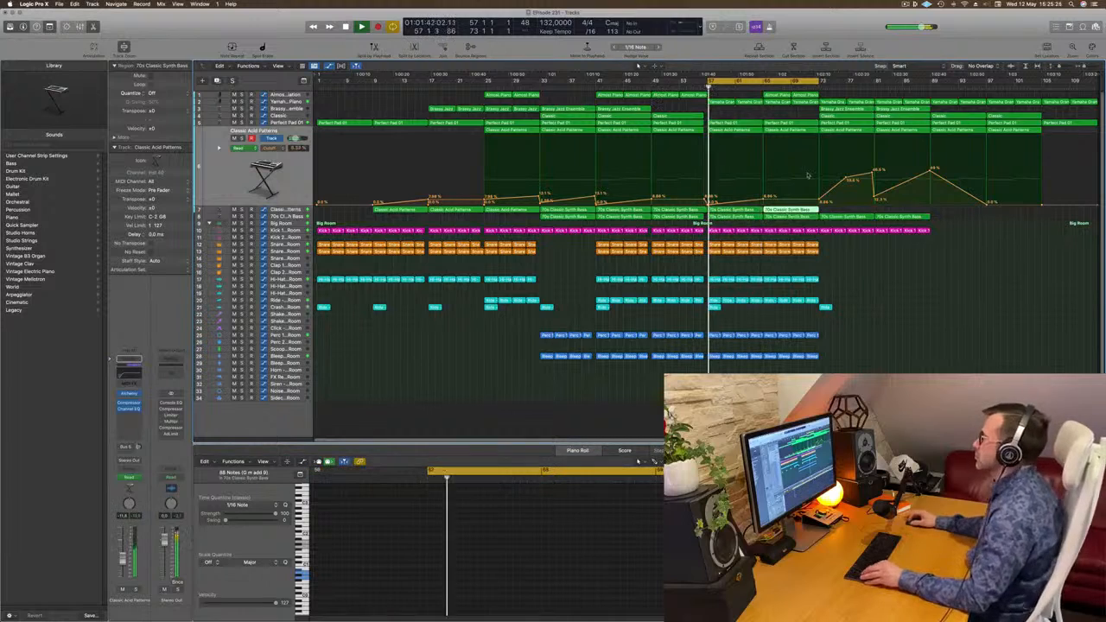
click(860, 299)
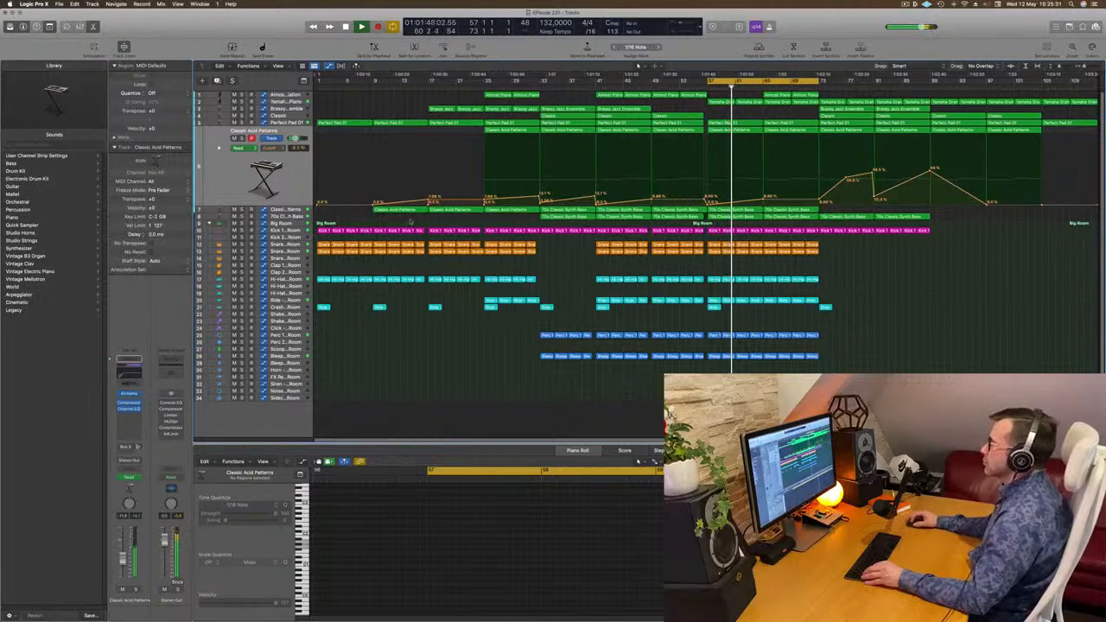
- On the second Classic Acid Patterns track, shape the cutoff to rise from bar 57 to a peak at bar 65 and fall to bar 73
click(292, 210)
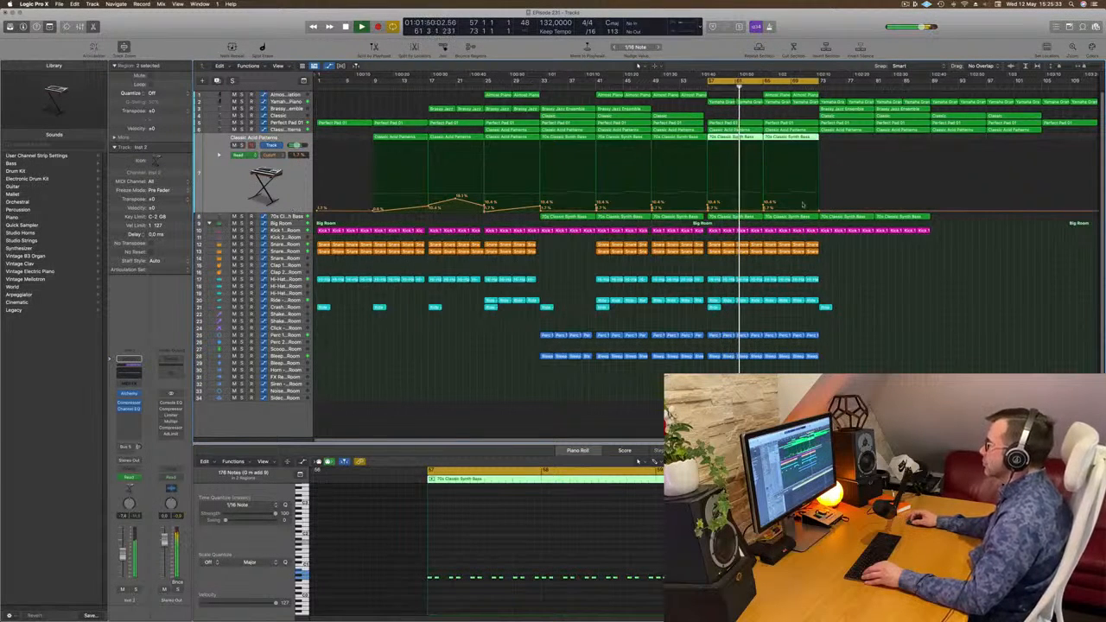
click(762, 212)
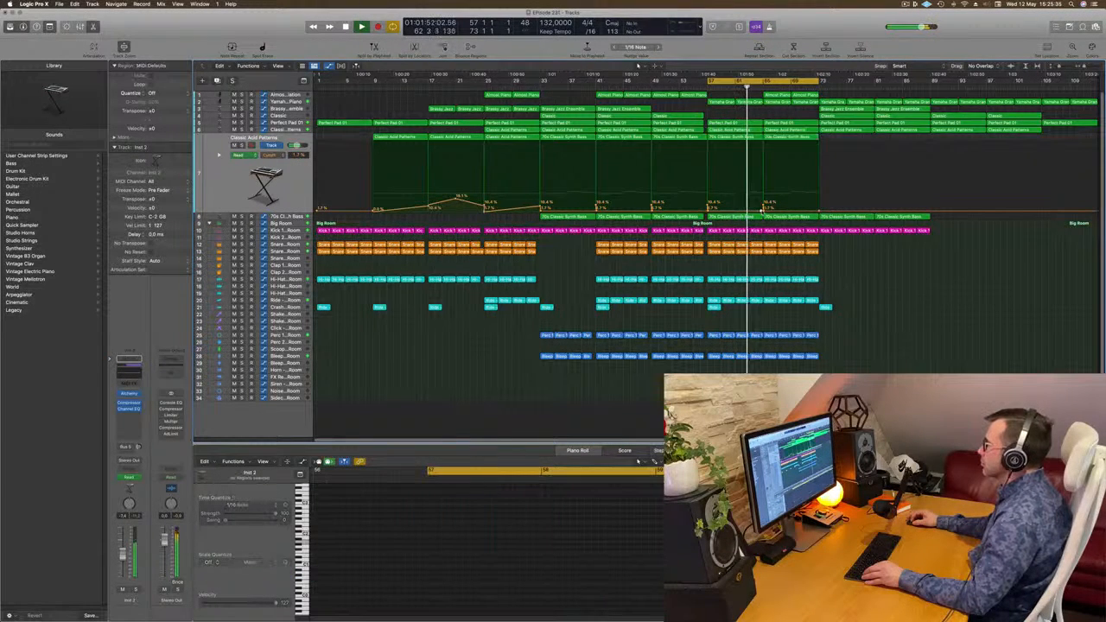
drag(762, 212, 762, 210)
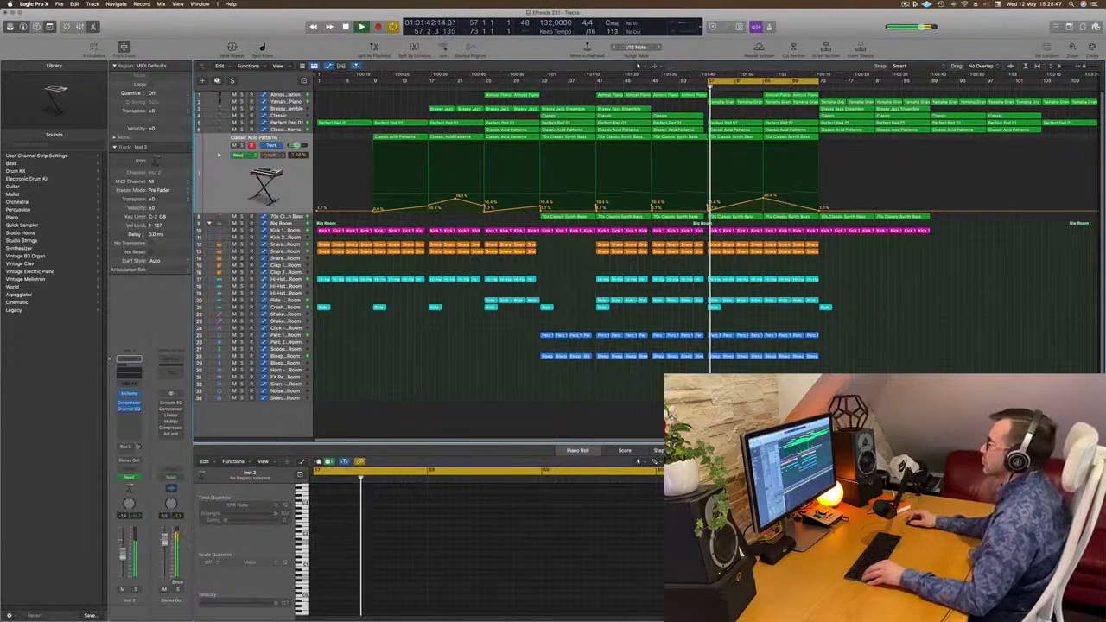
key(super+Right)
key(super+Right)
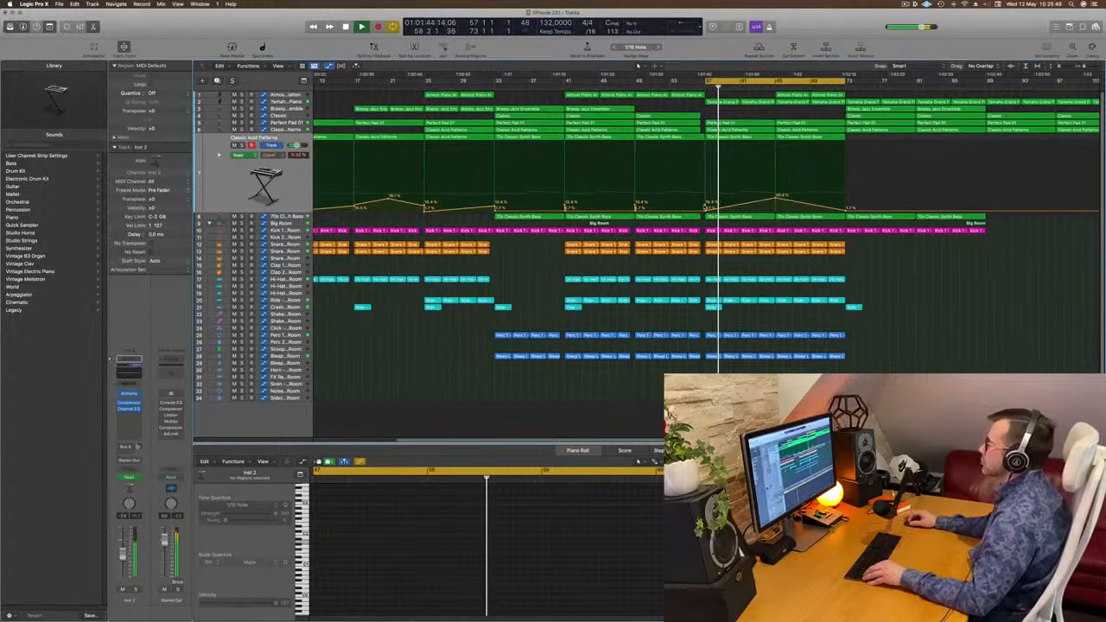
key(super+Left)
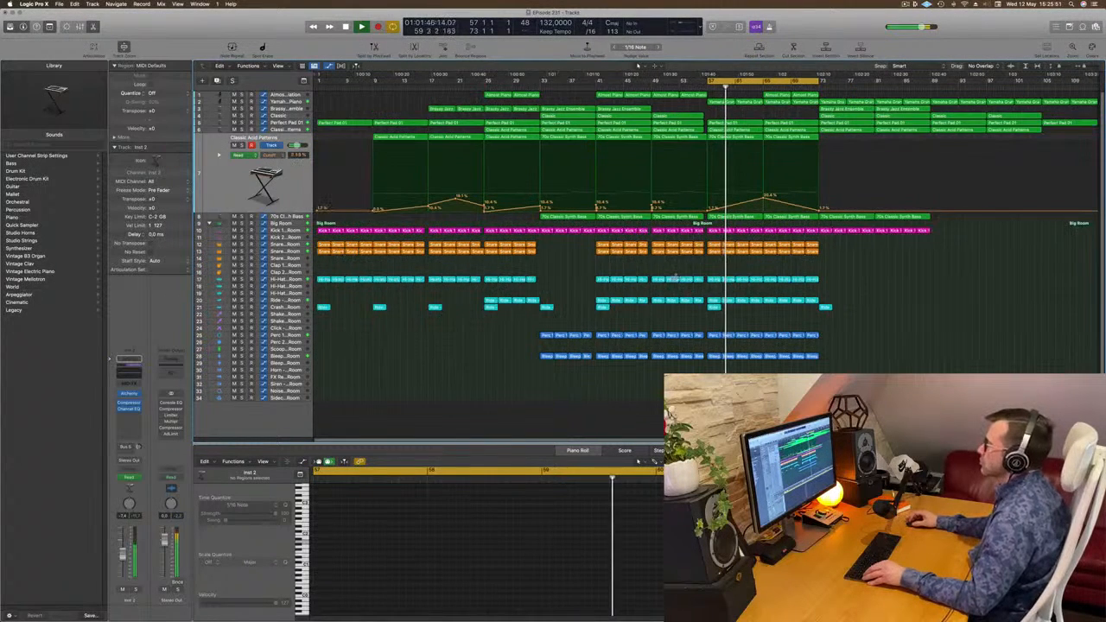
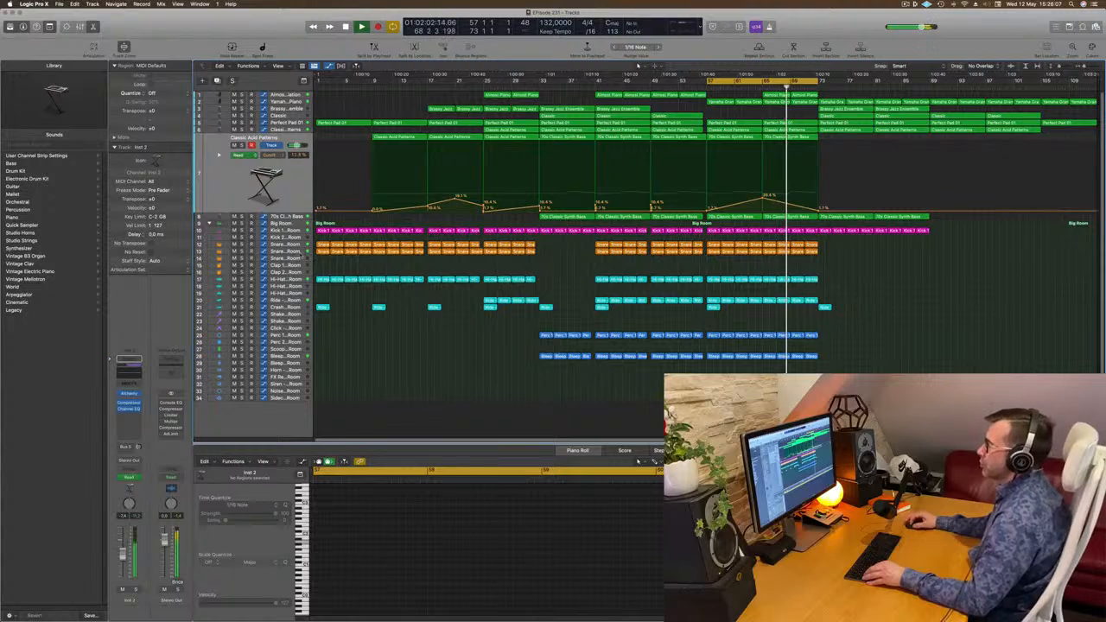
- Shape Snare 1 automation to dip from bar 65 to about bar 71 and rise to 100% at bar 73, and extend the cycle range to bar 89
click(287, 251)
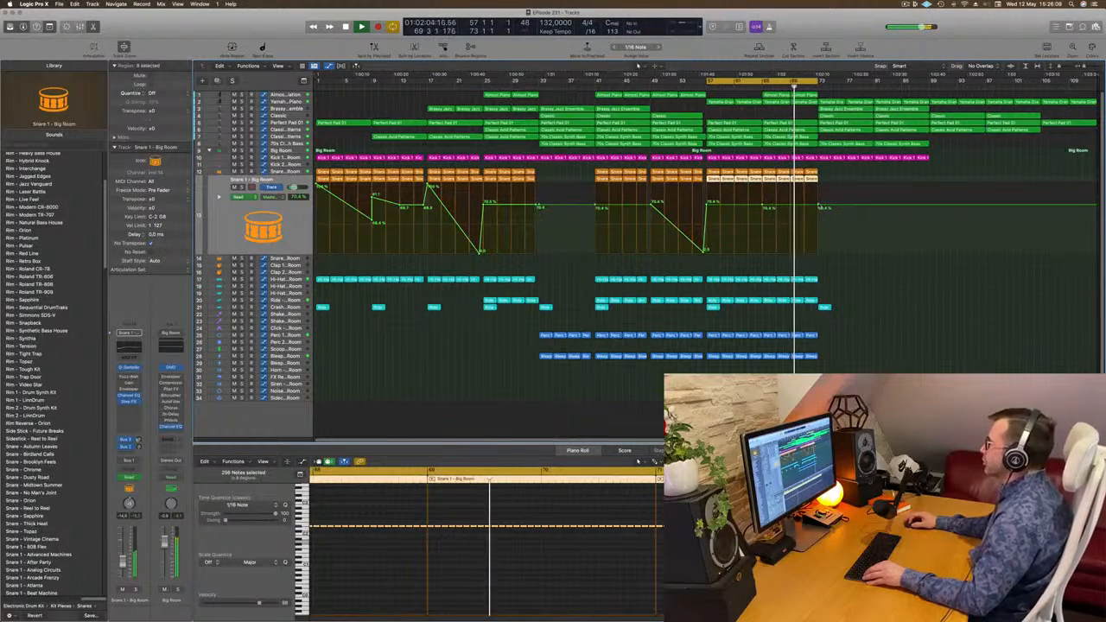
mouse_move(816, 207)
mouse_down()
mouse_move(816, 252)
mouse_move(819, 185)
mouse_up()
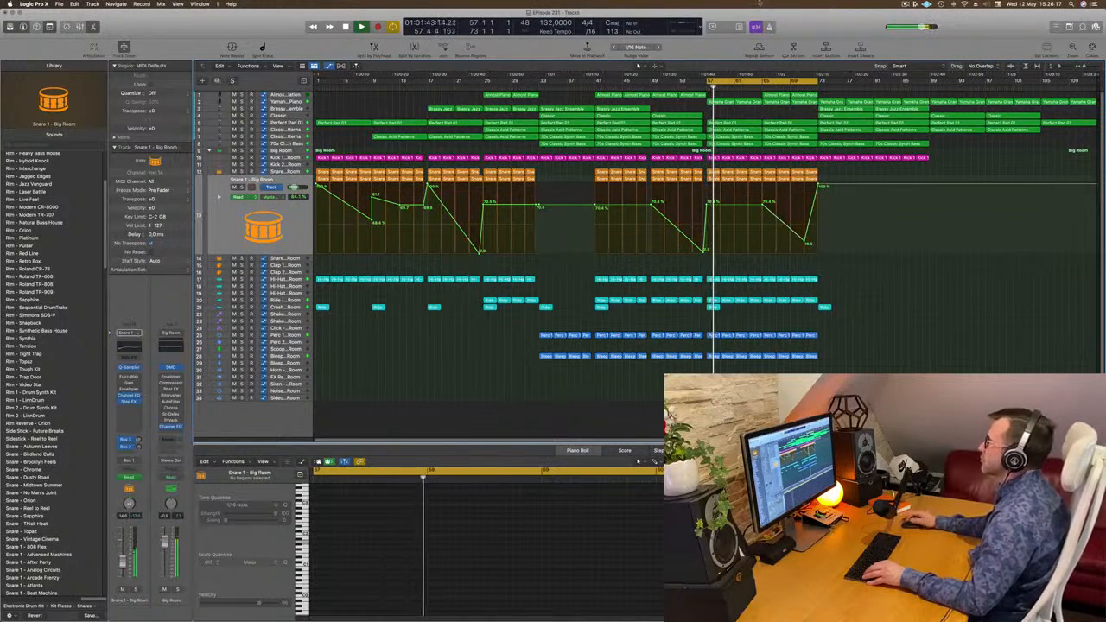
mouse_move(757, 82)
mouse_down()
mouse_move(845, 82)
mouse_move(753, 85)
mouse_up()
drag(819, 84, 905, 85)
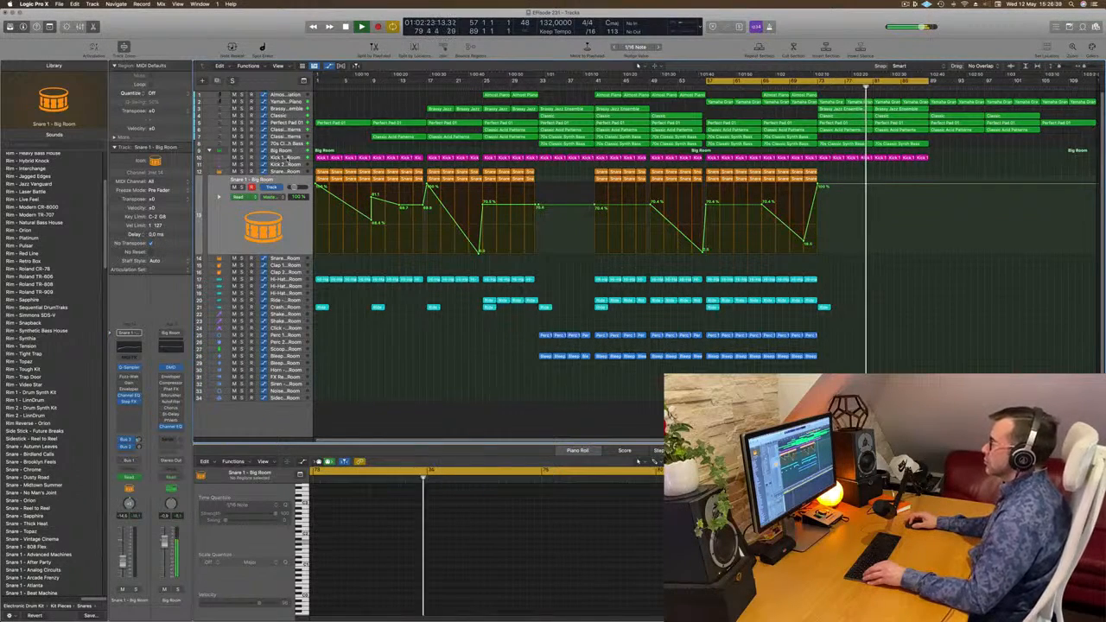
- Shape Kick 1 volume automation to fade from bar 81 to silence at bar 89 and recover by about bar 91
click(286, 159)
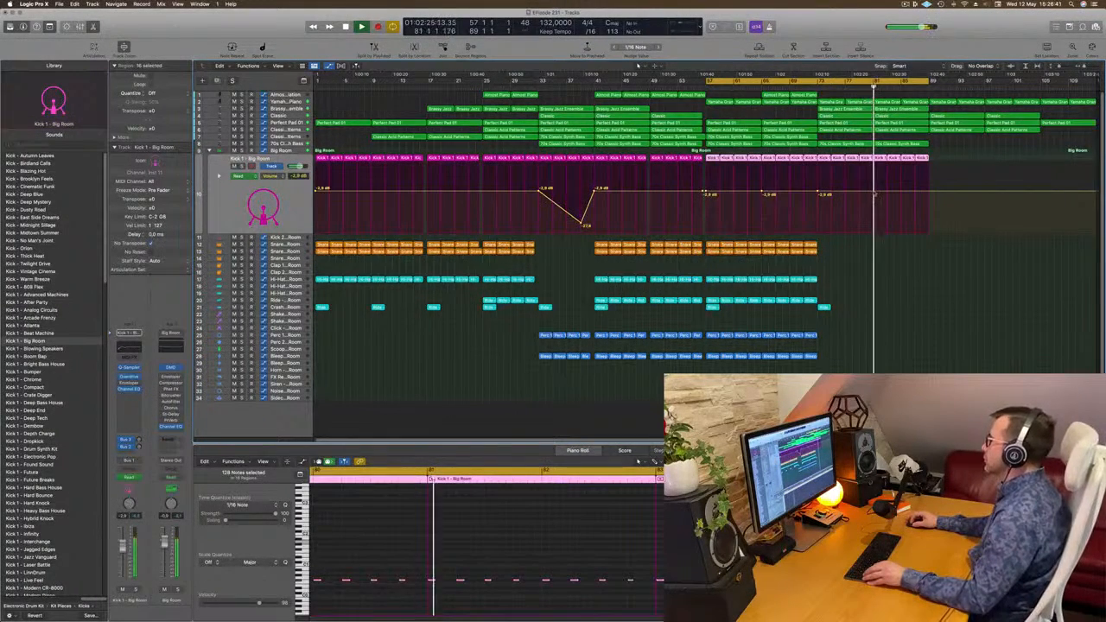
click(874, 193)
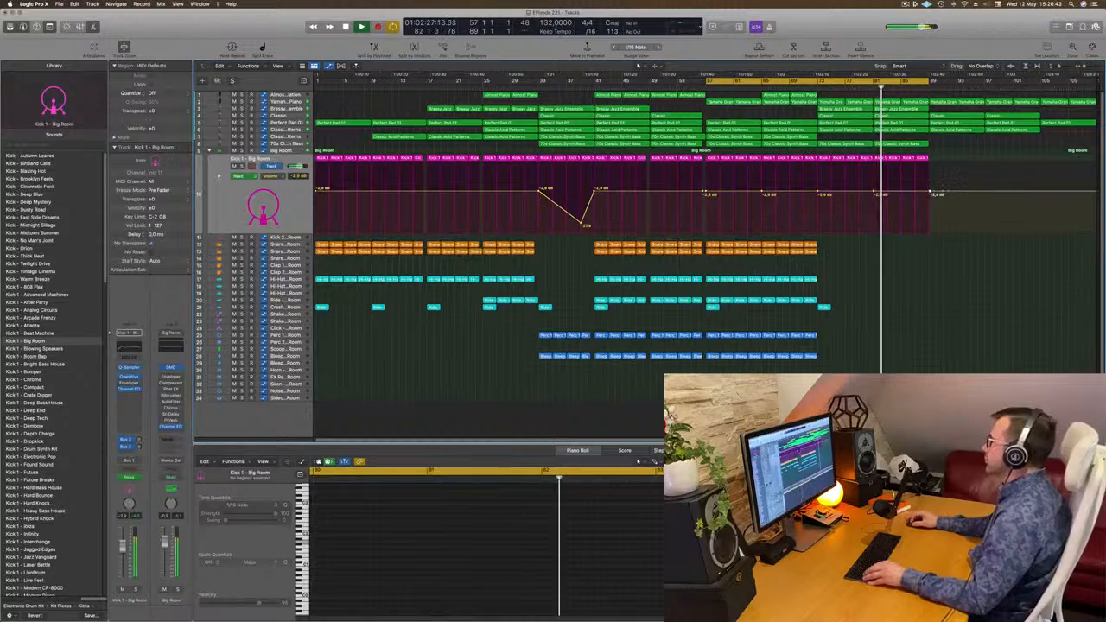
drag(929, 193, 931, 232)
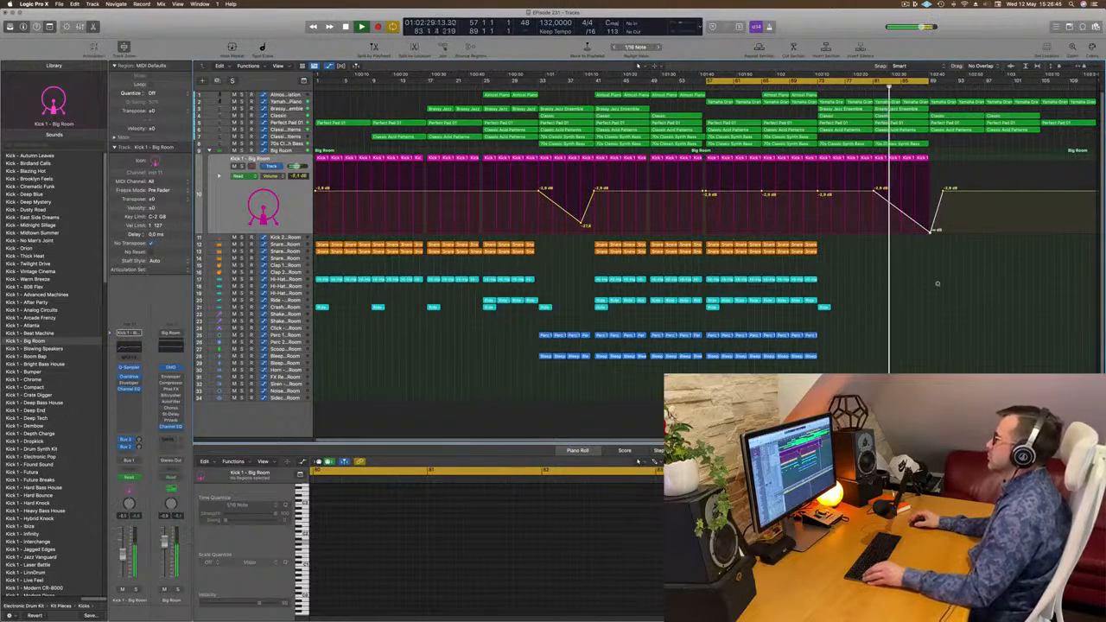
scroll(954, 283, up, 3)
scroll(956, 278, down, 3)
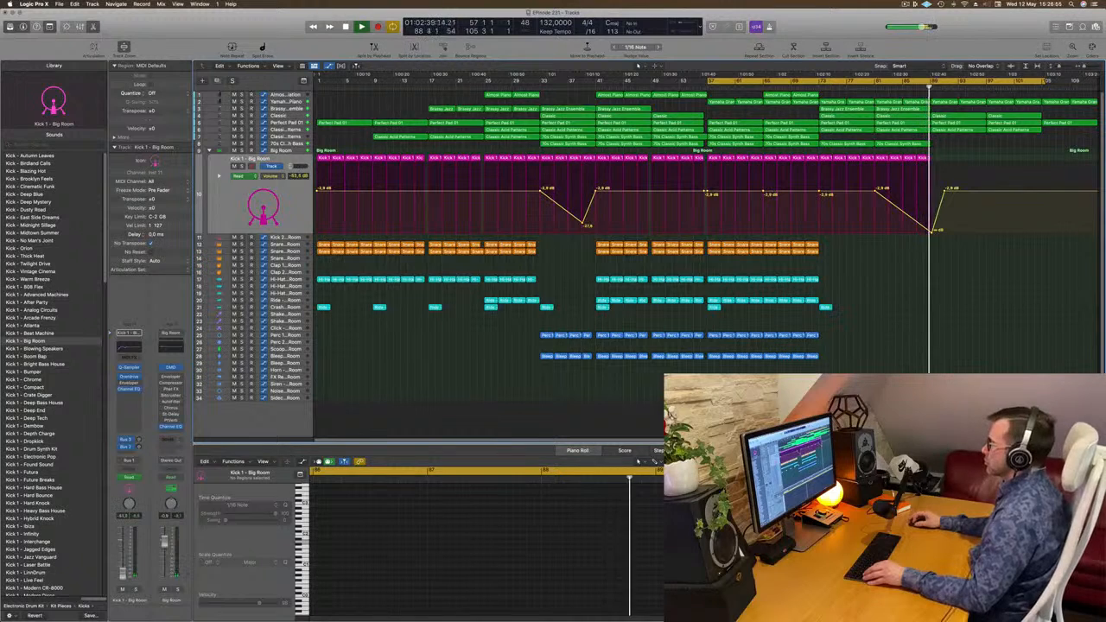
click(811, 357)
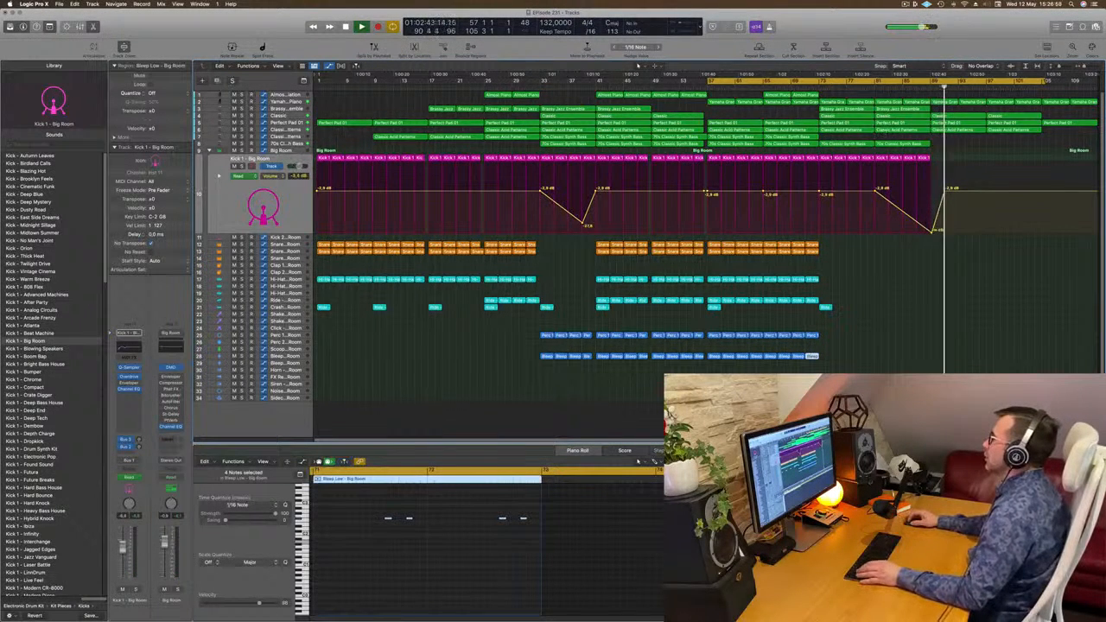
key(space)
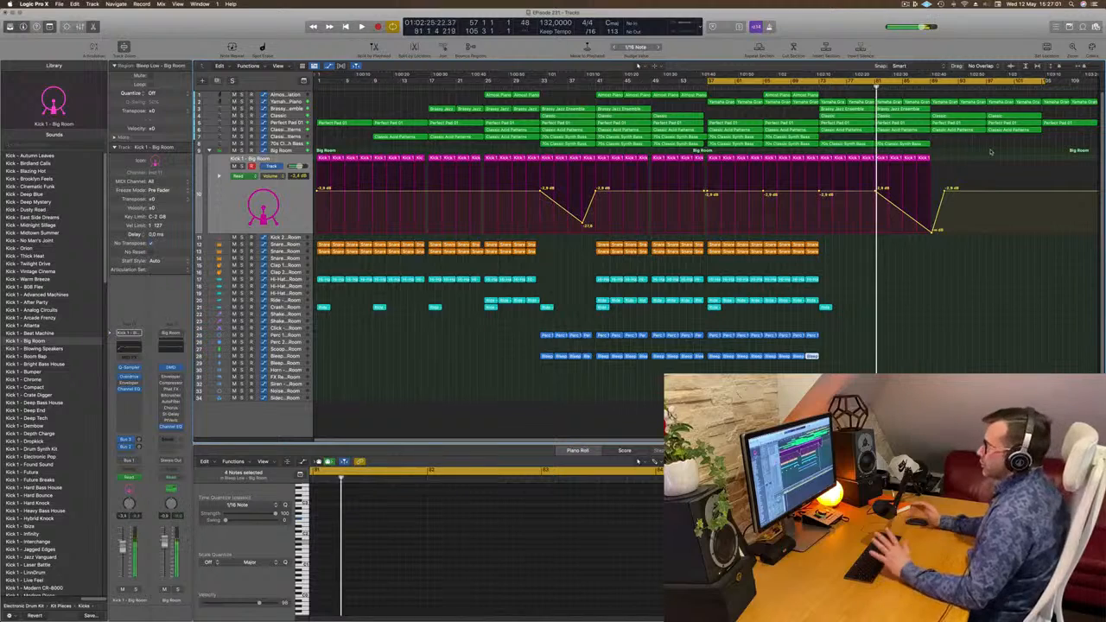
click(232, 217)
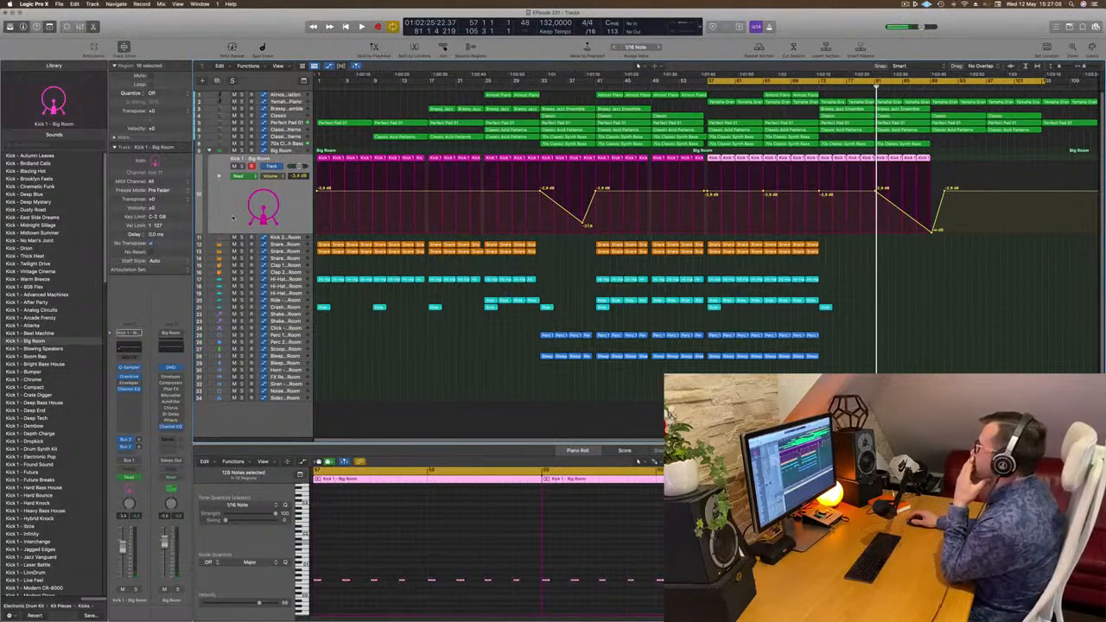
key(space)
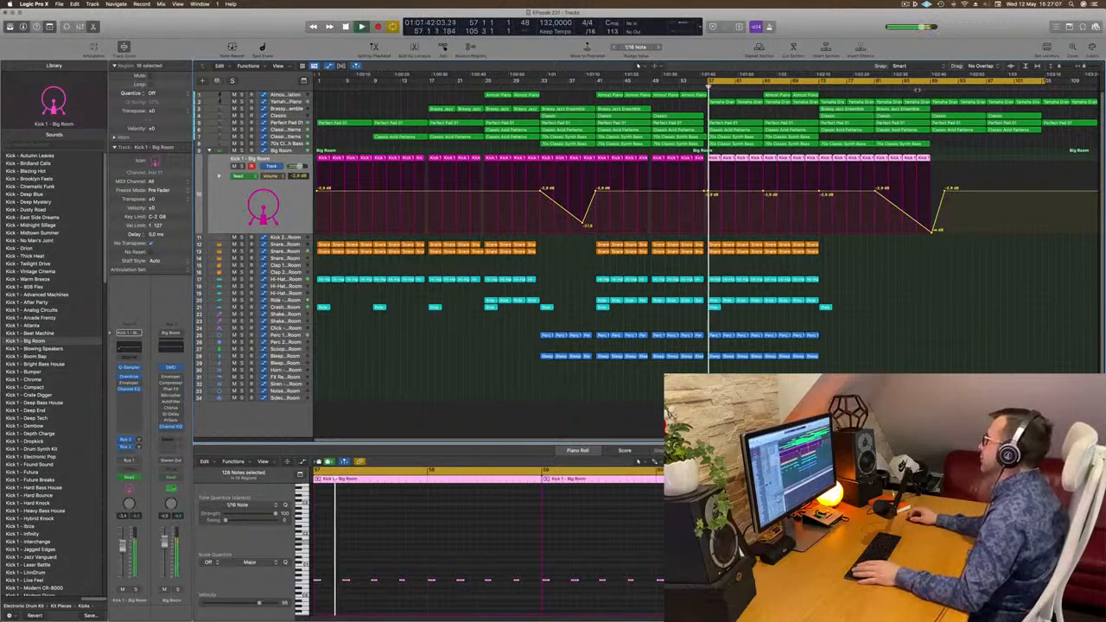
- Copy the Kick 1 regions from bar 81 to bar 89 and keep the track's volume automation silent from bar 89 onward
drag(944, 193, 944, 234)
drag(872, 158, 930, 234)
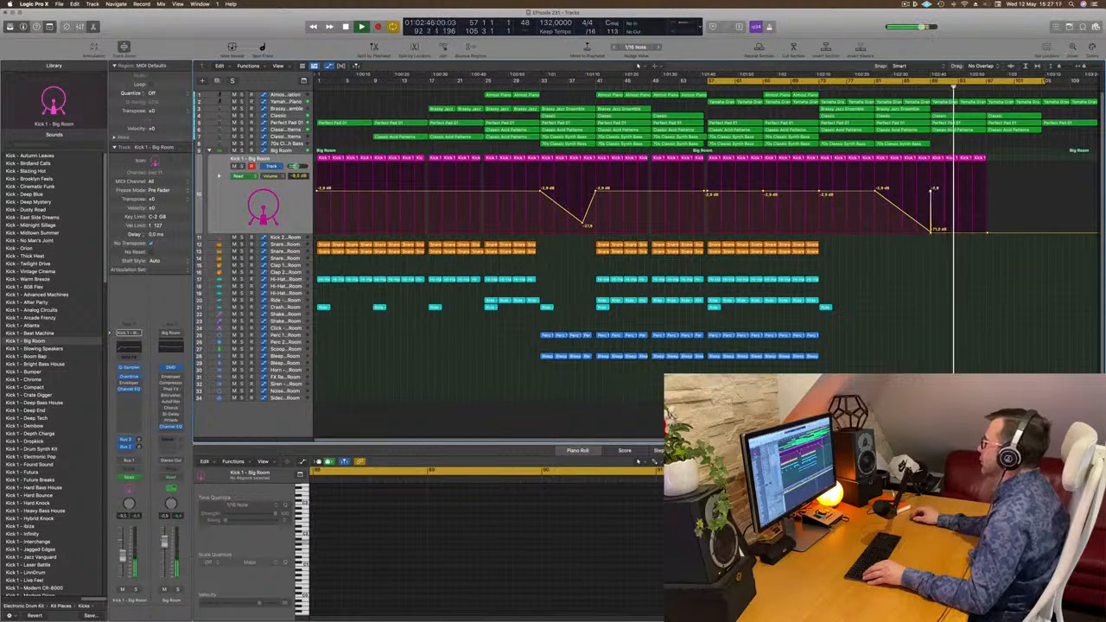
double_click(930, 192)
key(space)
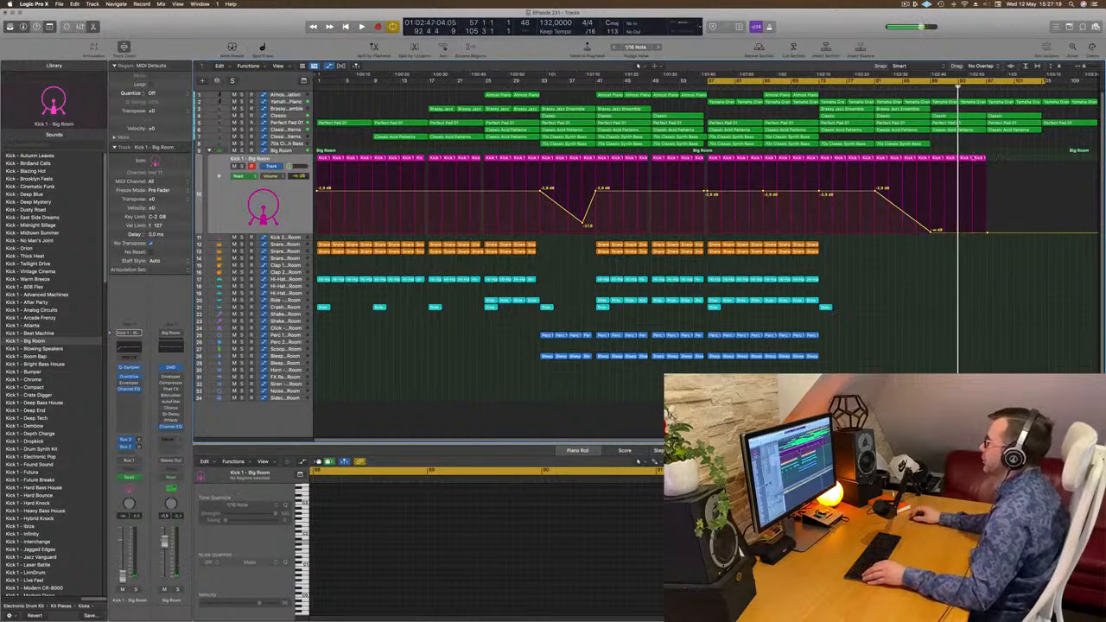
- Repeat the last four Kick 1 regions after bar 97 and extend the cycle range to bar 113
drag(998, 158, 941, 160)
key(super+r)
key(super+r)
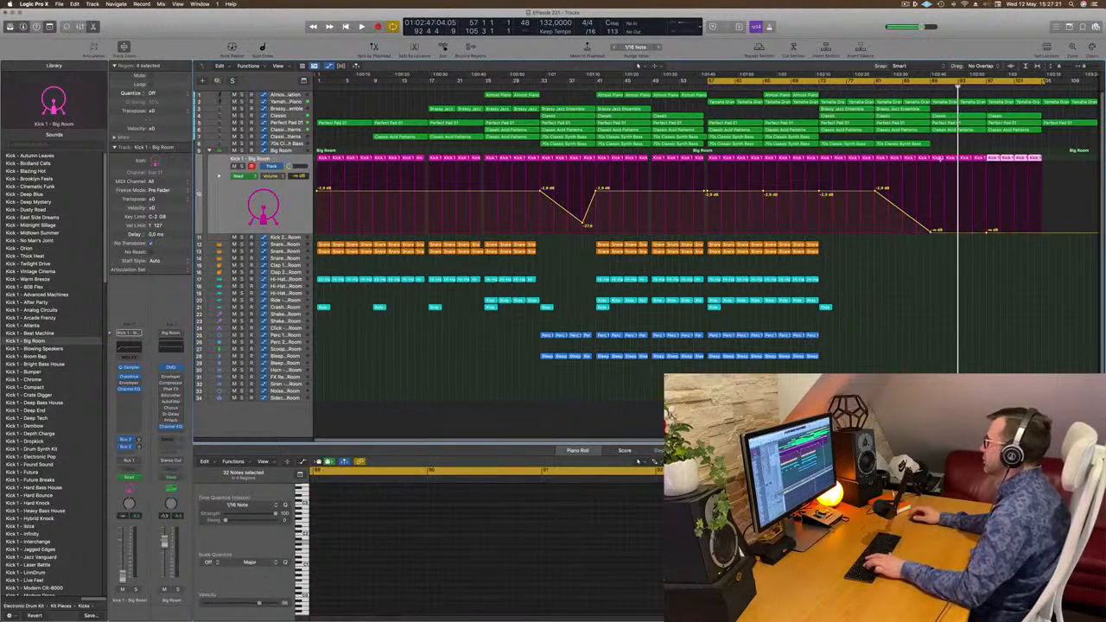
drag(1048, 80, 1099, 79)
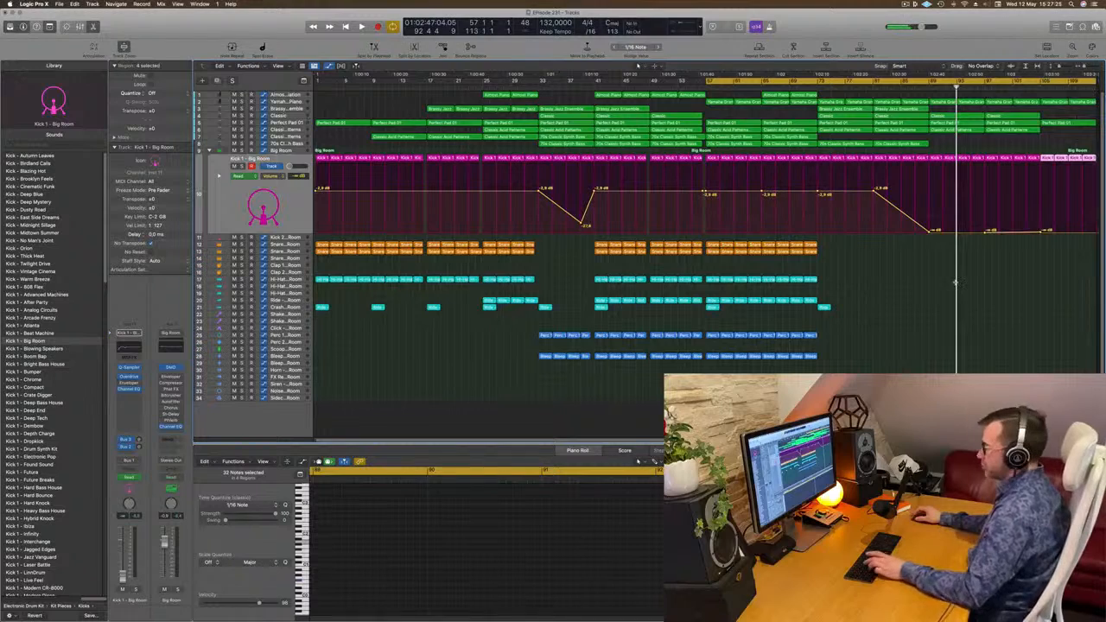
scroll(941, 304, left, 2)
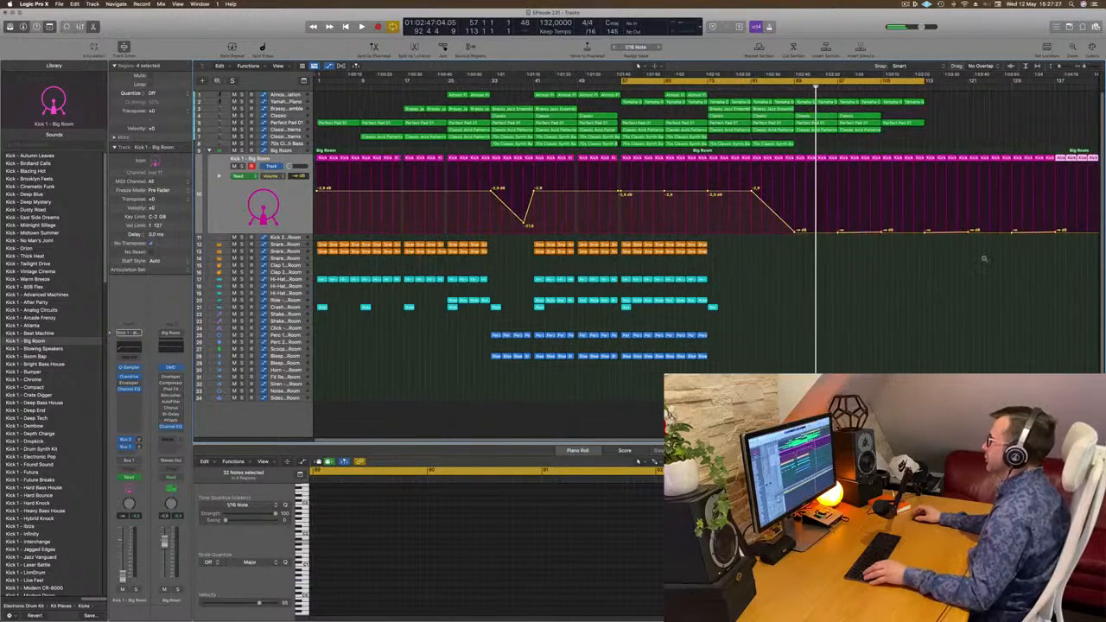
- Delete the Kick 1 regions beyond bar 113 and remove the surplus volume automation points after bar 89
drag(929, 145, 1104, 191)
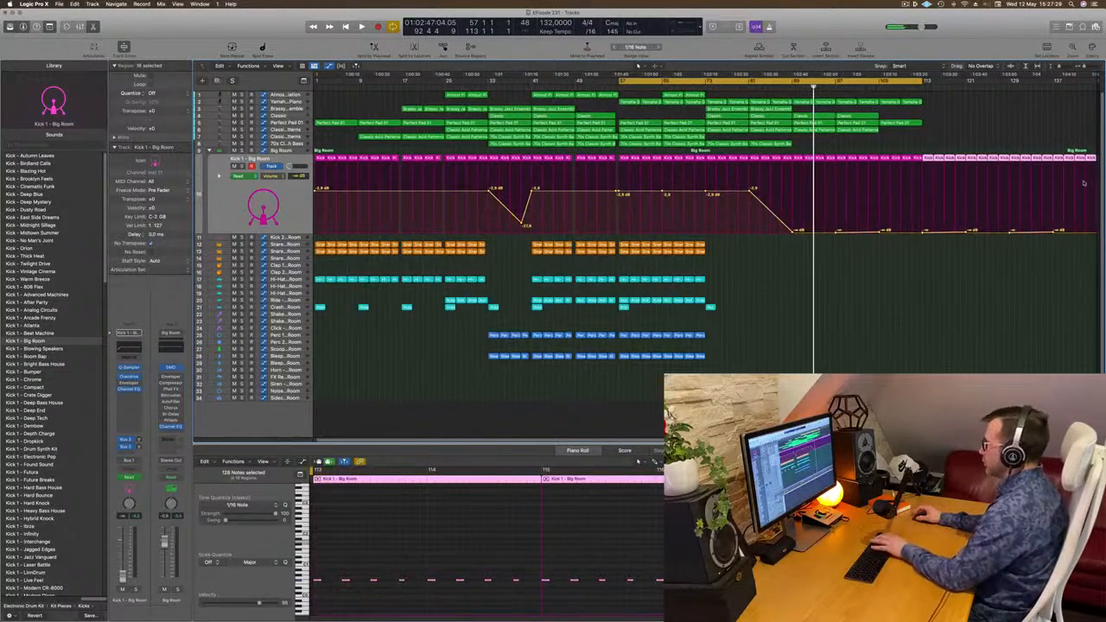
key(Delete)
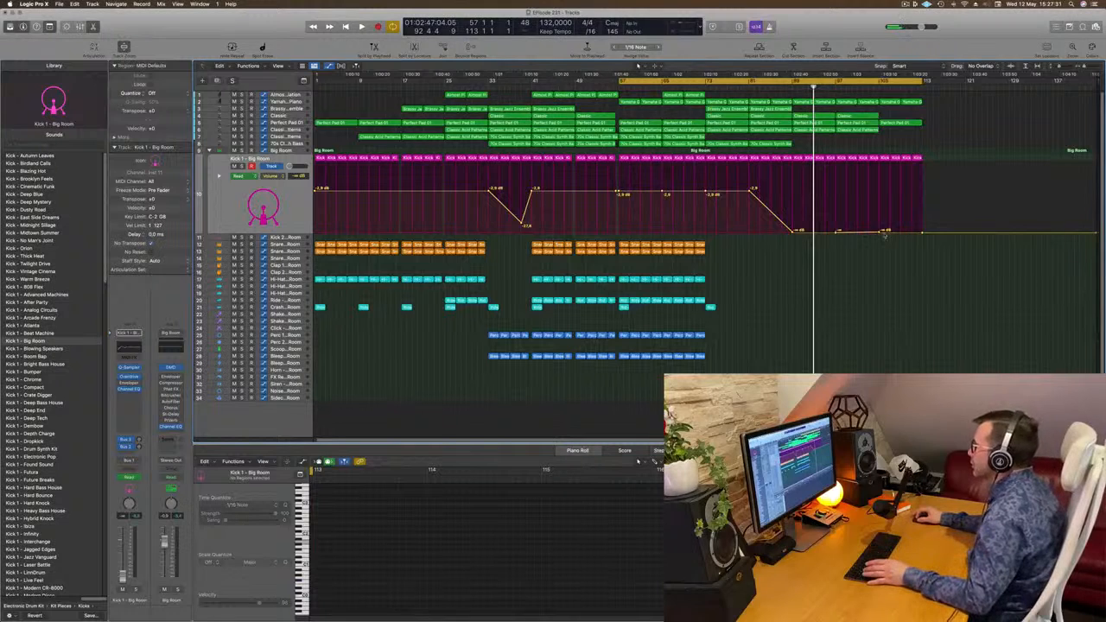
drag(922, 234, 795, 232)
key(space)
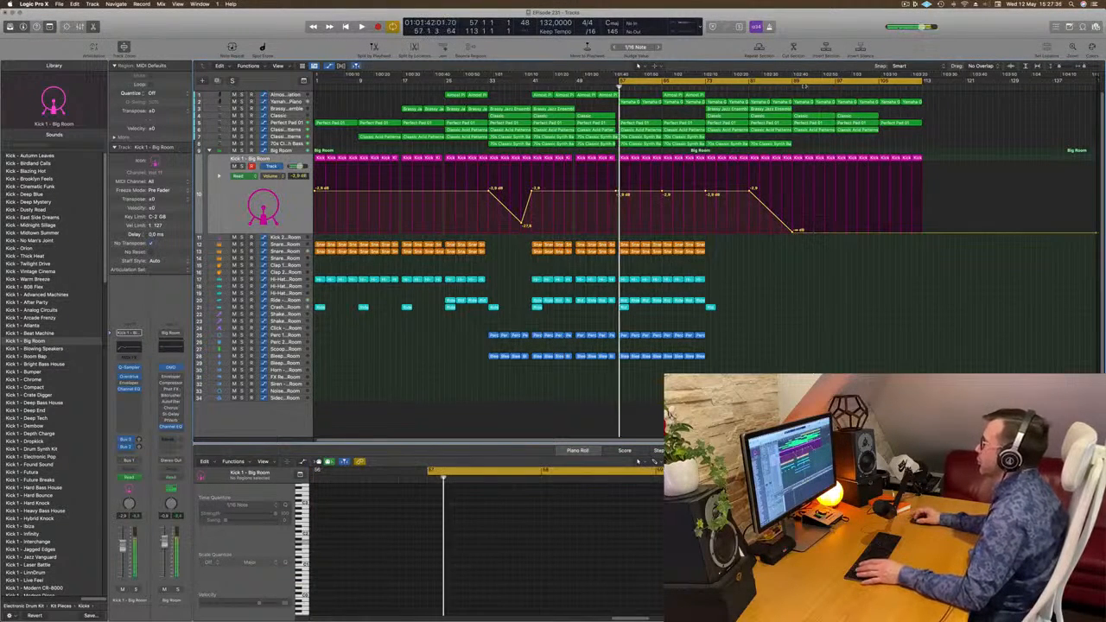
- Set the cycle range to bars 89–113 and delete the Classic Acid Patterns region at bar 89
click(793, 84)
drag(793, 84, 925, 84)
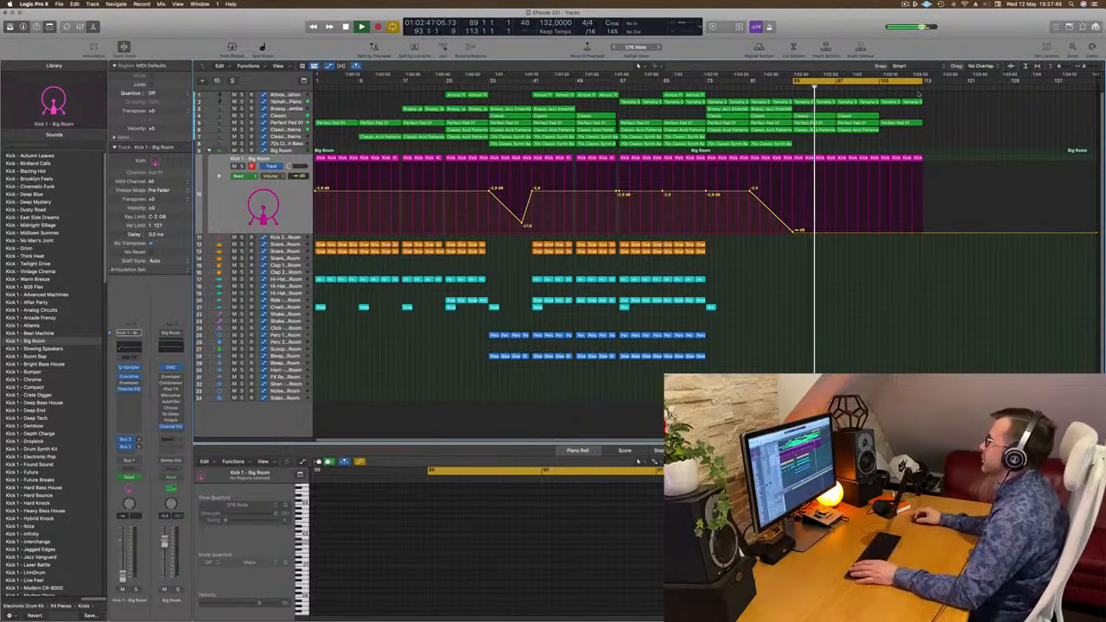
click(812, 131)
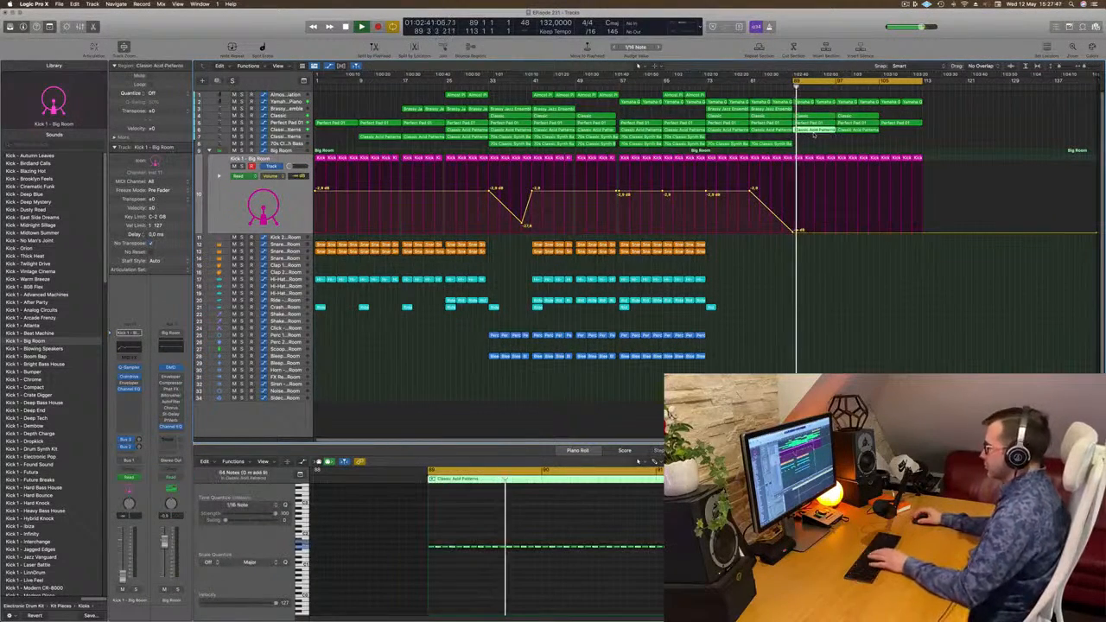
click(888, 129)
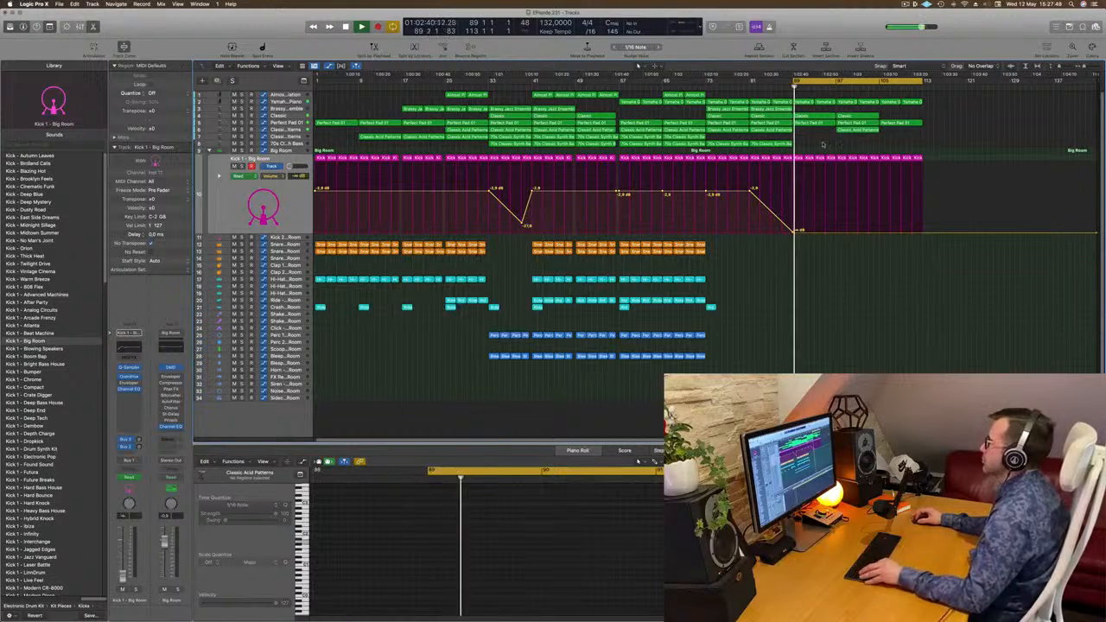
- Try deleting the Classic region at bar 89
click(803, 123)
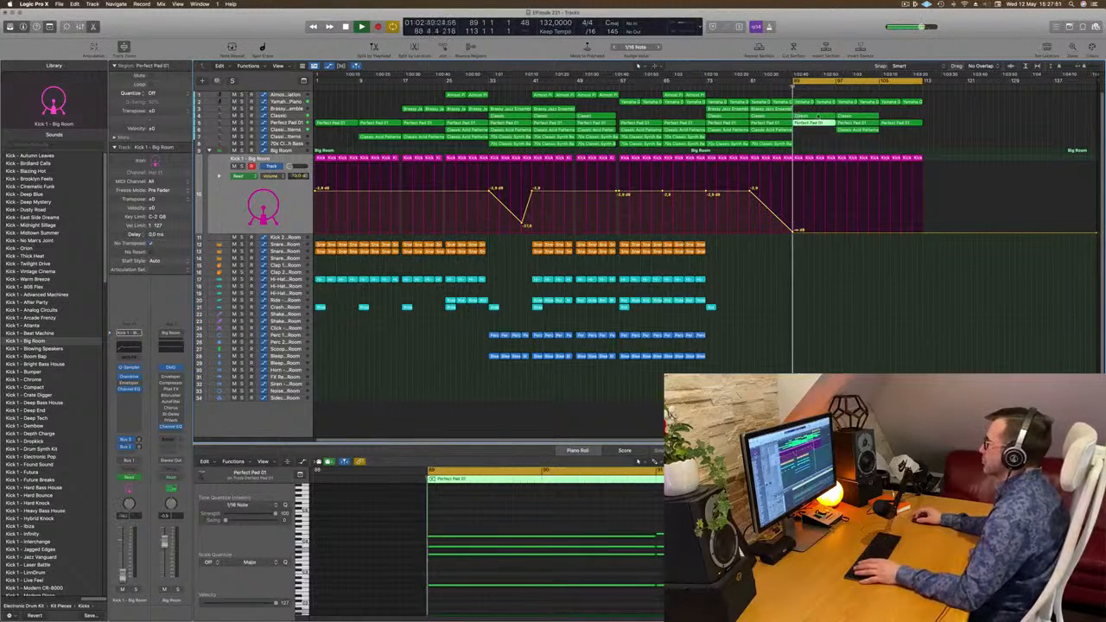
click(817, 116)
key(Delete)
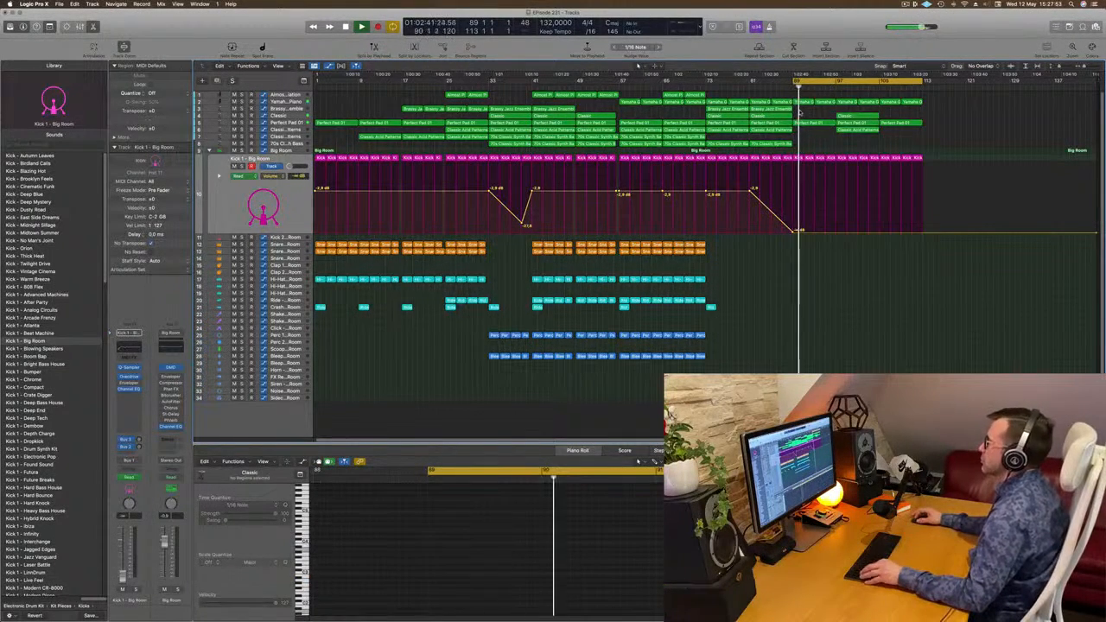
key(super+z)
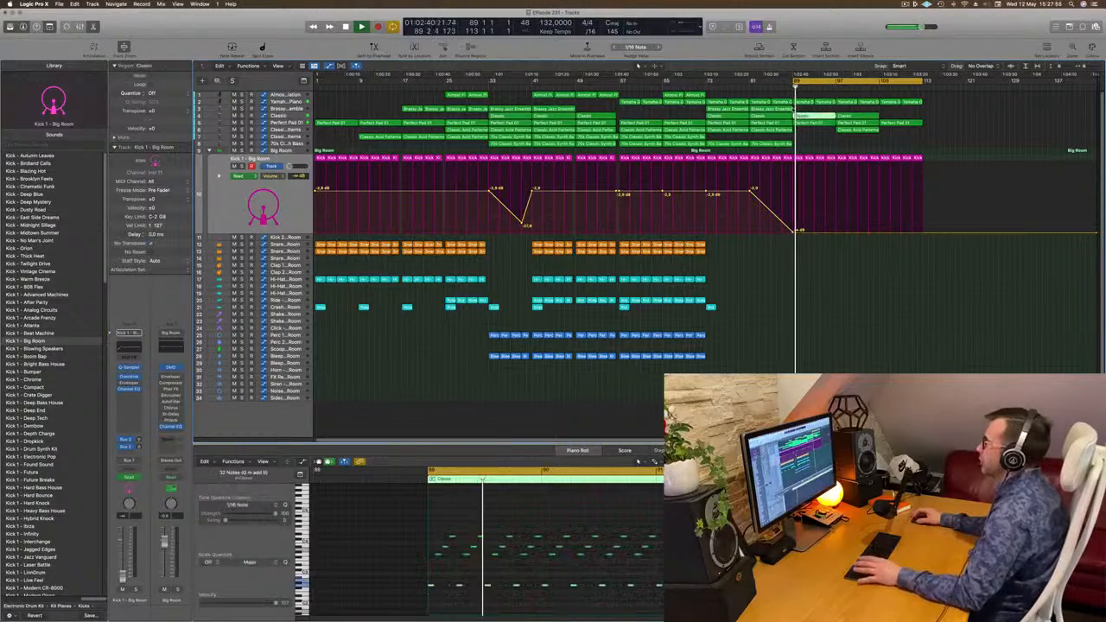
- Switch the Classic track to Touch automation and toggle its Channel EQ filter band to create high cut frequency automation
click(274, 117)
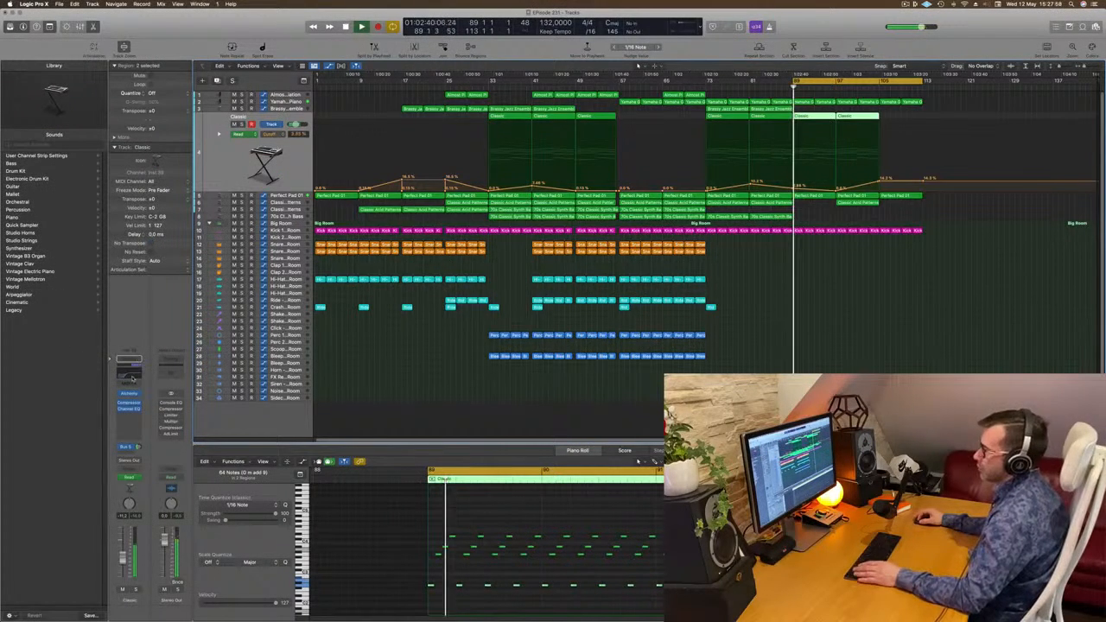
click(129, 409)
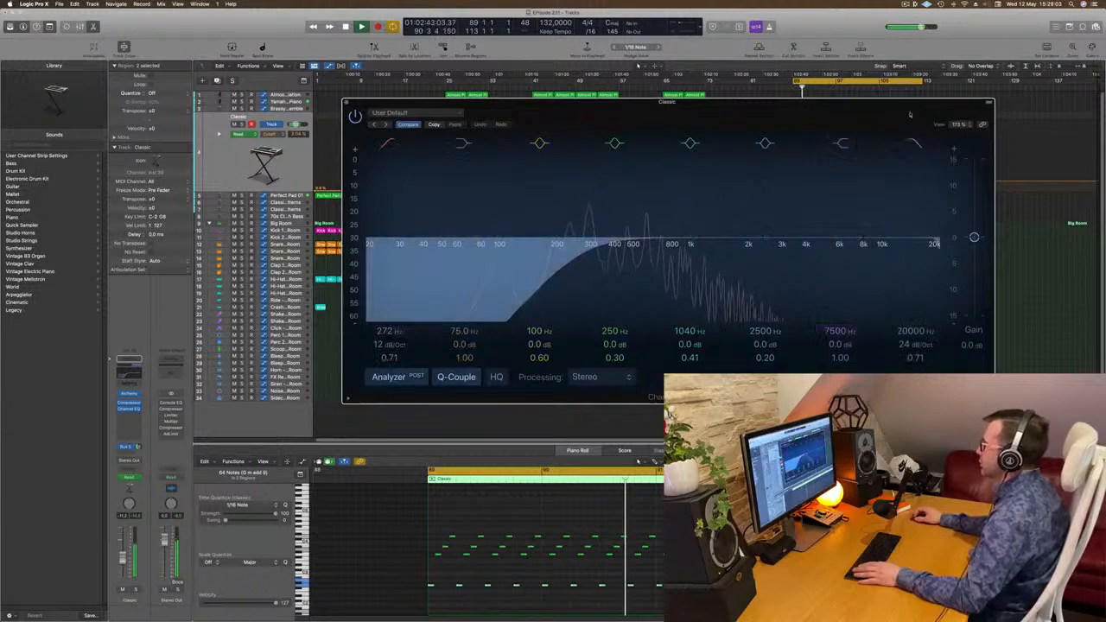
drag(897, 111, 900, 189)
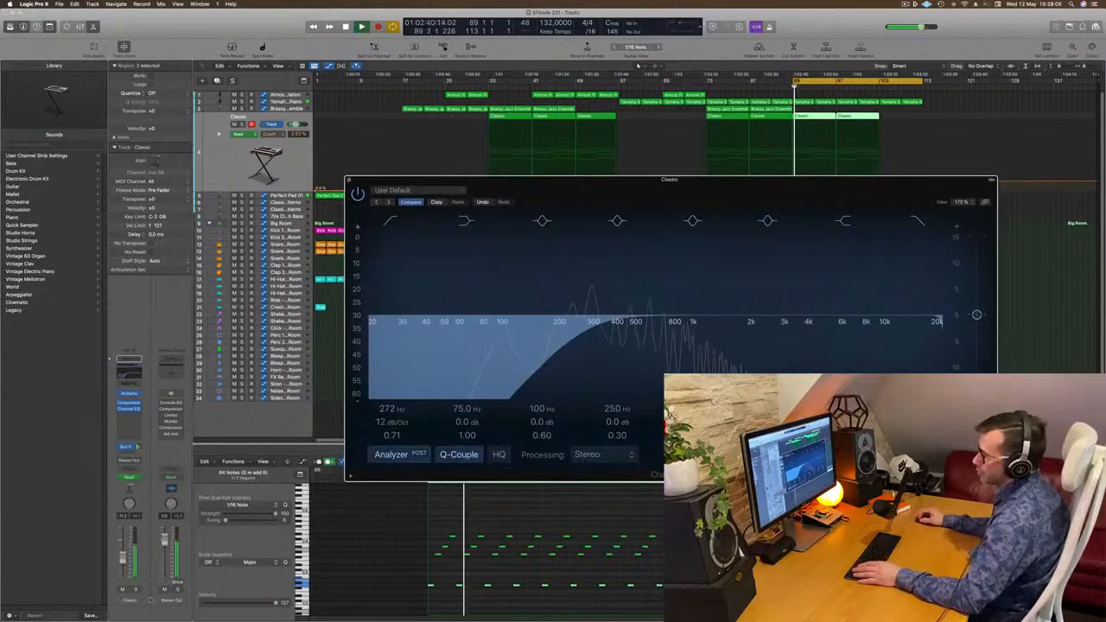
click(134, 477)
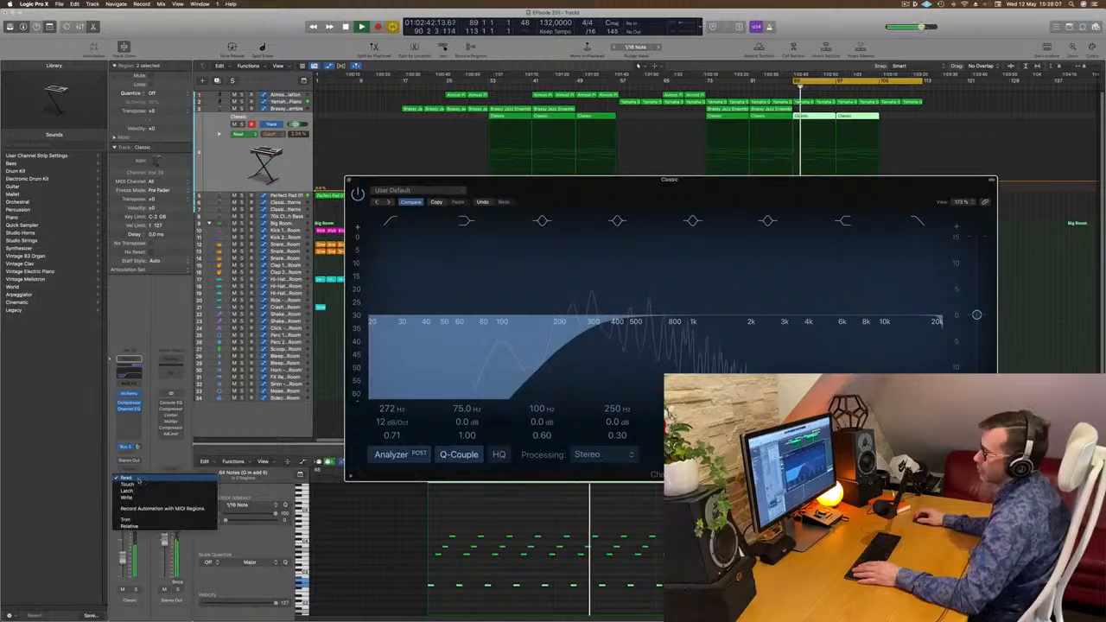
click(139, 489)
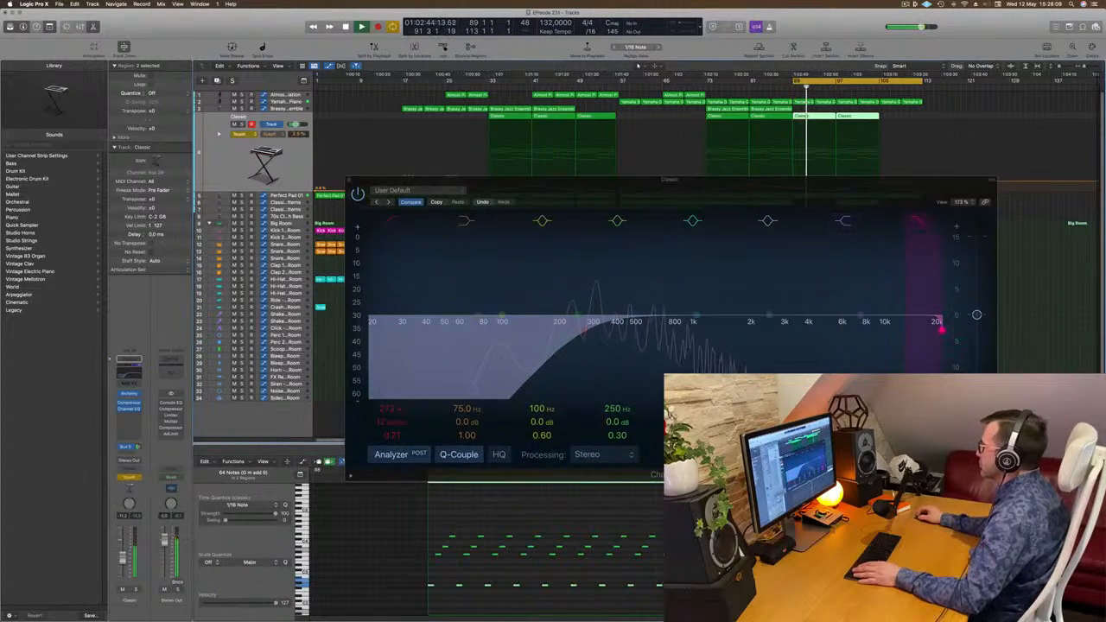
click(390, 221)
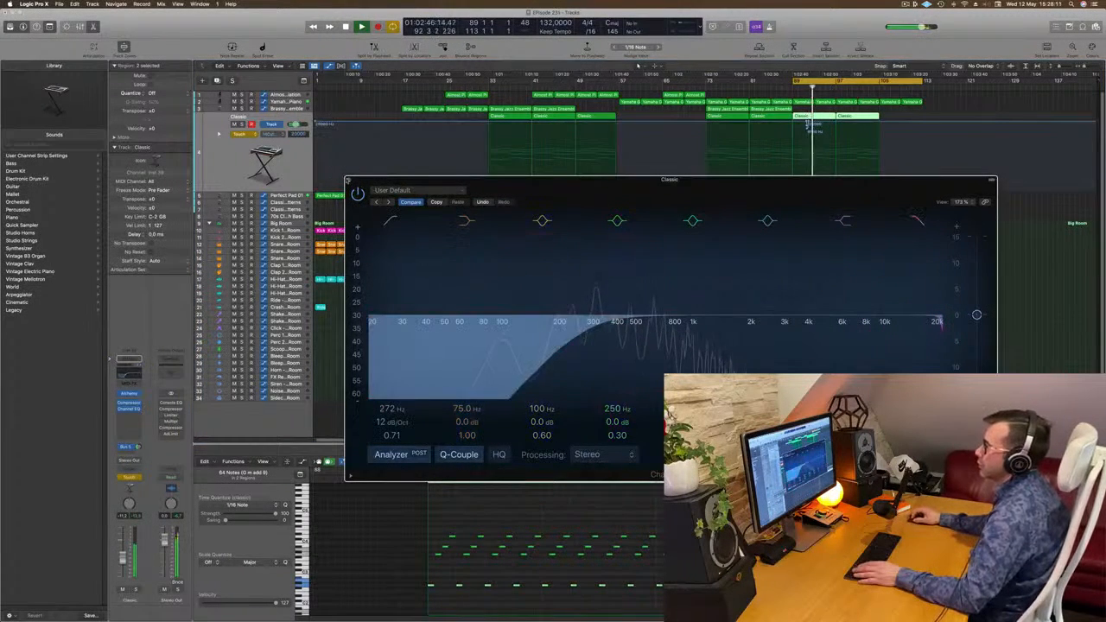
click(348, 180)
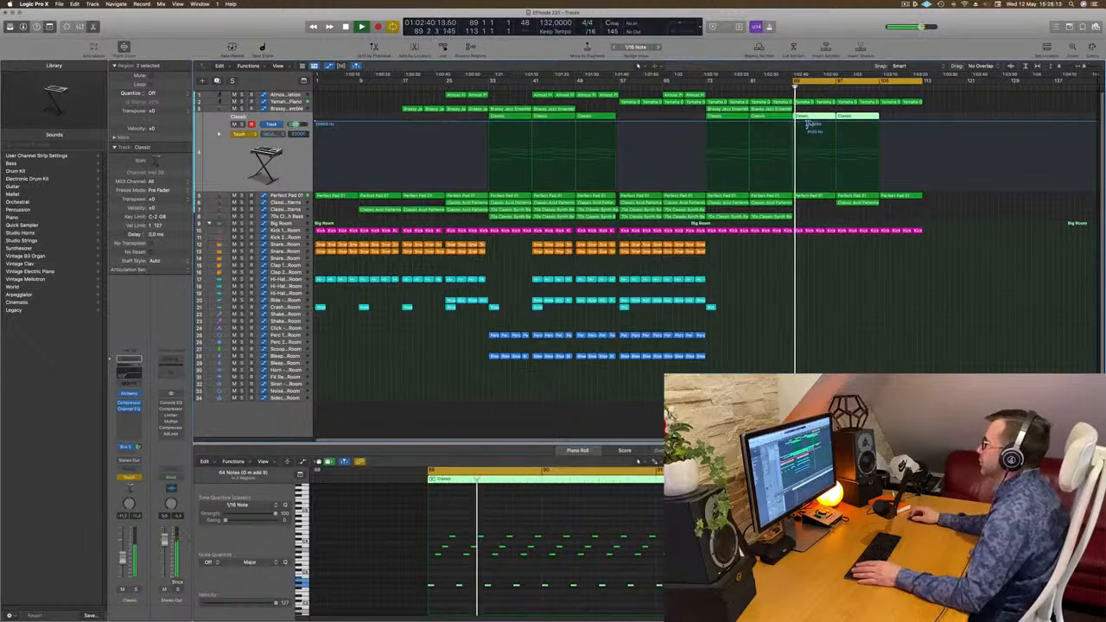
- Shape the Classic track's high cut frequency to fall from 20000 Hz at bar 89 to about 350 Hz at bar 97, and return automation to Read
drag(808, 125, 754, 122)
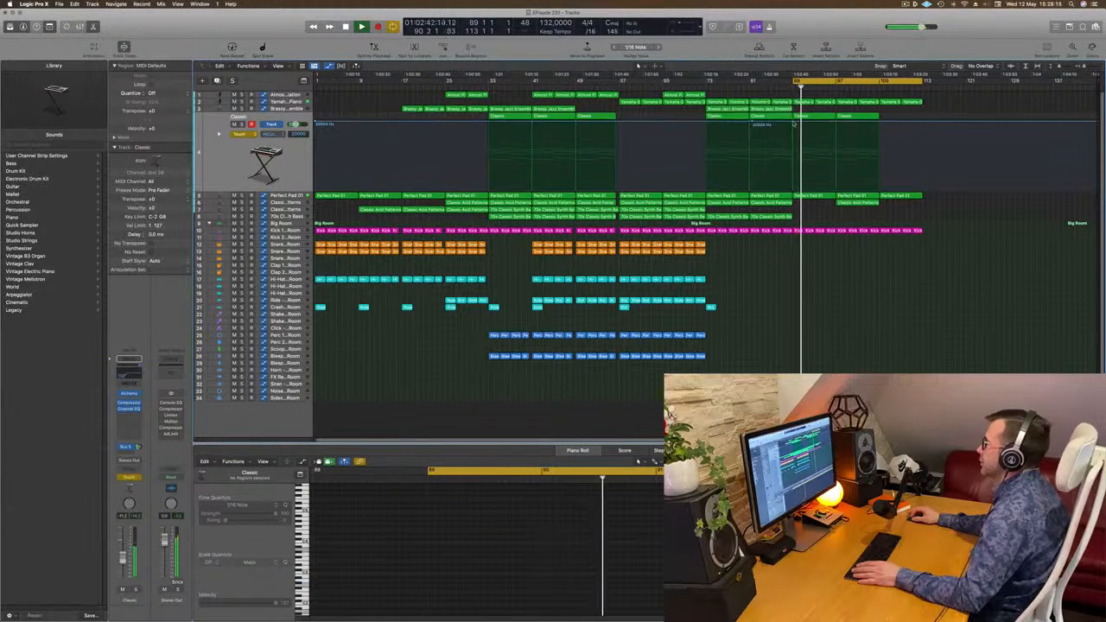
drag(836, 123, 836, 163)
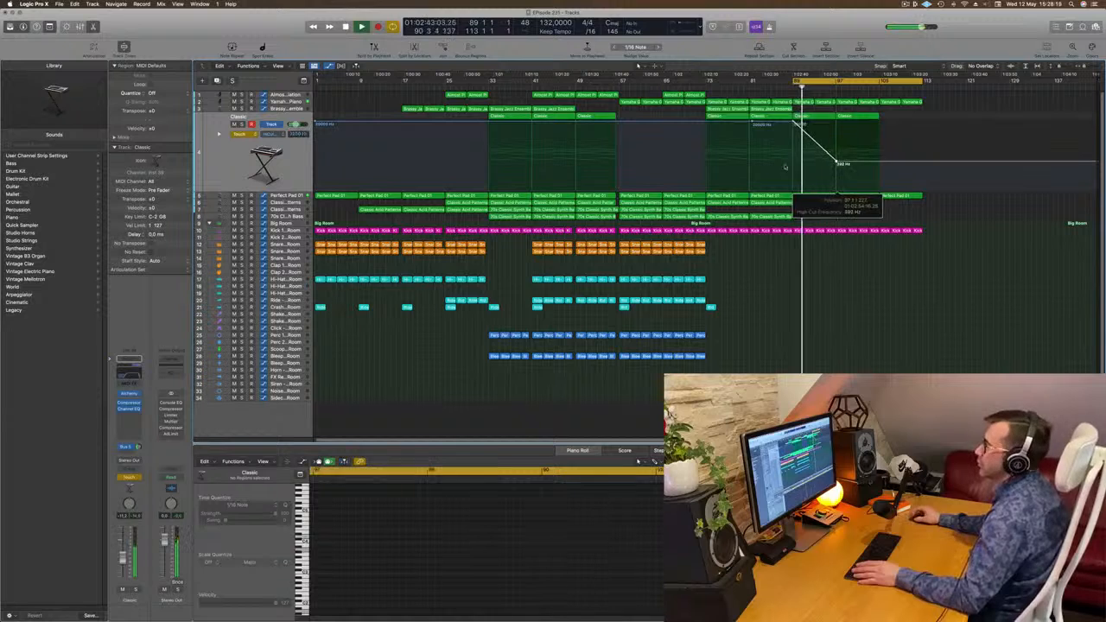
click(246, 134)
click(247, 128)
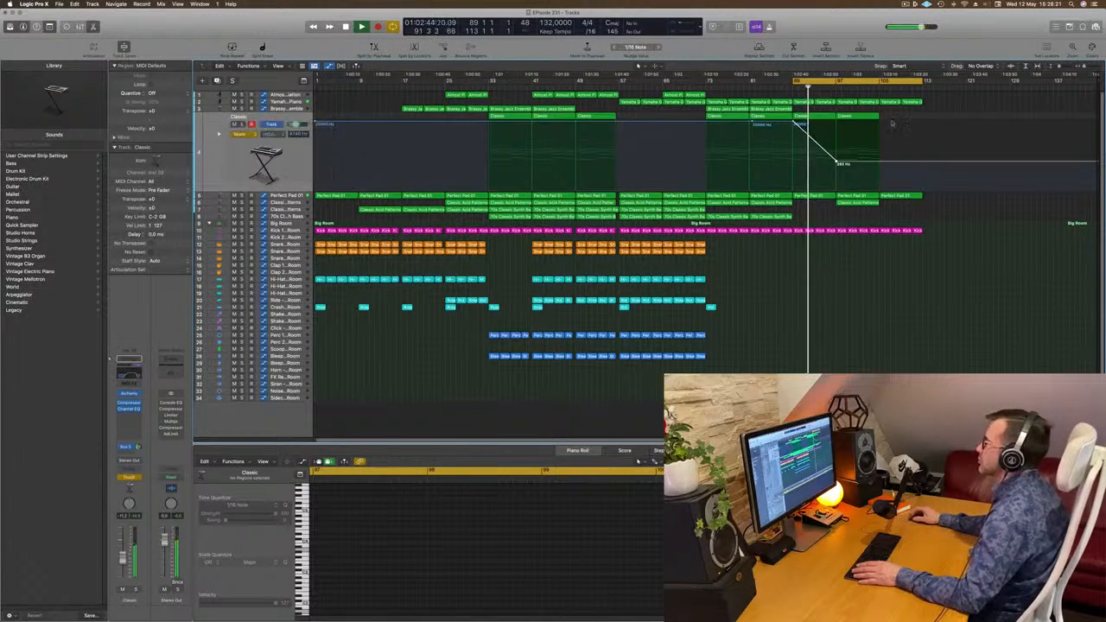
drag(836, 162, 837, 165)
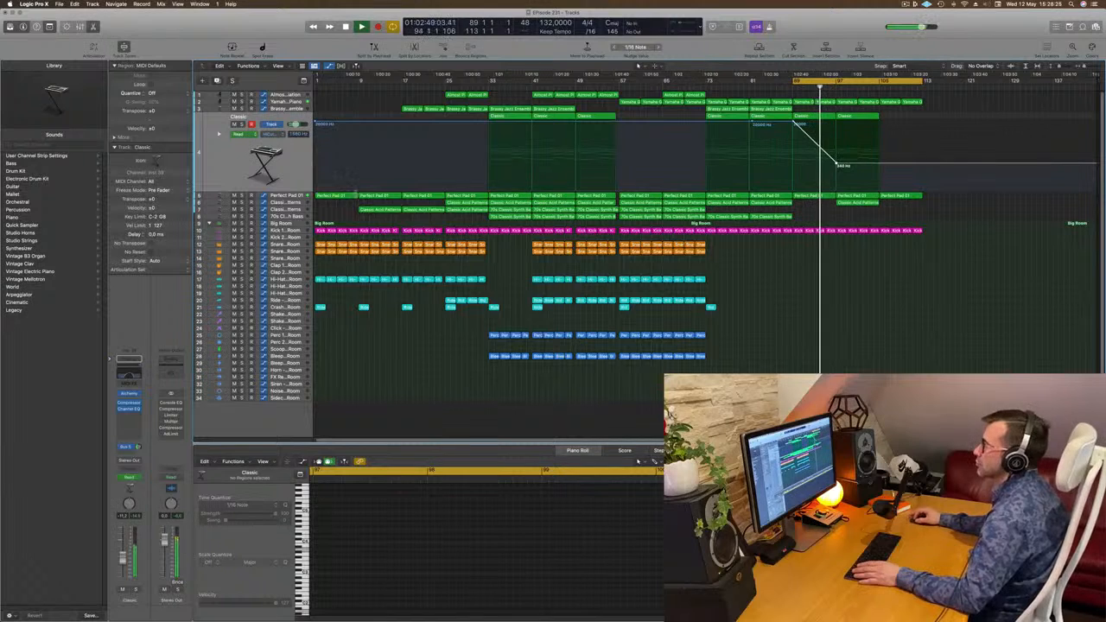
- Lower the Perfect Pad 01 cutoff automation to a dip at bar 97 and delete the Classic Acid Patterns region there
click(296, 196)
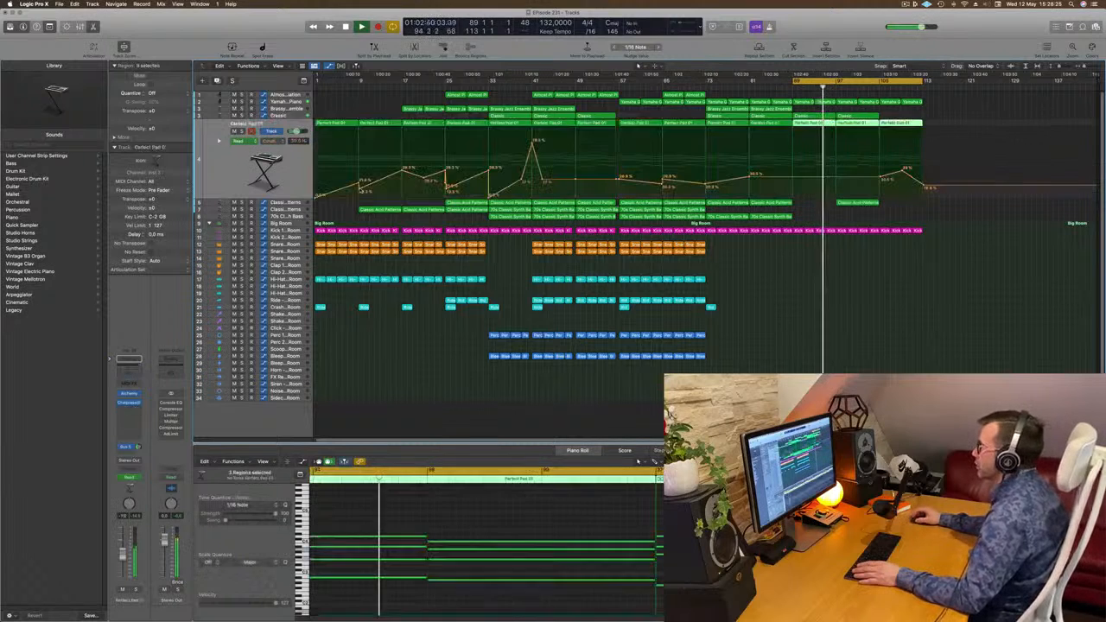
click(793, 178)
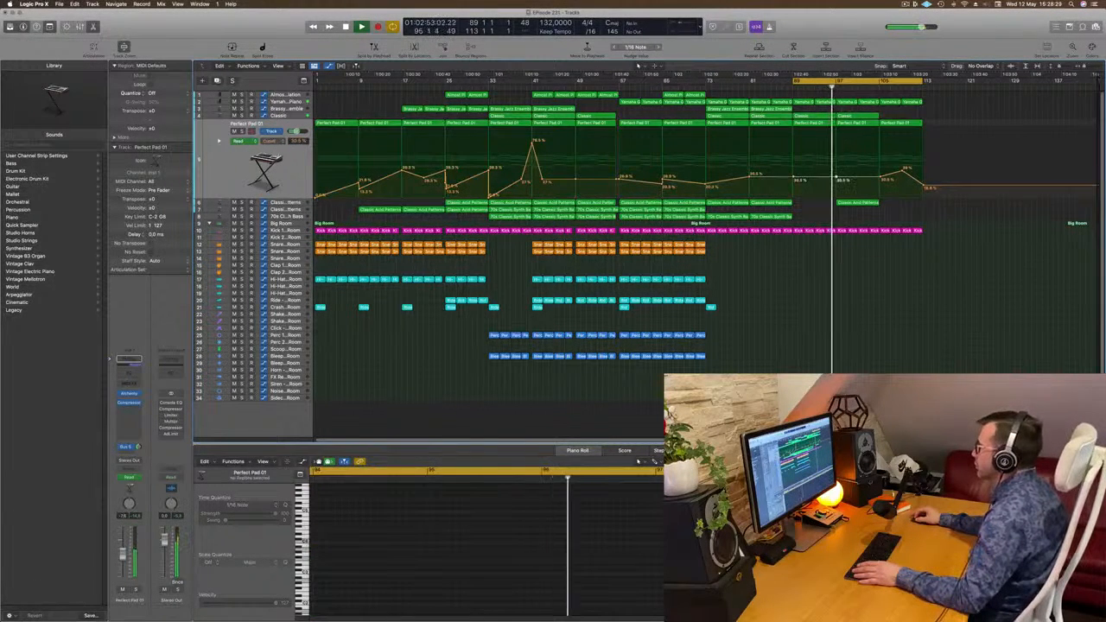
drag(836, 183, 843, 190)
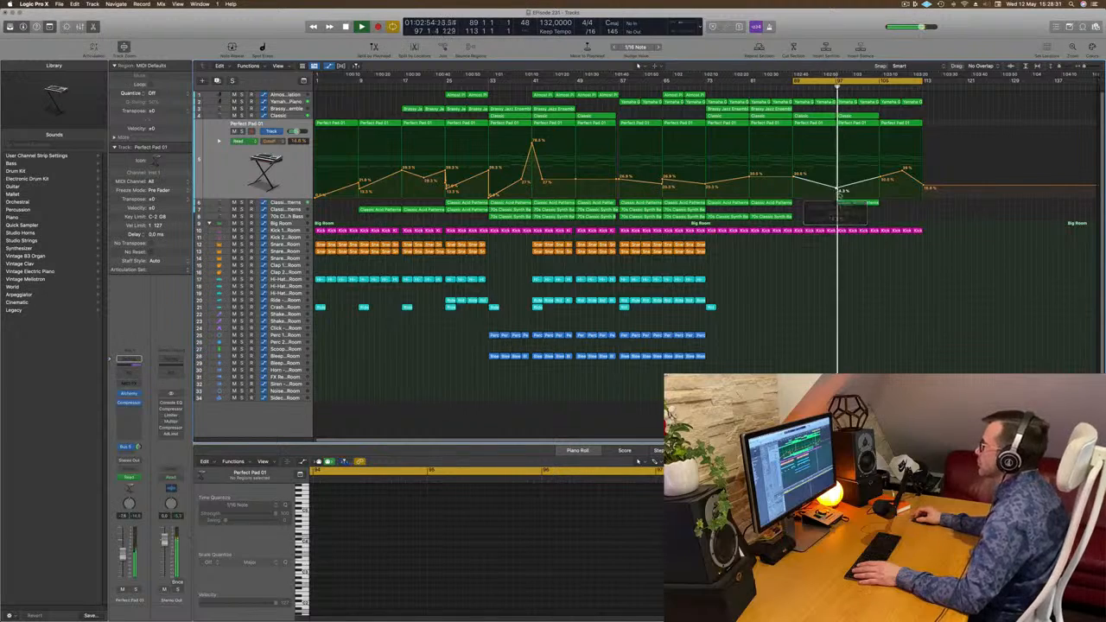
click(860, 205)
key(Delete)
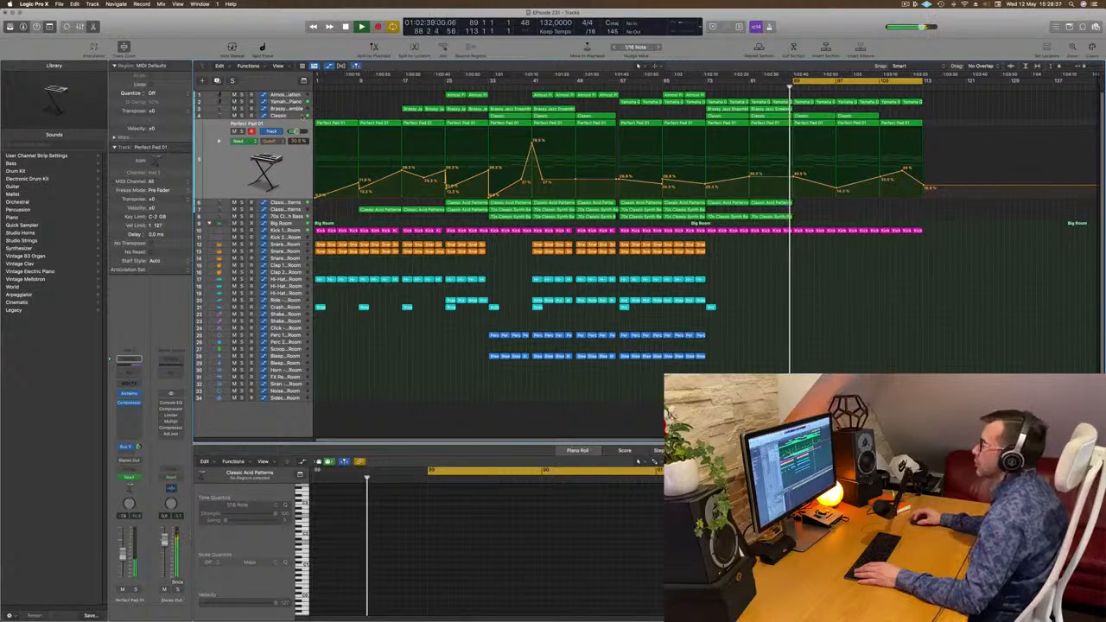
- Lower the Classic track's high cut frequency automation further at bar 97 and add a low automation point at bar 105
click(303, 117)
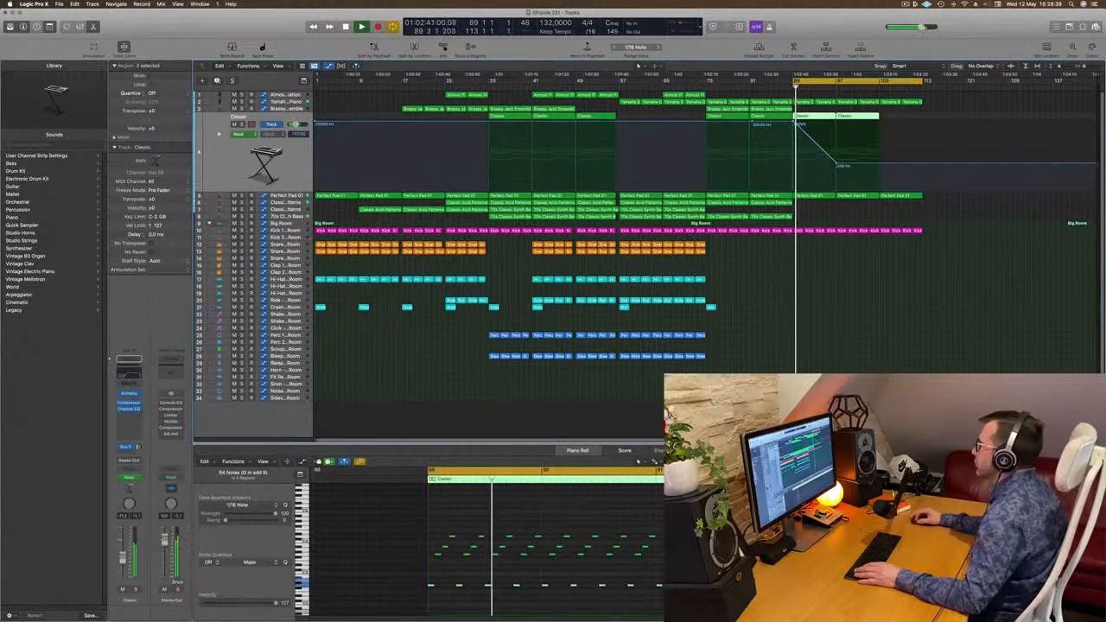
drag(837, 163, 836, 168)
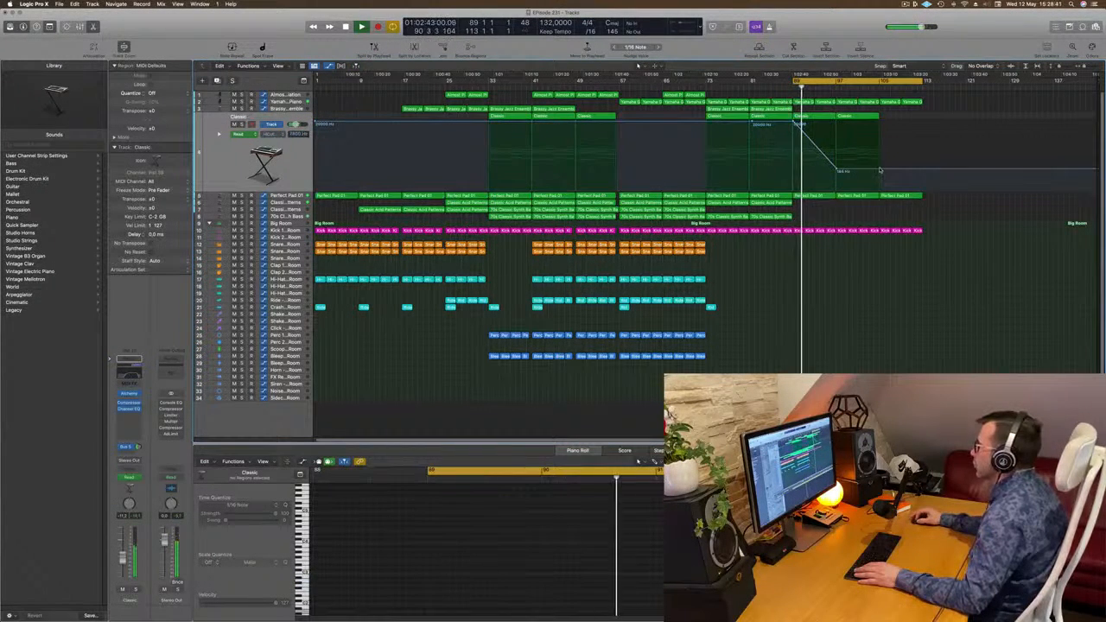
click(880, 170)
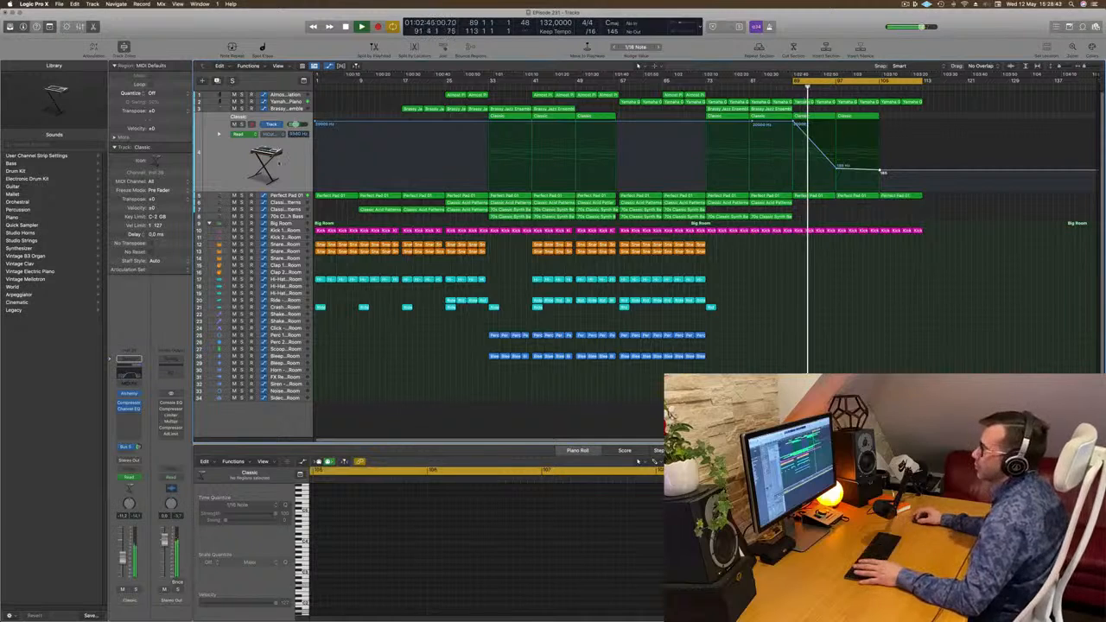
- Duplicate the Classic track with its settings and copy the Yamaha Grand Piano region at bar 89 onto the new track
click(219, 170)
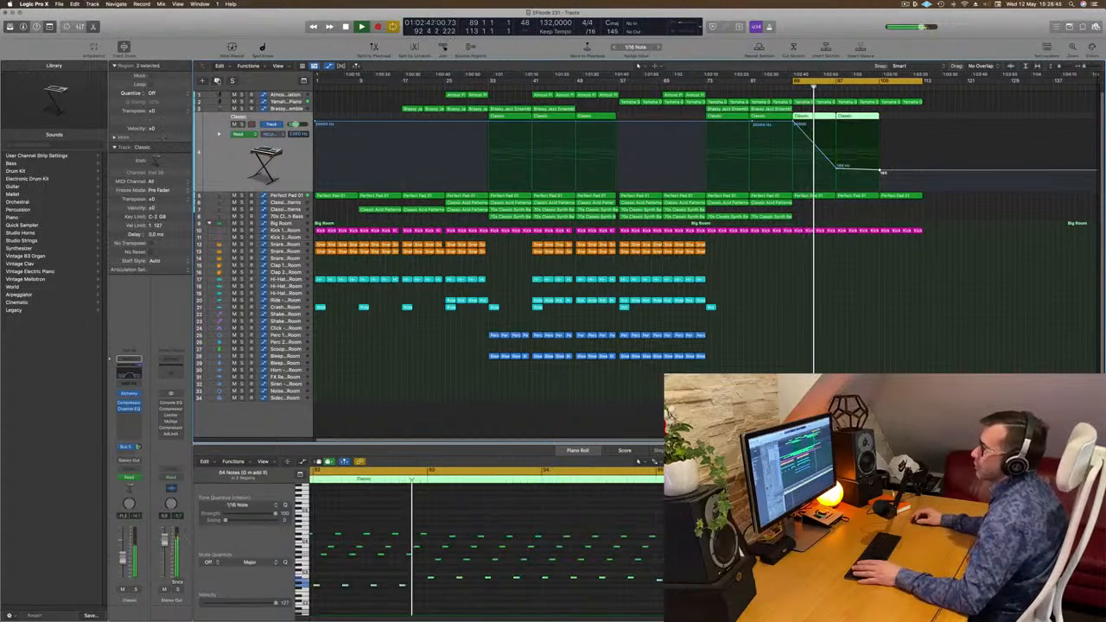
key(super+d)
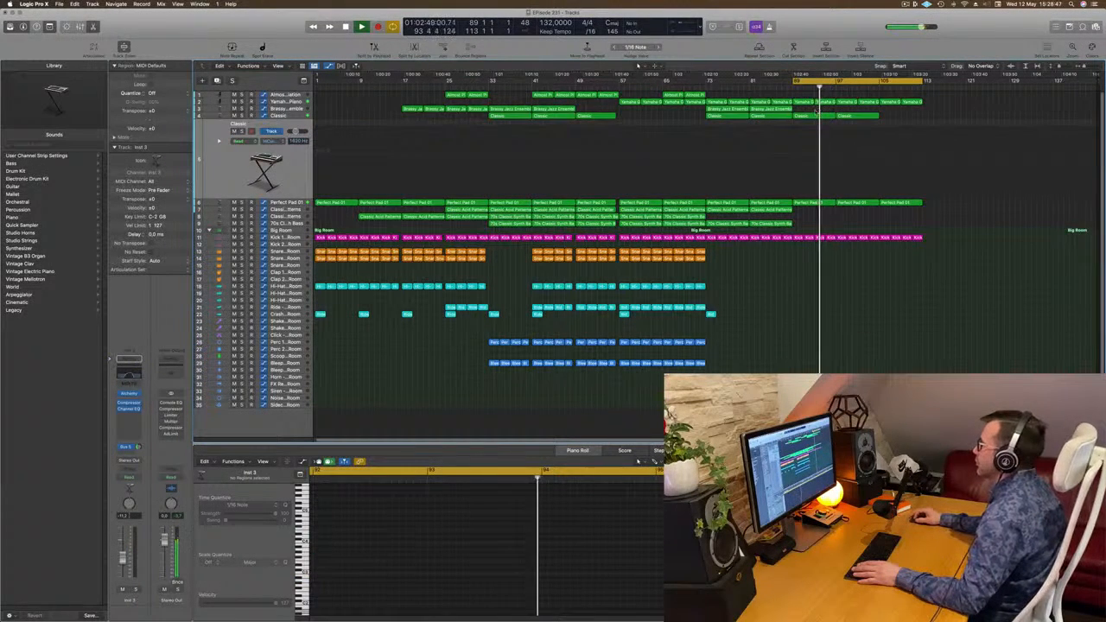
click(802, 102)
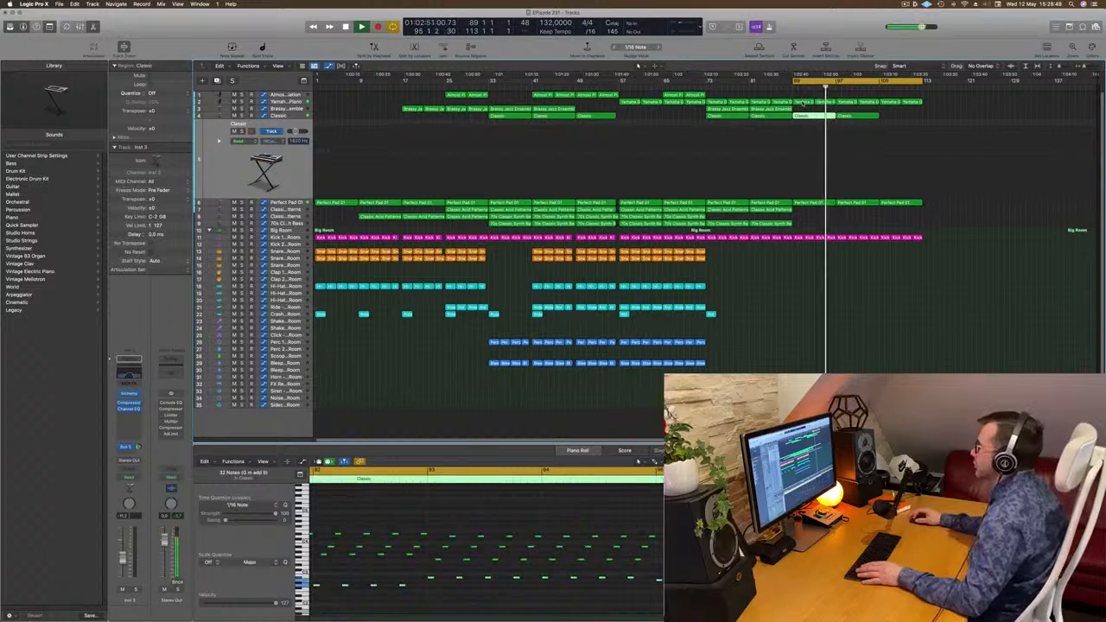
click(810, 203)
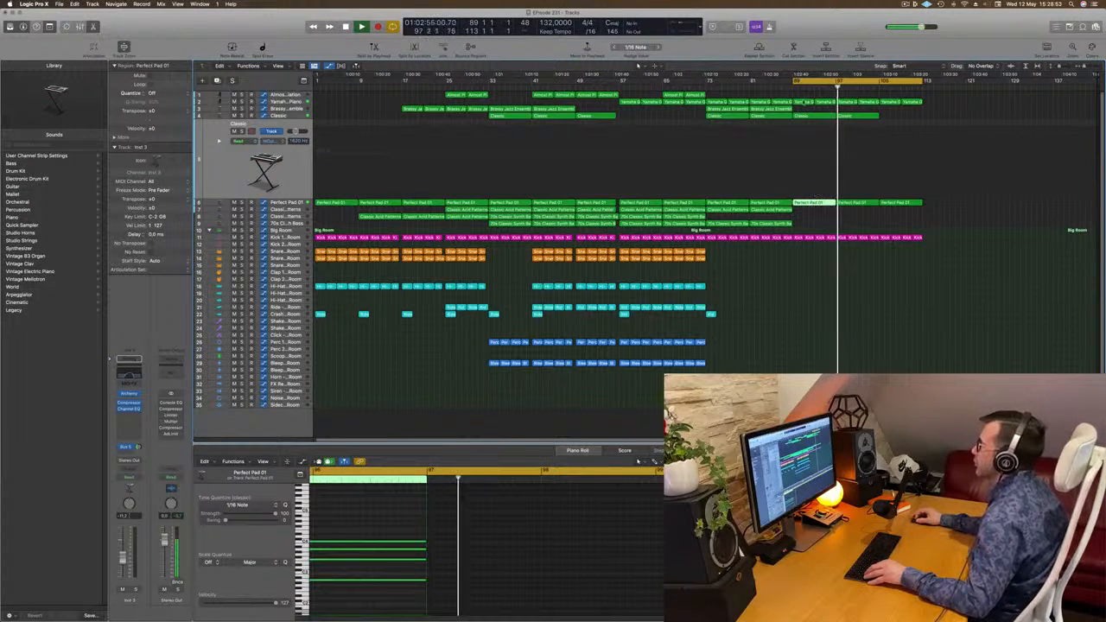
click(803, 102)
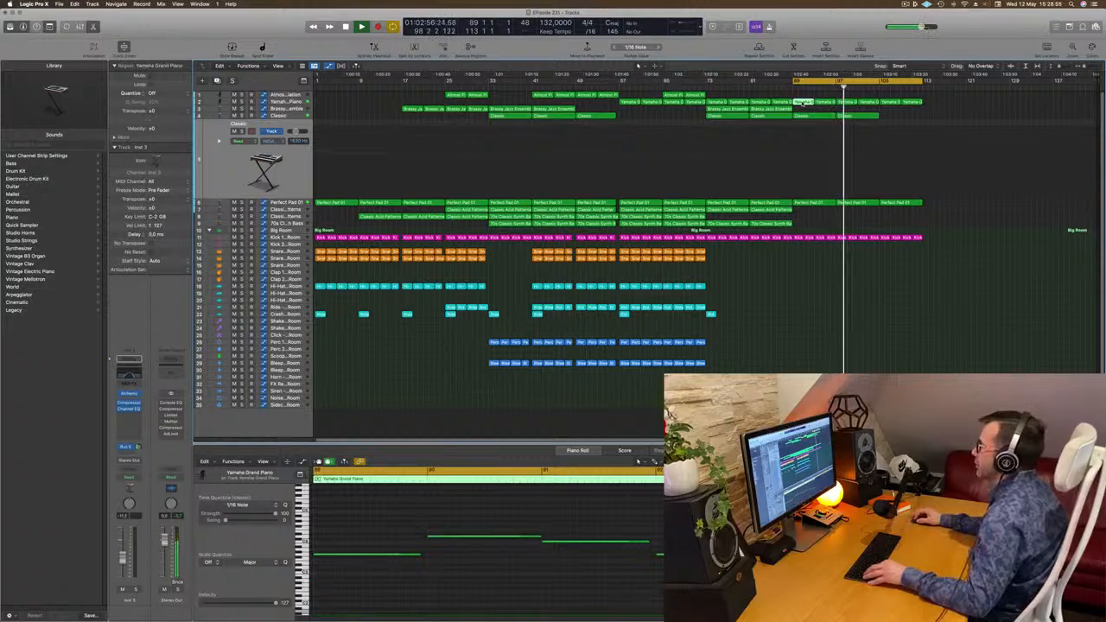
drag(803, 103, 803, 135)
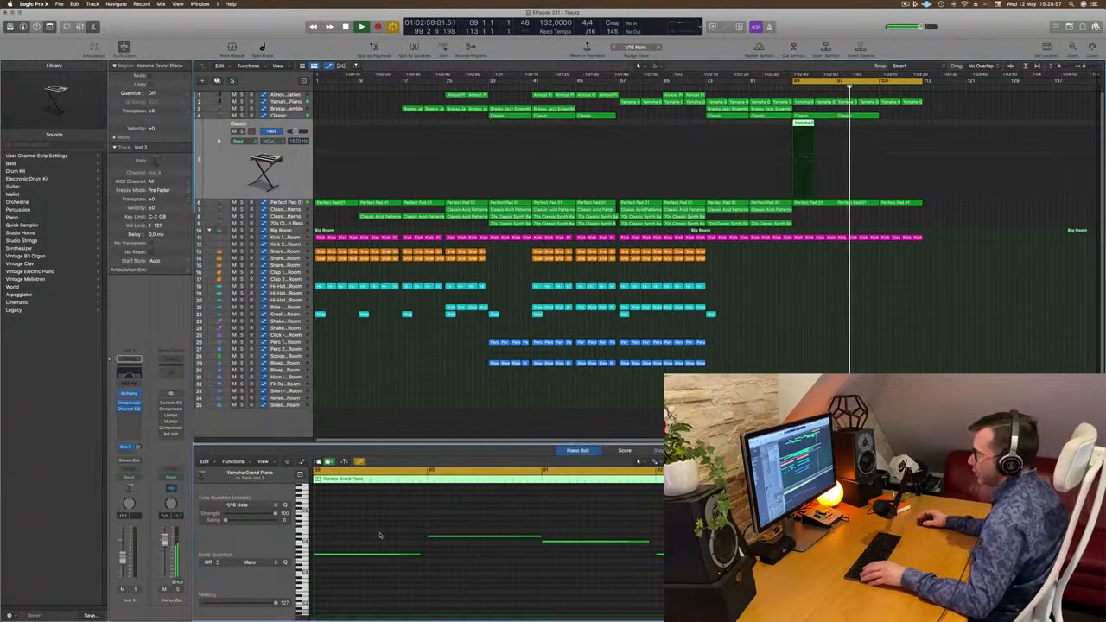
- Transpose all notes of the copied Yamaha Grand Piano region down two octaves and play the section from bar 89
scroll(379, 534, up, 4)
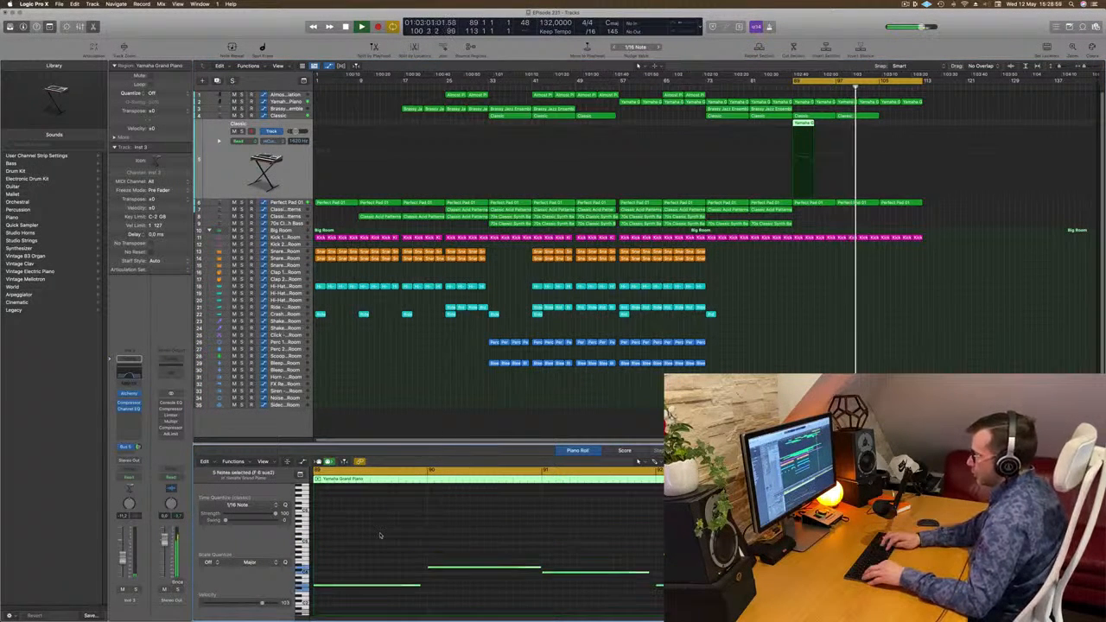
key(space)
key(space)
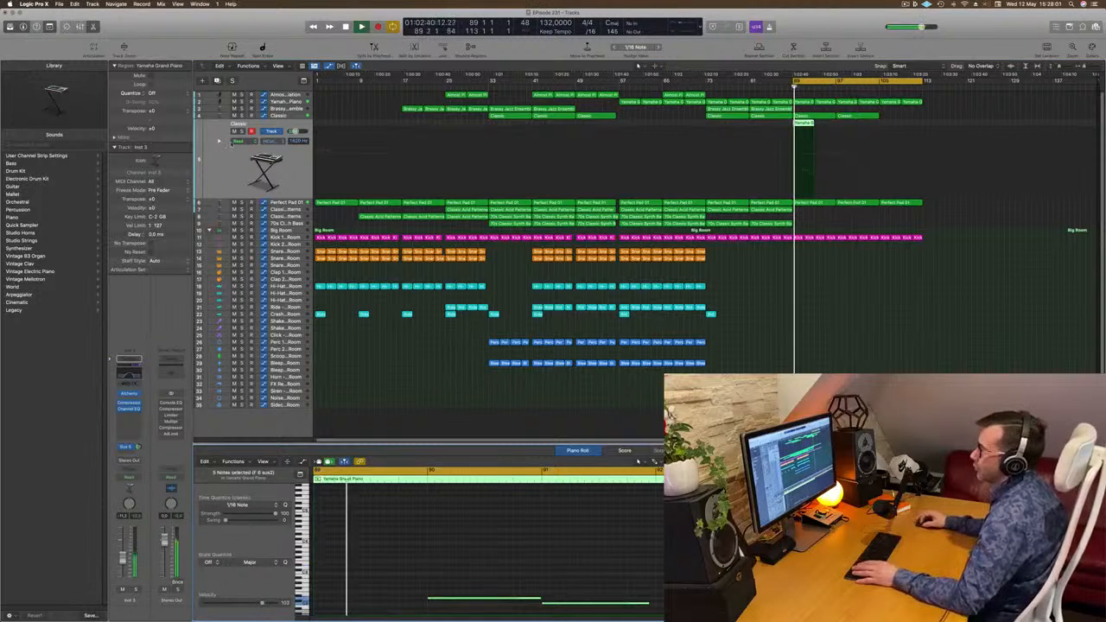
- Reset the duplicated track's Channel EQ to its default setting and resume playback
click(214, 184)
key(space)
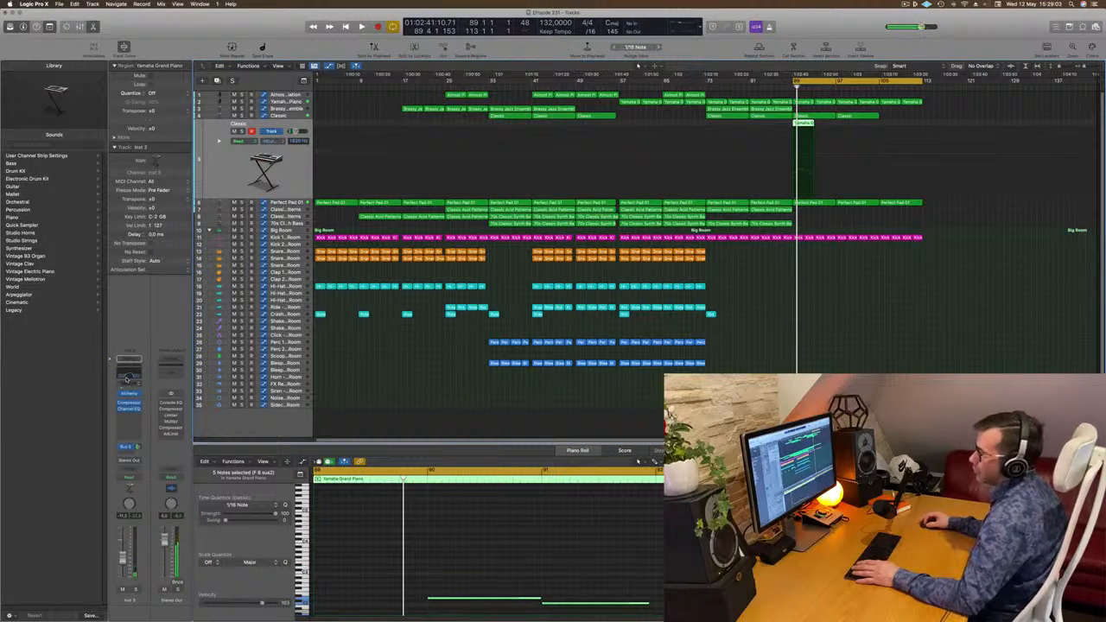
click(127, 376)
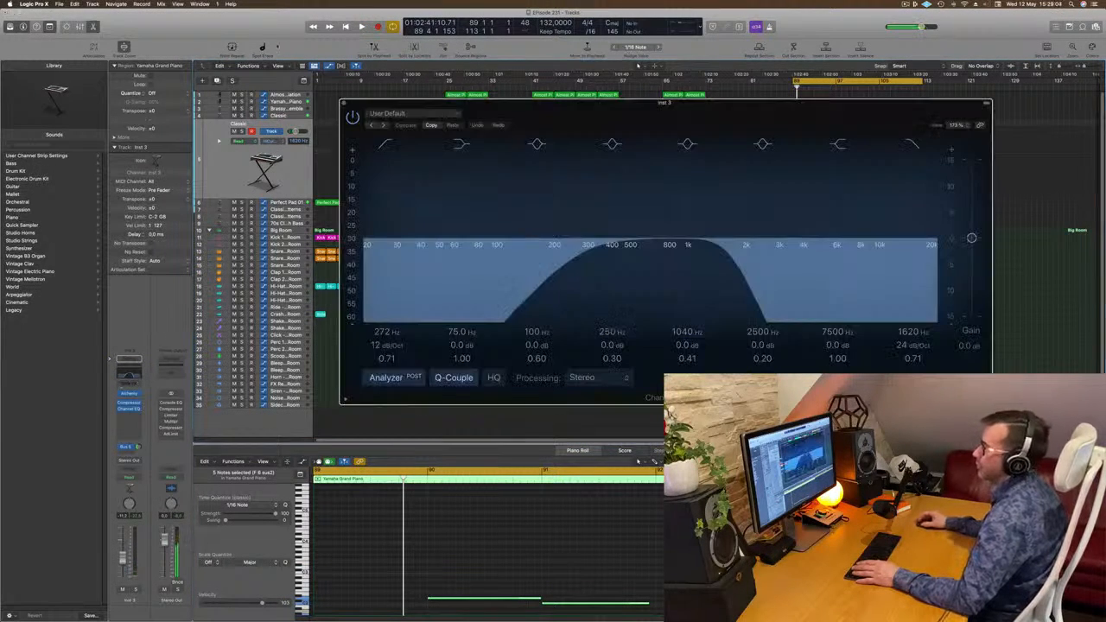
click(413, 113)
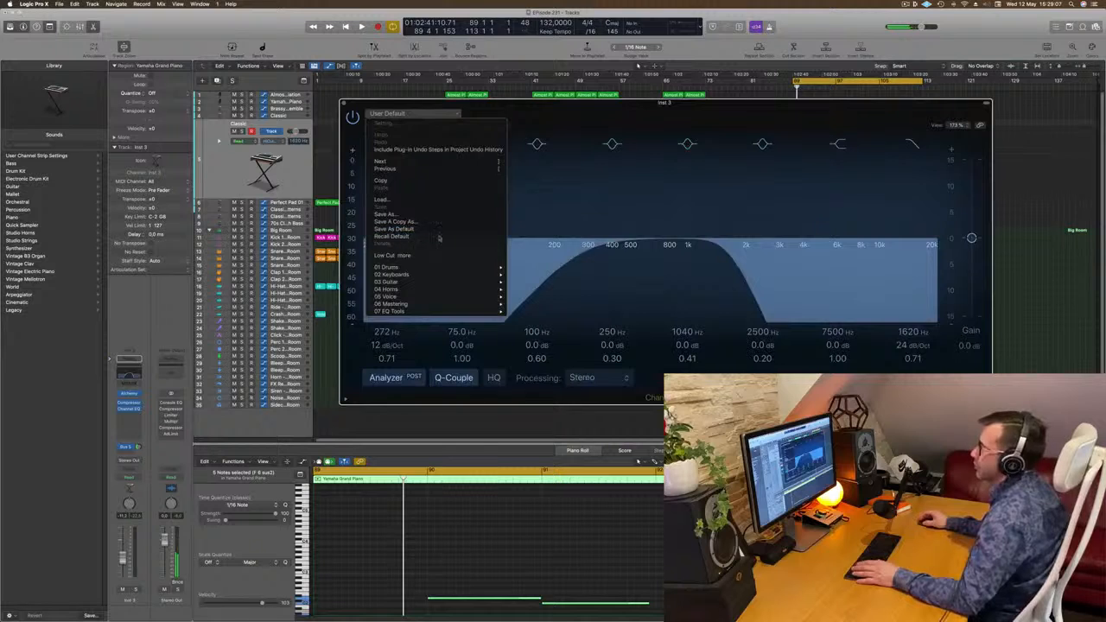
click(406, 235)
key(space)
drag(718, 104, 700, 111)
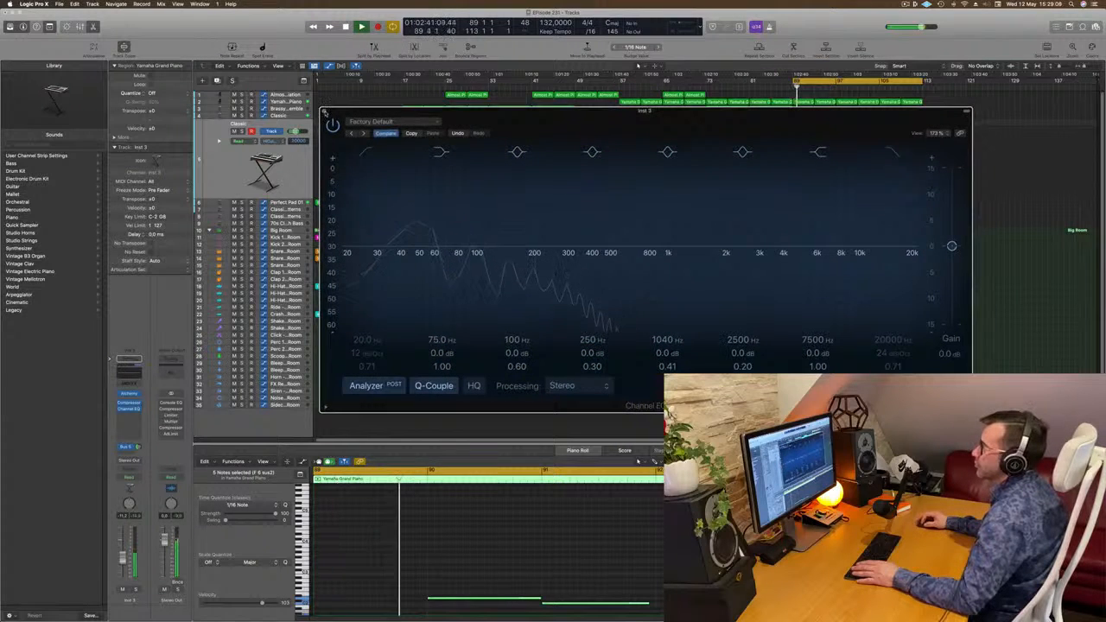
key(super+w)
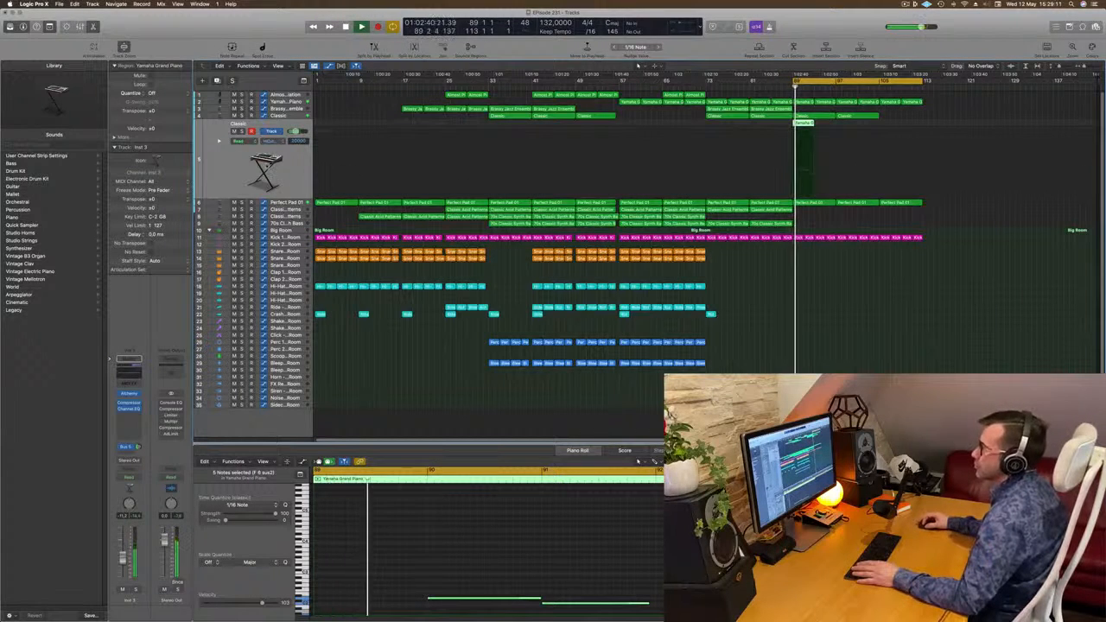
- Open the duplicated track's Alchemy instrument and load the Europa Bass preset from the Bass category
click(129, 394)
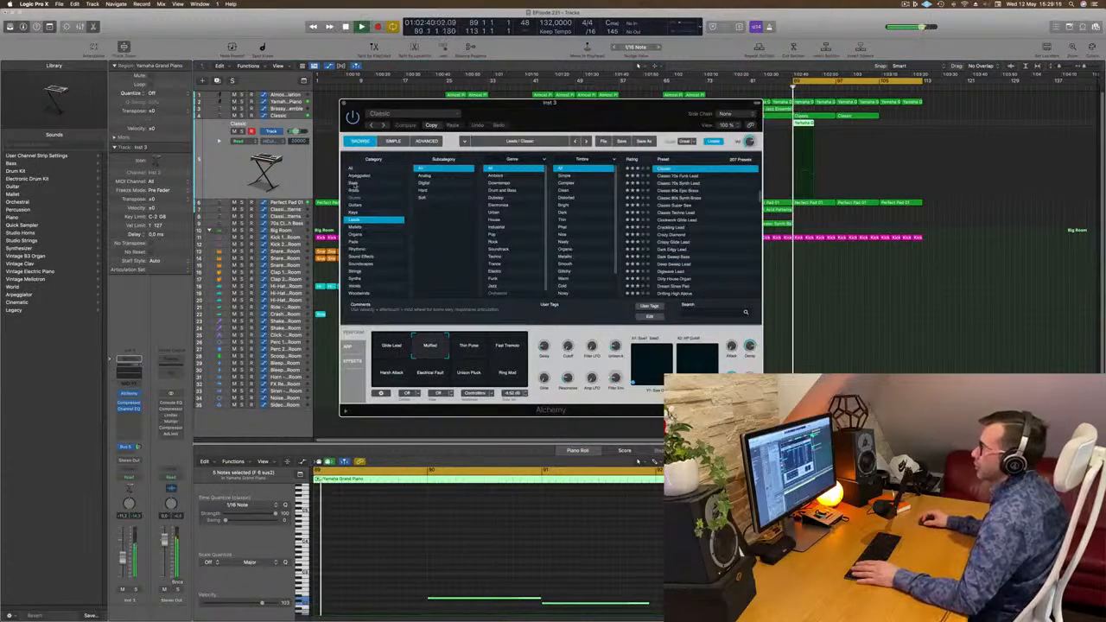
scroll(706, 190, up, 5)
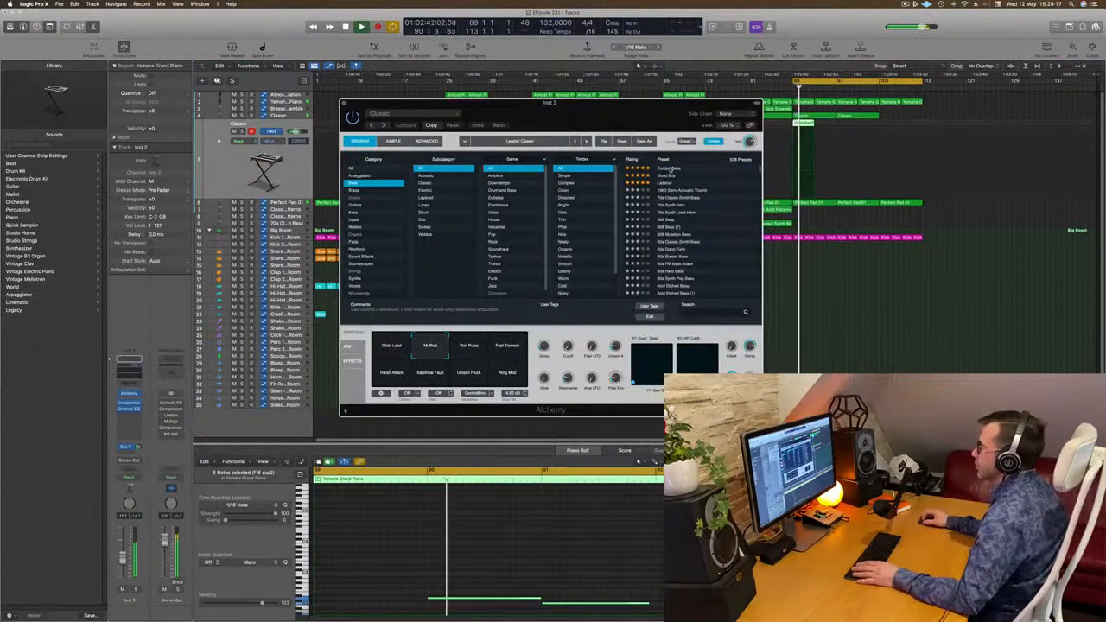
click(673, 168)
drag(596, 103, 690, 101)
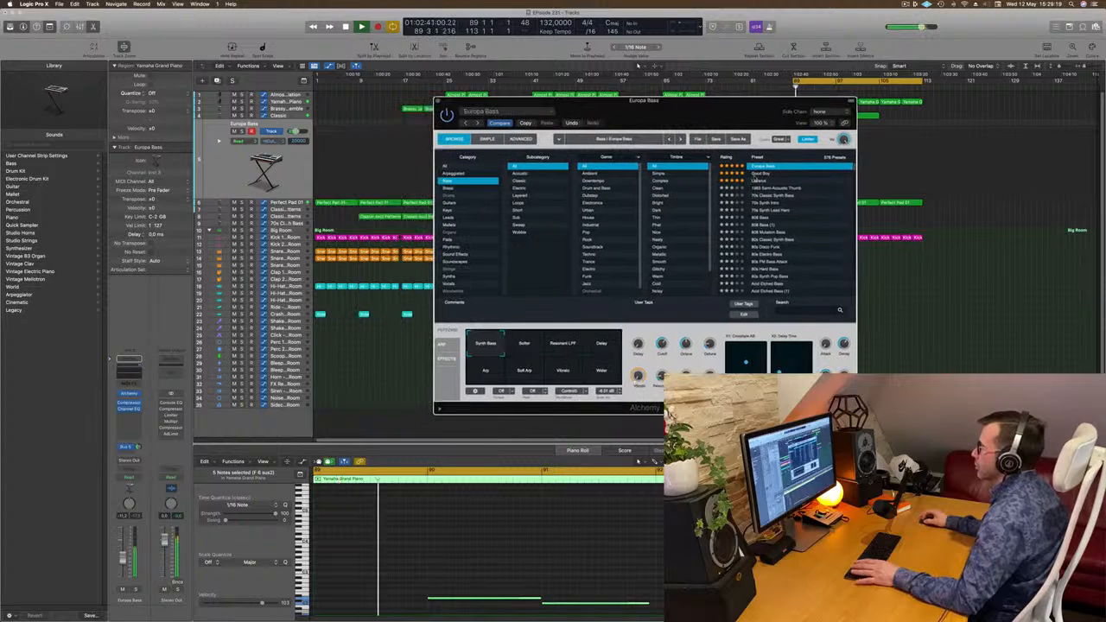
- Audition the Good Boy, Lazarus, 1963 Semi-Acoustic Thumb and 70s Classic Synth Bass presets on the duplicated track
click(760, 174)
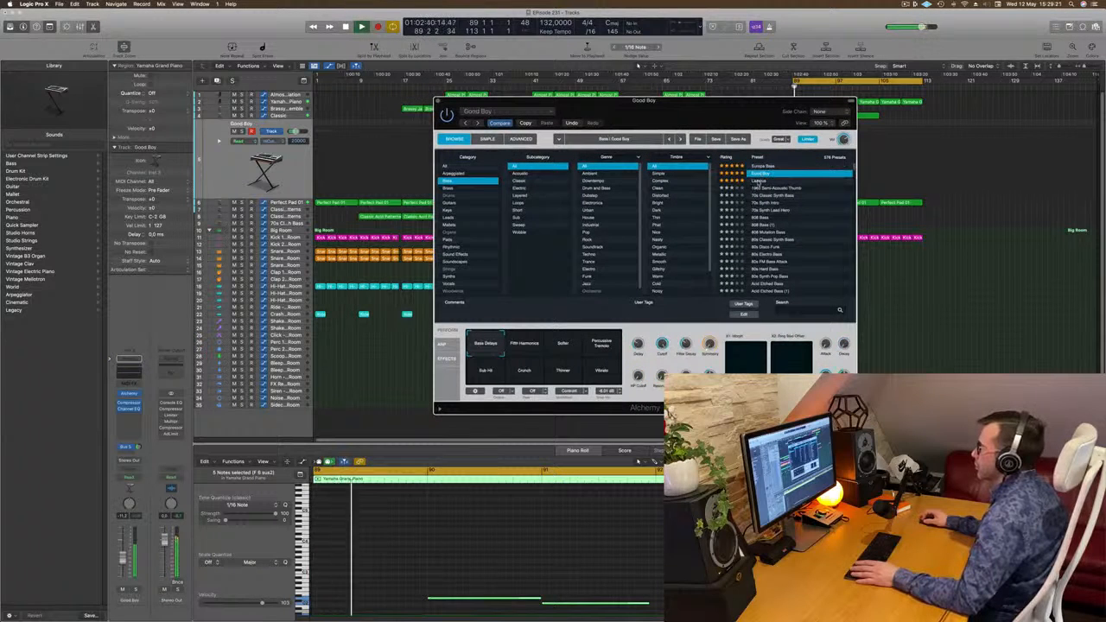
click(759, 180)
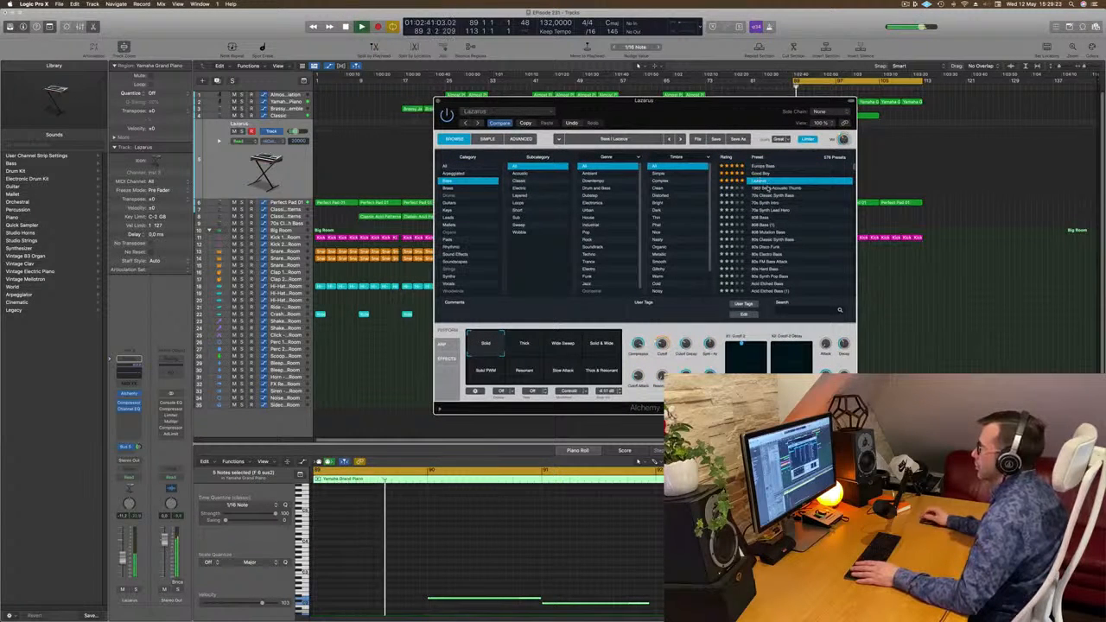
click(767, 188)
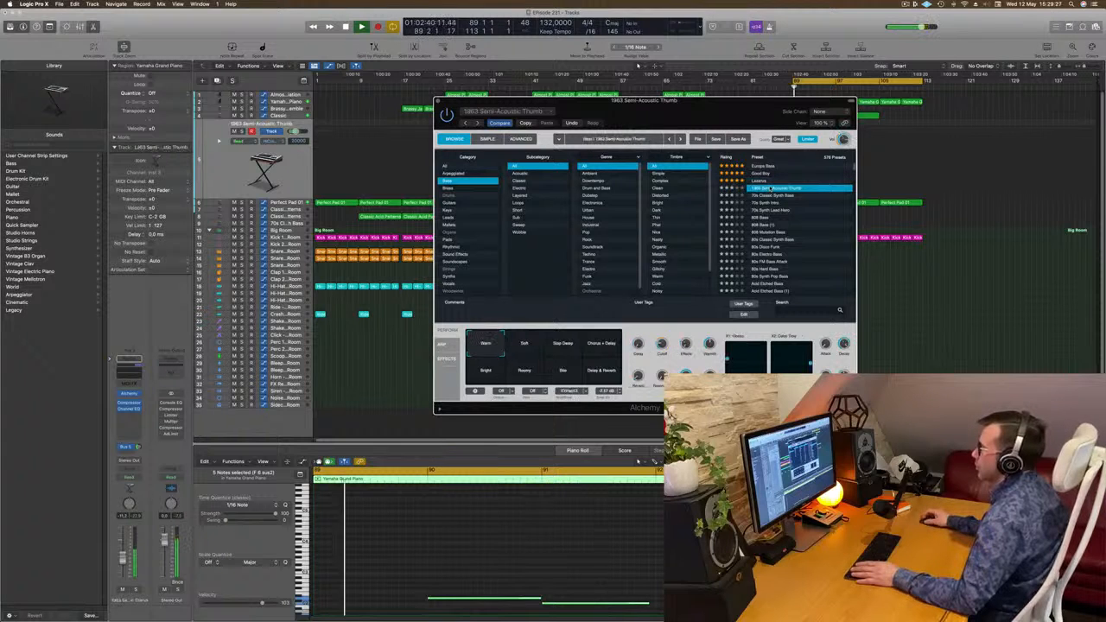
click(774, 196)
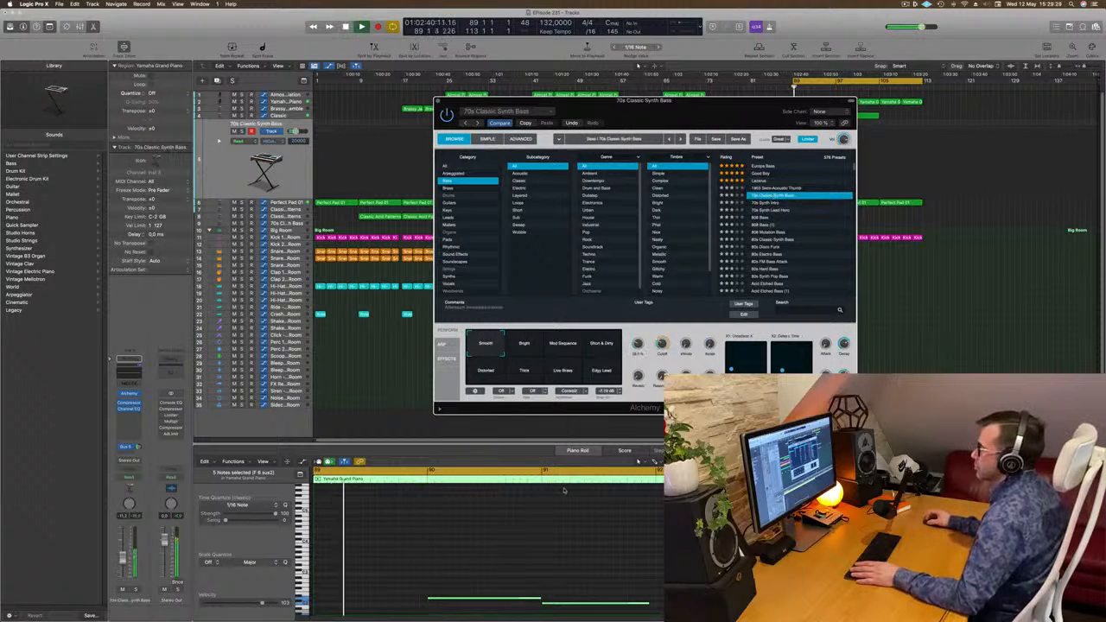
- Select all the bass notes and audition the 808 Bass, 808 Mutation Bass, 80s Disco Funk and 80s FM Bass Attack presets
scroll(548, 518, down, 5)
click(517, 556)
key(super+a)
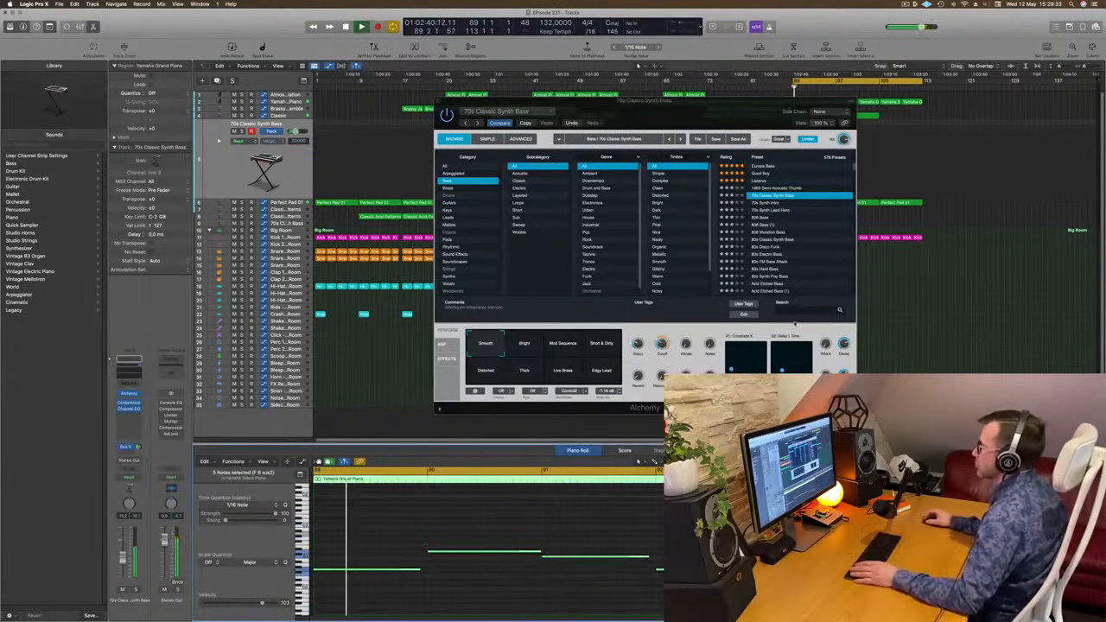
click(764, 217)
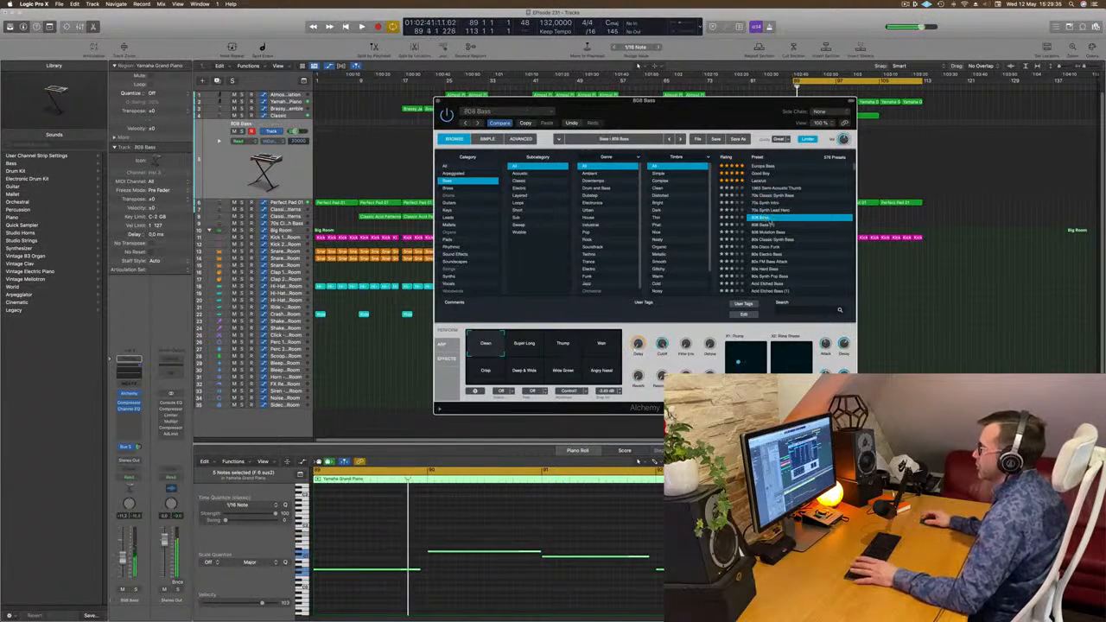
click(763, 233)
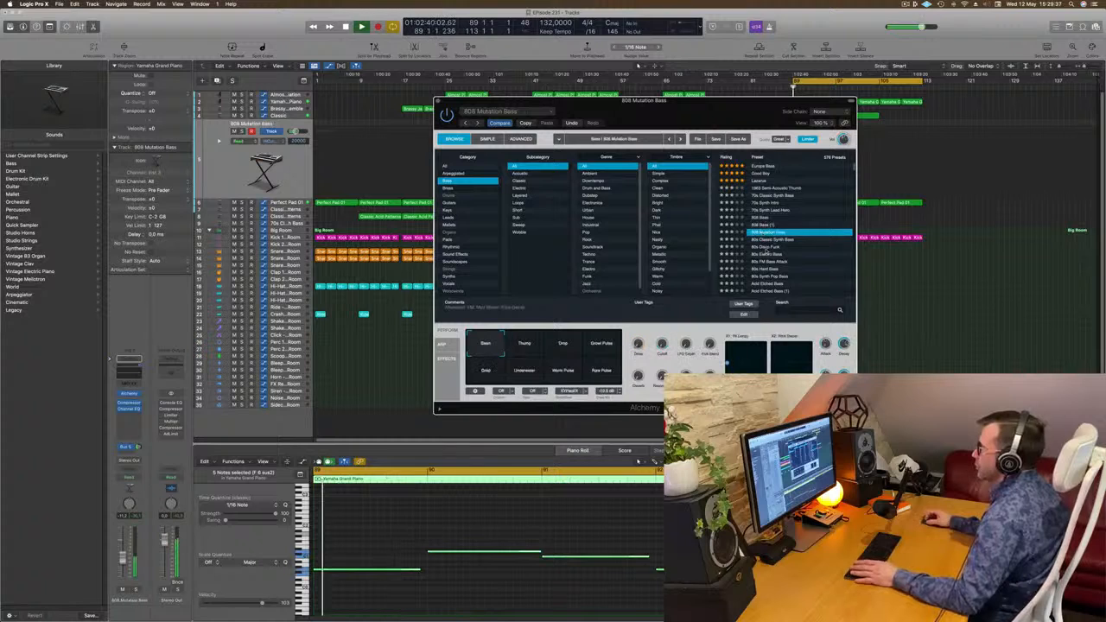
click(821, 247)
scroll(826, 251, down, 2)
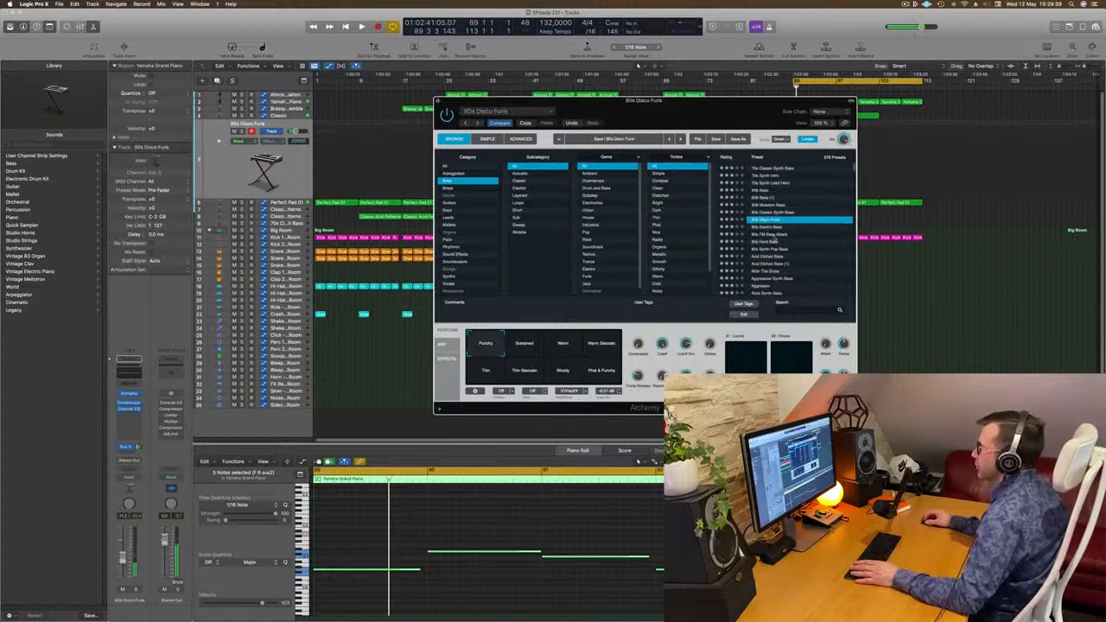
click(773, 235)
key(space)
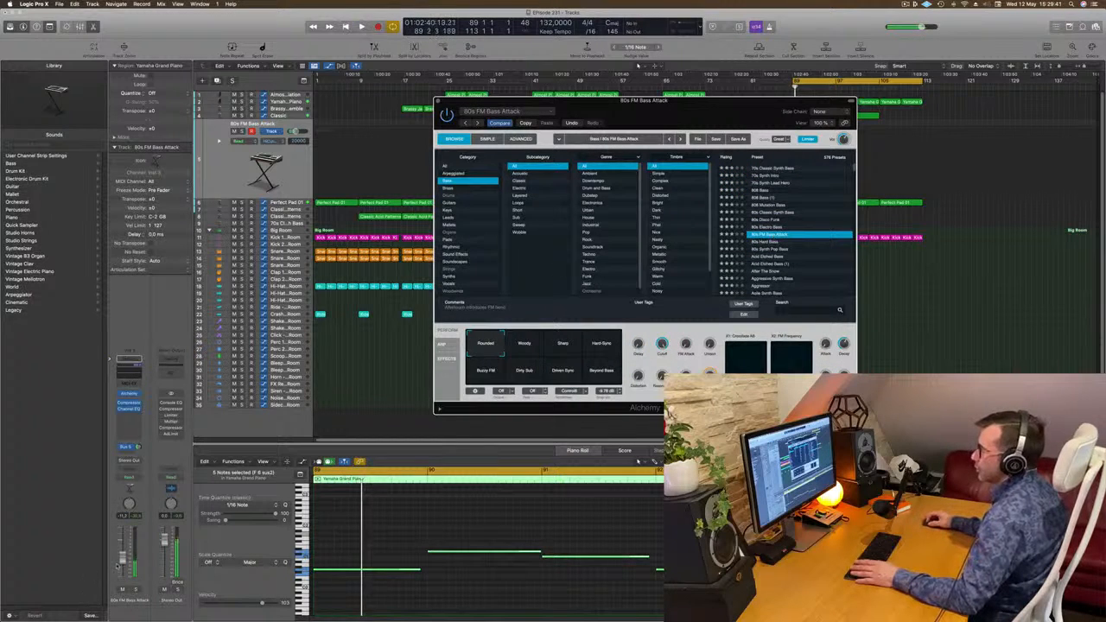
- Raise the bass track's volume and audition the Acid Etched Bass, Aggressor and Agile Synth Bass presets
drag(124, 551, 124, 549)
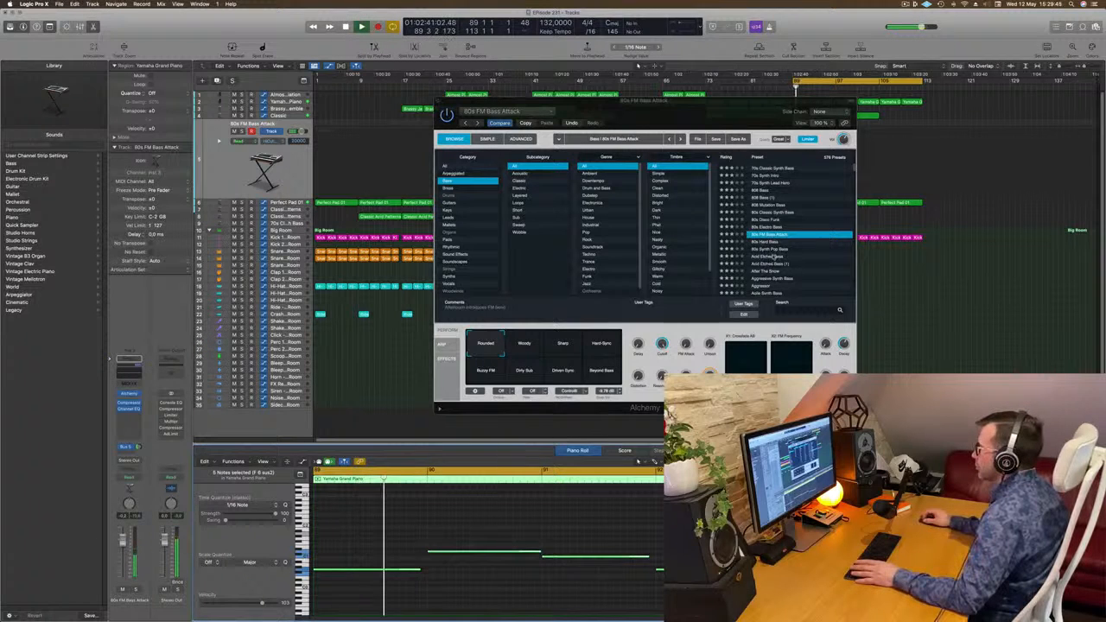
click(775, 257)
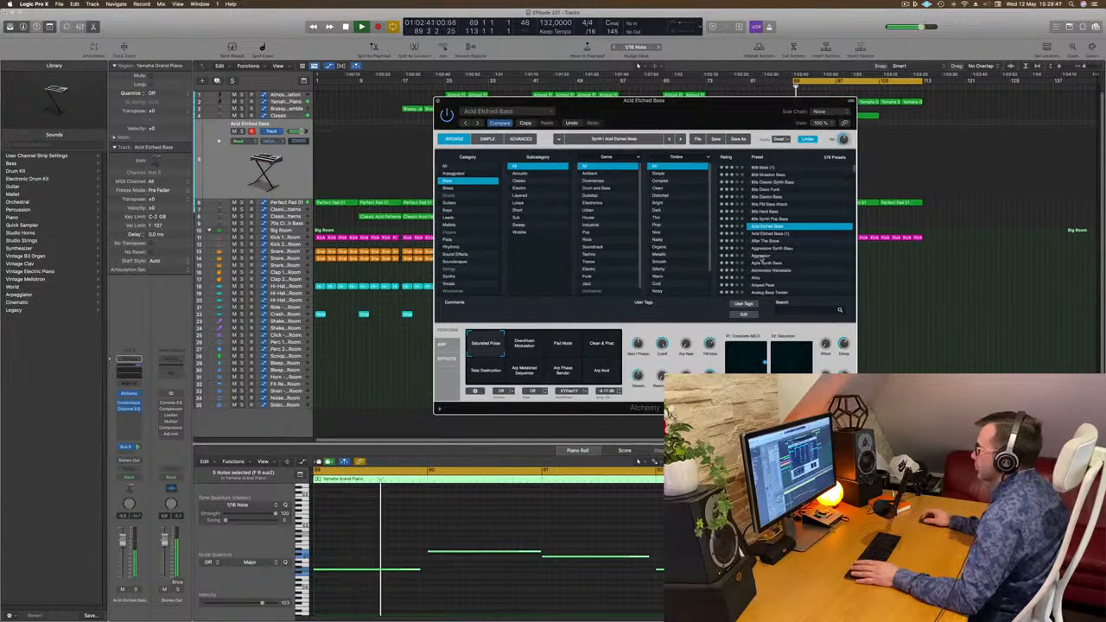
click(762, 255)
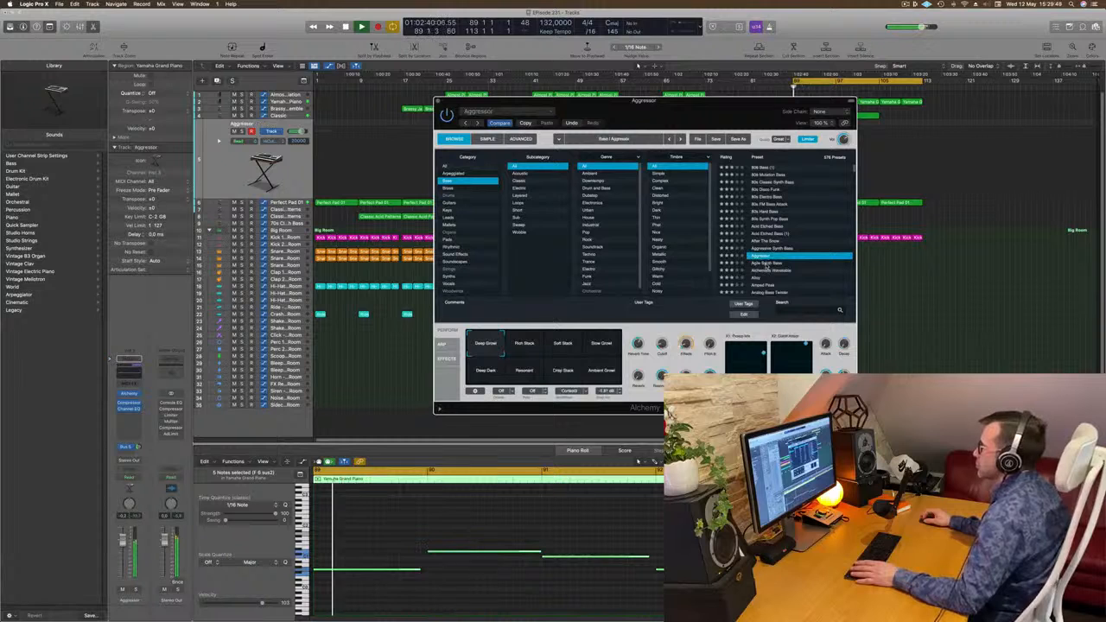
click(766, 262)
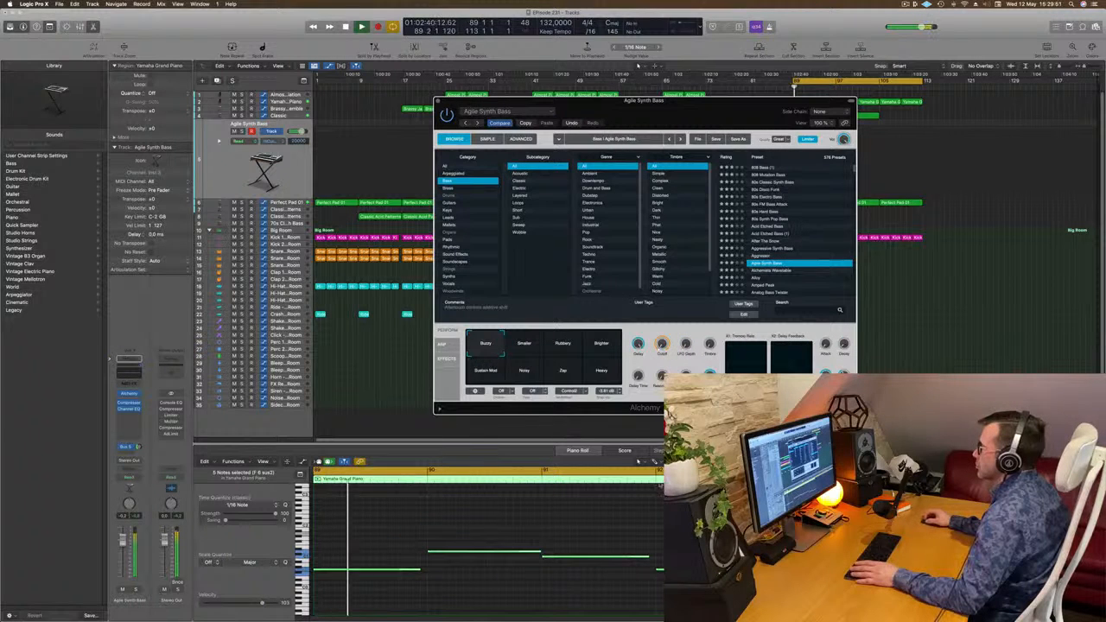
- Transpose the selected bass notes up one octave and replay the section from bar 89 to hear them
click(588, 516)
key(space)
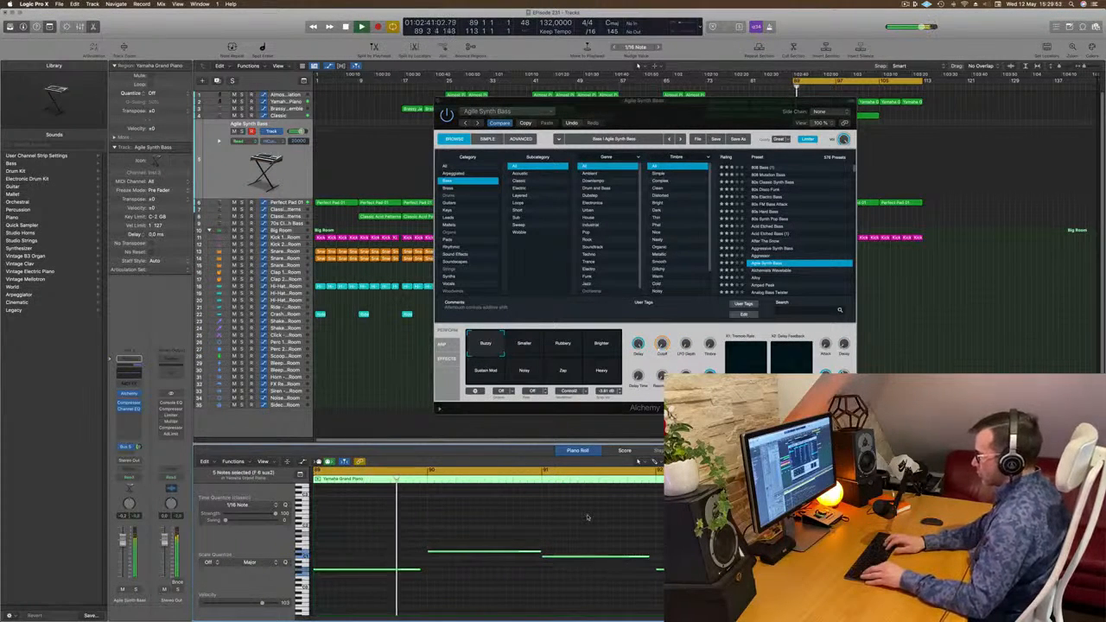
key(alt+shift+Up)
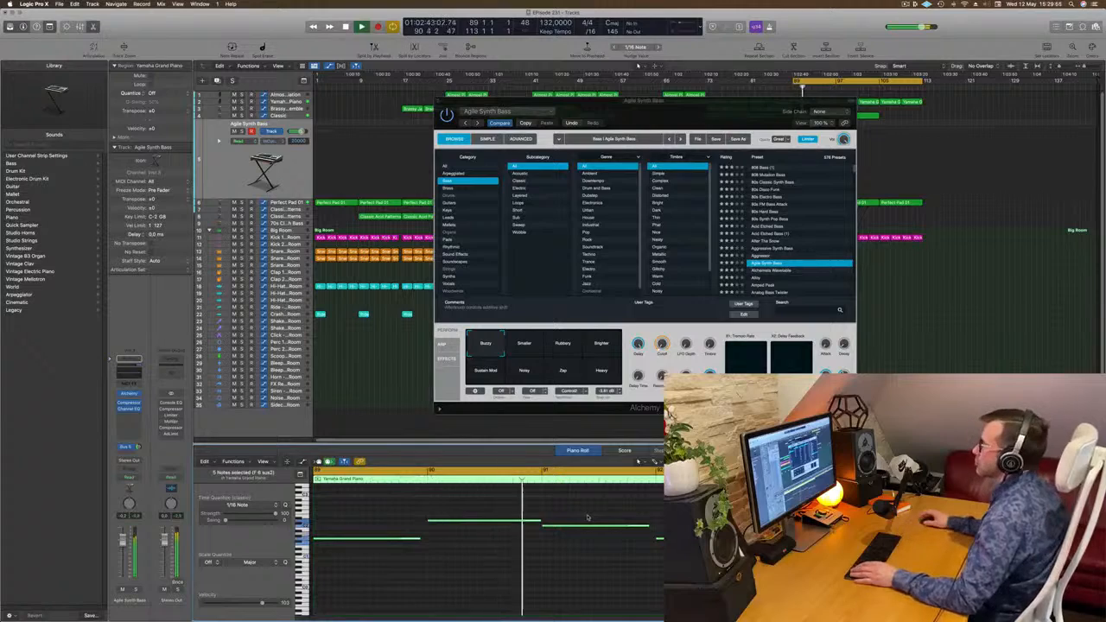
drag(715, 111, 720, 277)
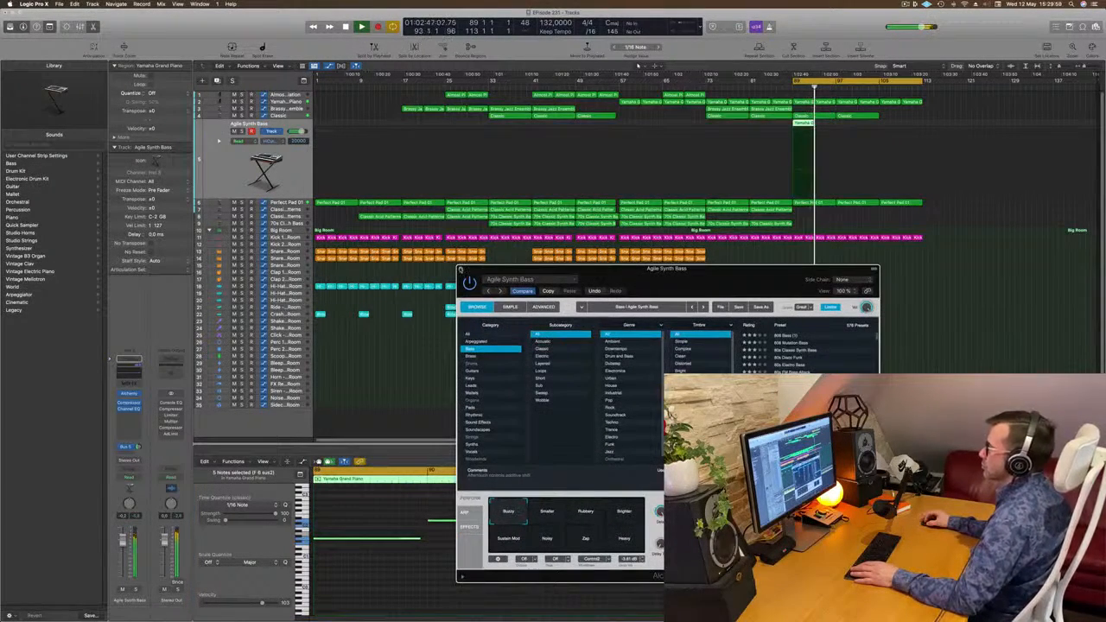
click(460, 270)
key(space)
key(space)
click(265, 173)
key(space)
key(space)
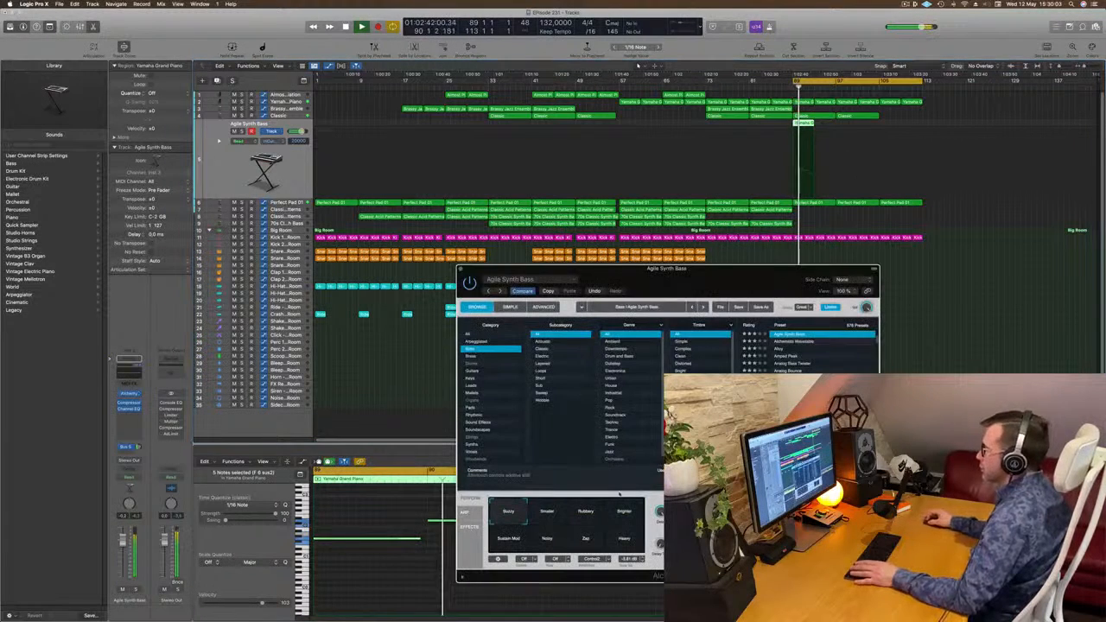
key(space)
key(space)
- Audition the Smaller, Rubbery, Brighter, Sustain Mod, Noisy, Zap and Heavy variations of Agile Synth Bass, and close the instrument
click(547, 516)
click(587, 517)
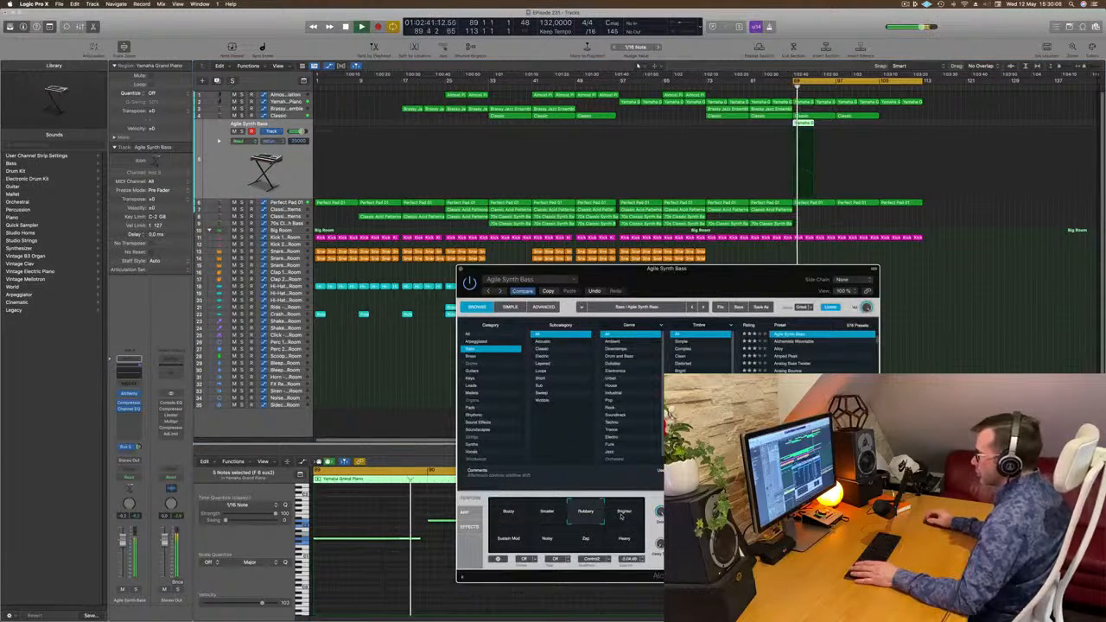
click(635, 513)
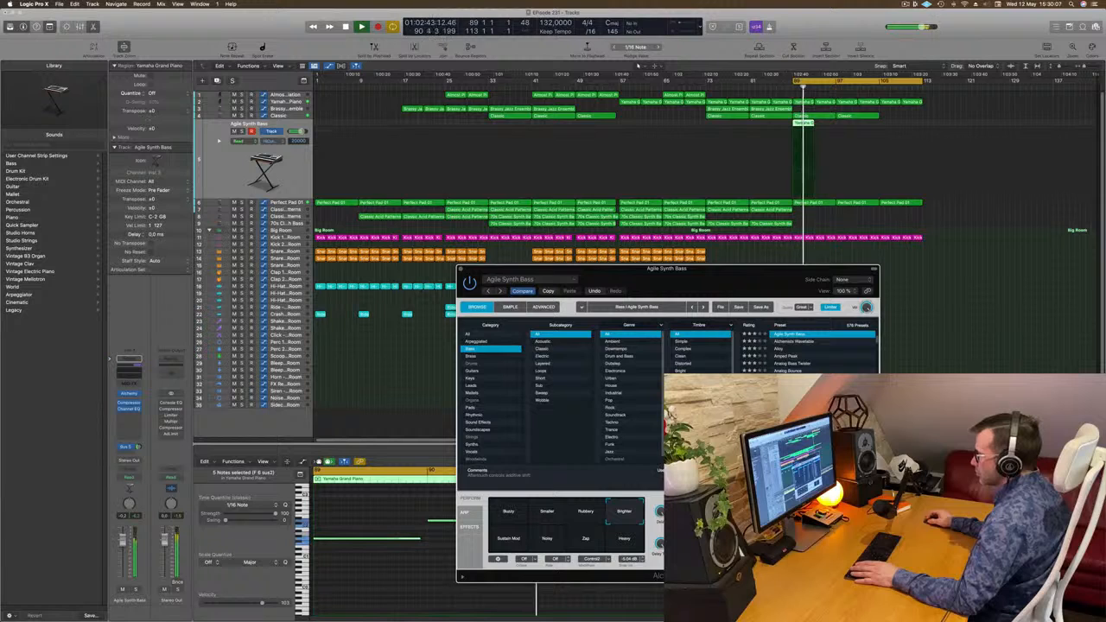
click(509, 540)
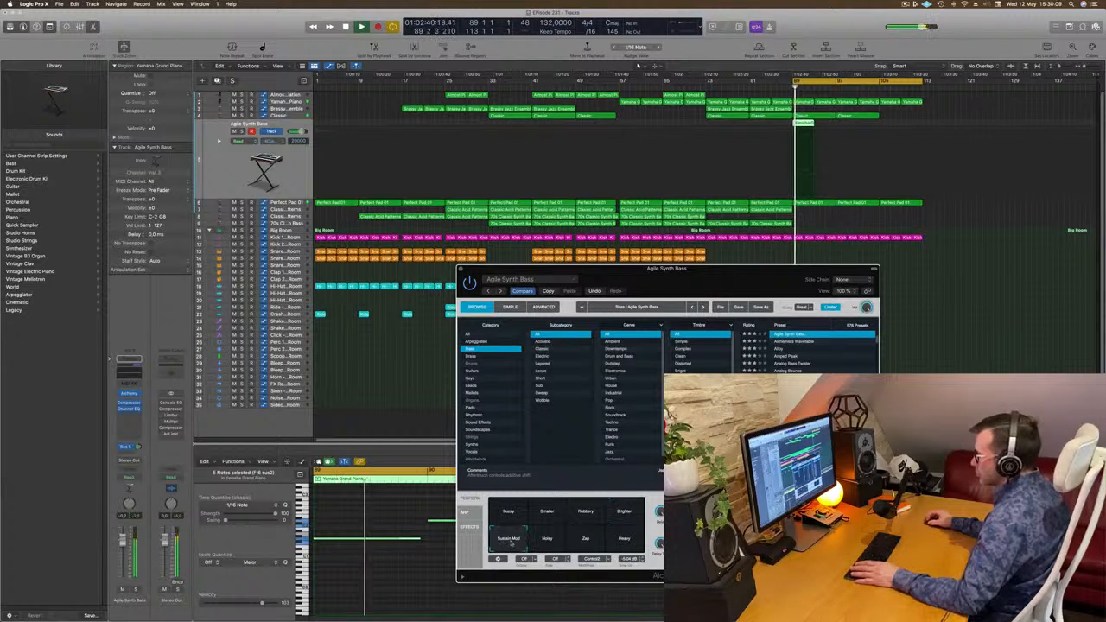
click(547, 541)
click(586, 542)
click(618, 544)
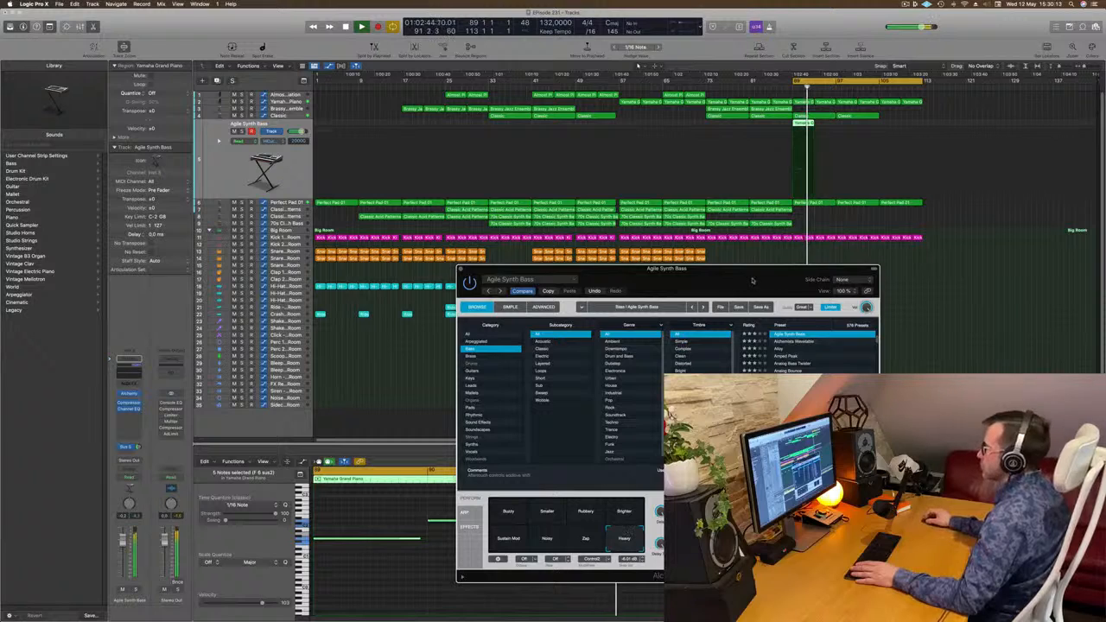
drag(622, 268, 490, 295)
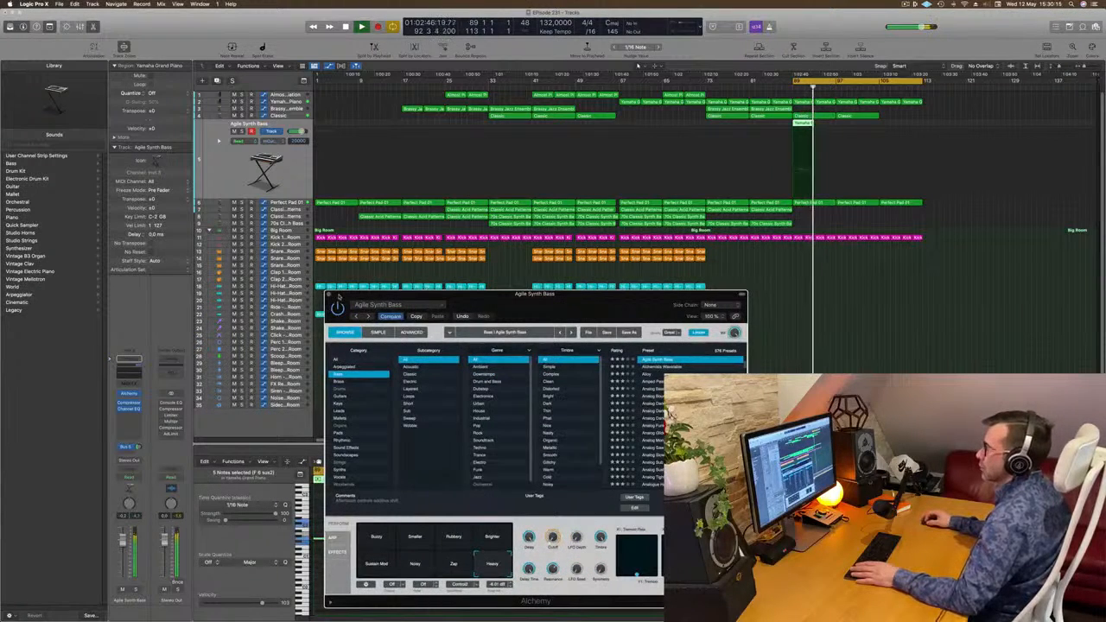
click(329, 294)
- Replace the bass track's piano region with a copy of the Perfect Pad 01 region at bar 89
key(space)
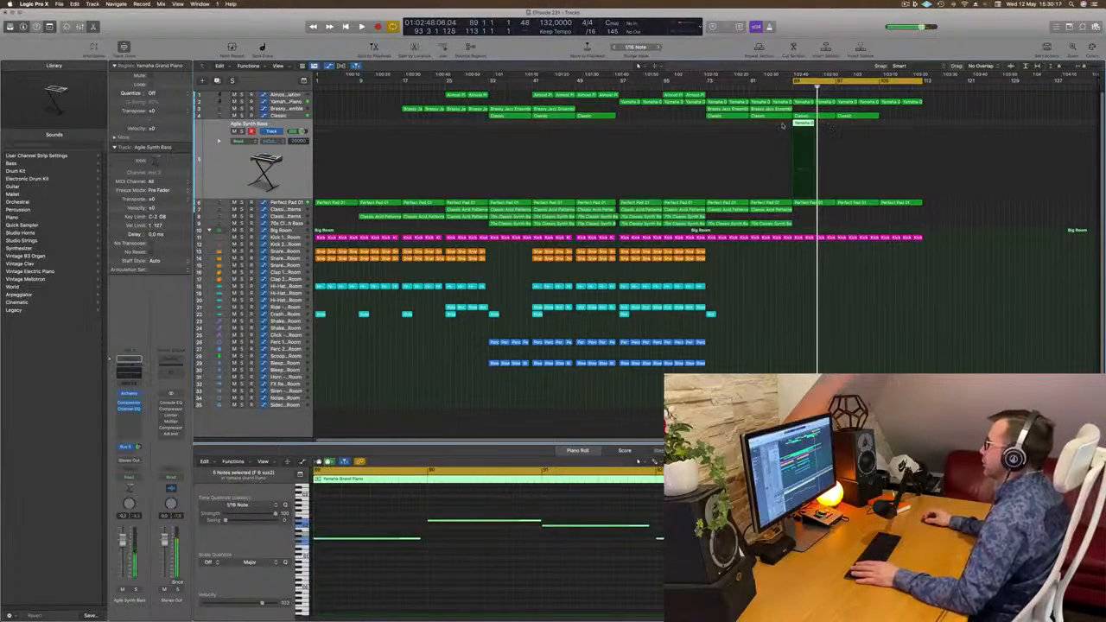
key(Delete)
click(808, 204)
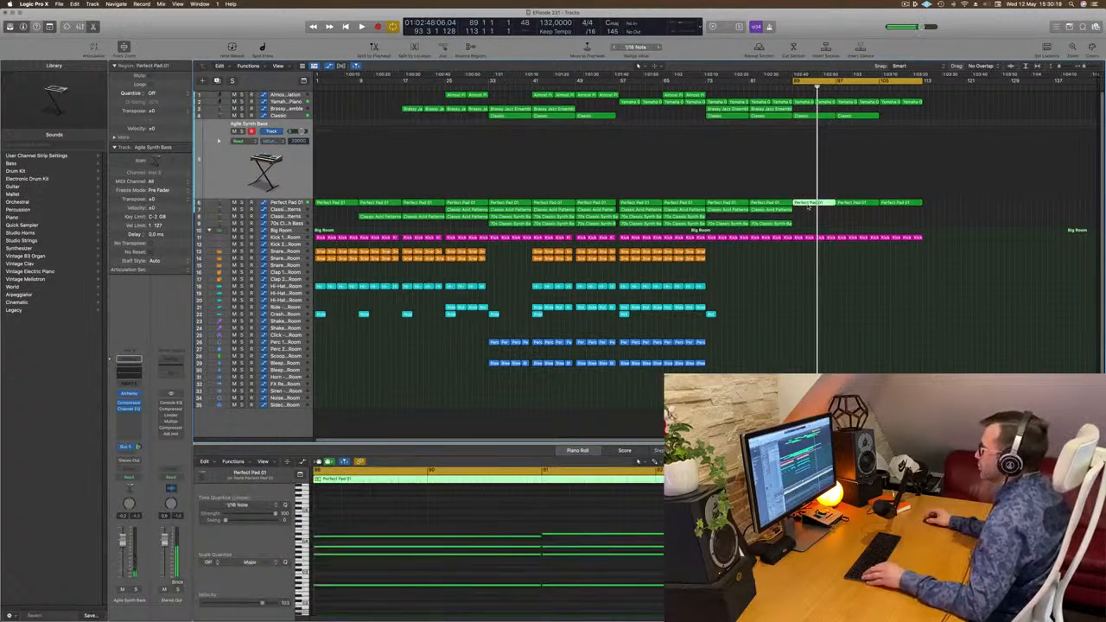
drag(808, 185, 812, 172)
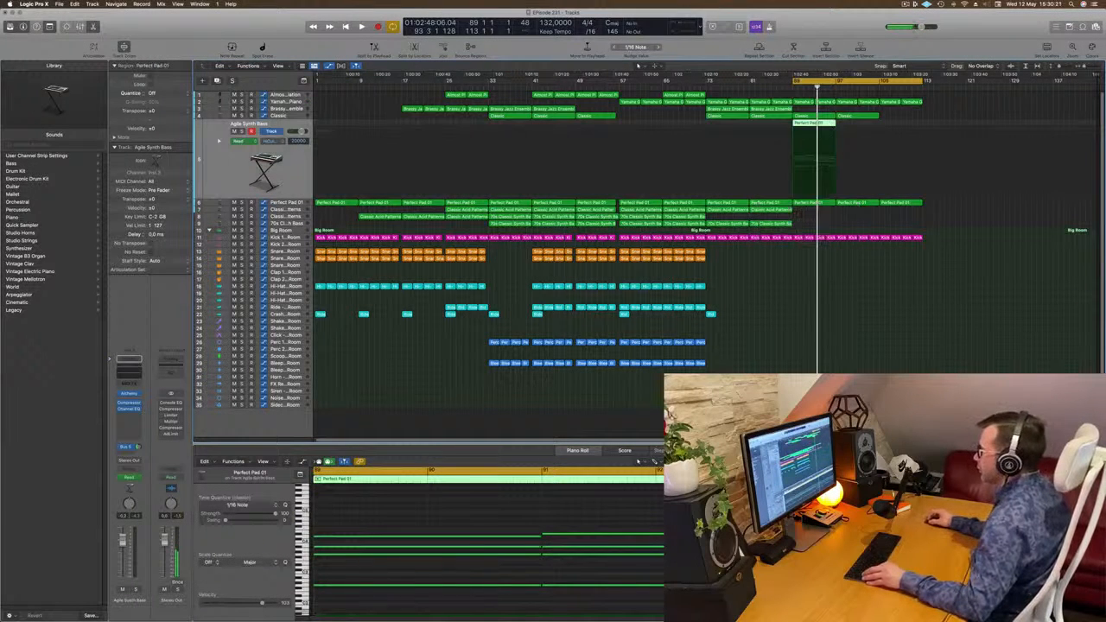
- Delete the upper chord notes in the copied Perfect Pad 01 region, keeping only the lowest line, and play it back
drag(591, 498, 995, 564)
key(Delete)
key(space)
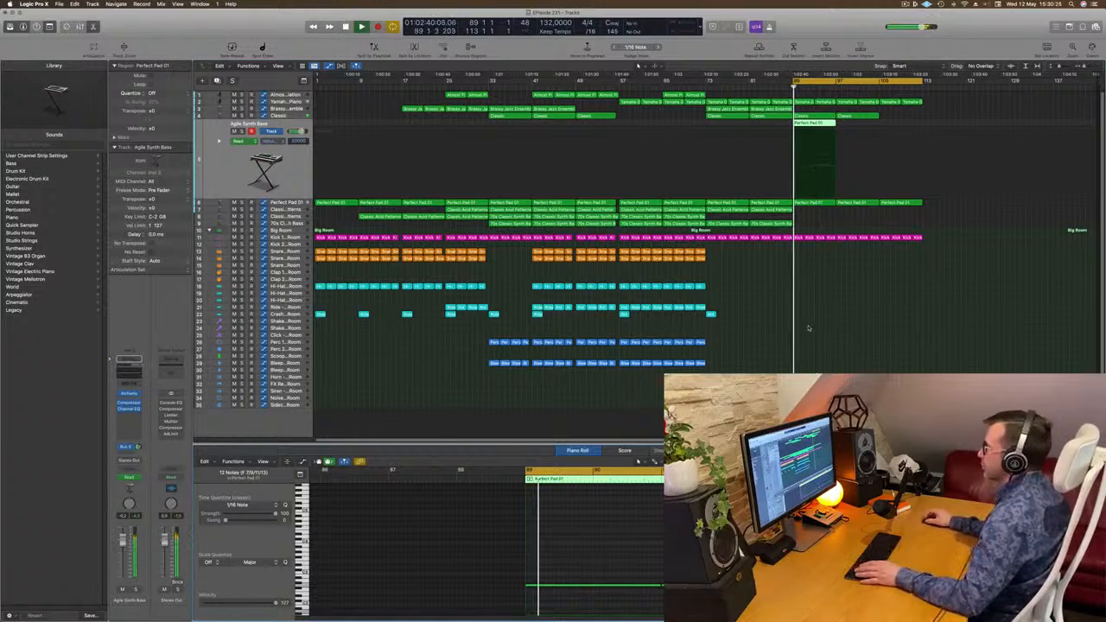
key(z)
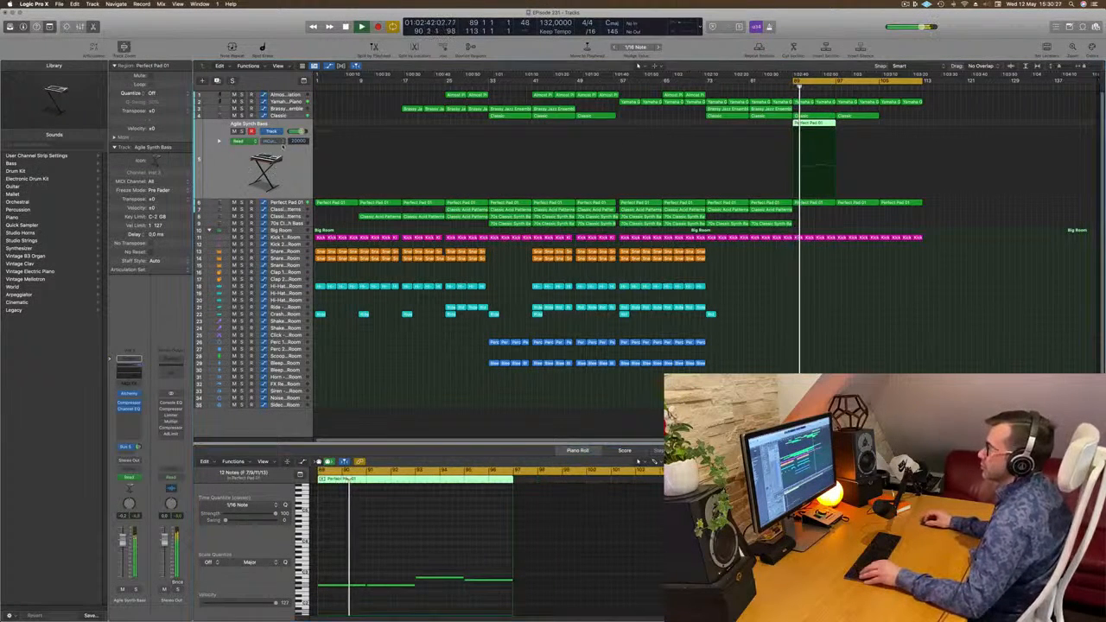
- Delete the bass track's existing automation and restart playback from bar 89
click(275, 140)
click(293, 227)
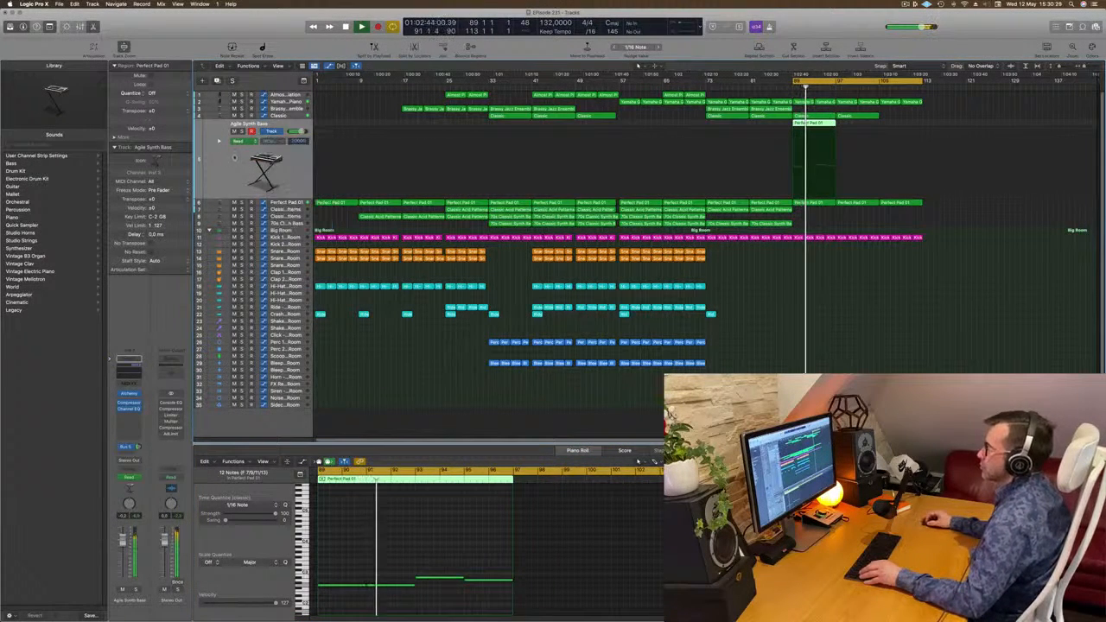
key(ctrl+super+BackSpace)
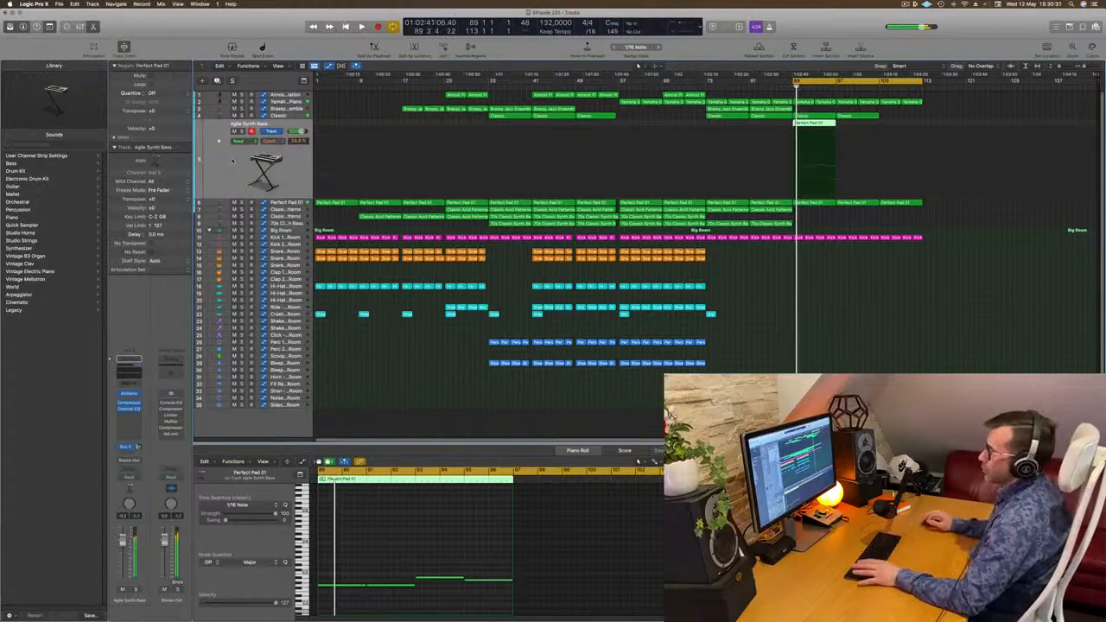
key(space)
key(space)
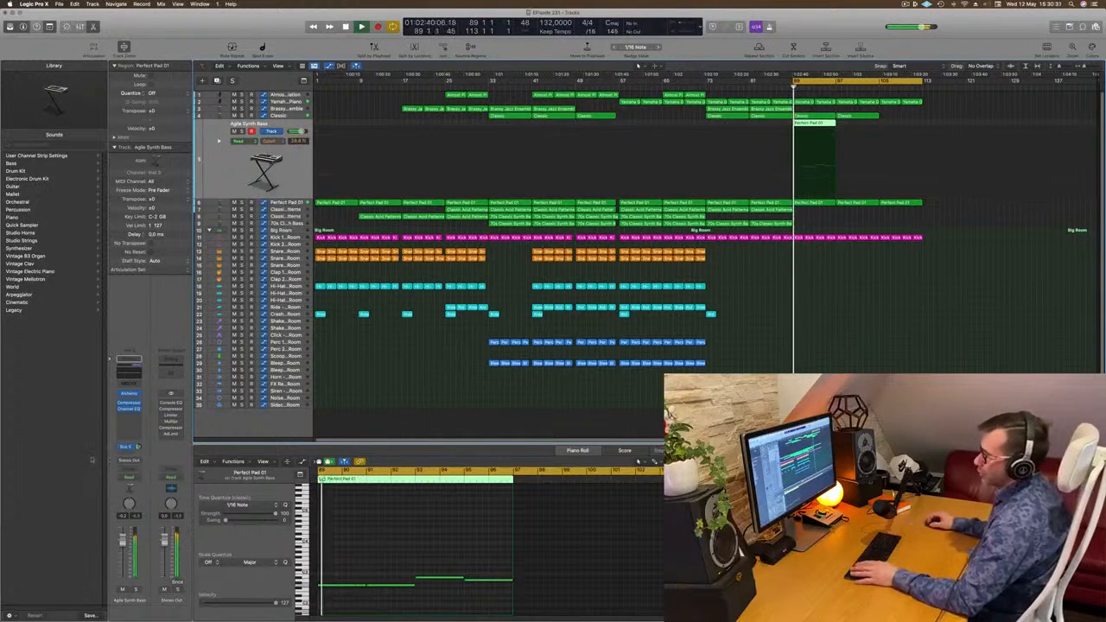
- Reopen the bass track's Alchemy instrument, audition the Alloy and Analog Bounce presets, and load Analog Dark Bass
click(128, 393)
drag(564, 305, 678, 170)
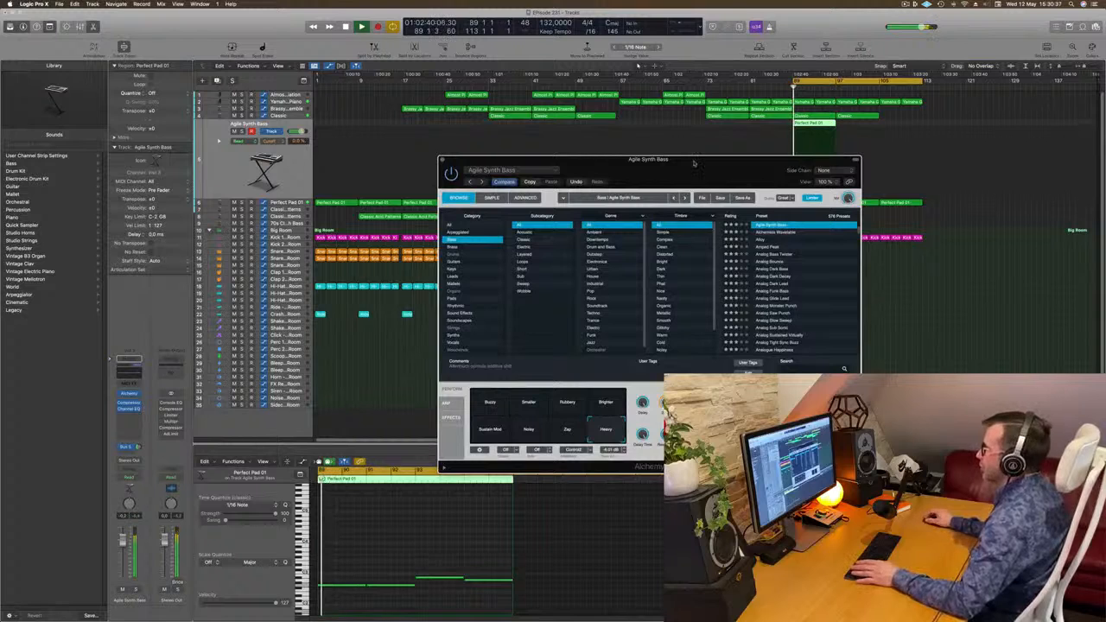
click(763, 240)
click(769, 261)
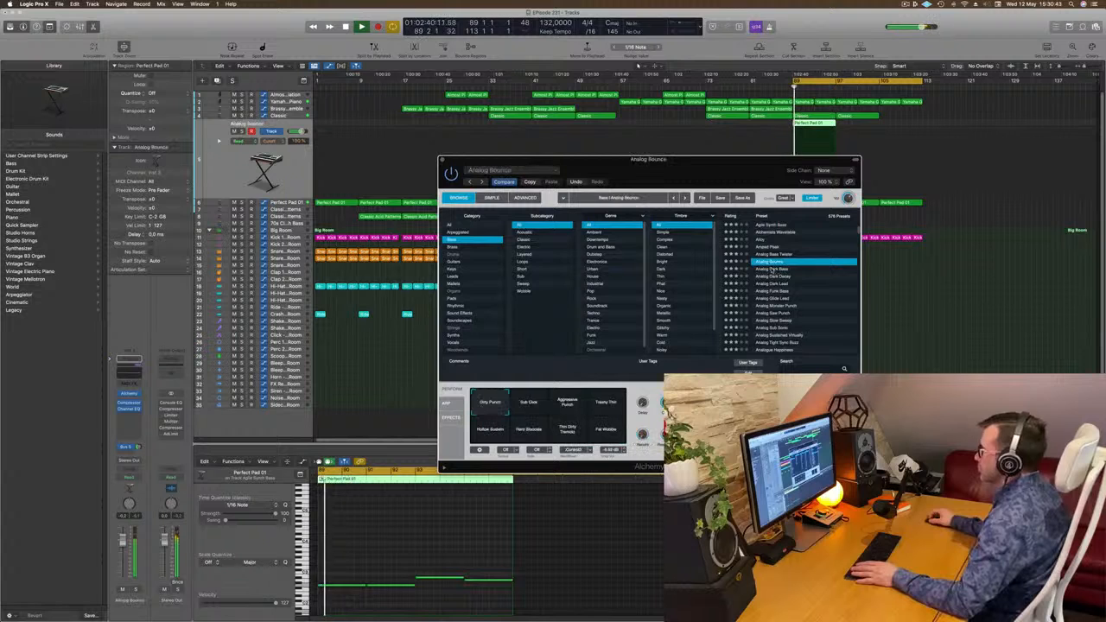
click(770, 269)
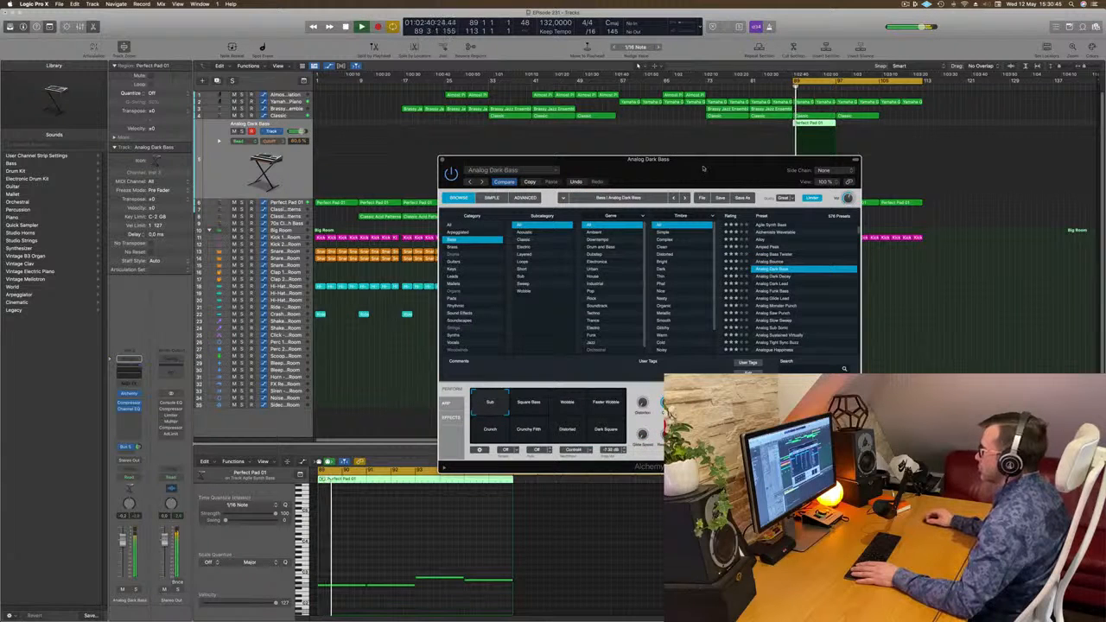
- Open the bass track's Perfect Pad 01 region for note editing and transpose its notes down one octave
drag(703, 168, 882, 283)
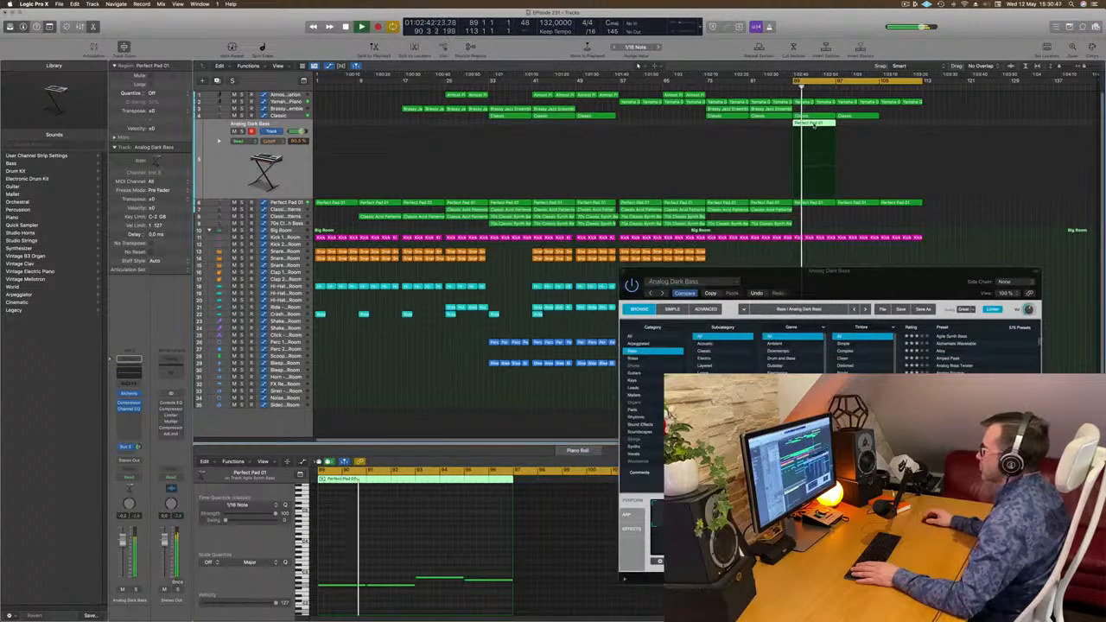
double_click(813, 125)
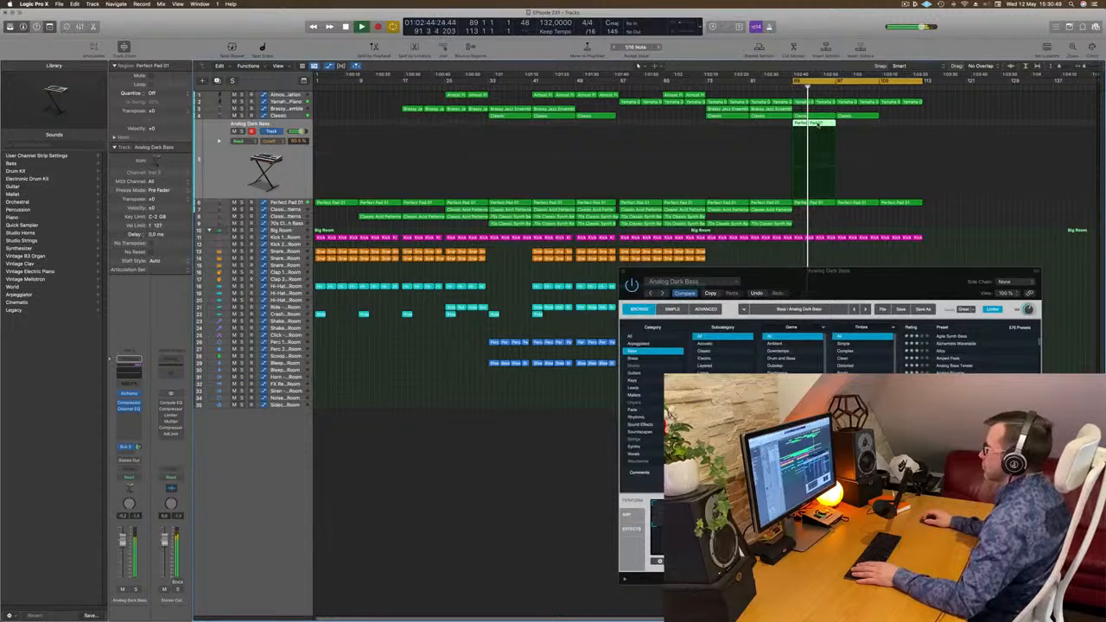
key(p)
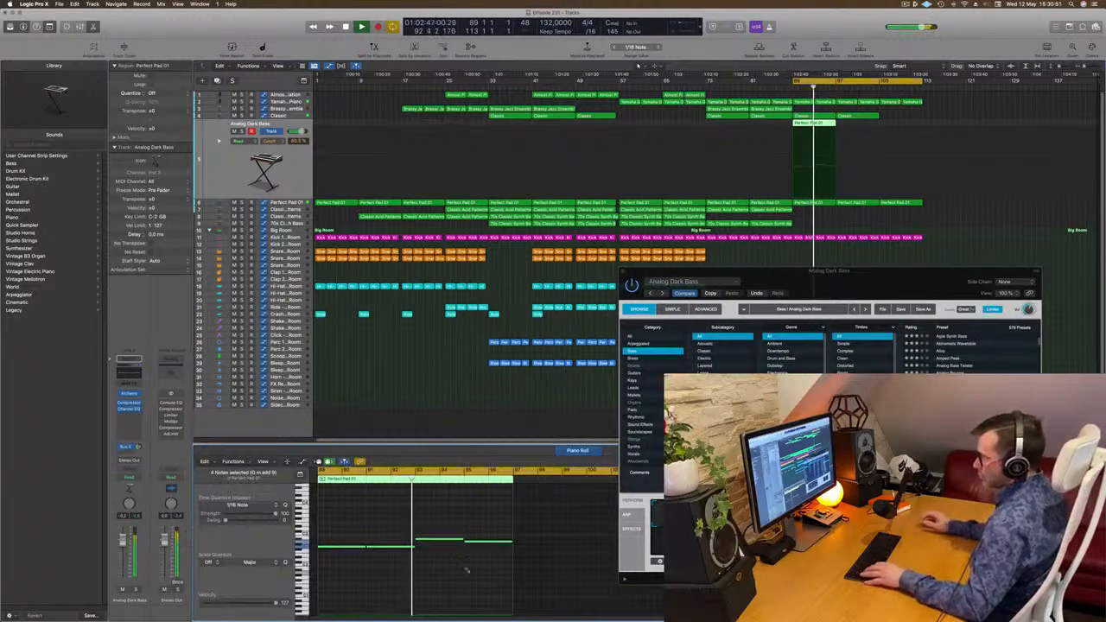
key(alt+shift+Down)
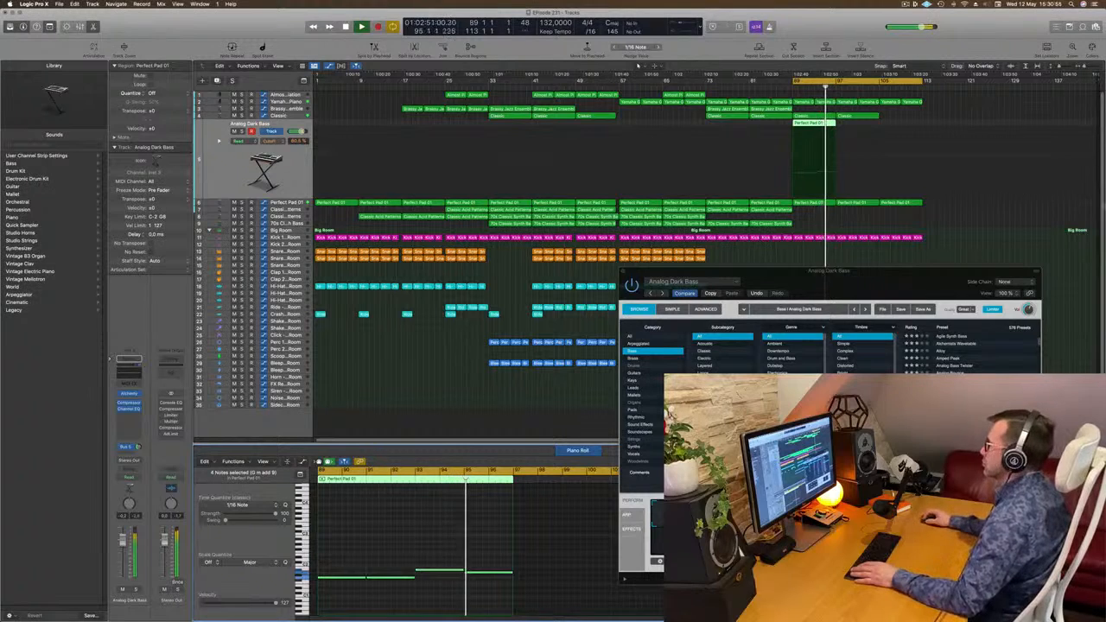
- Audition the Wobble, Crunchy Fifth and Distorted variations of Analog Dark Bass, return to Sub, and close the instrument
drag(846, 294, 743, 344)
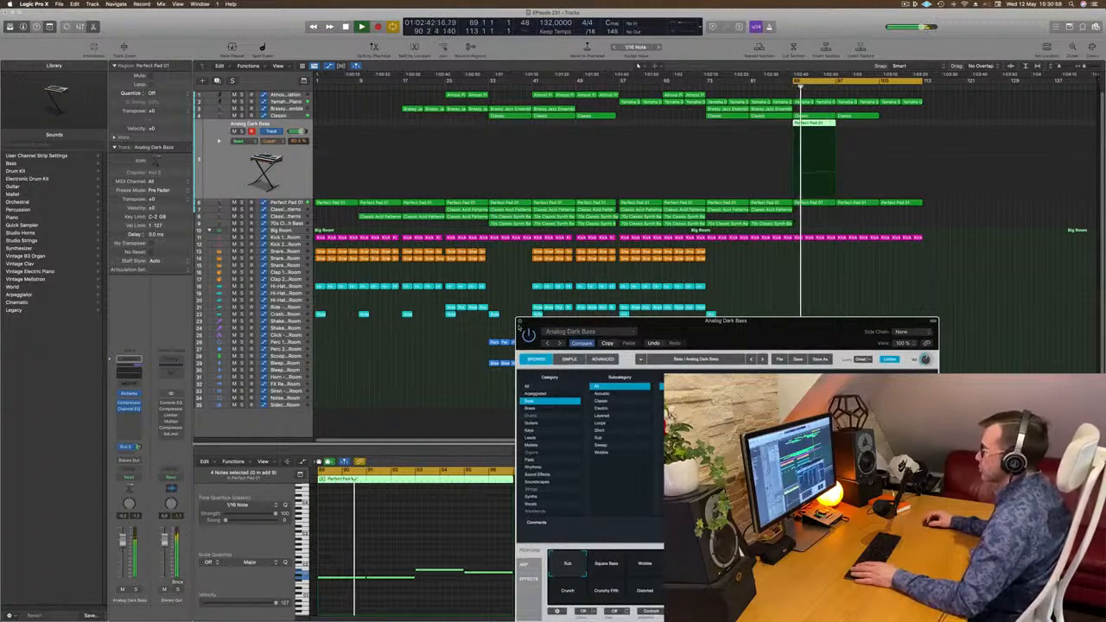
click(618, 573)
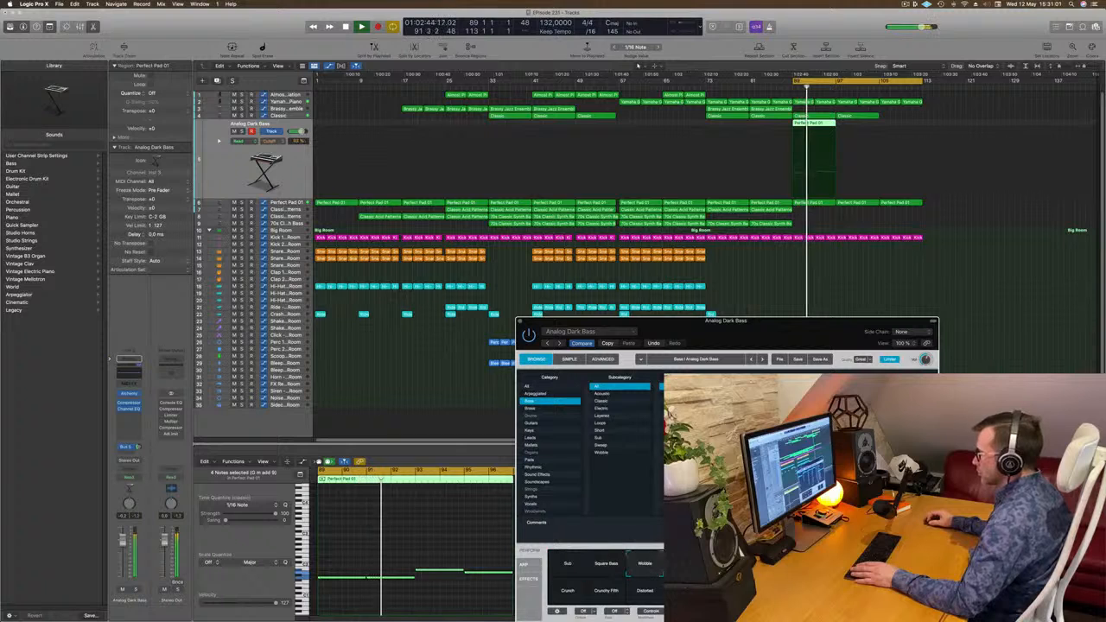
click(623, 595)
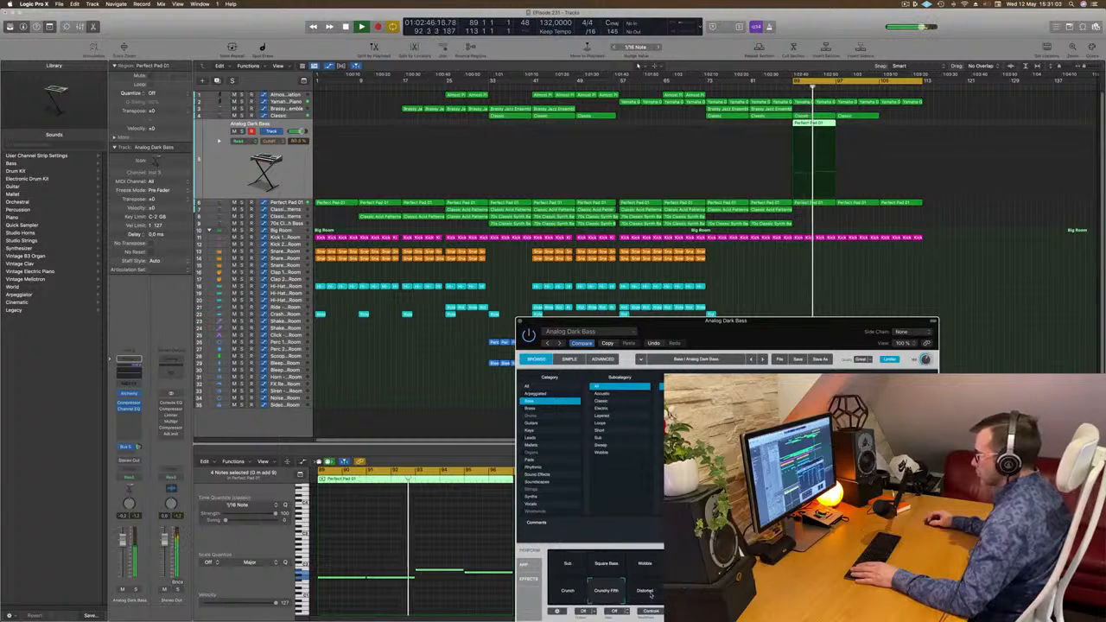
click(646, 593)
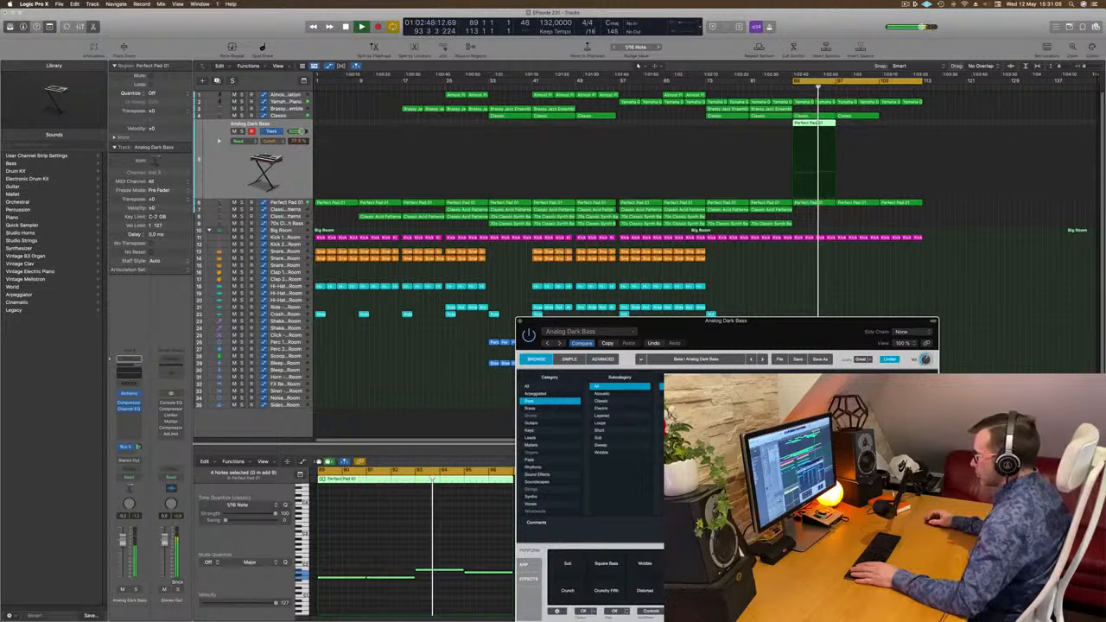
click(565, 565)
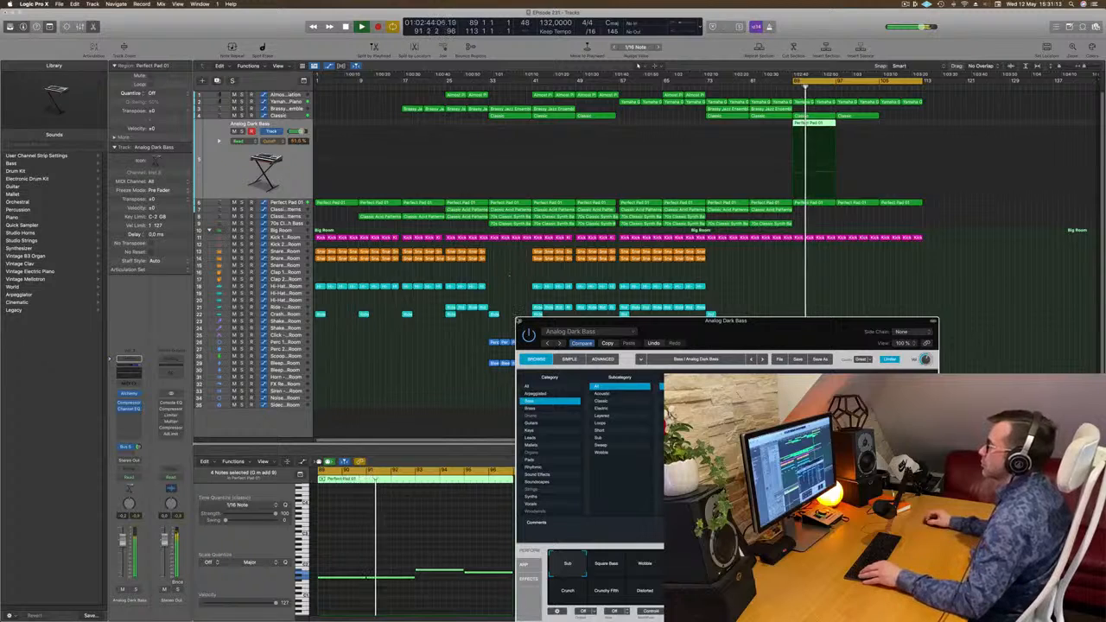
click(519, 322)
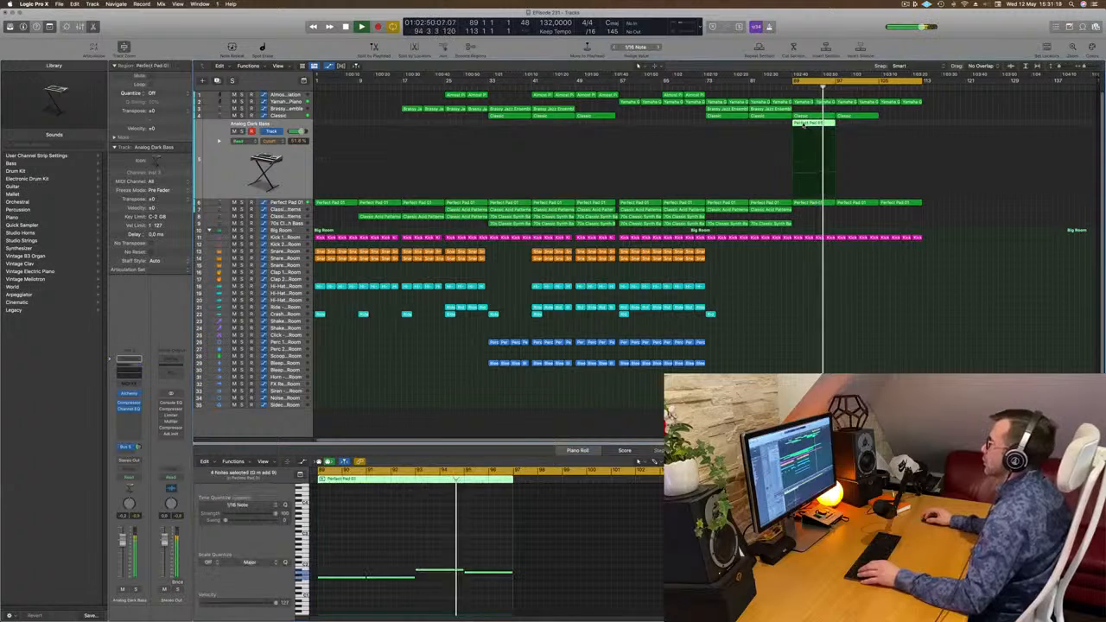
- Move the bass track's Perfect Pad 01 region from bar 89 to bar 97
drag(803, 125, 848, 128)
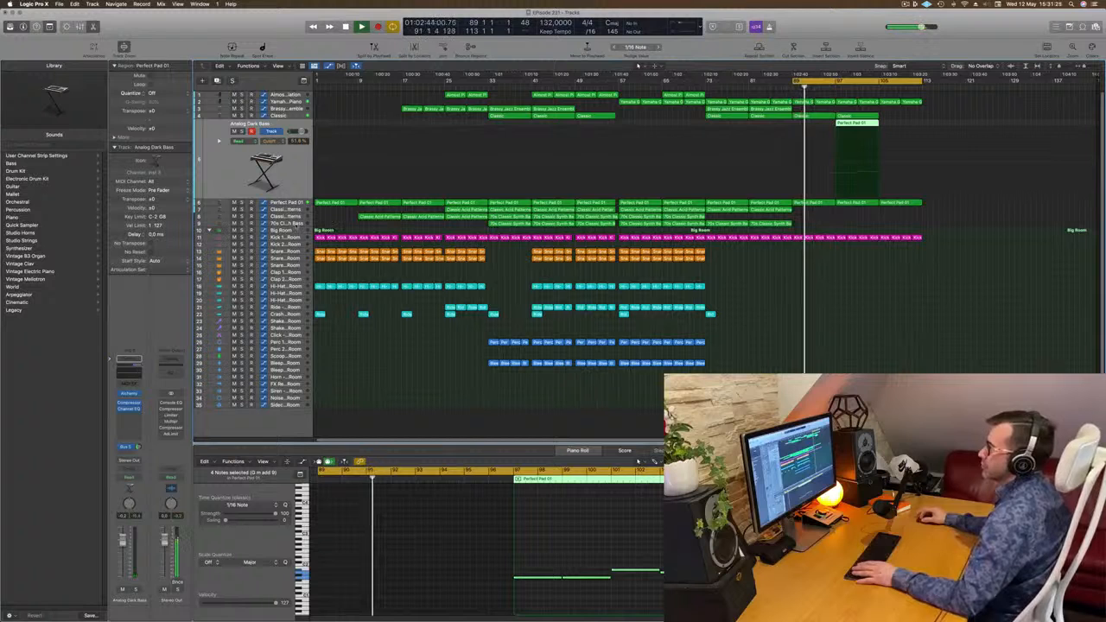
- Copy the Classic track's region from bar 97 to bar 105
click(296, 224)
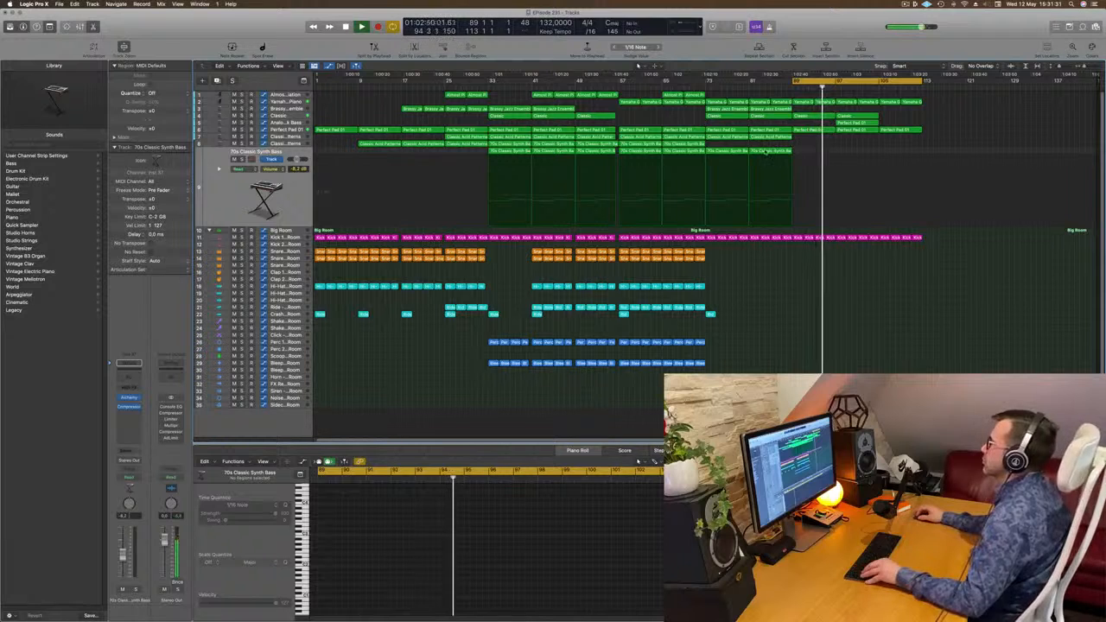
click(855, 115)
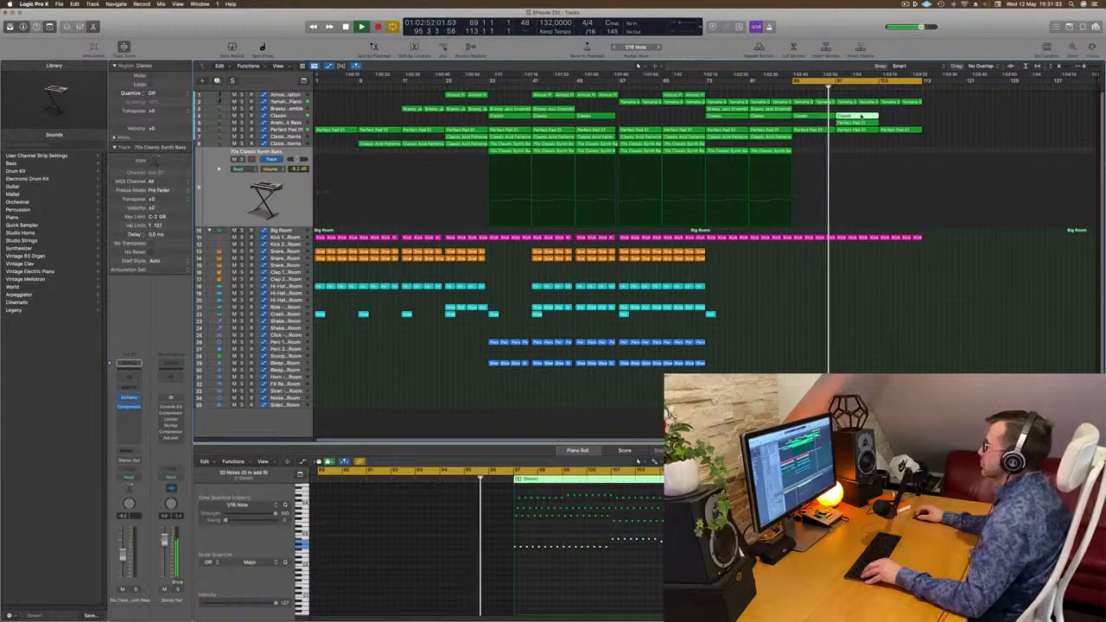
drag(855, 116, 900, 118)
click(855, 123)
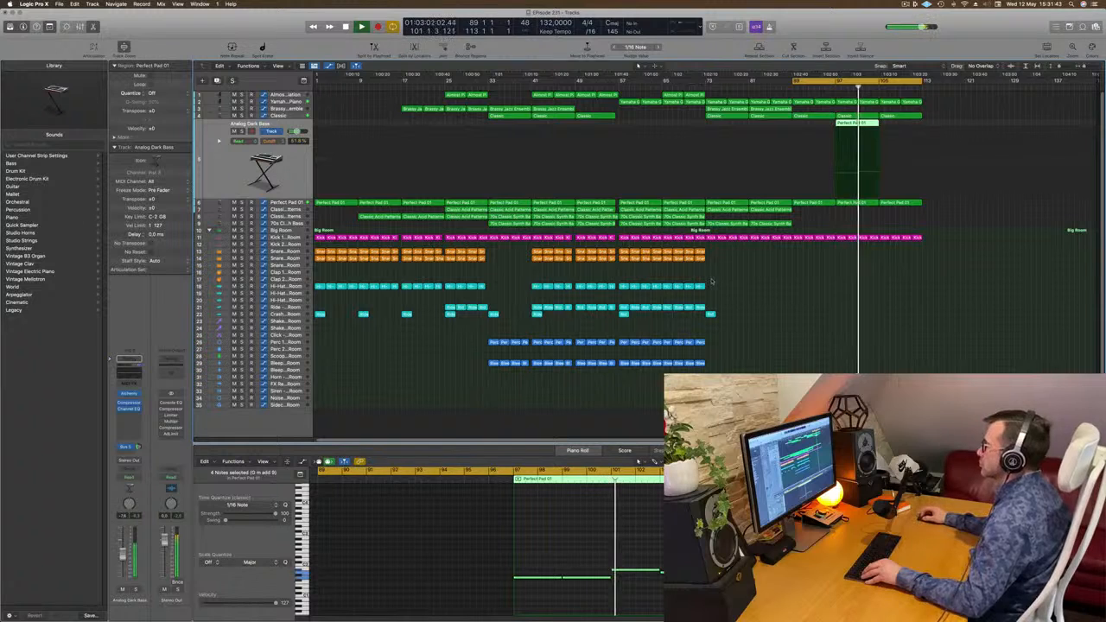
- Copy four Snare 1 regions to bar 105 and flatten their copied automation to 100 %
drag(722, 255, 897, 268)
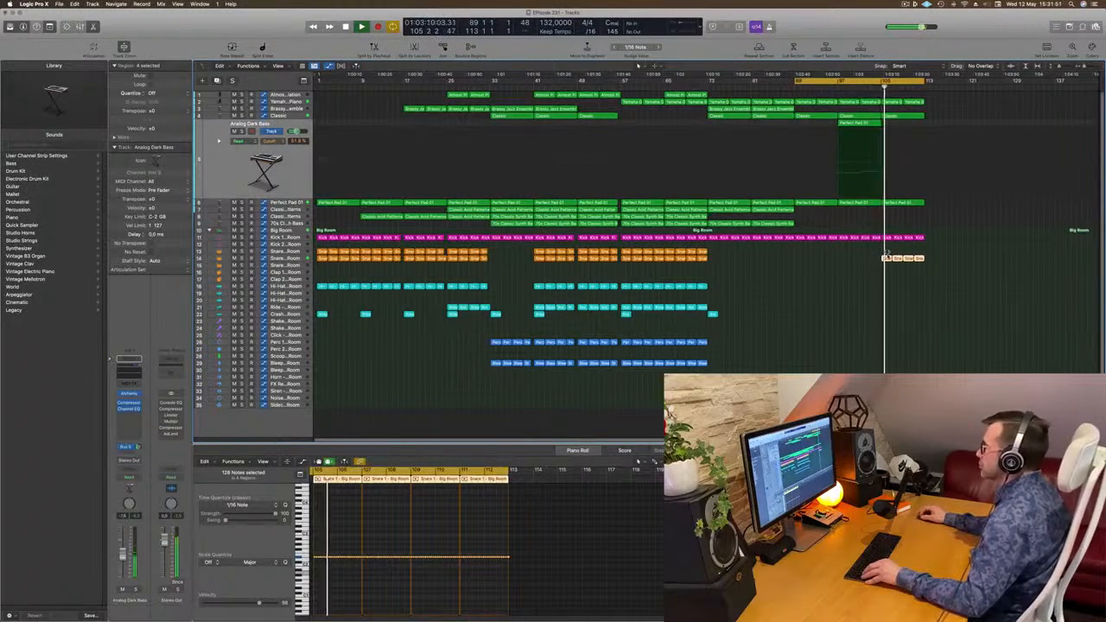
click(285, 258)
click(870, 86)
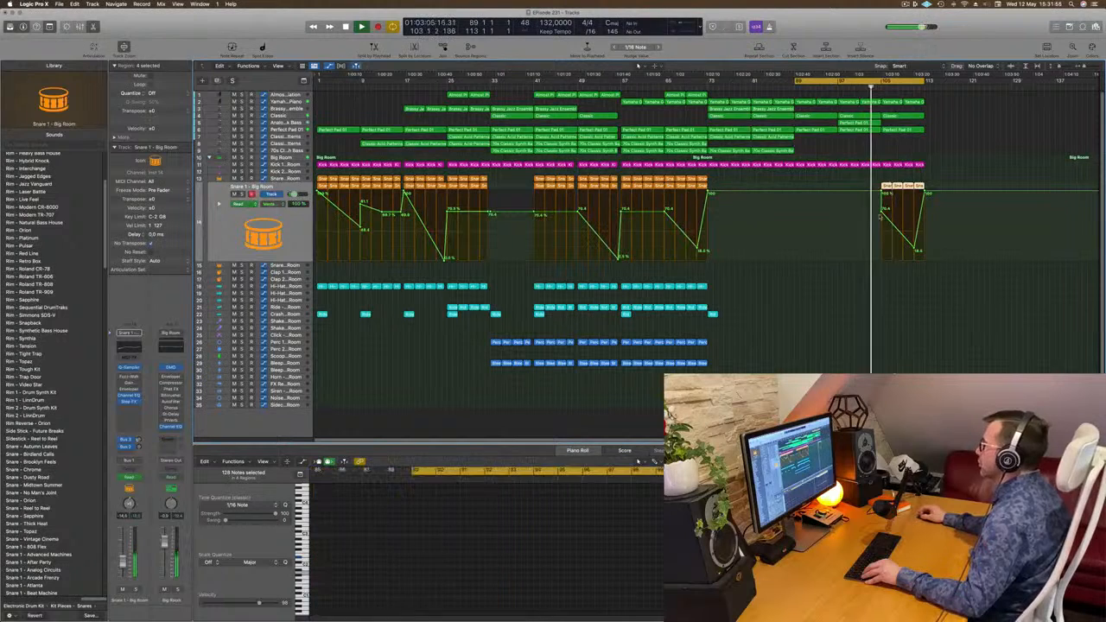
drag(882, 212, 881, 193)
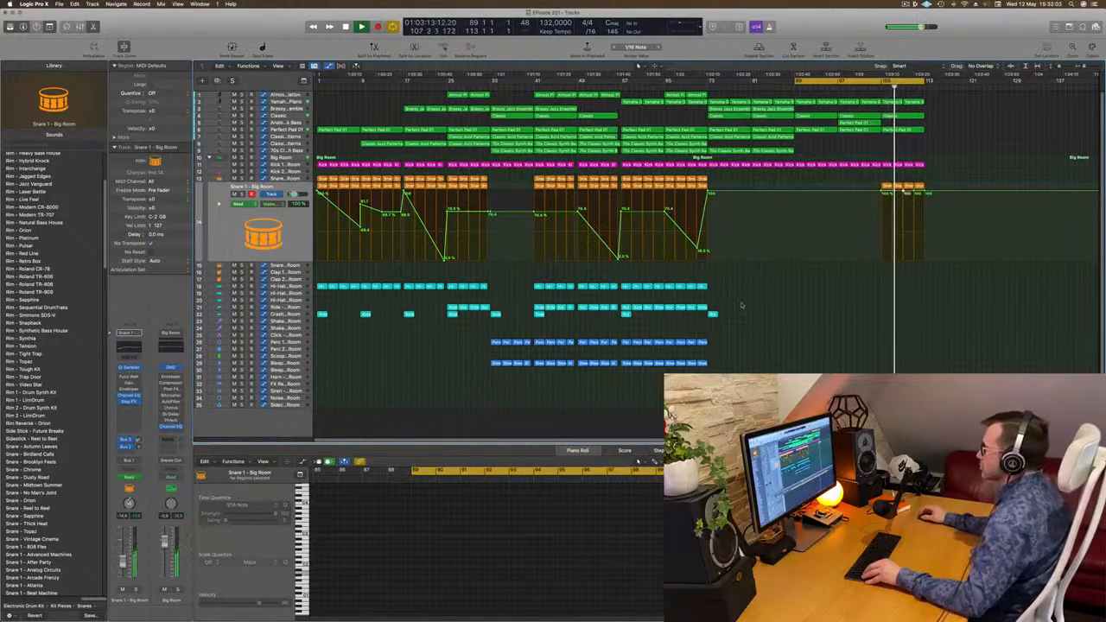
- Copy the last two Hi-Hat regions to bar 109 and the Analog Dark Bass region from bar 97 to bar 105
drag(693, 287, 909, 287)
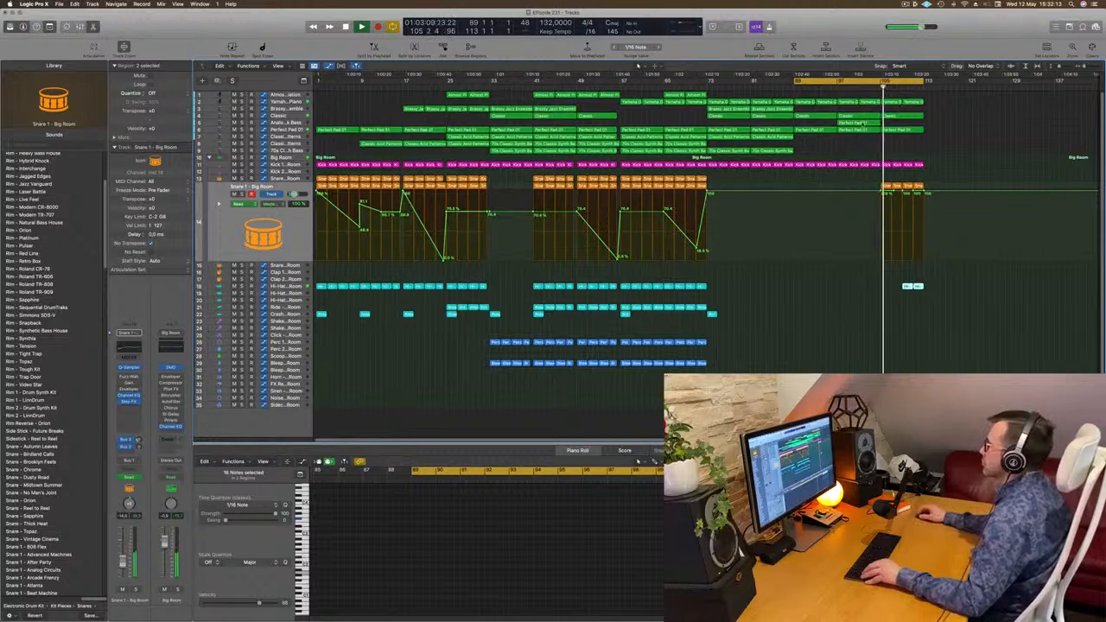
drag(864, 124, 898, 126)
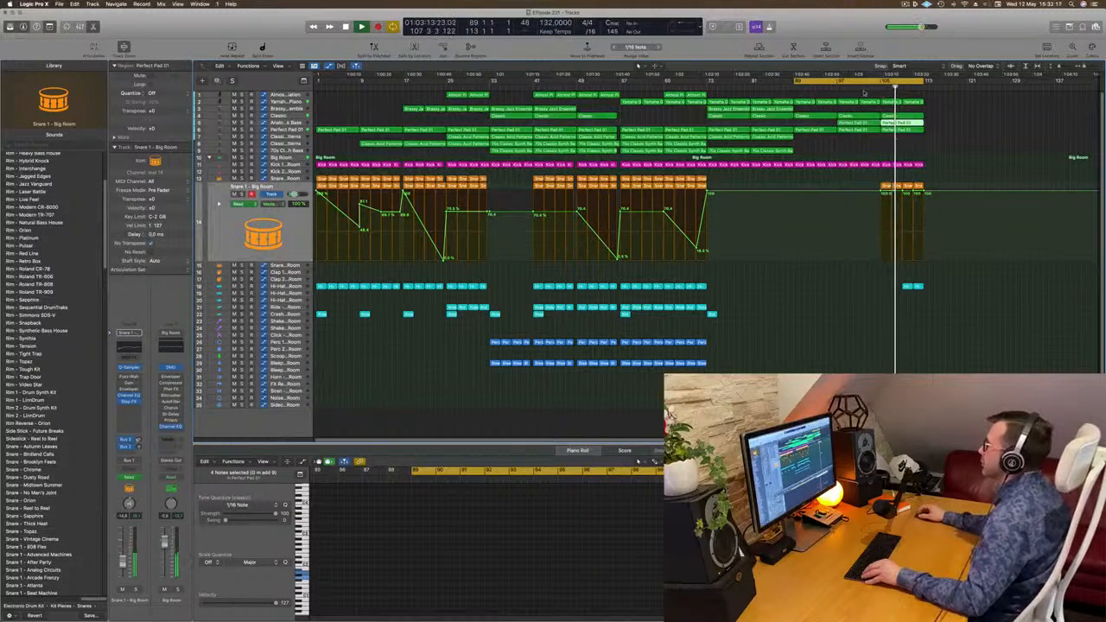
- Start the cycle range at bar 97 and ramp the Classic track's high-cut automation up from bar 105 to about 5000 Hz at bar 113
drag(793, 81, 838, 81)
click(869, 151)
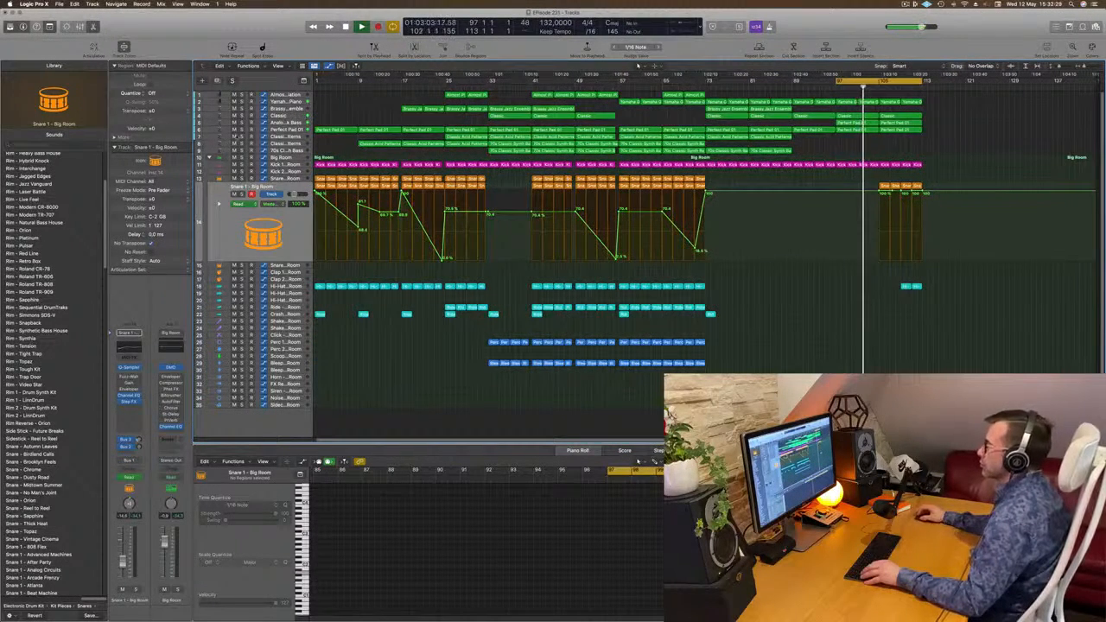
click(277, 116)
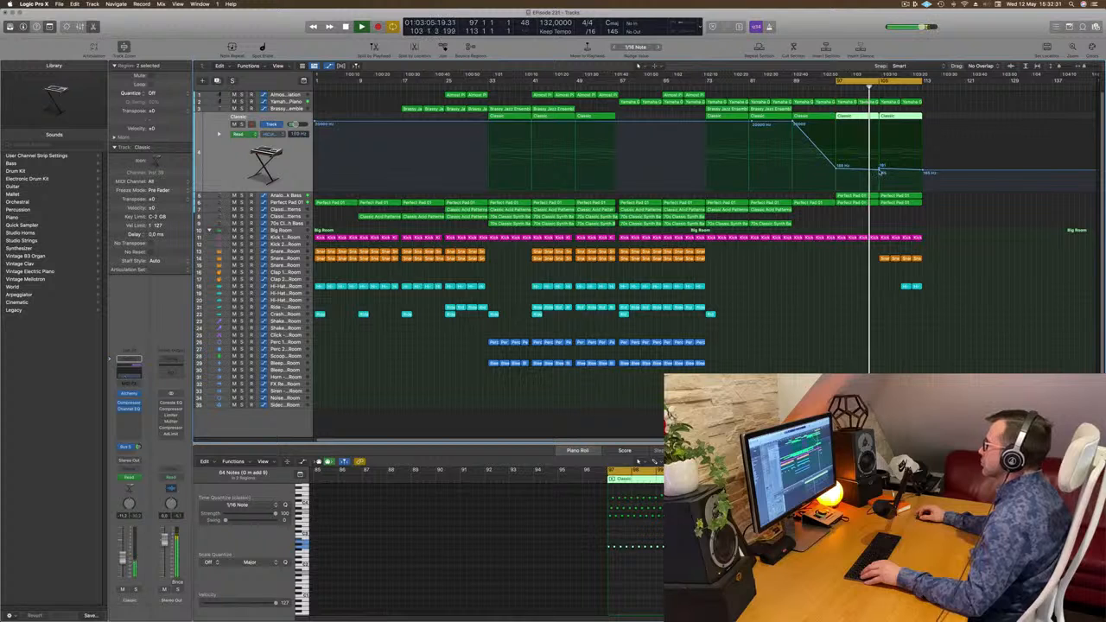
click(879, 171)
drag(879, 171, 925, 131)
- Set the cycle range to bars 105–113 and repeat that section four times across all tracks
click(904, 82)
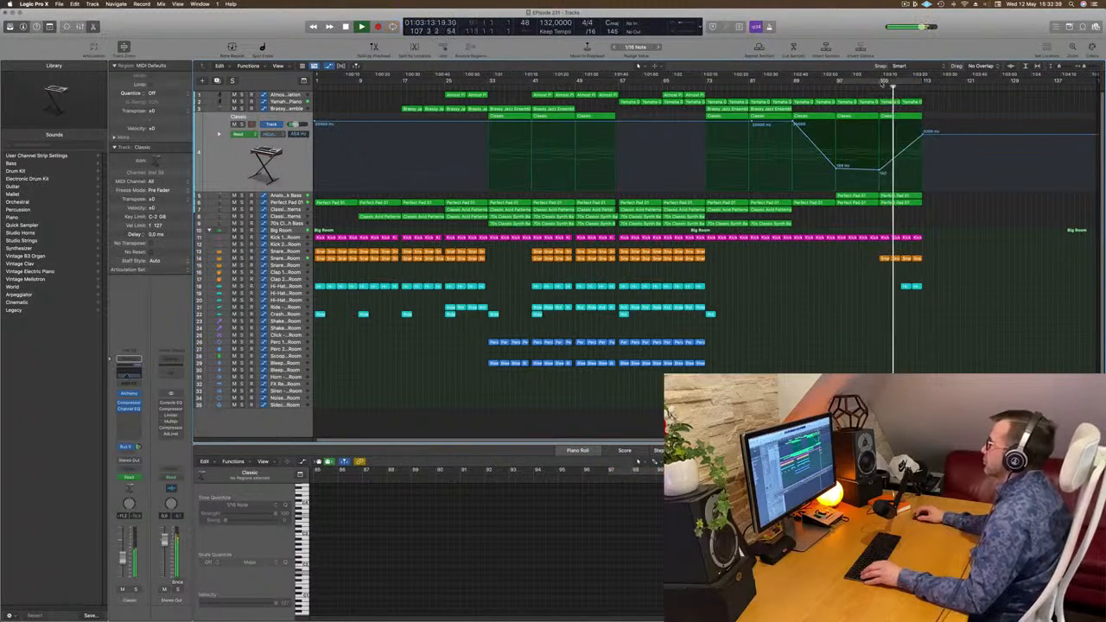
click(919, 80)
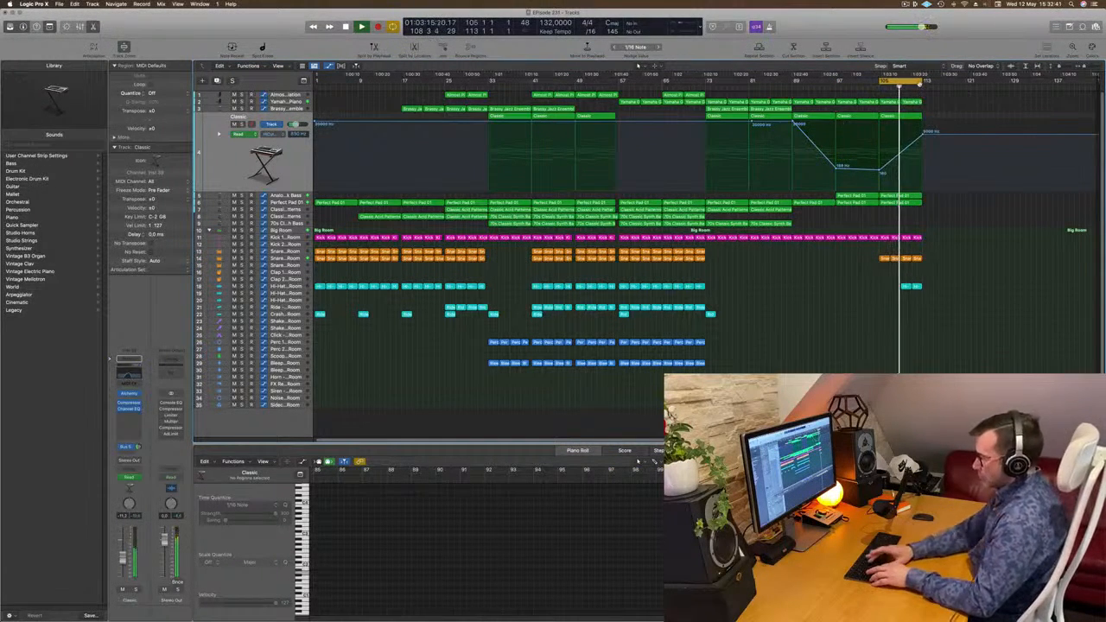
key(ctrl+super+r)
key(ctrl+super+r)
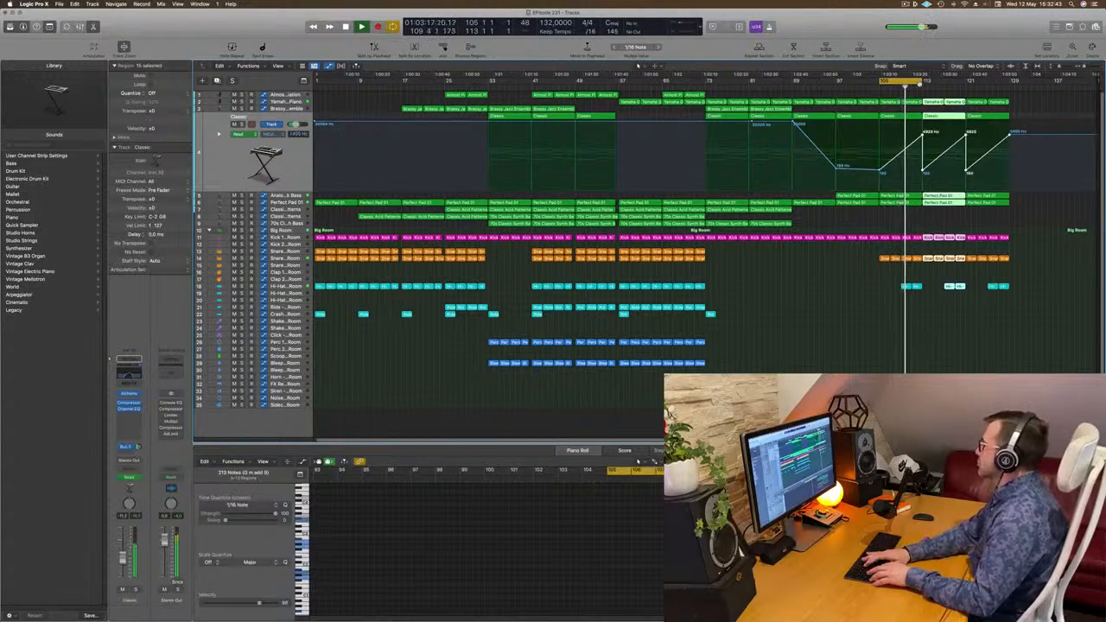
key(super+r)
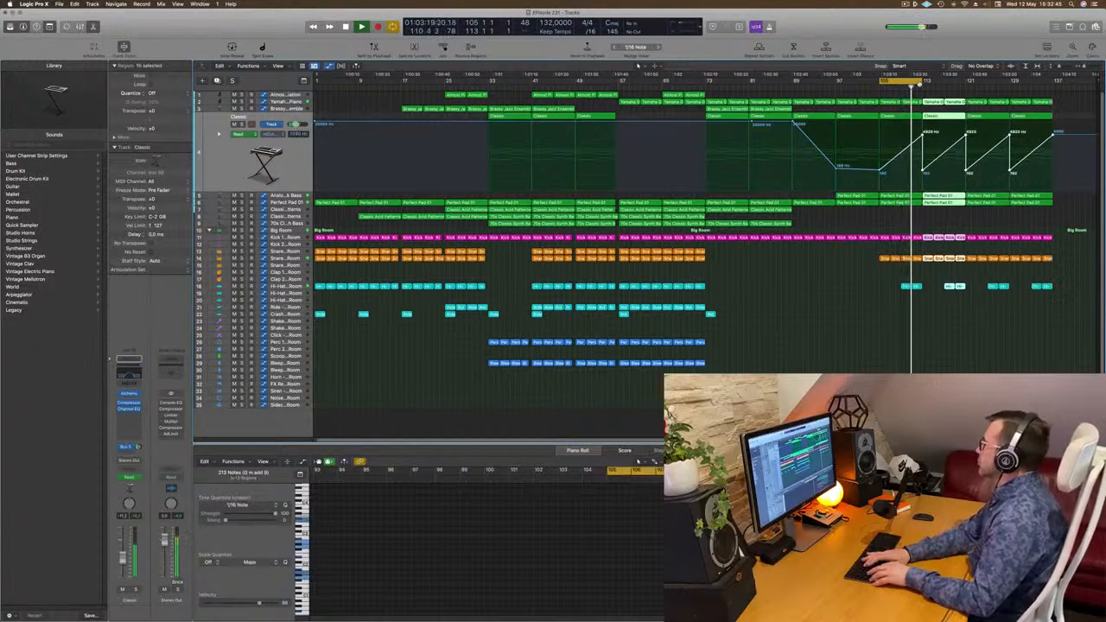
key(super+r)
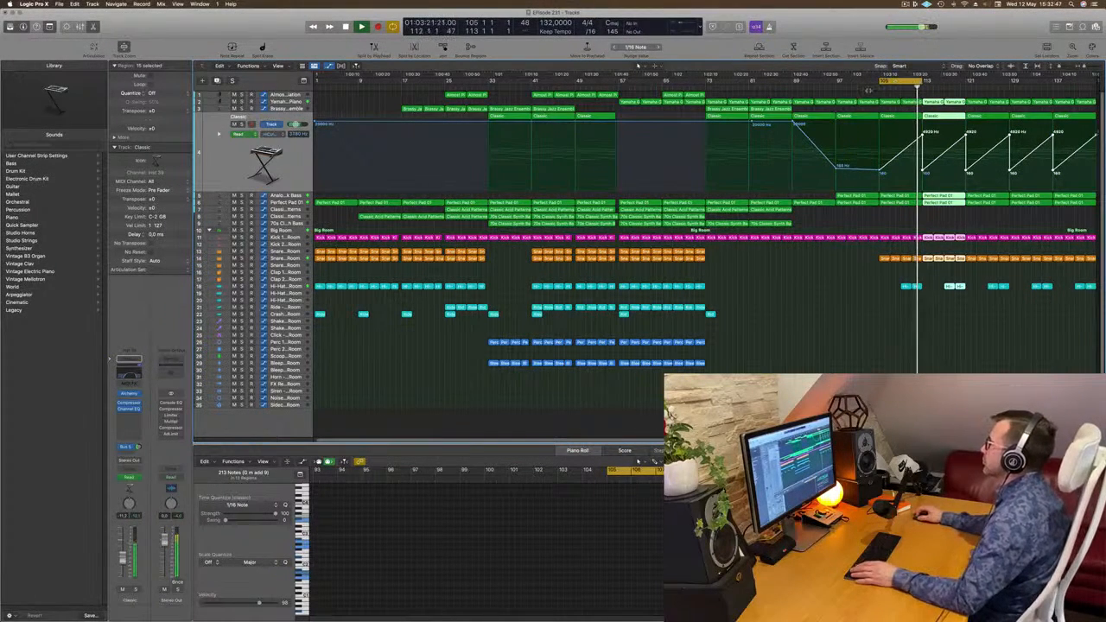
- Shape the Snare 1 automation to fall from 100 % at bar 105 to about 20 % at bar 113, then return to 100 %
click(889, 208)
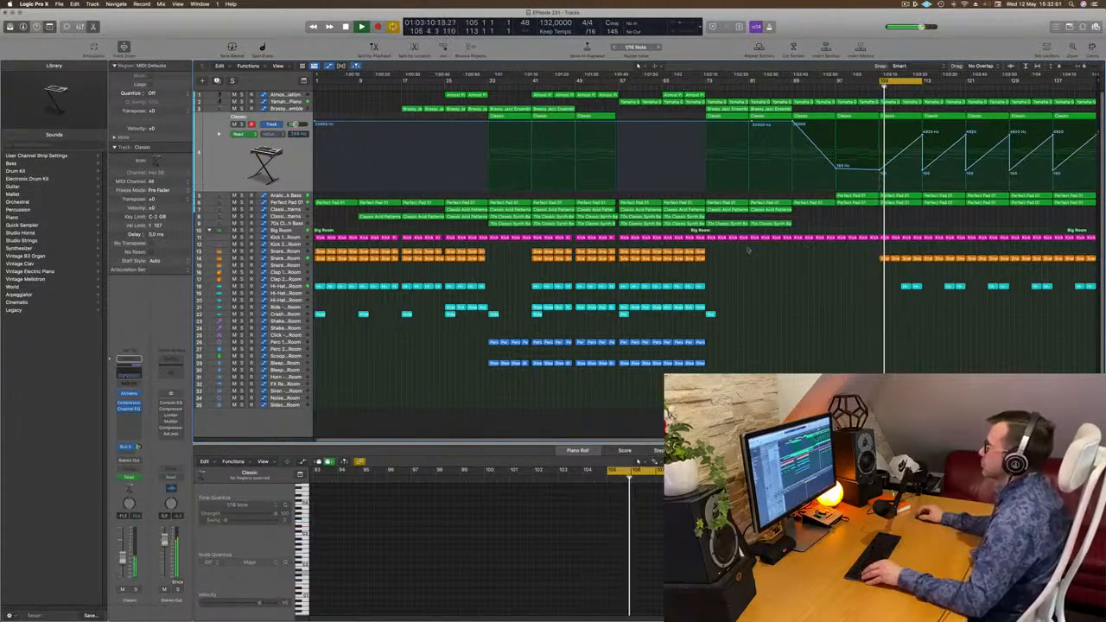
click(286, 260)
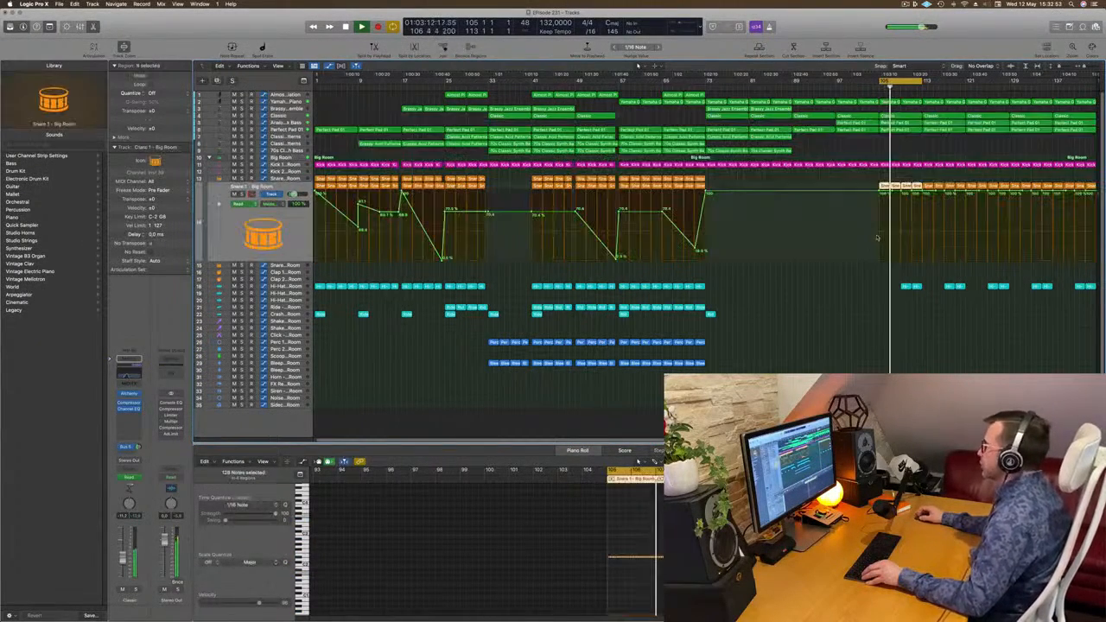
click(891, 186)
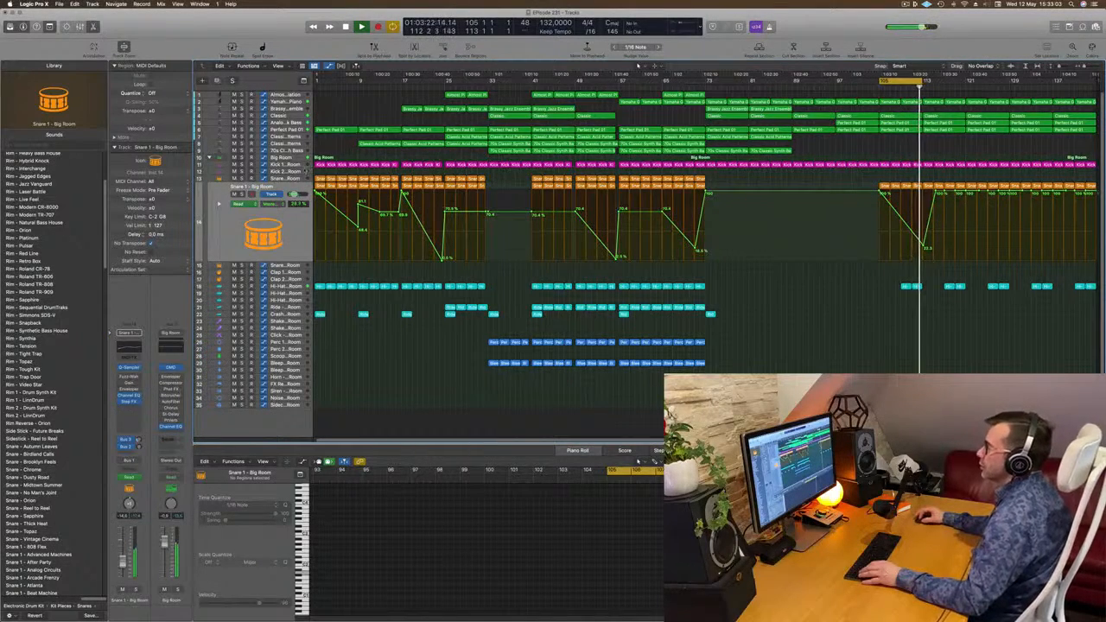
- Raise the Kick 1 volume automation to about -2.8 dB between bars 113 and 121, extending the cycle range over that section
key(Up)
key(Up)
key(Up)
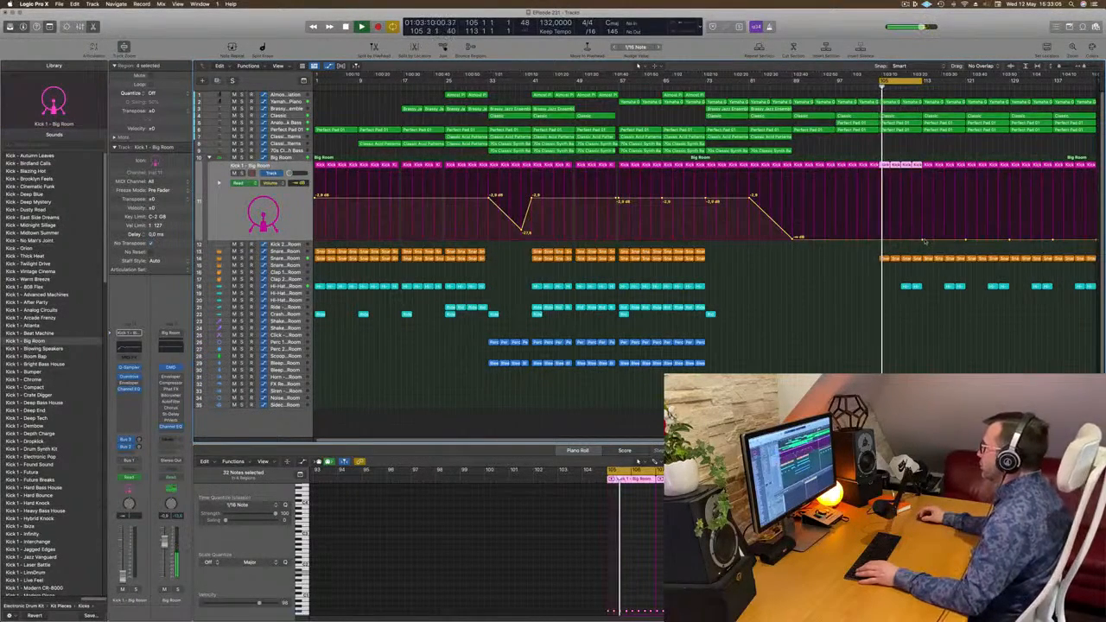
click(923, 241)
drag(924, 239, 926, 204)
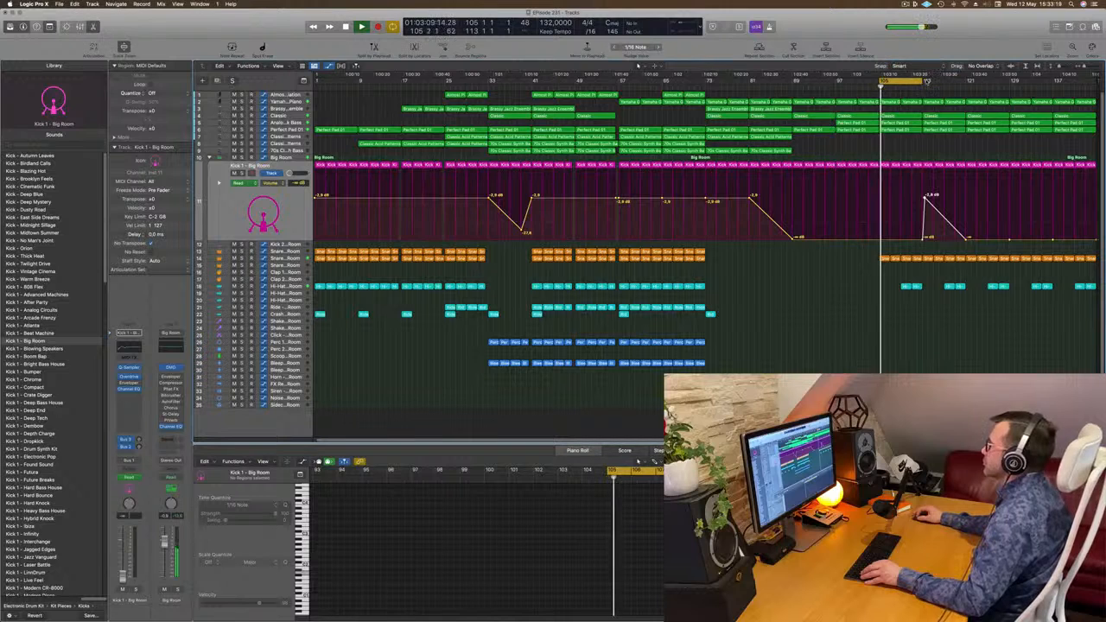
drag(921, 79, 970, 81)
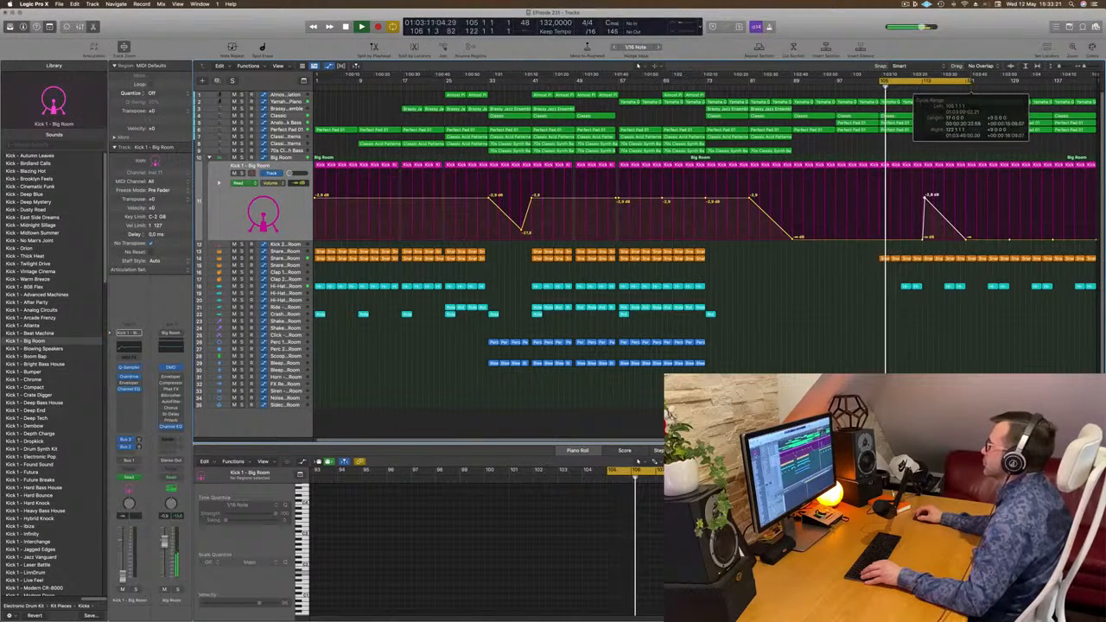
click(919, 86)
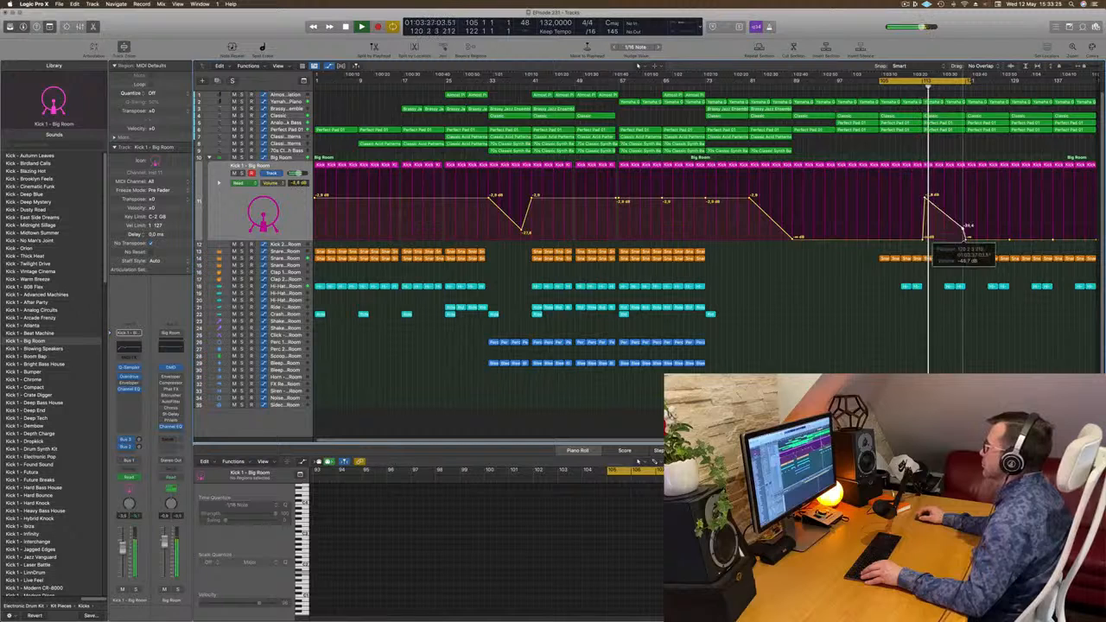
drag(966, 228, 966, 198)
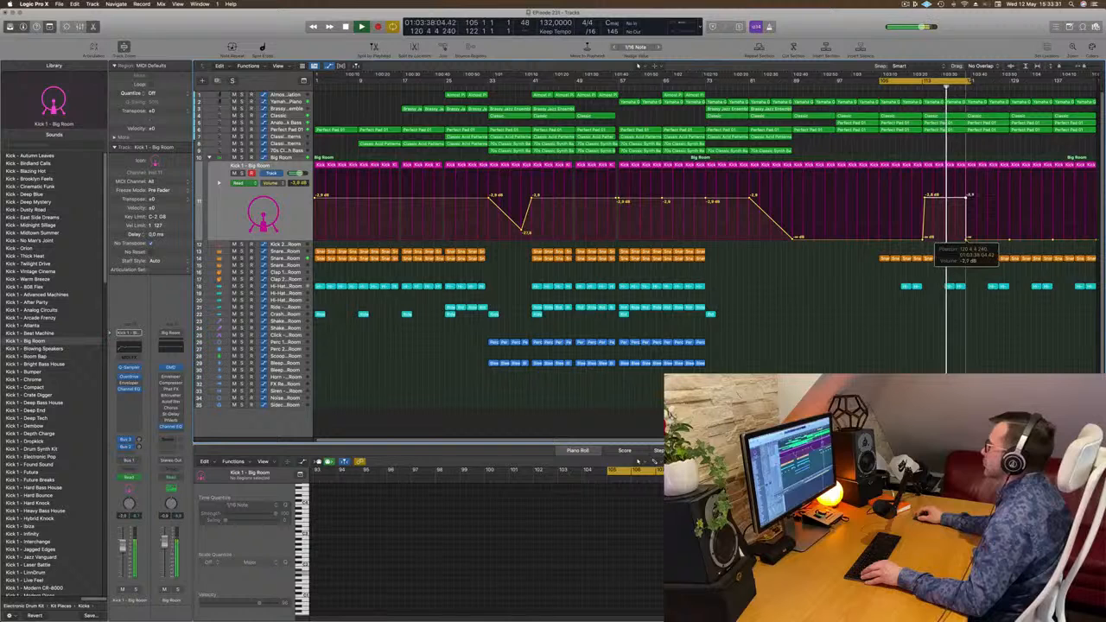
- Extend the cycle range to bar 129 and raise the Perfect Pad 01 cutoff automation to about 60 % at bar 113
click(955, 286)
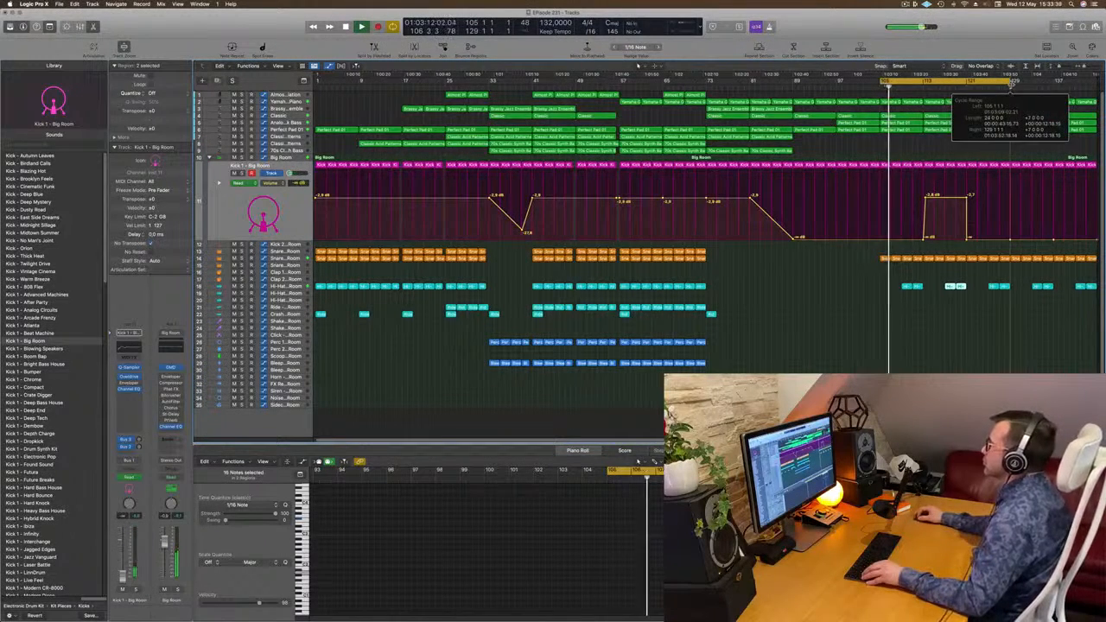
click(298, 123)
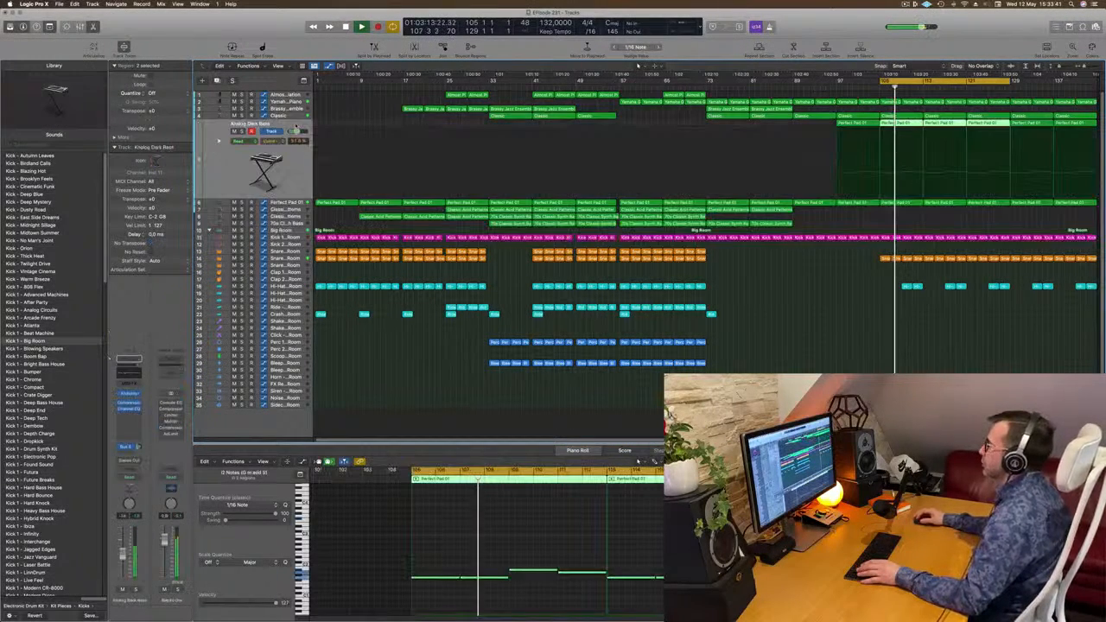
click(298, 203)
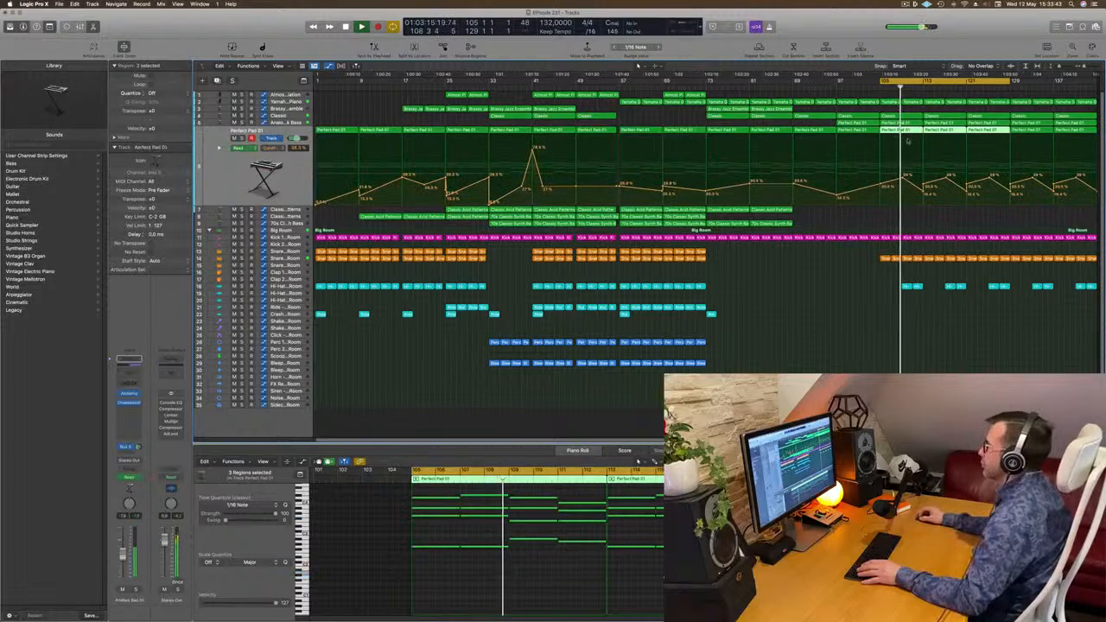
click(923, 178)
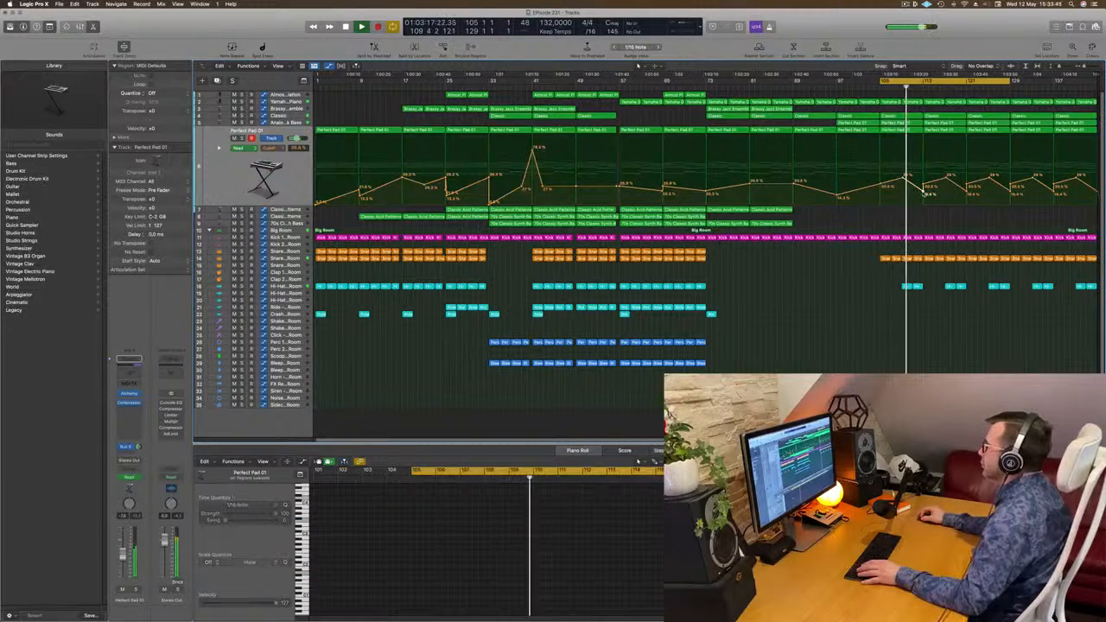
drag(921, 190, 925, 160)
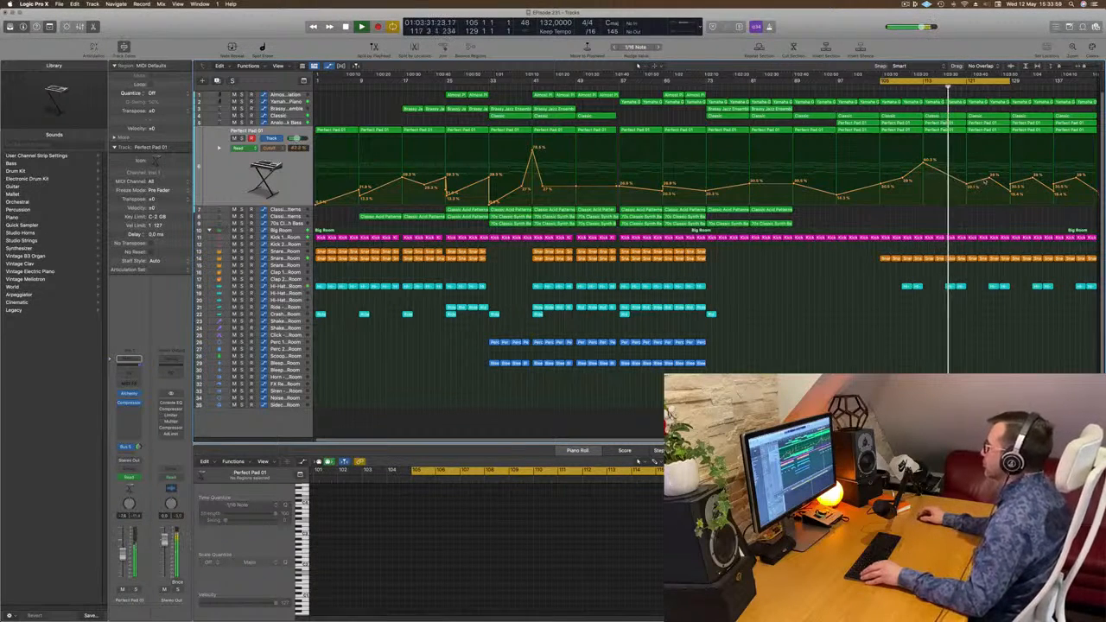
key(super+Right)
key(super+Right)
key(super+Right)
key(super+Right)
key(super+Right)
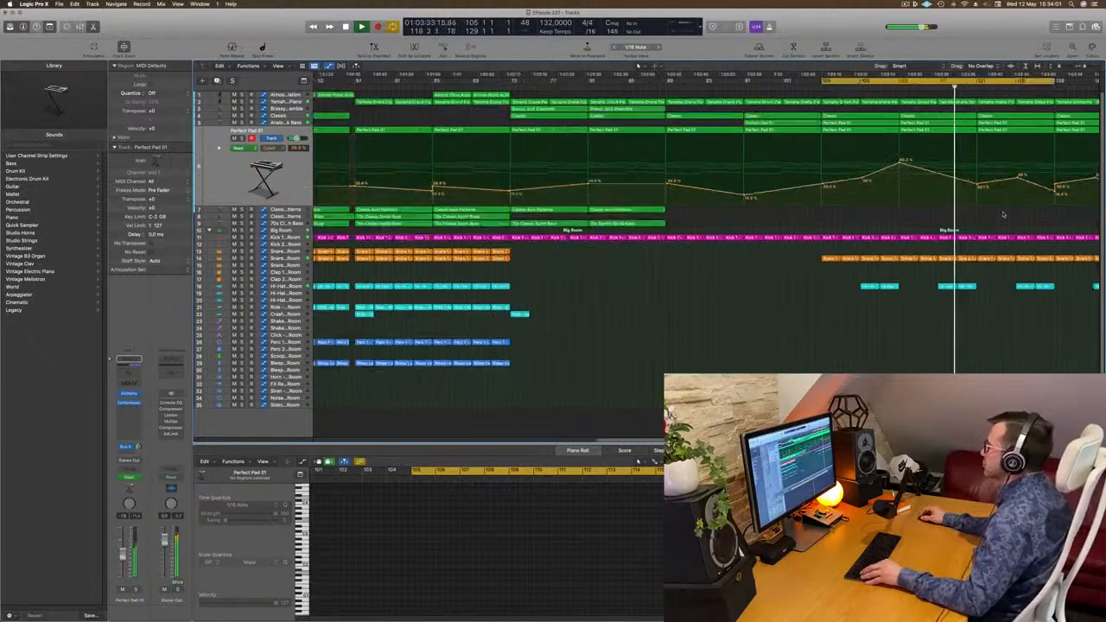
key(super+Left)
key(super+Left)
key(super+Left)
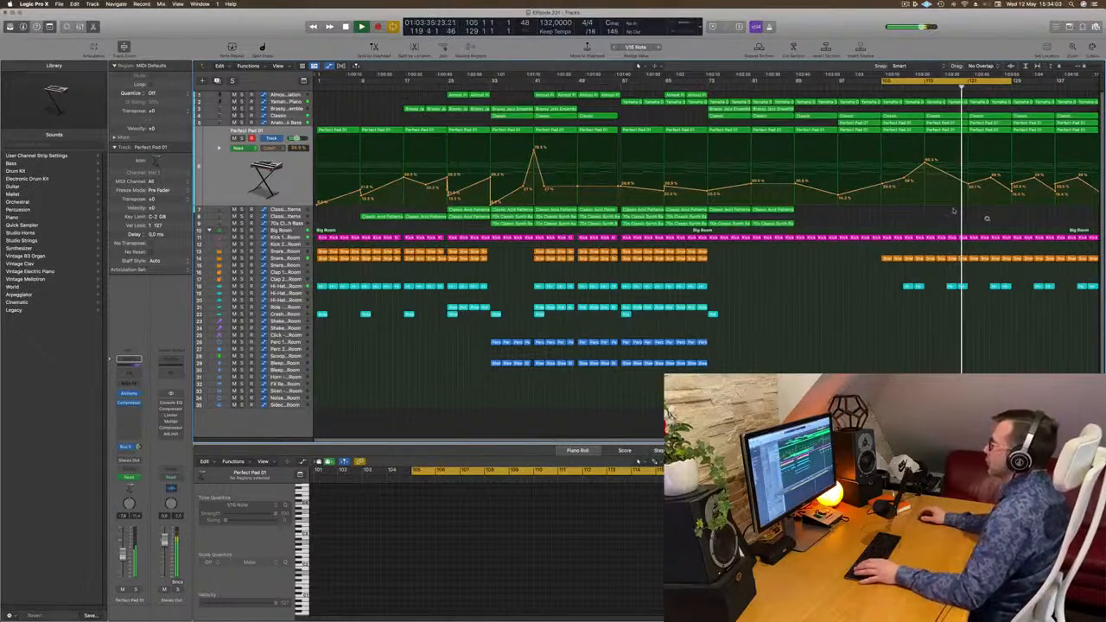
- Copy the two 70s Classic Synth Bass regions from bar 65 to bar 121 and play from just before them
key(space)
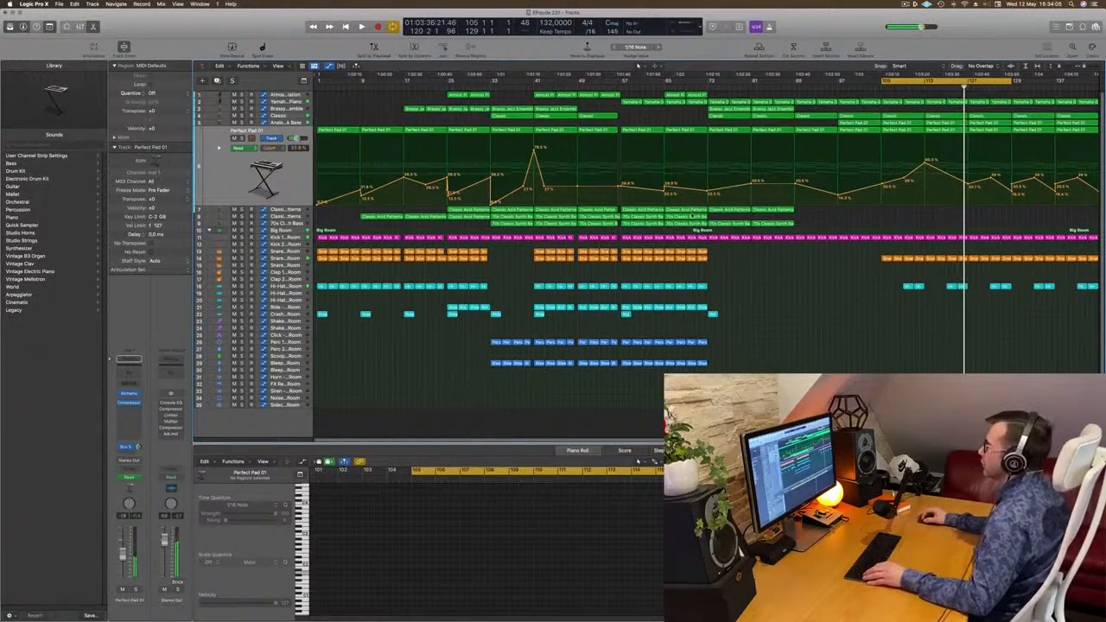
click(685, 223)
shift+click(687, 216)
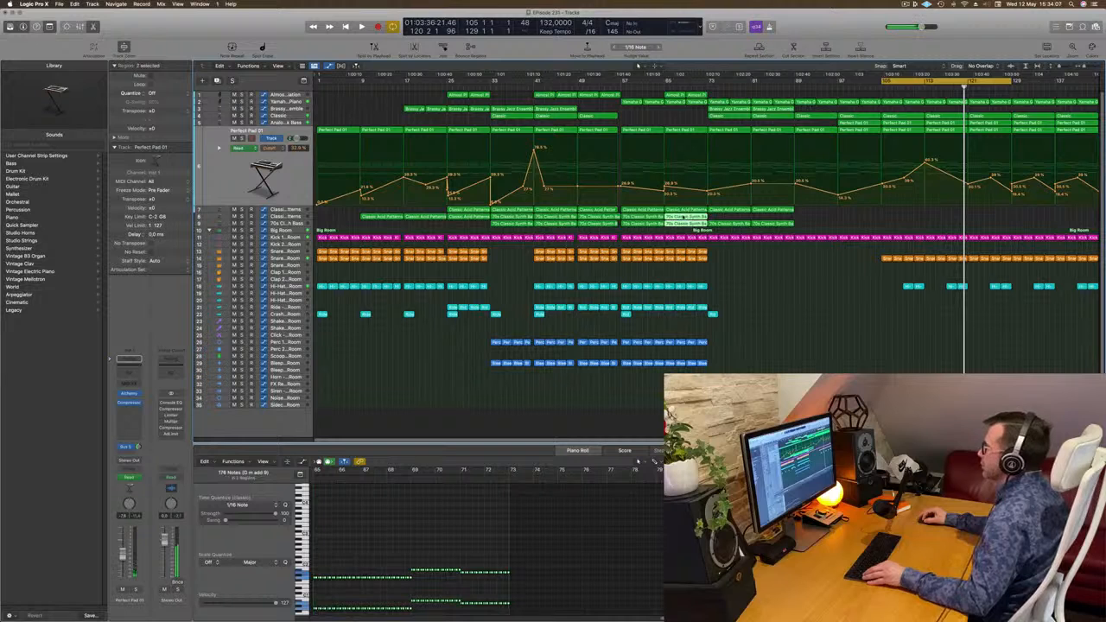
drag(685, 217, 989, 217)
key(space)
click(961, 89)
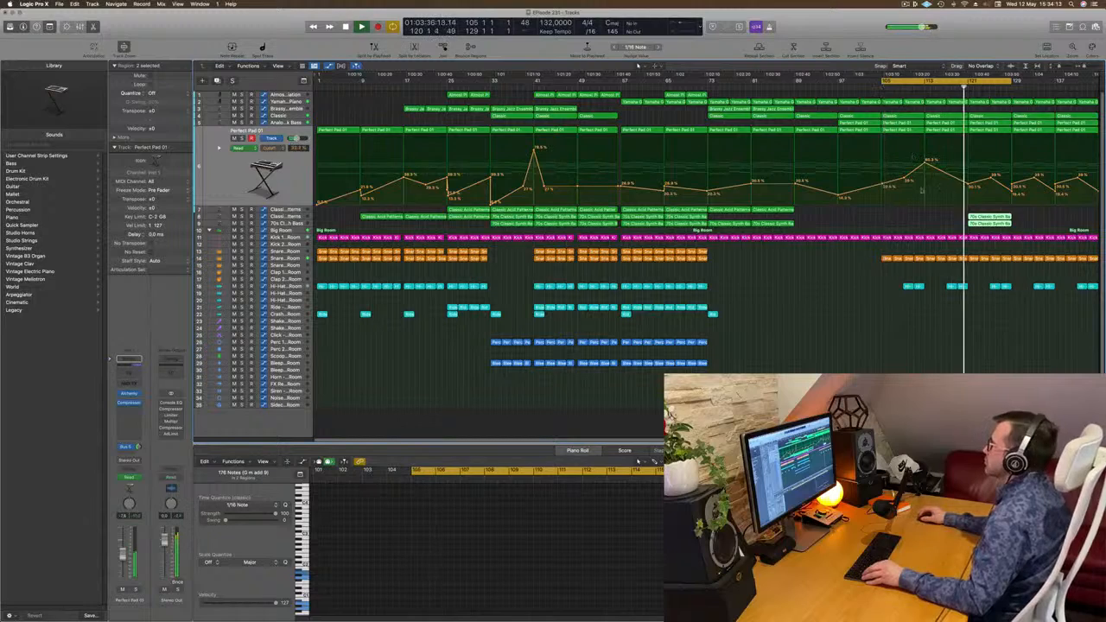
- Copy a Classic Acid Patterns region to bar 121 above the synth bass regions
scroll(928, 205, up, 8)
scroll(910, 208, down, 2)
key(super+Left)
key(super+Left)
key(super+Left)
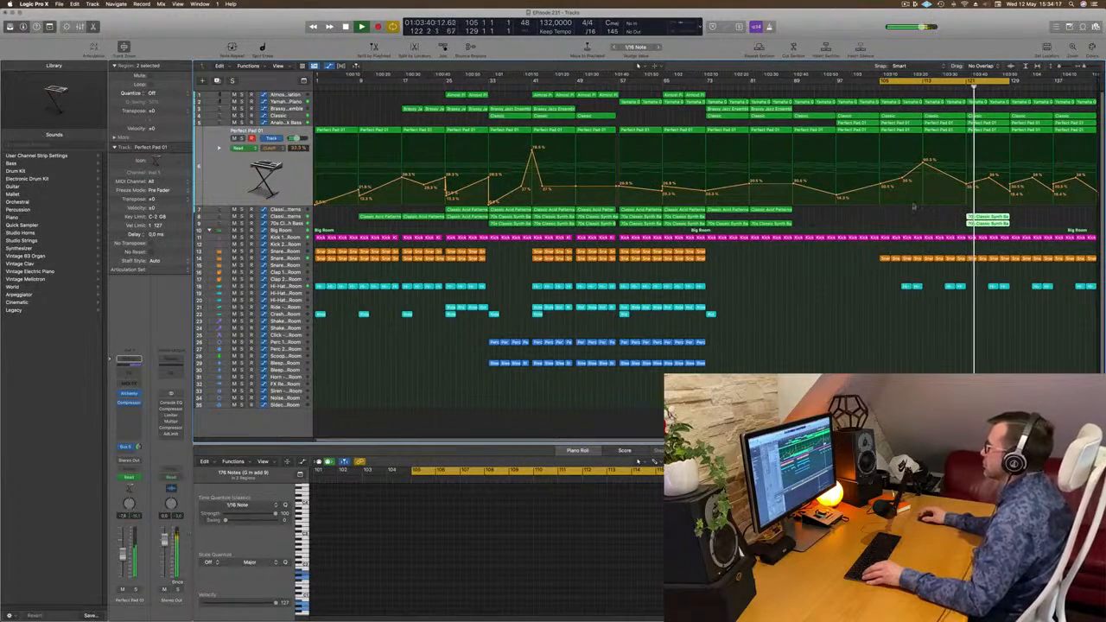
click(769, 210)
drag(881, 217, 954, 226)
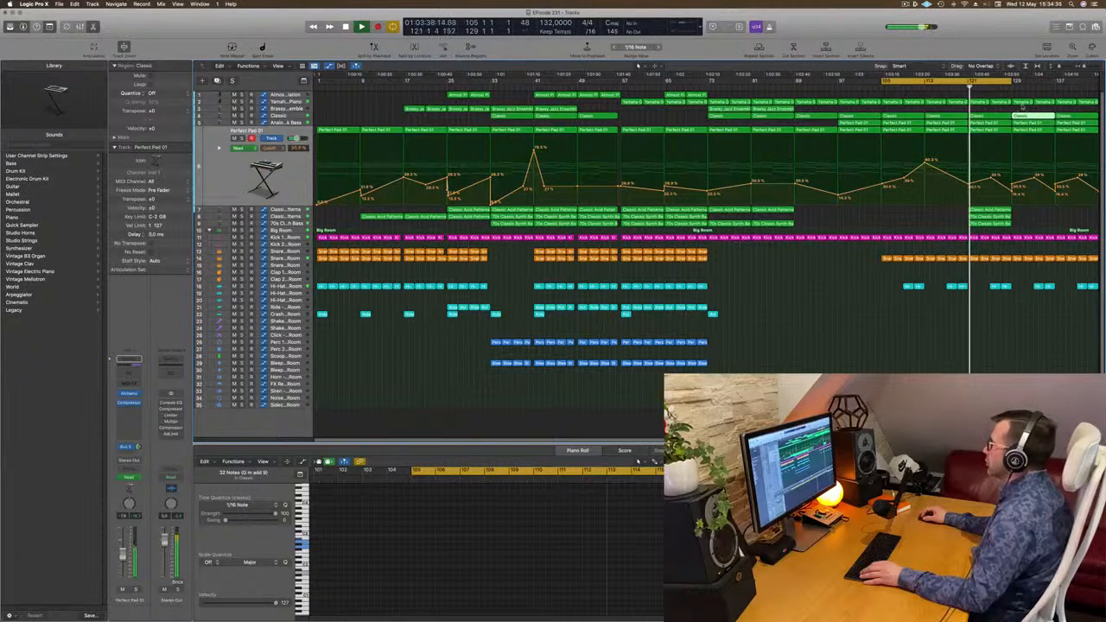
- Delete the Yamaha piano regions between bars 121 and 137
drag(979, 111, 1052, 104)
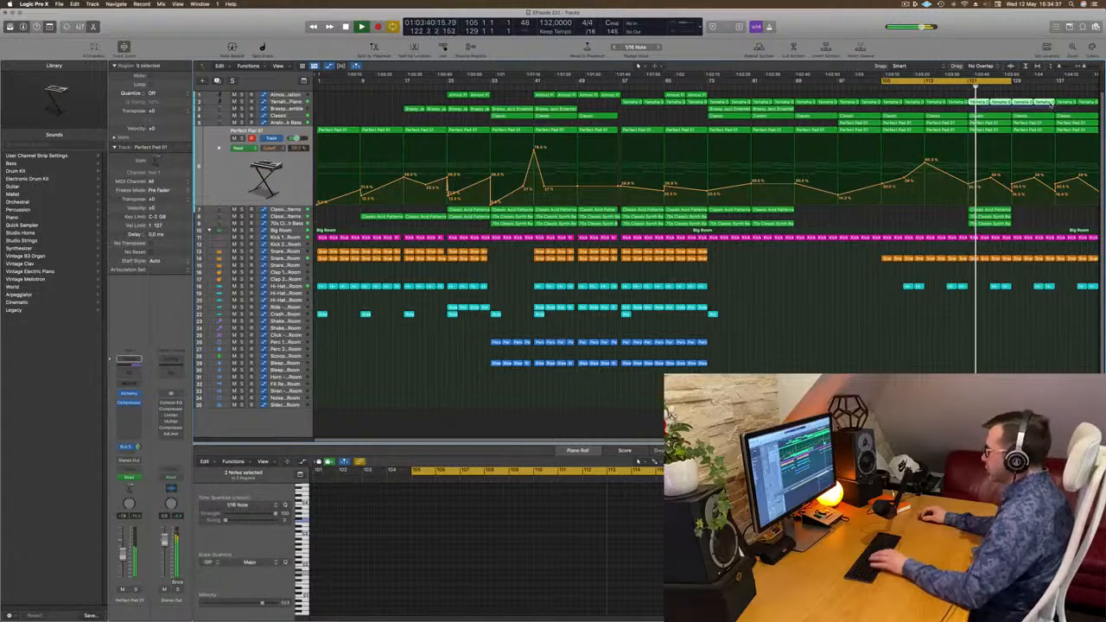
key(BackSpace)
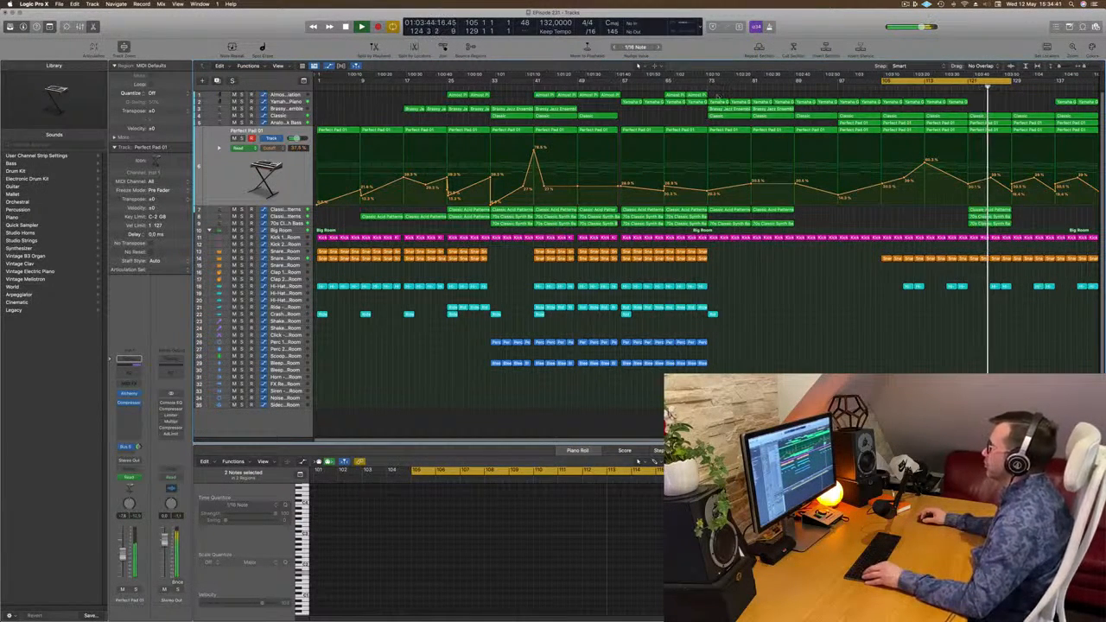
drag(713, 96, 684, 95)
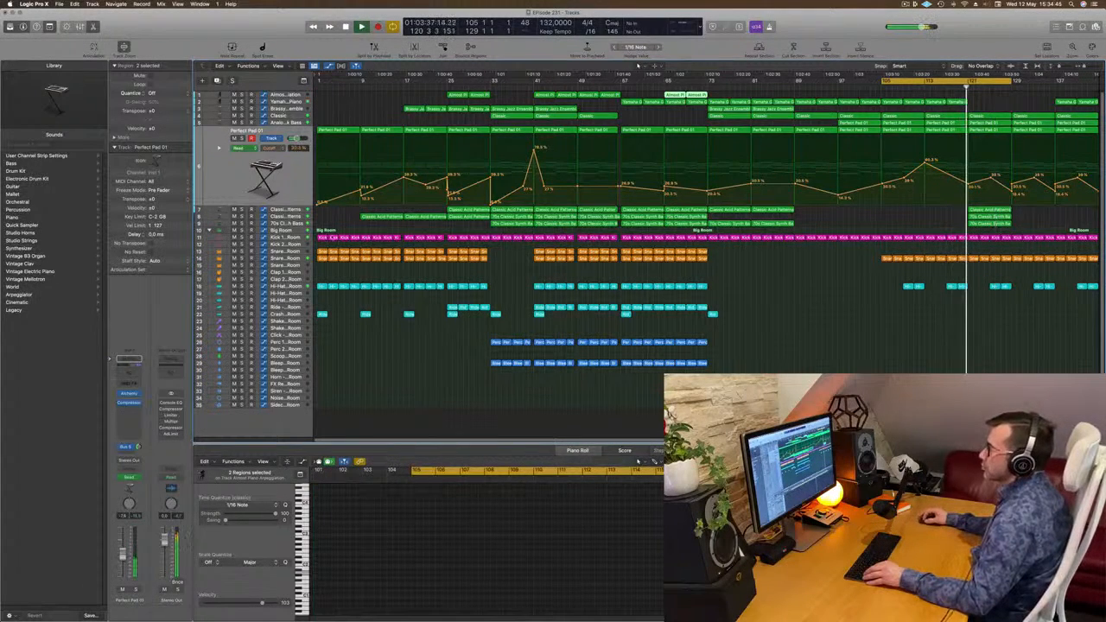
- Copy the Classic Acid Patterns and 70s Classic Synth Bass regions to bar 129, and play with the cycle range extended to bar 137
click(286, 238)
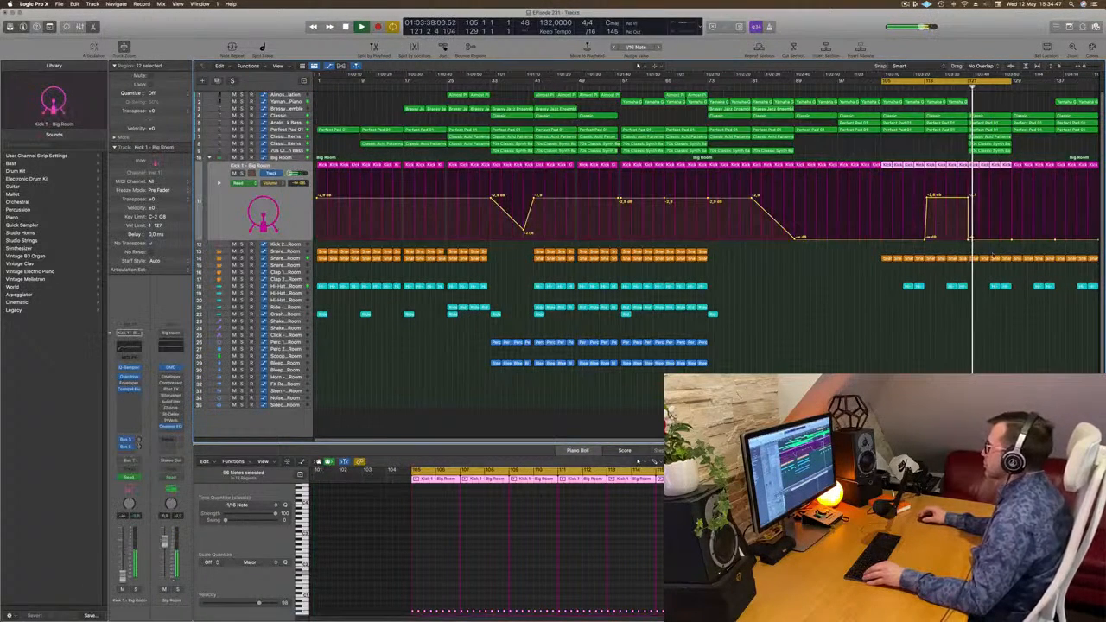
key(super+Right)
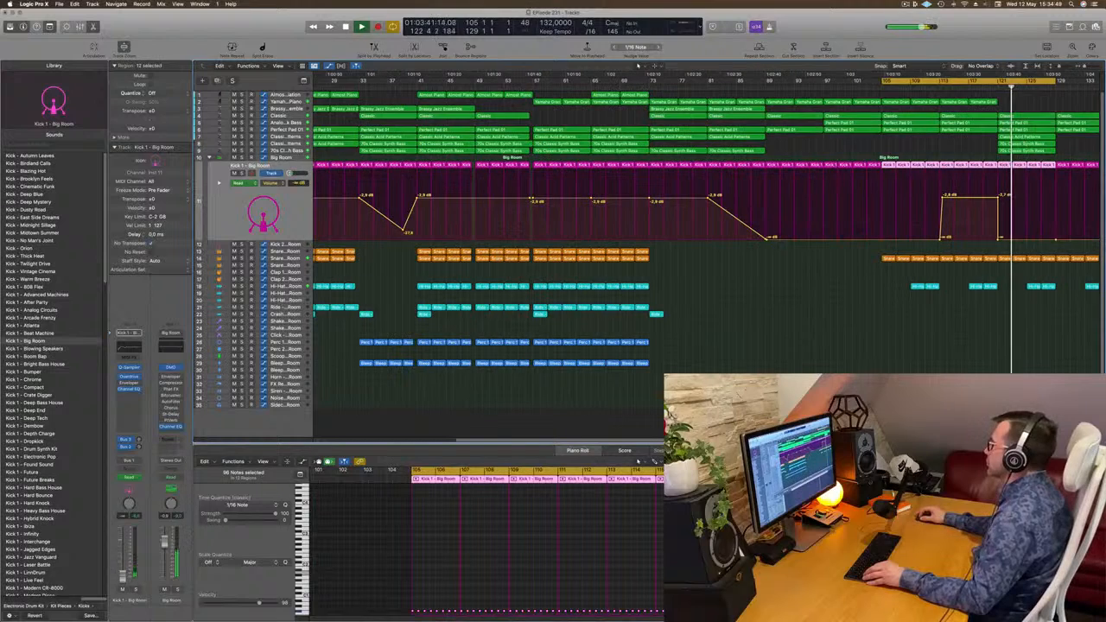
key(super+Left)
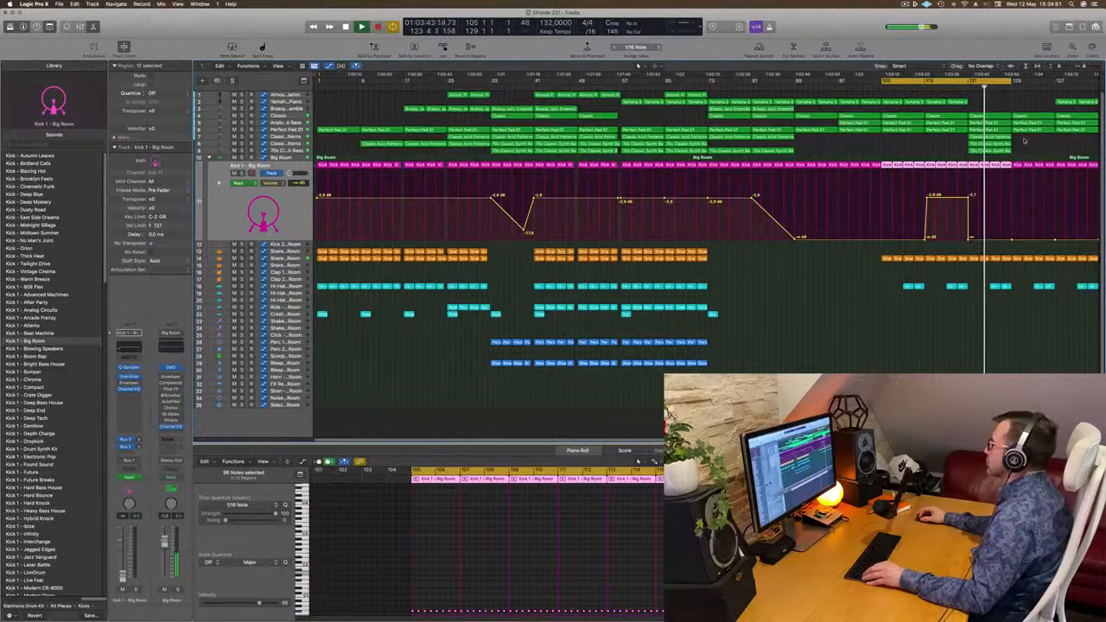
mouse_move(1014, 153)
mouse_down()
mouse_move(983, 143)
mouse_move(1026, 145)
mouse_up()
key(super+z)
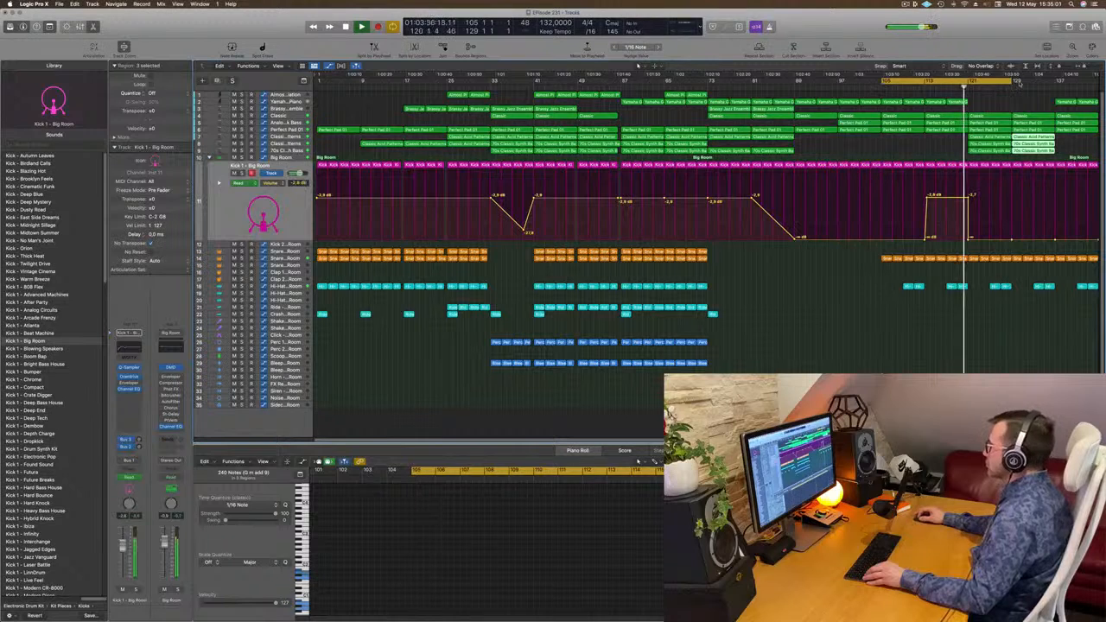
drag(1018, 82, 1054, 87)
click(982, 98)
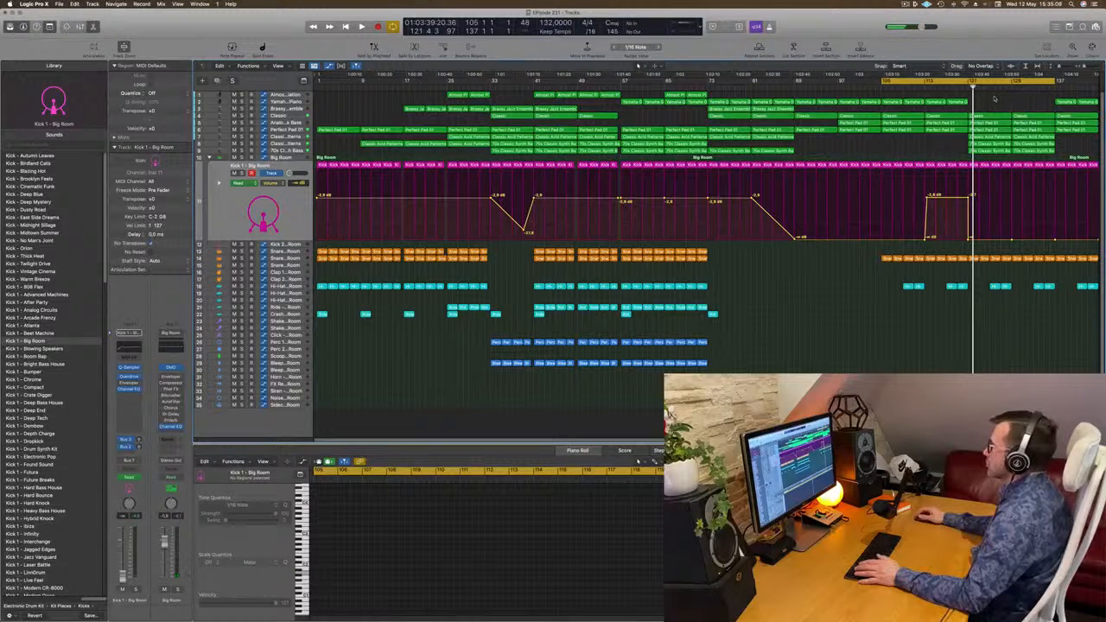
key(space)
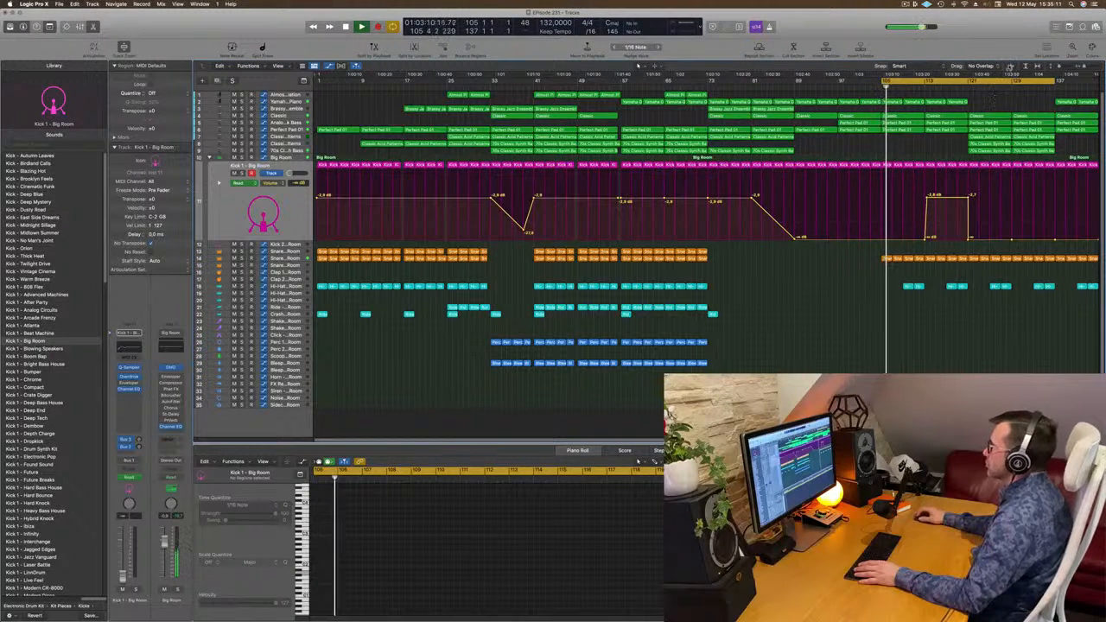
- Switch to ScreenFlow, check the running recording in its recording monitor, and return to Logic Pro X
mouse_move(643, 617)
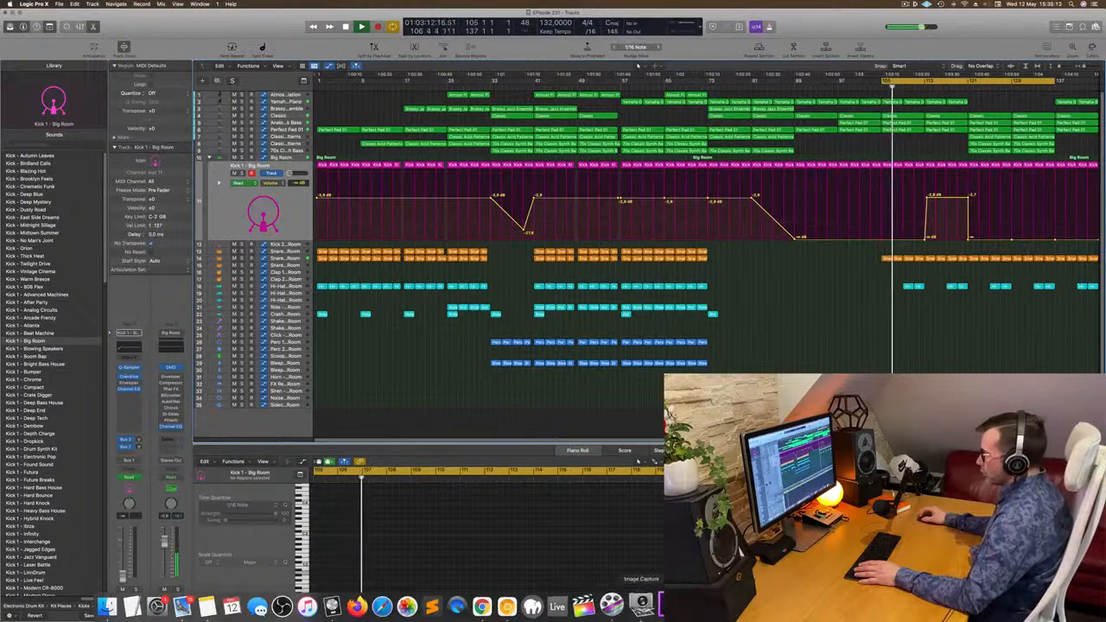
click(614, 606)
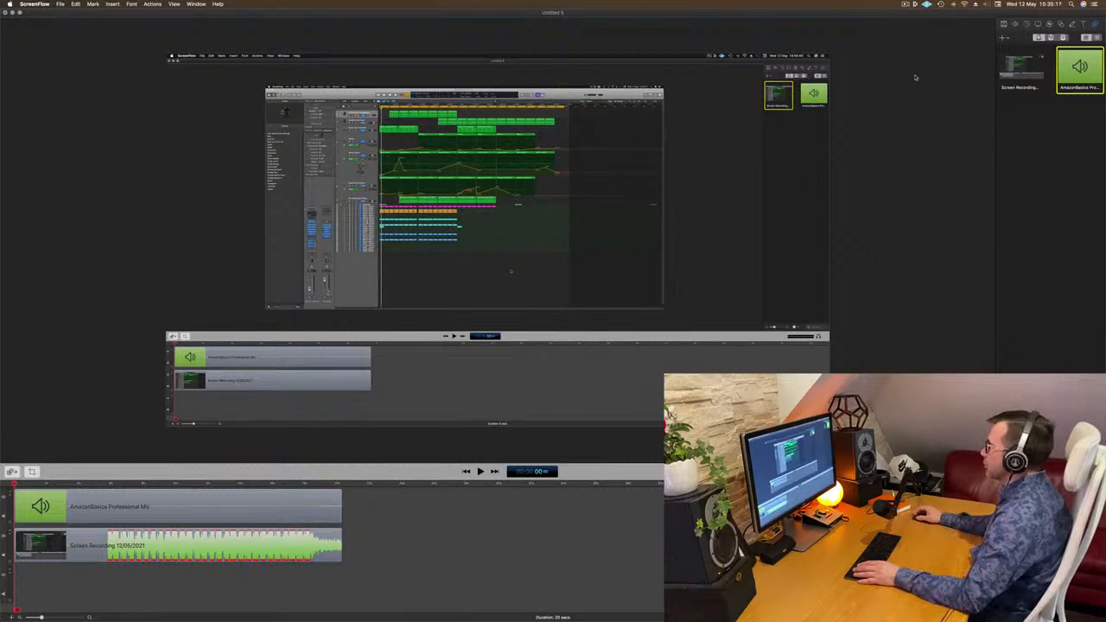
click(905, 4)
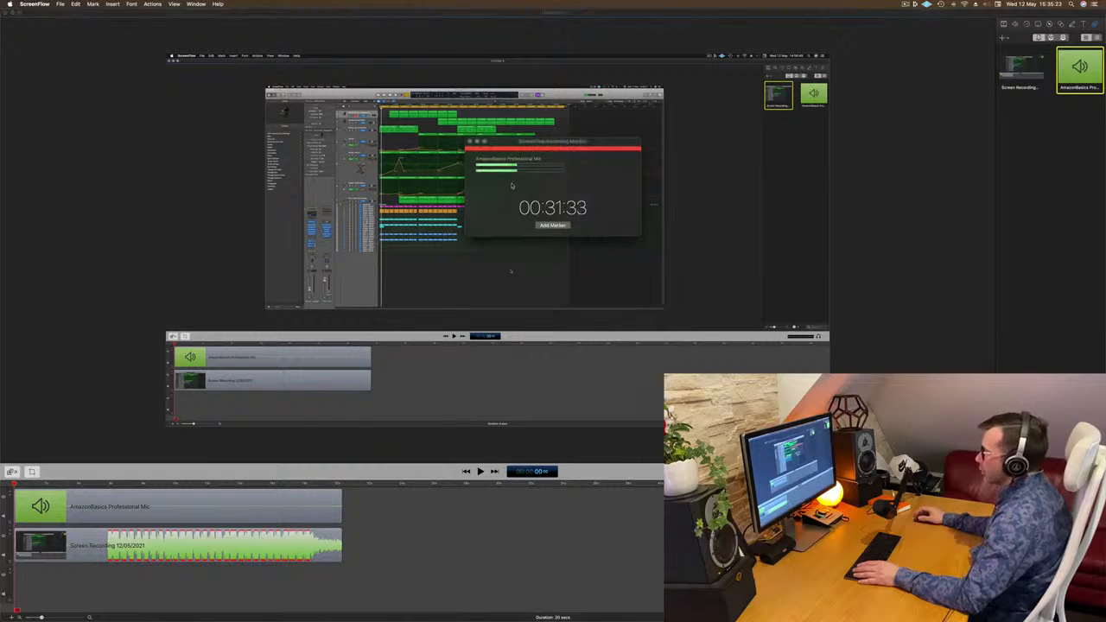
click(664, 171)
mouse_move(340, 619)
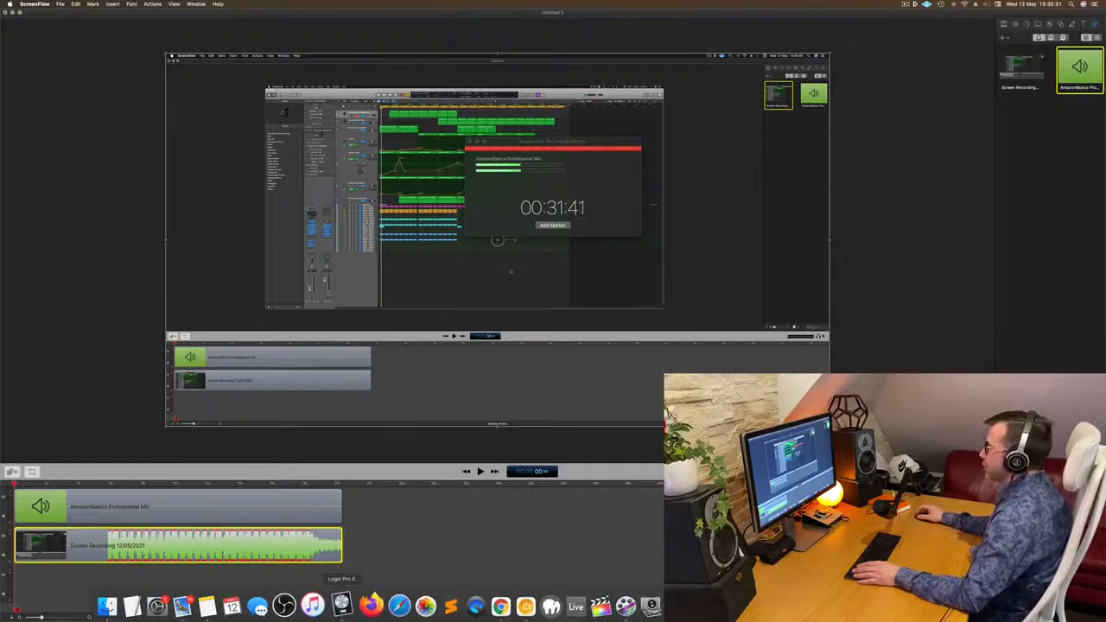
click(341, 607)
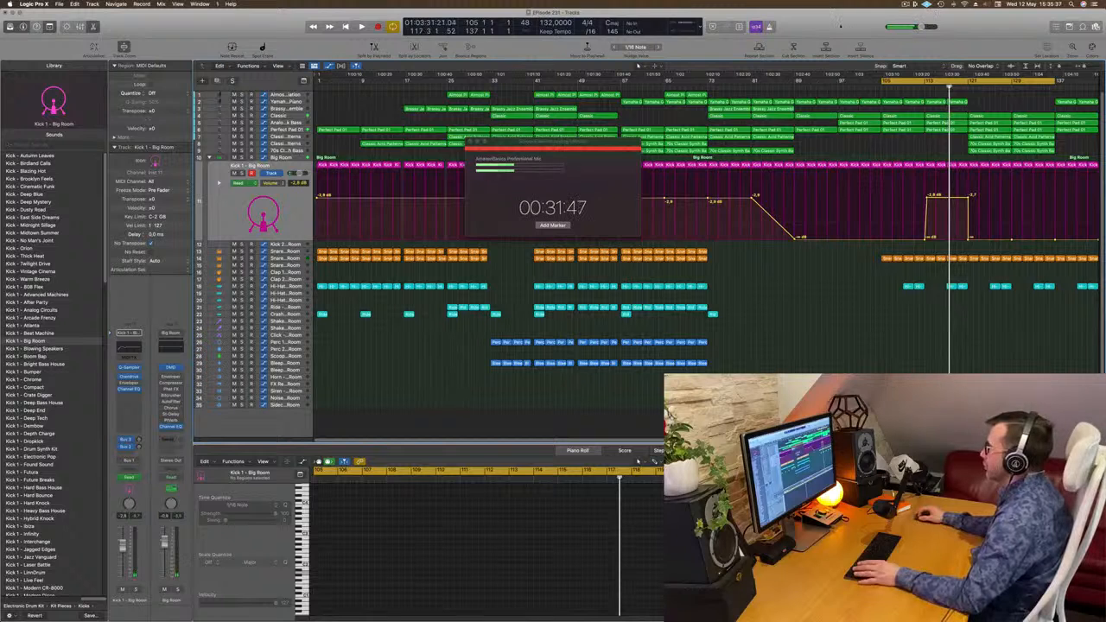
- Open the Performance Meter during playback and move it aside to examine the processing load
key(space)
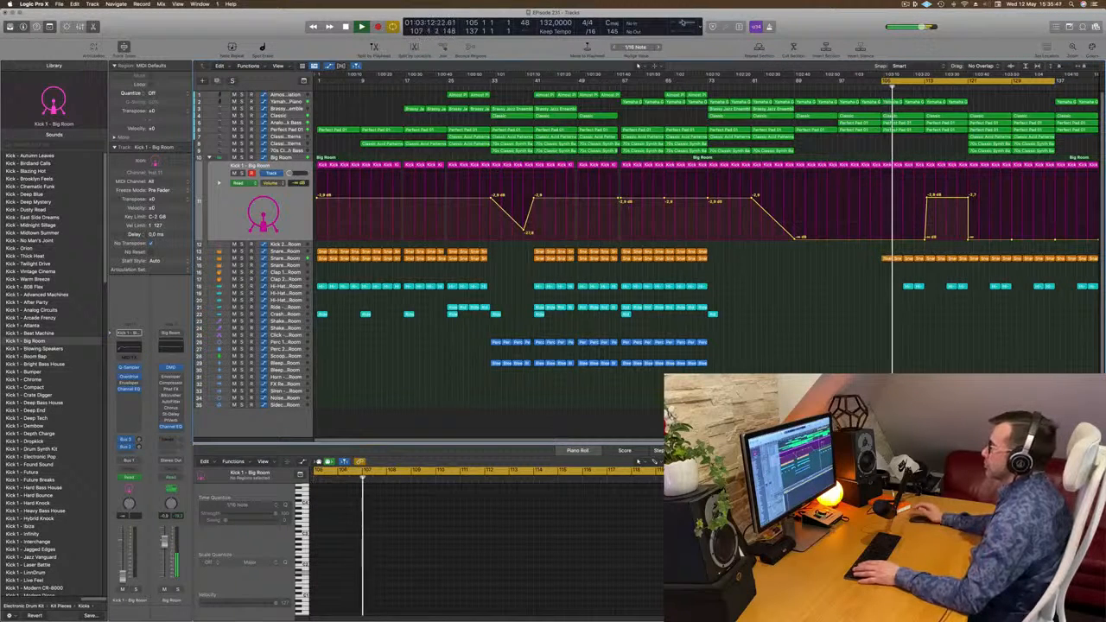
double_click(691, 24)
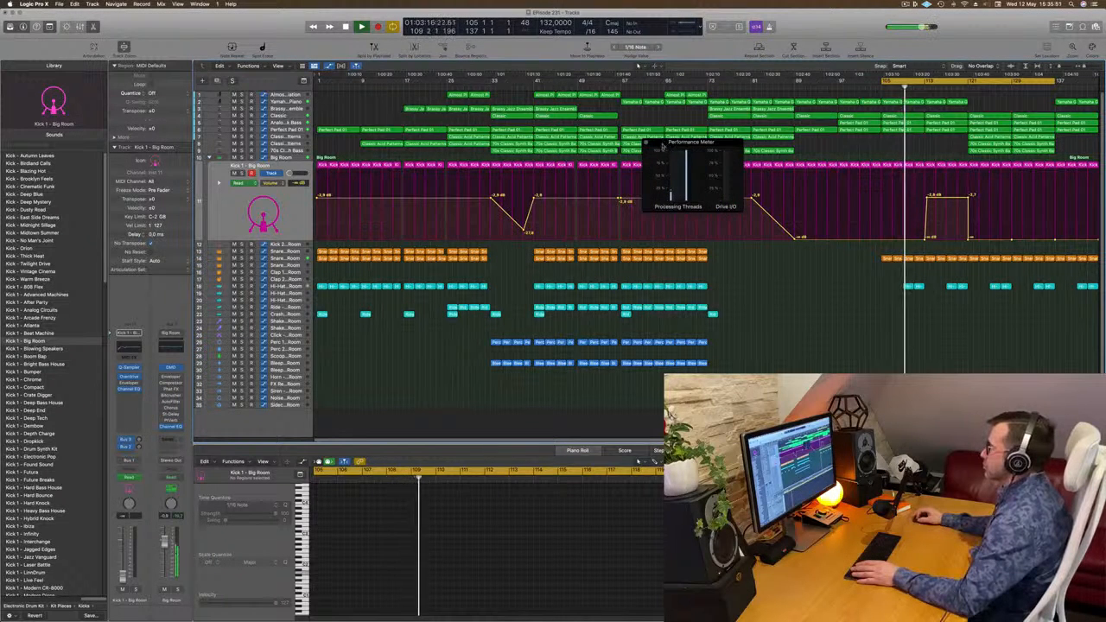
drag(664, 142, 637, 169)
key(space)
key(space)
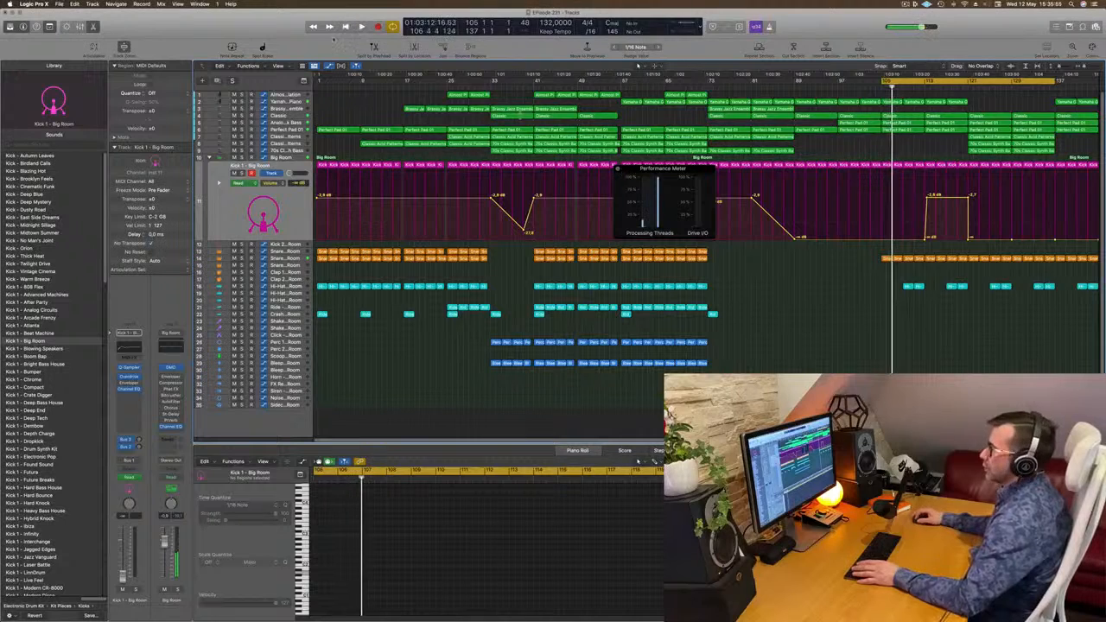
- Set the audio device preference Processing Threads to Automatic, test it during playback, and close the preferences
click(33, 4)
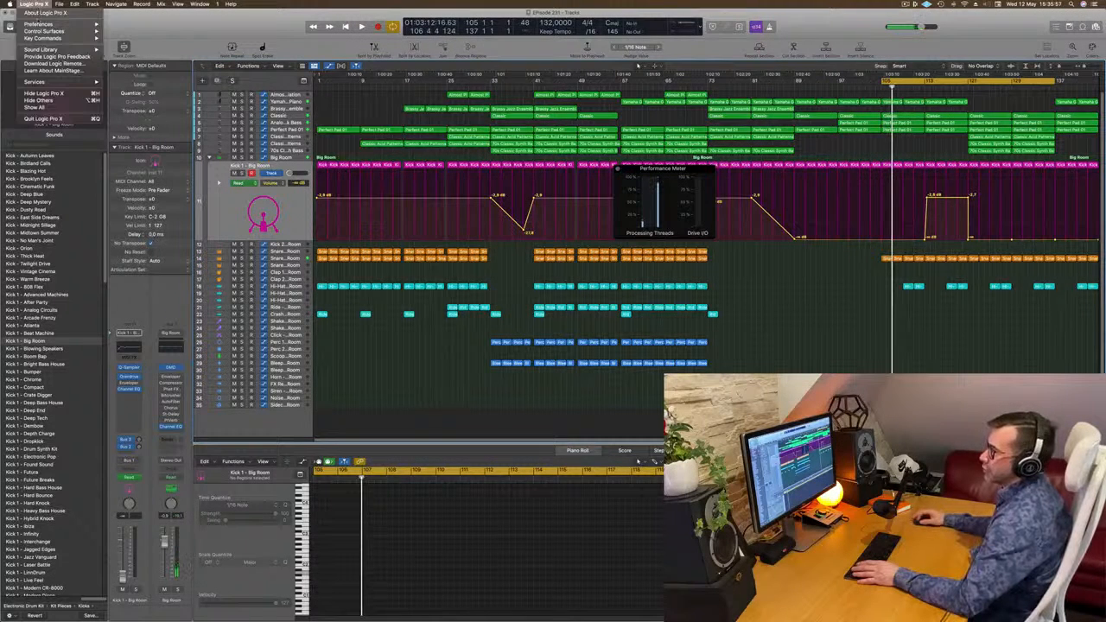
mouse_move(54, 25)
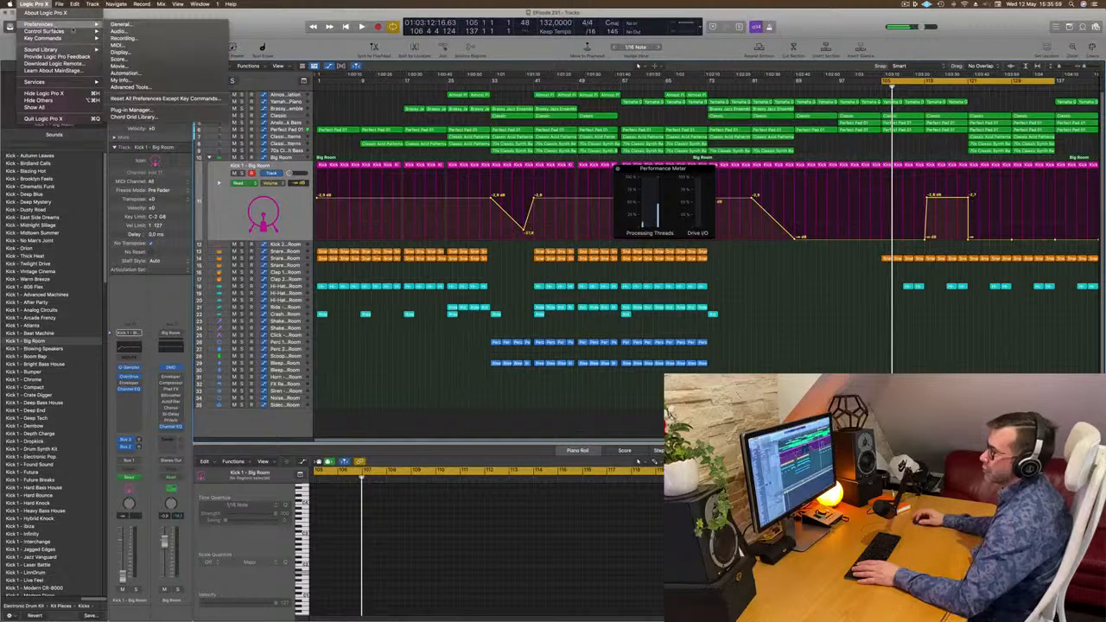
click(117, 31)
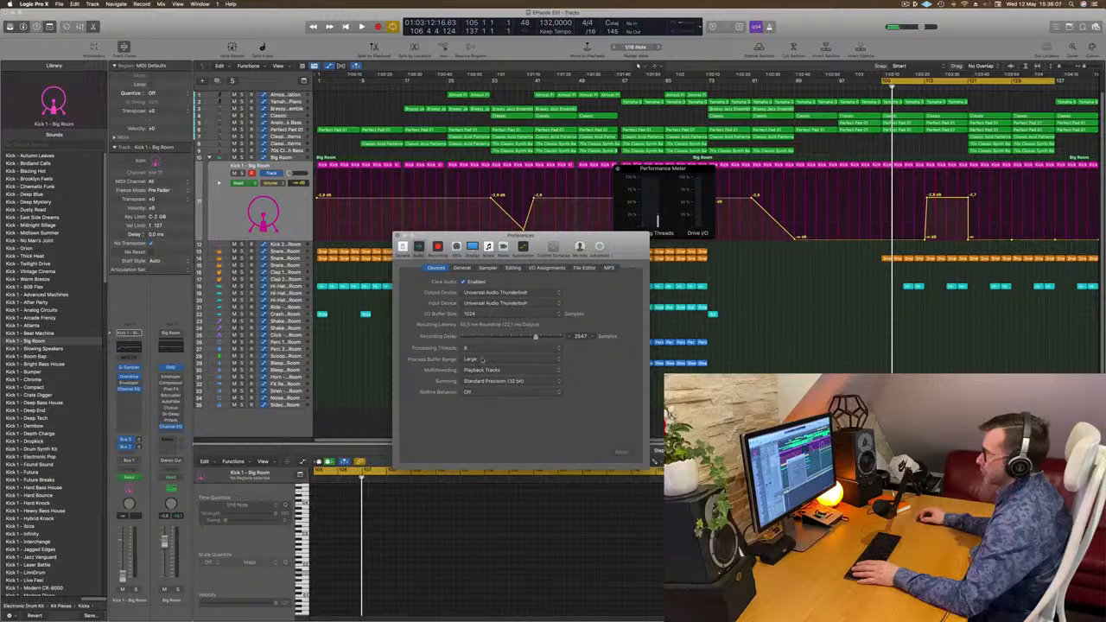
click(497, 348)
click(497, 338)
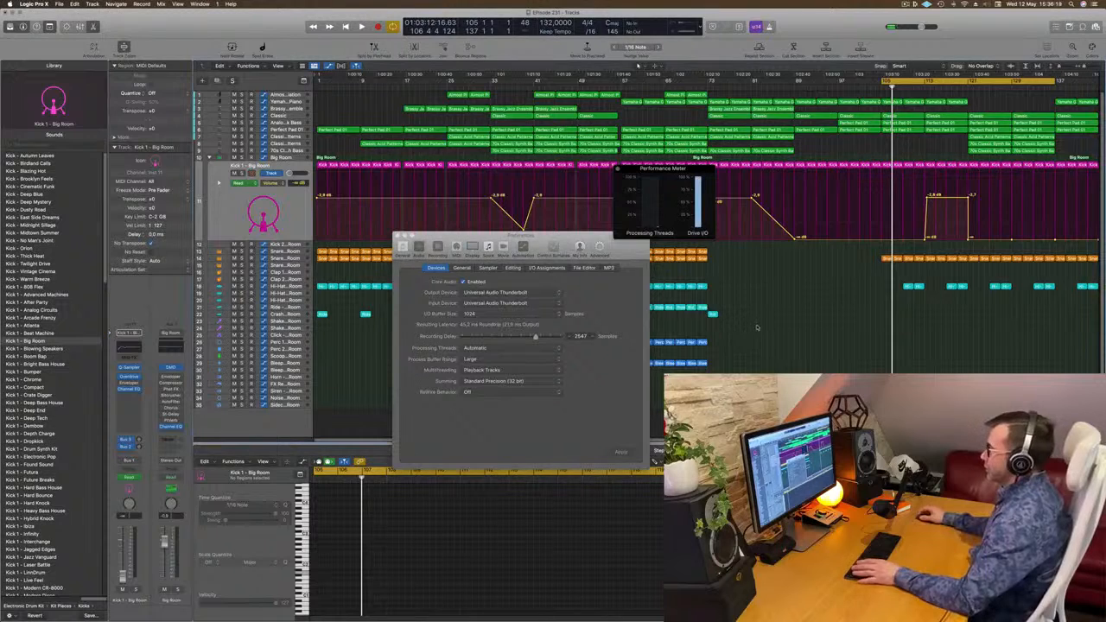
key(space)
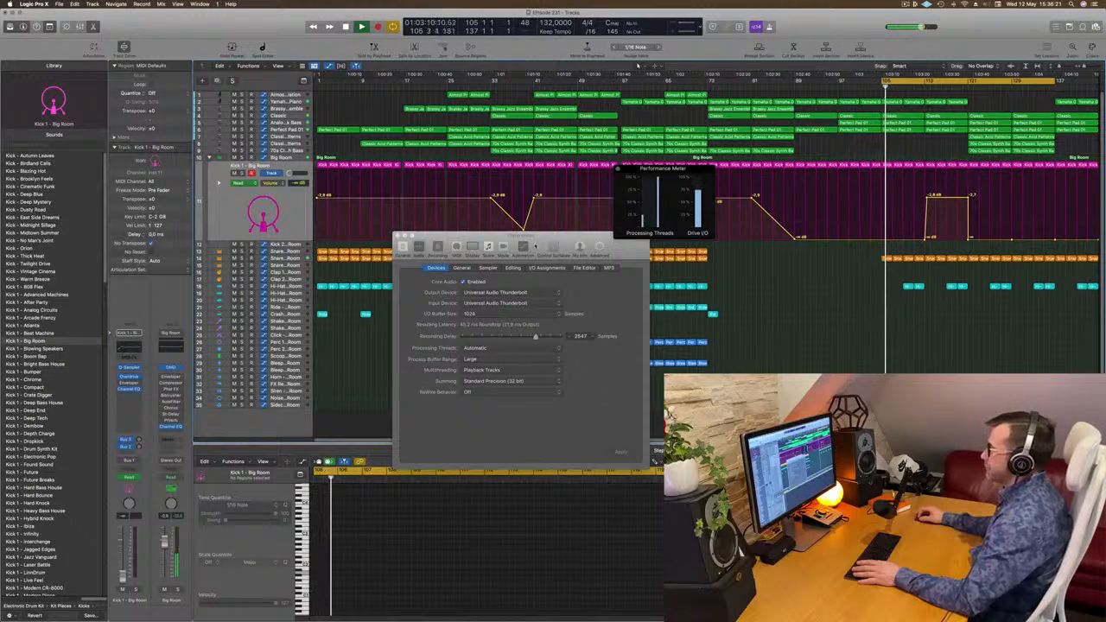
drag(396, 236, 365, 249)
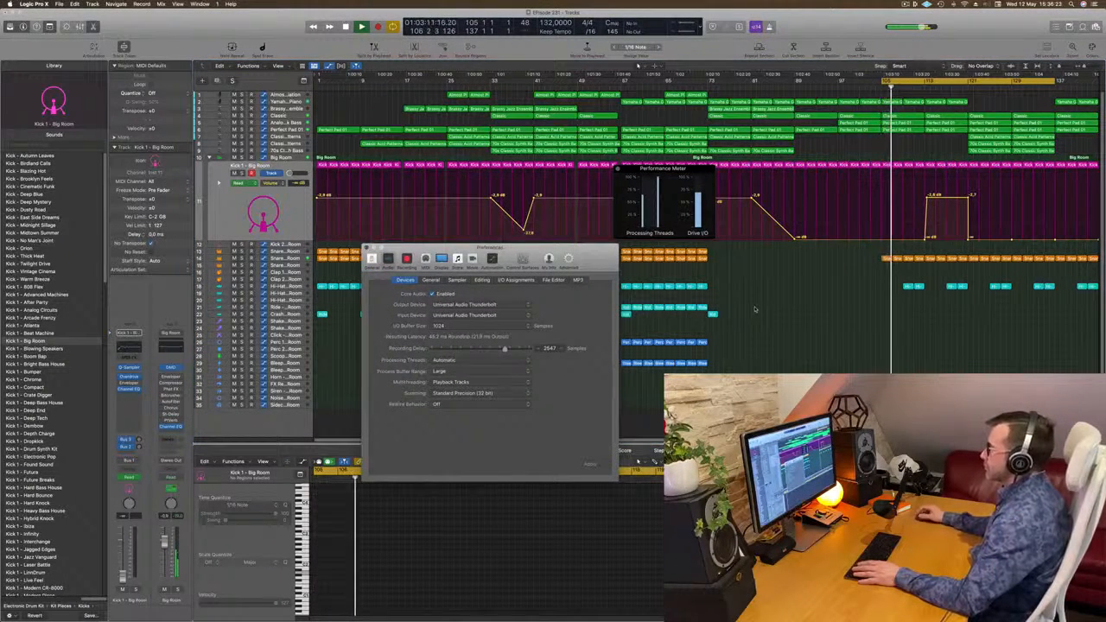
key(super+w)
- Move the start of the cycle range to bar 121 and play the section up to bar 137
key(Return)
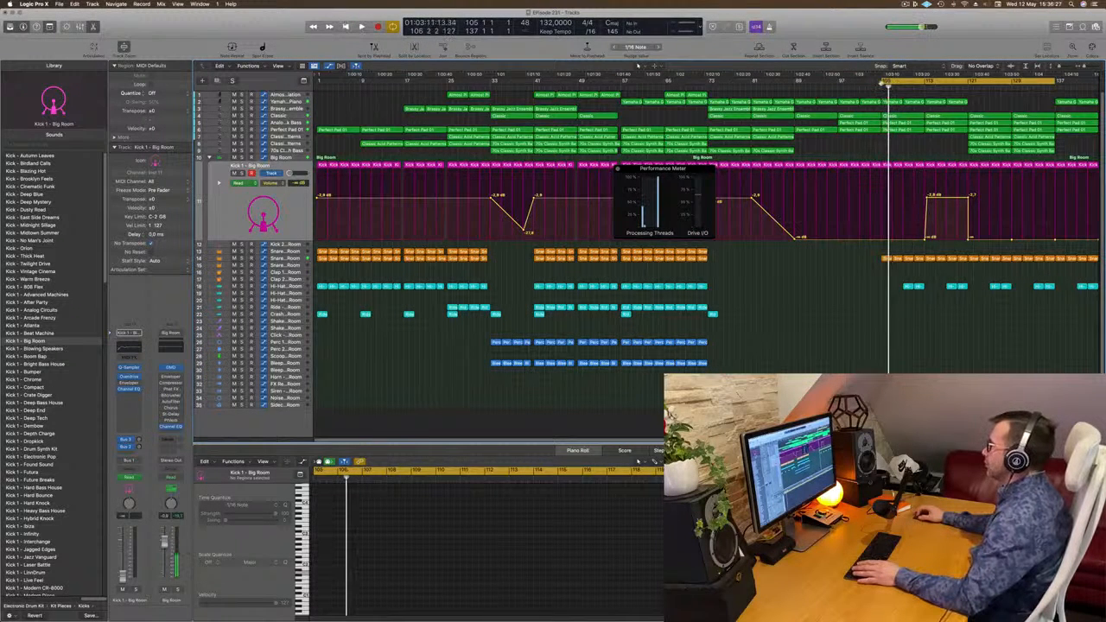
drag(883, 83, 970, 86)
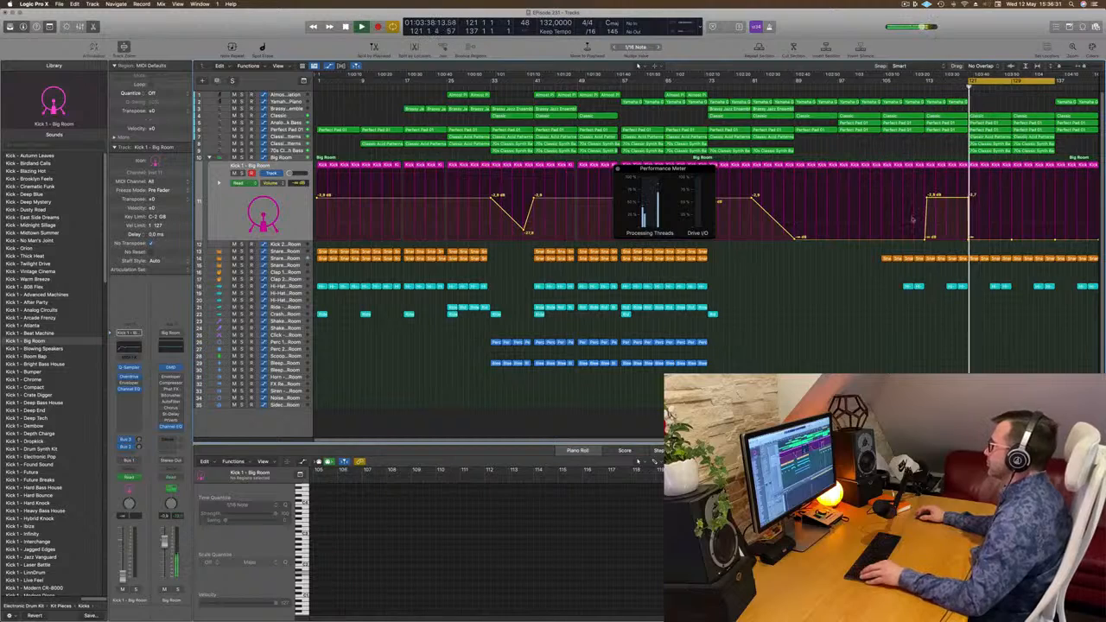